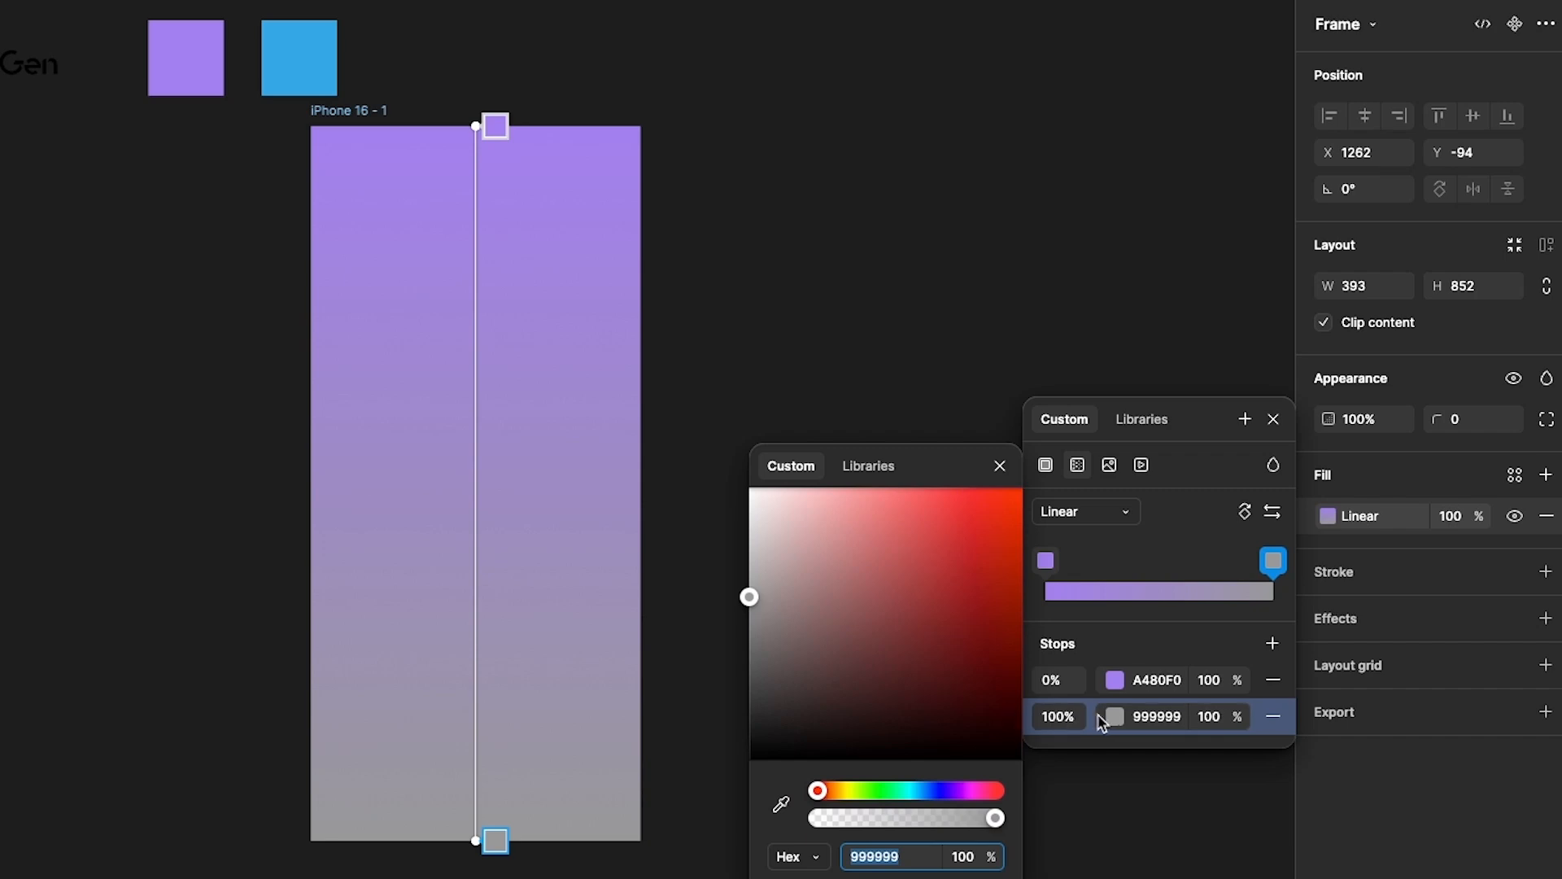
- Set the iPhone frame gradient's 100% stop to the blue 35A8E7 sampled from the blue square
left_click(780, 804)
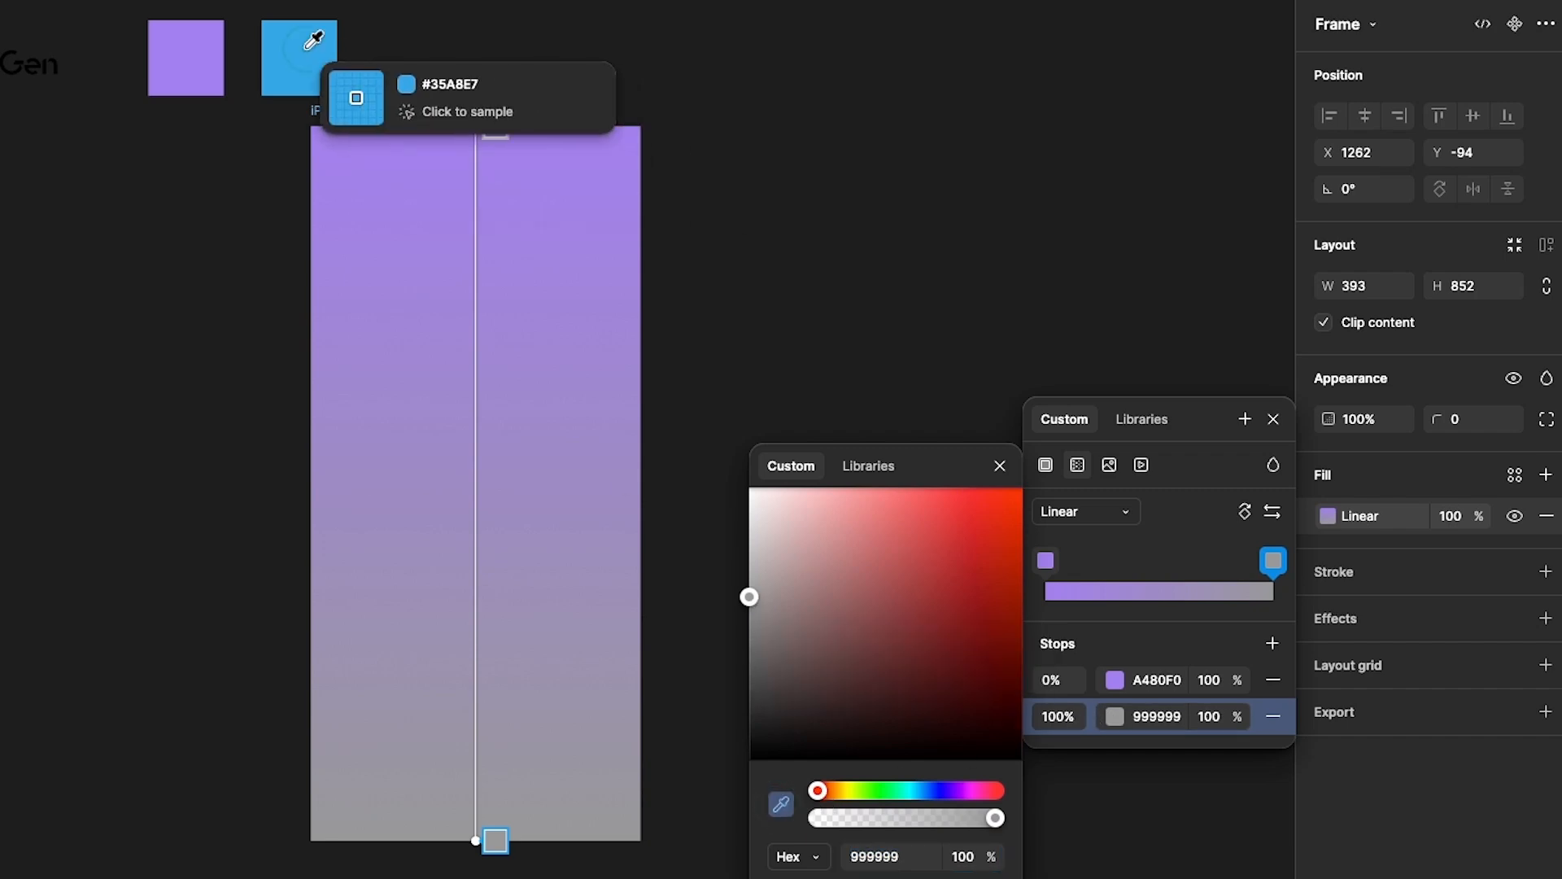
left_click(313, 48)
left_click(791, 161)
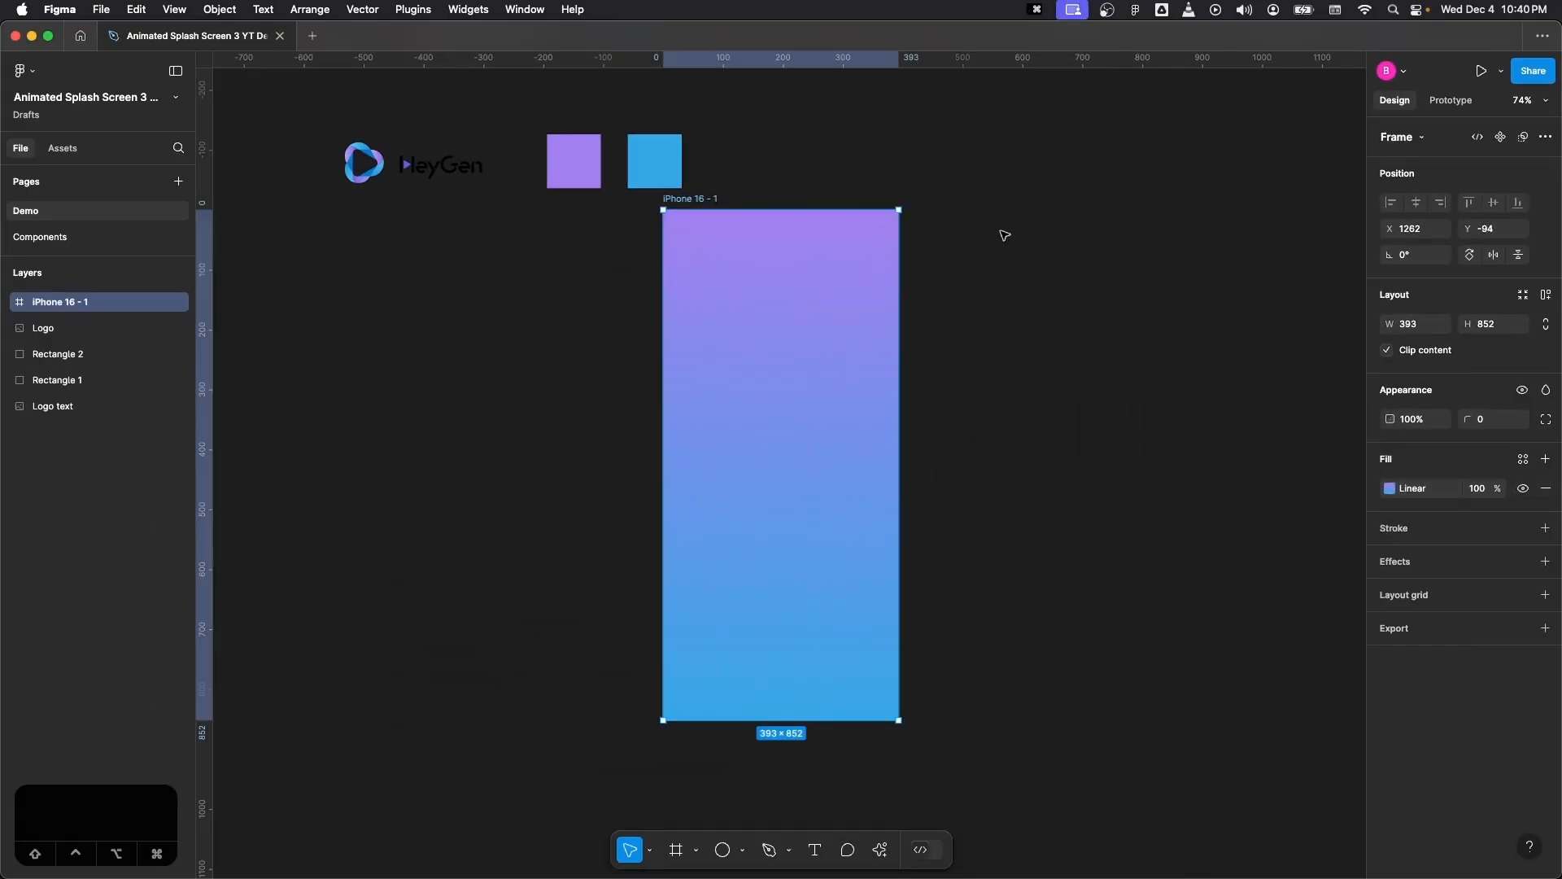
left_click(1003, 236)
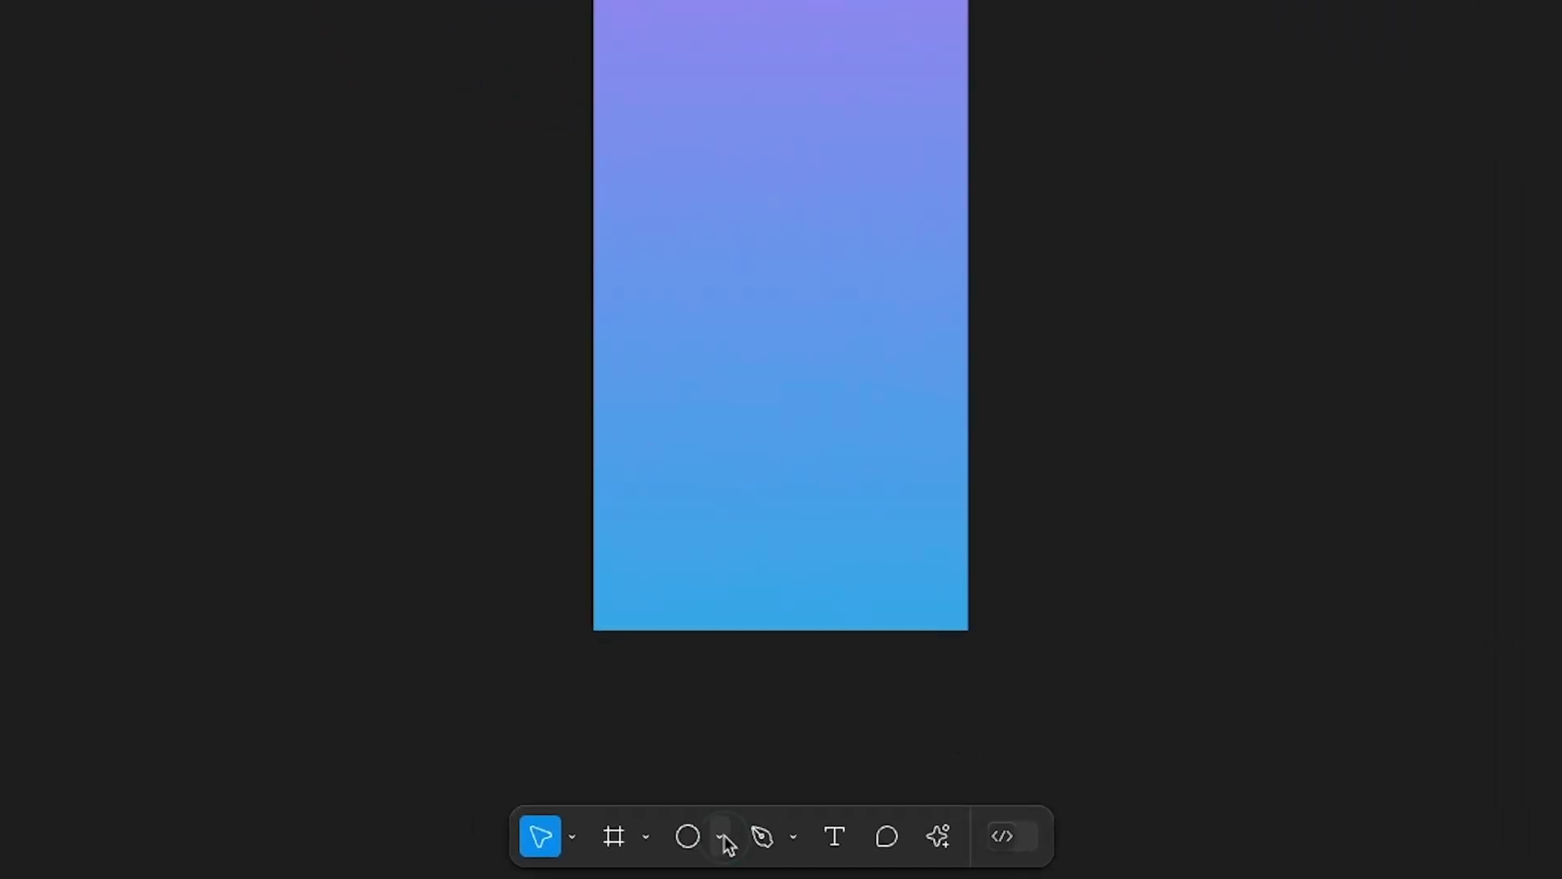
- Draw a circle in the upper part of the iPhone frame and set its size to 160 × 160
left_click(724, 838)
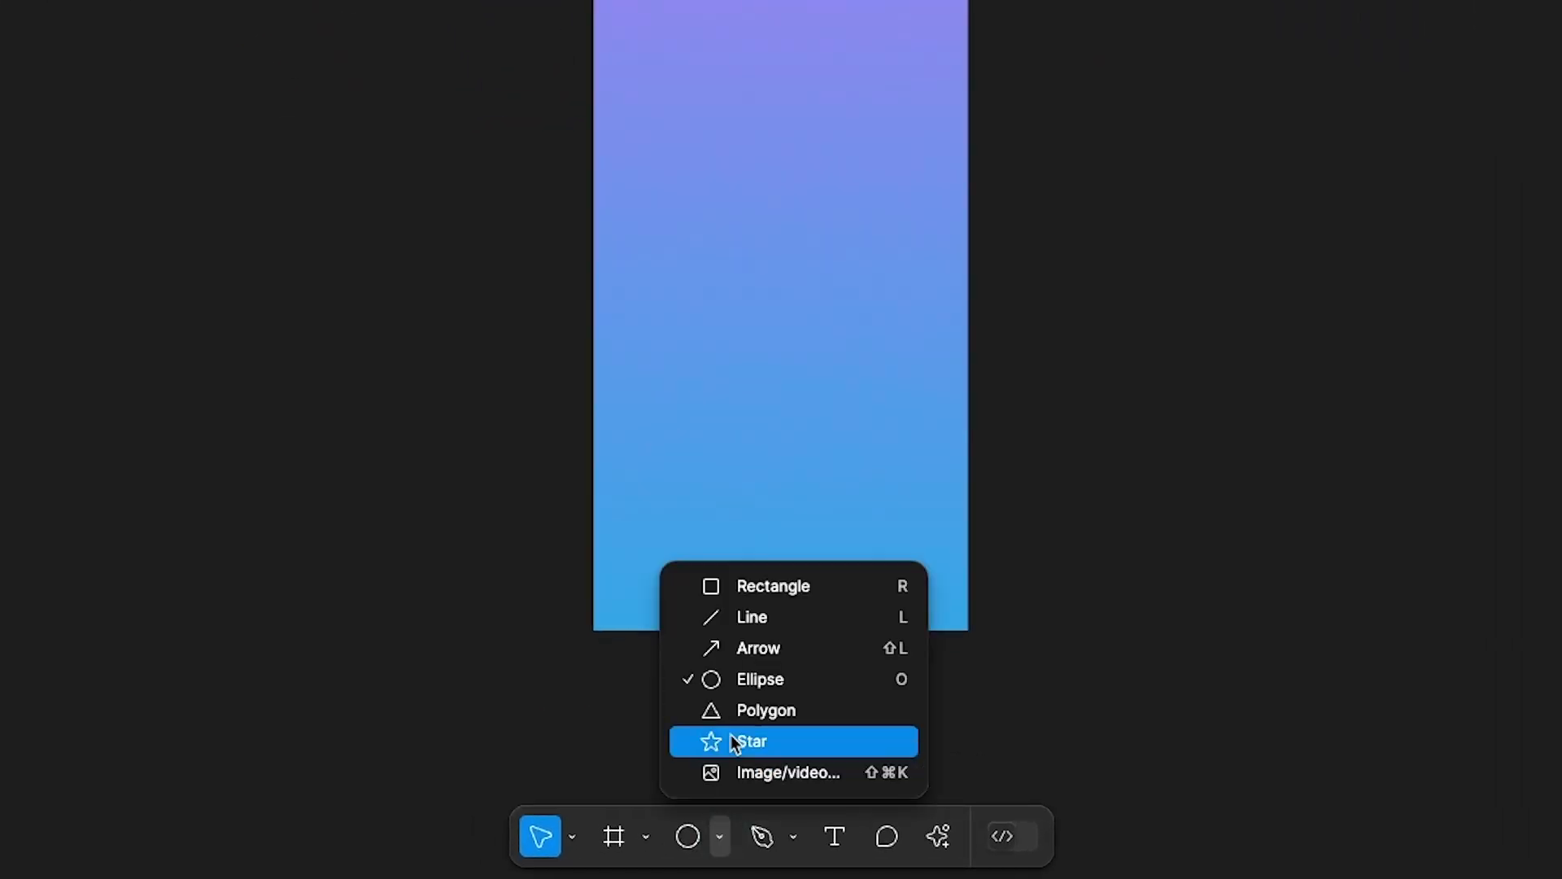
left_click(745, 685)
left_click_drag(731, 237, 824, 333)
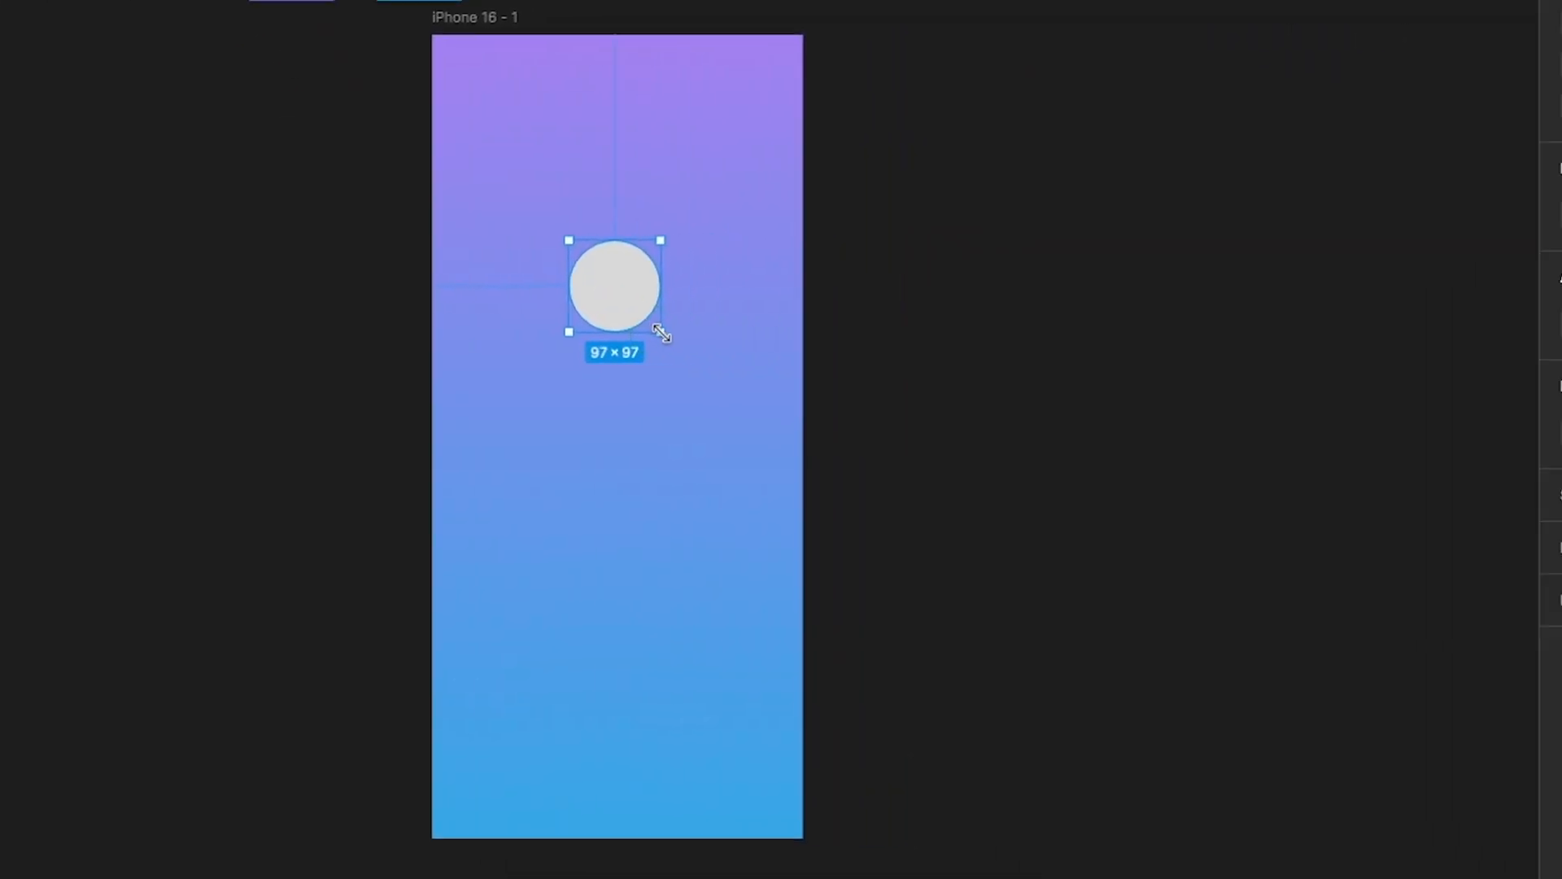
left_click(1343, 216)
type("160")
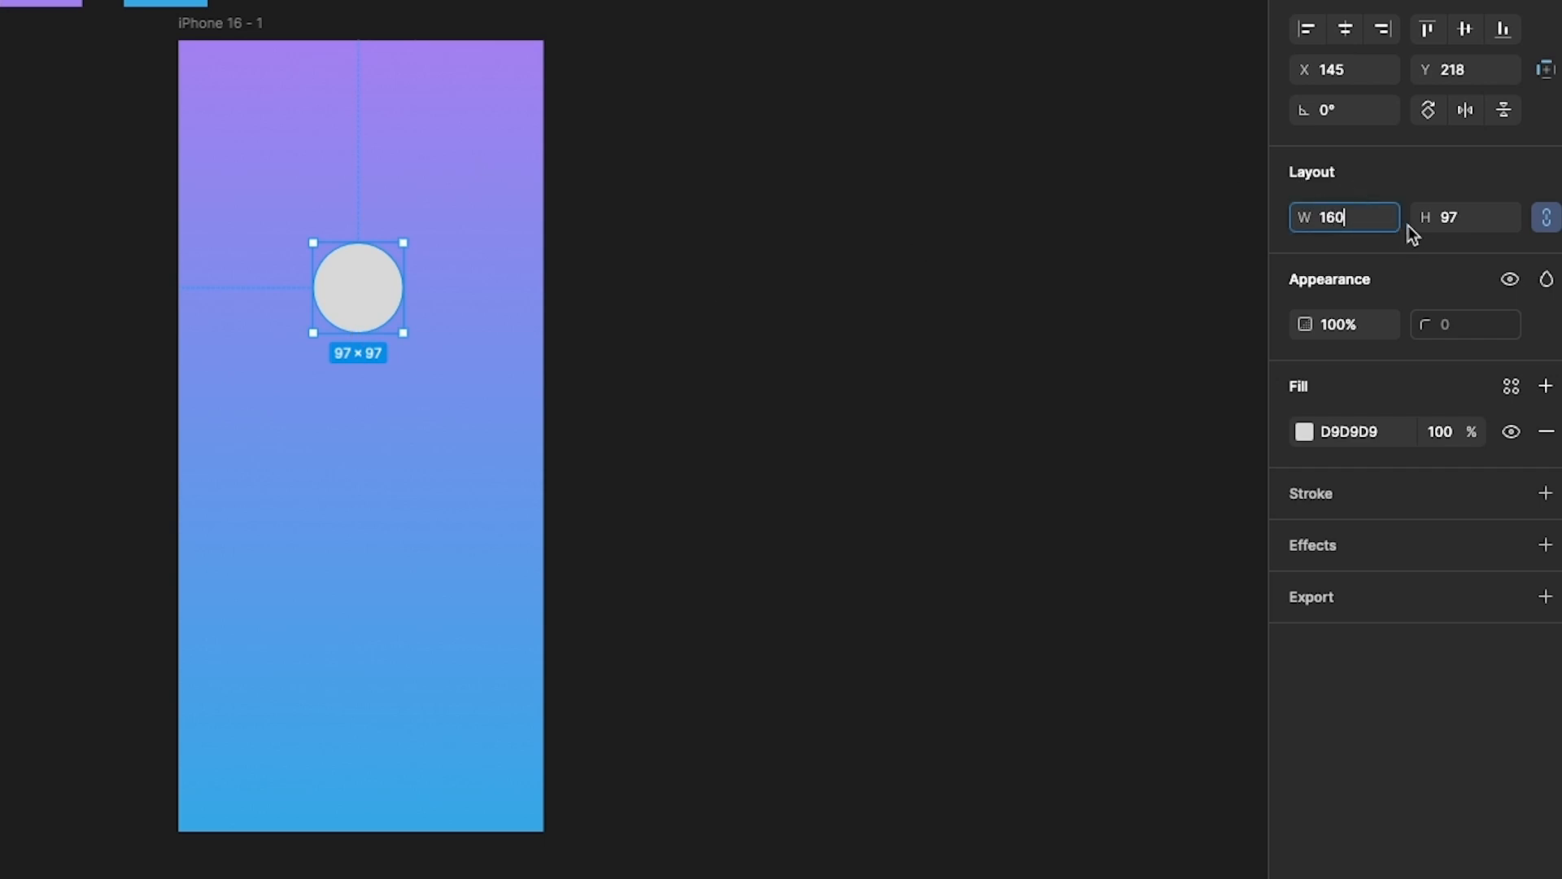
left_click(1448, 228)
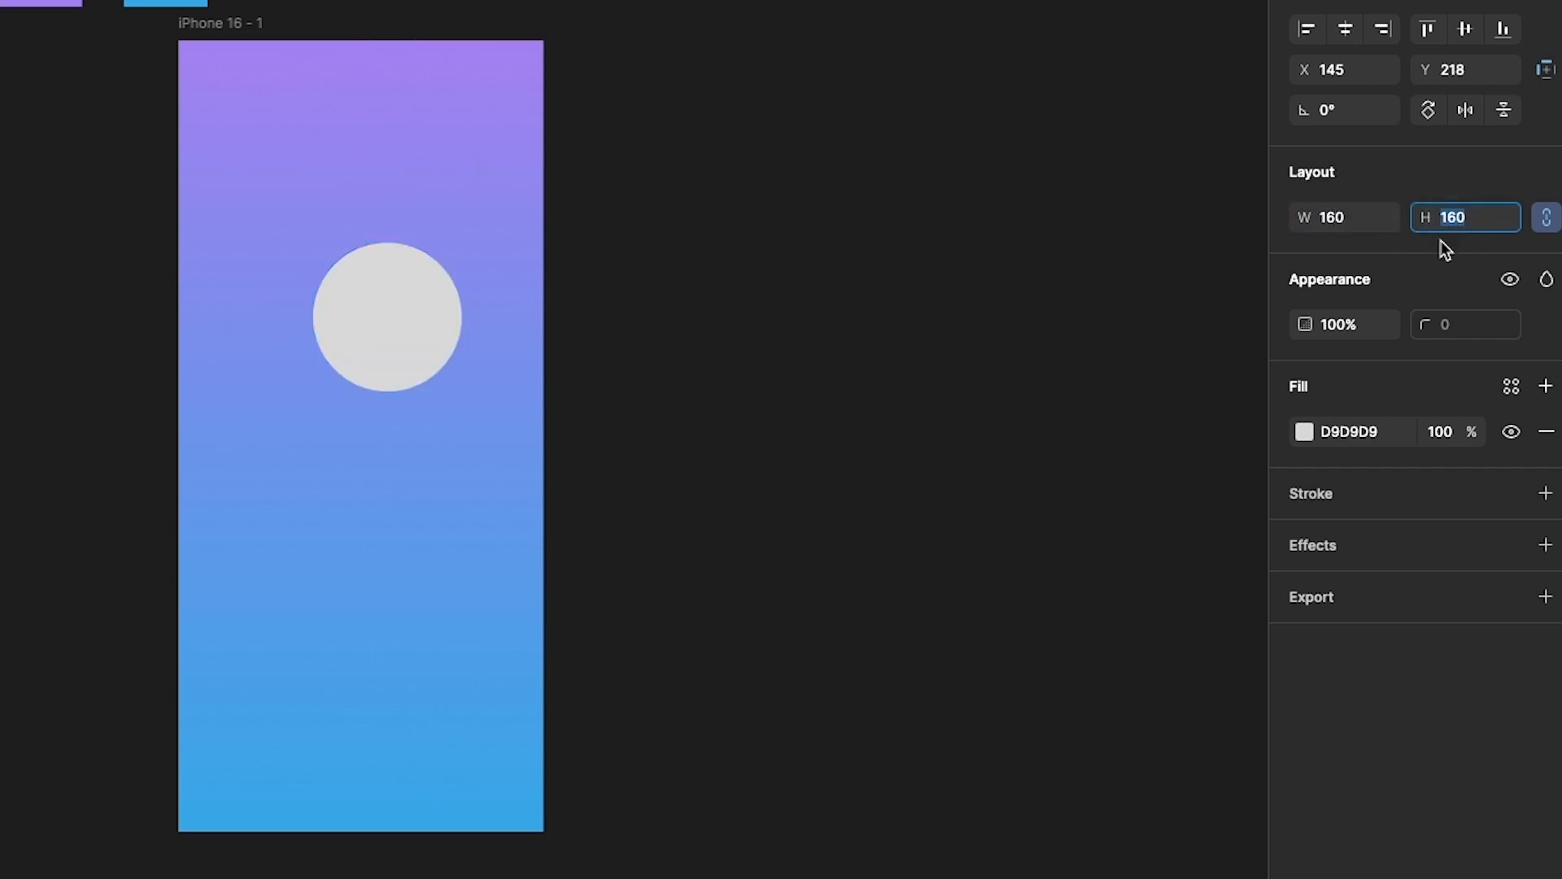
left_click(796, 338)
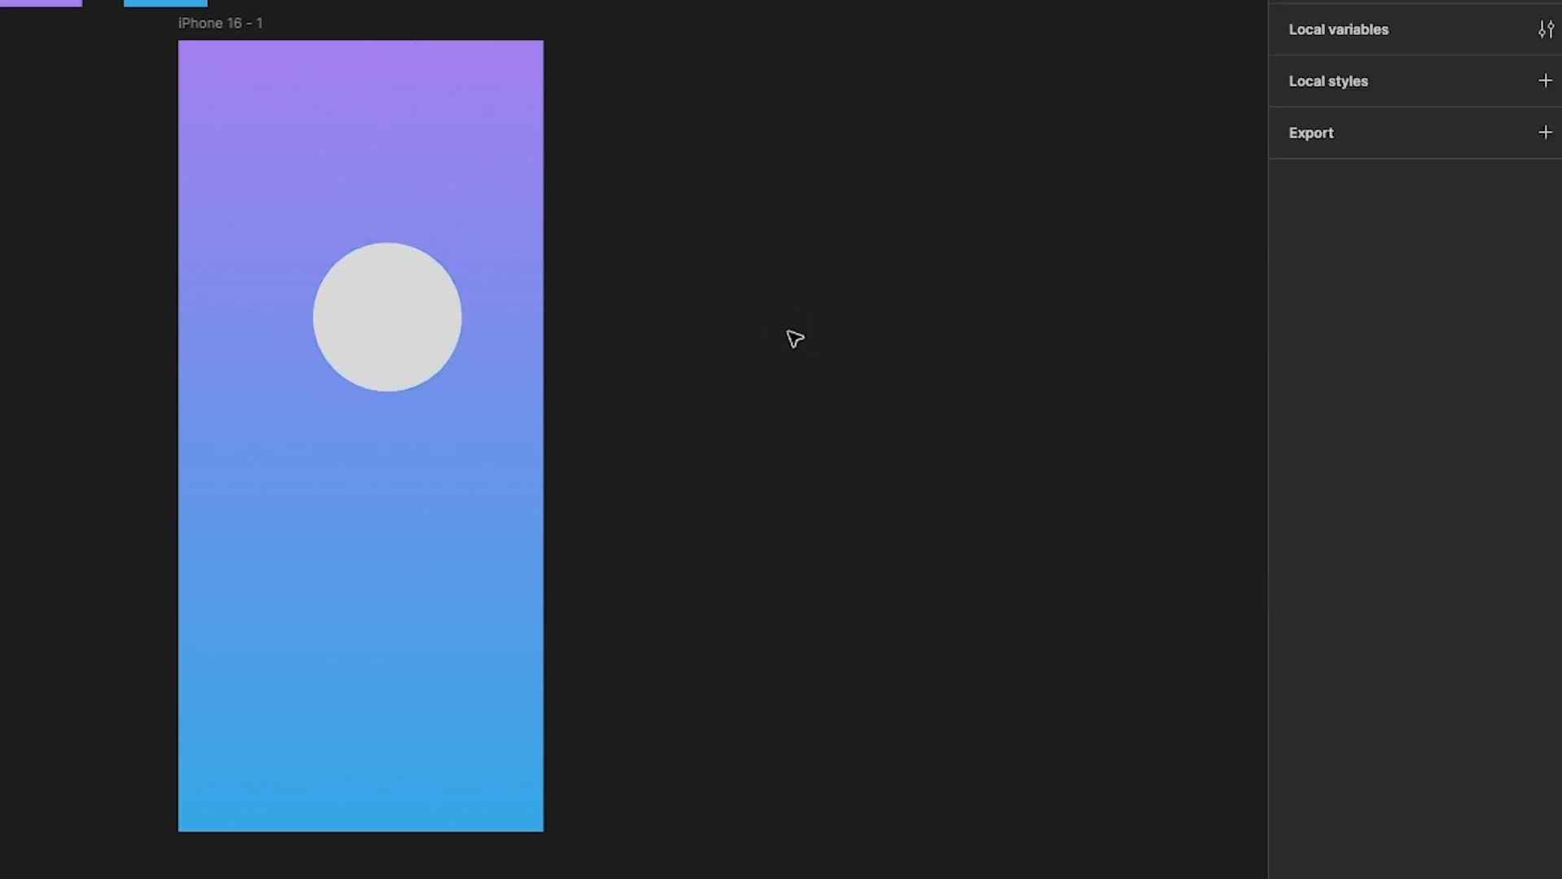
- Change the circle's fill to white (FFFFFF)
left_click(437, 321)
left_click(1312, 431)
left_click_drag(1040, 522, 893, 373)
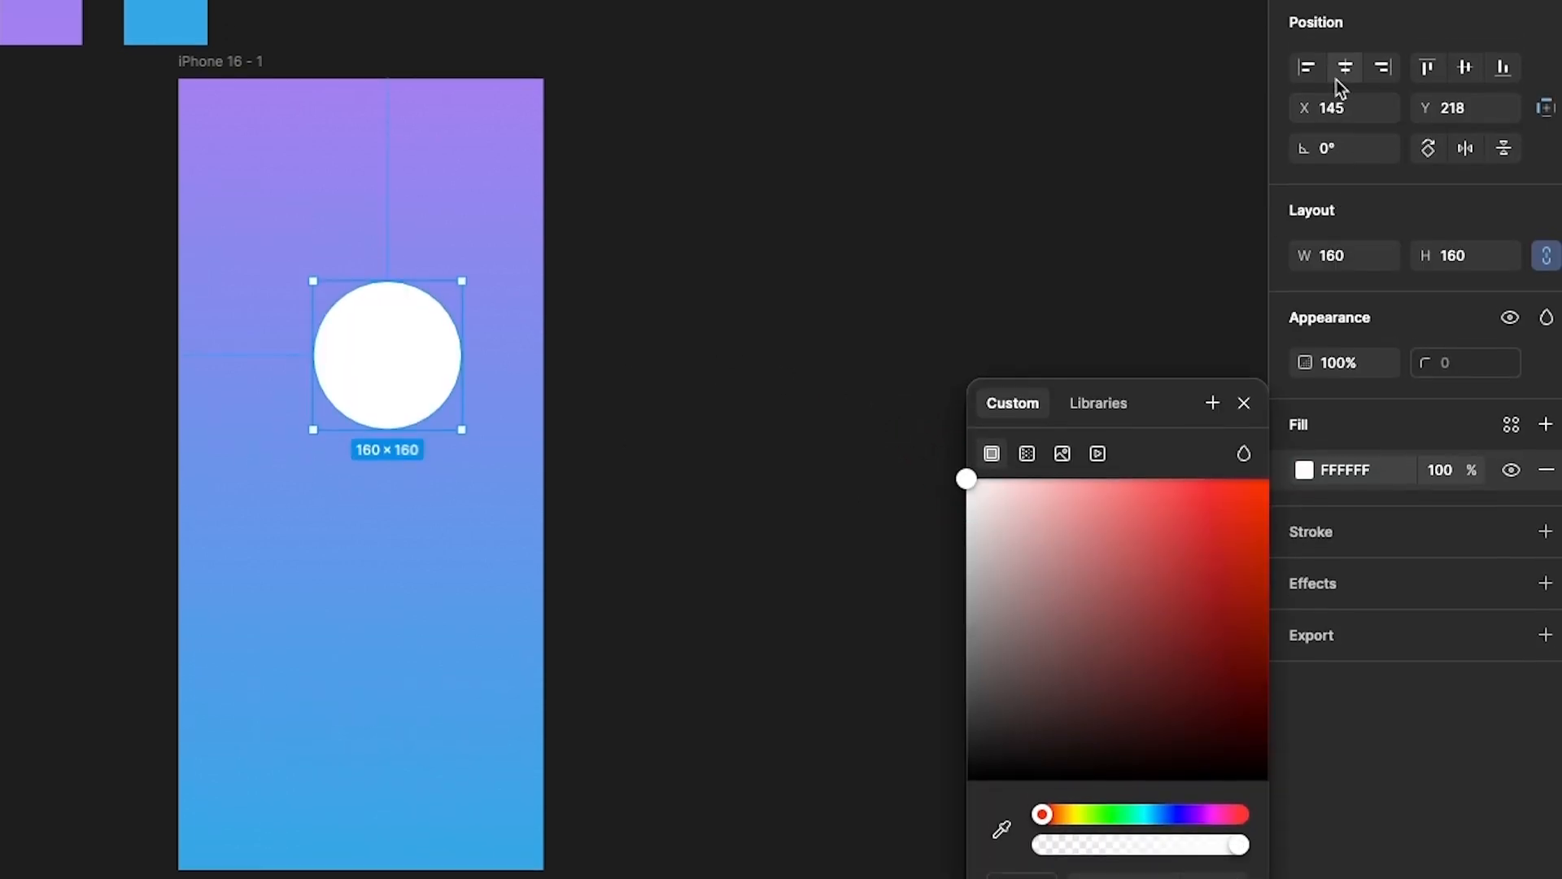
- Center the white circle horizontally and vertically in the iPhone frame
left_click(1347, 137)
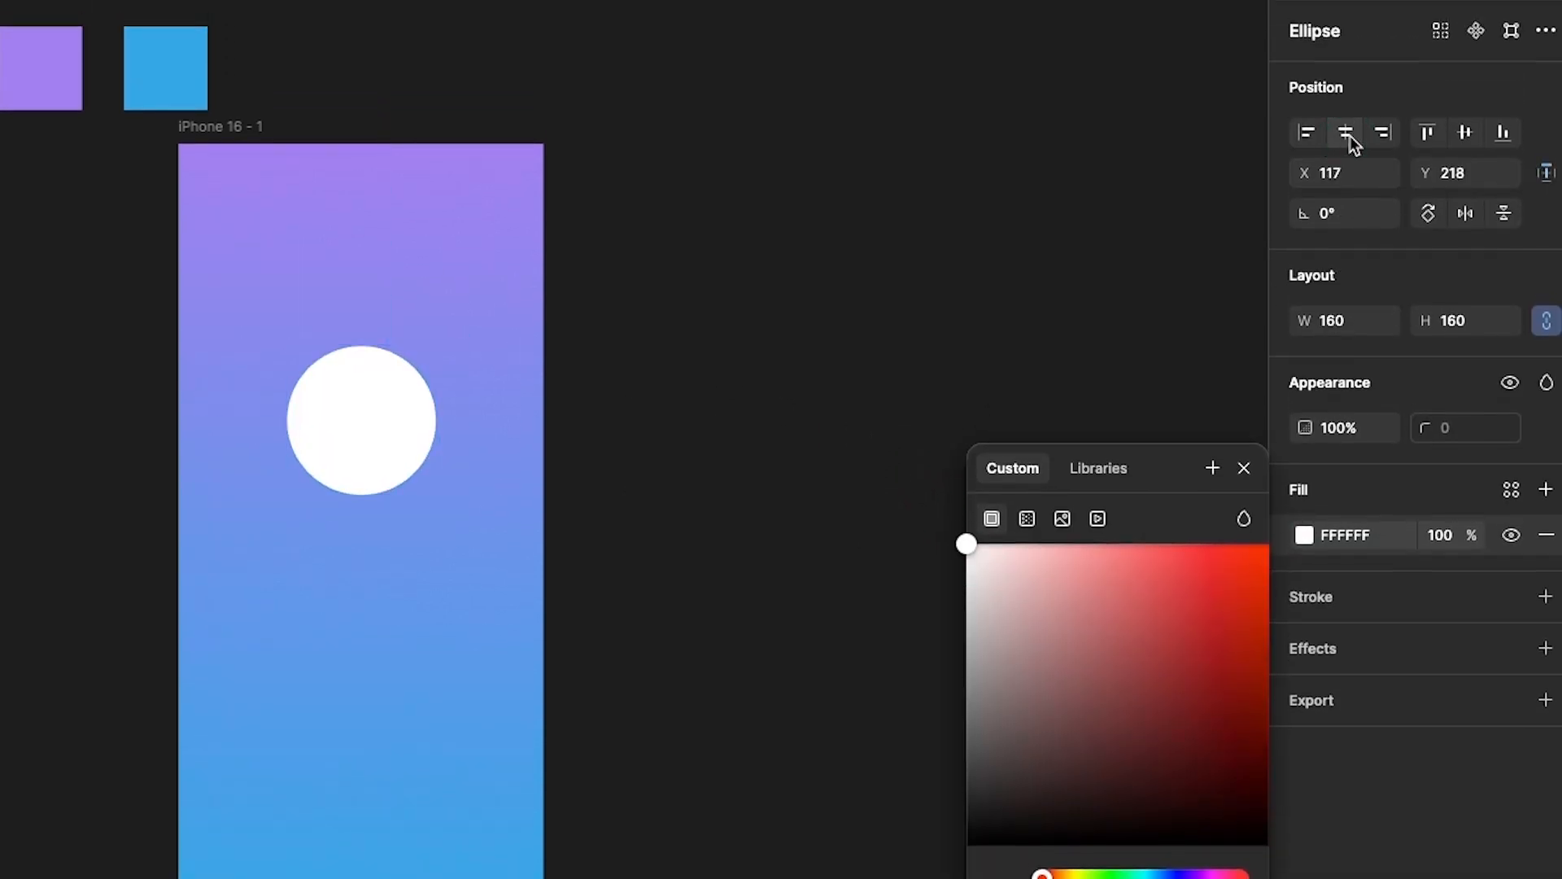
left_click(1469, 134)
left_click(1247, 474)
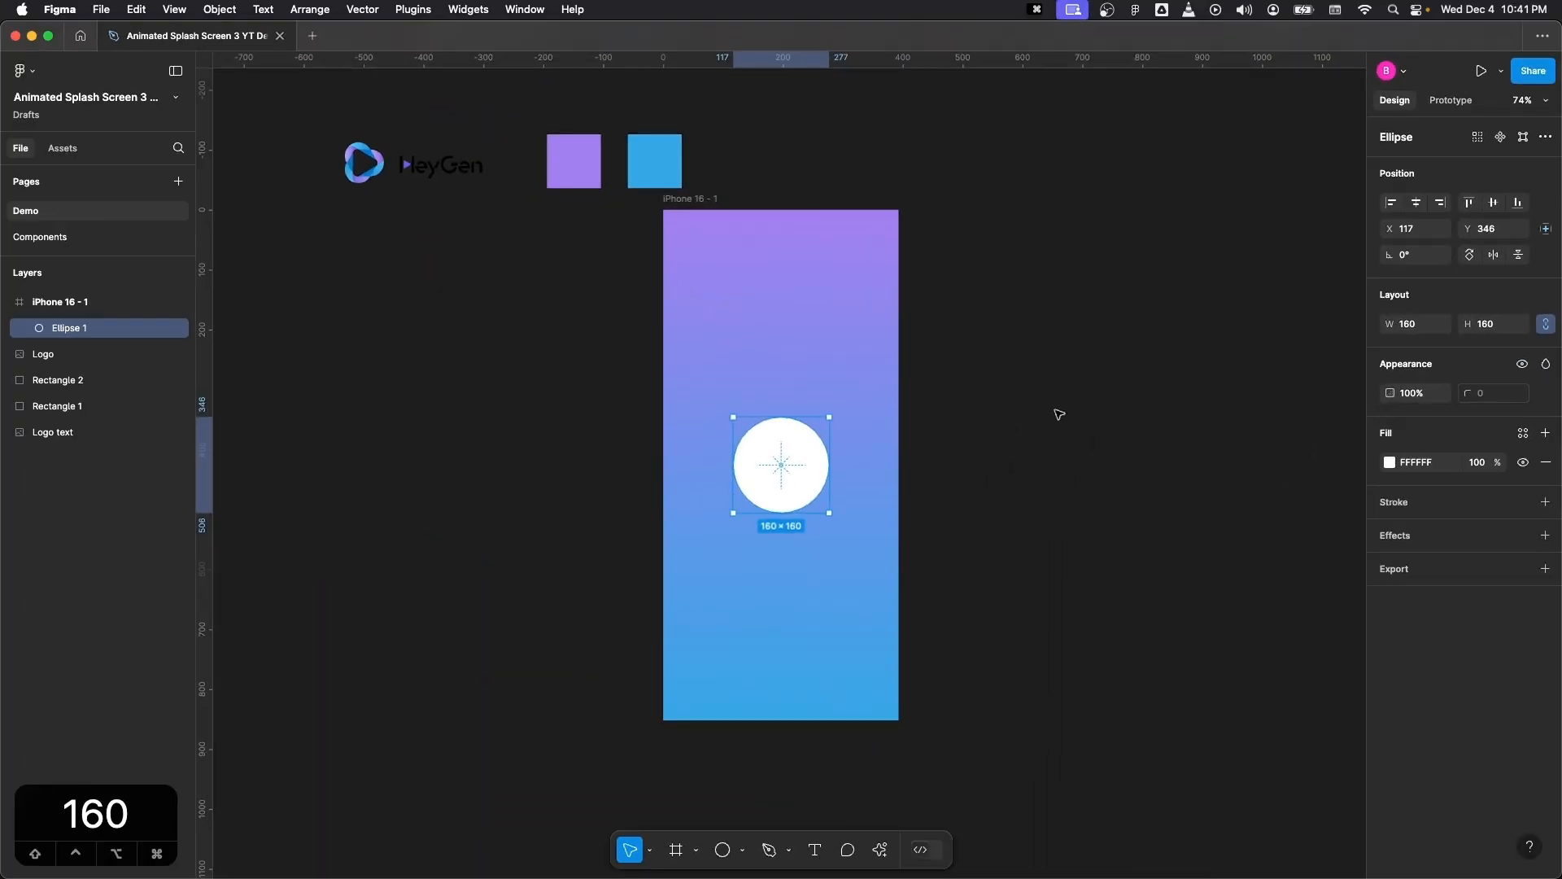
left_click(1058, 414)
- Move the logo symbol into the iPhone frame and center it horizontally and vertically over the white circle
left_click(358, 167)
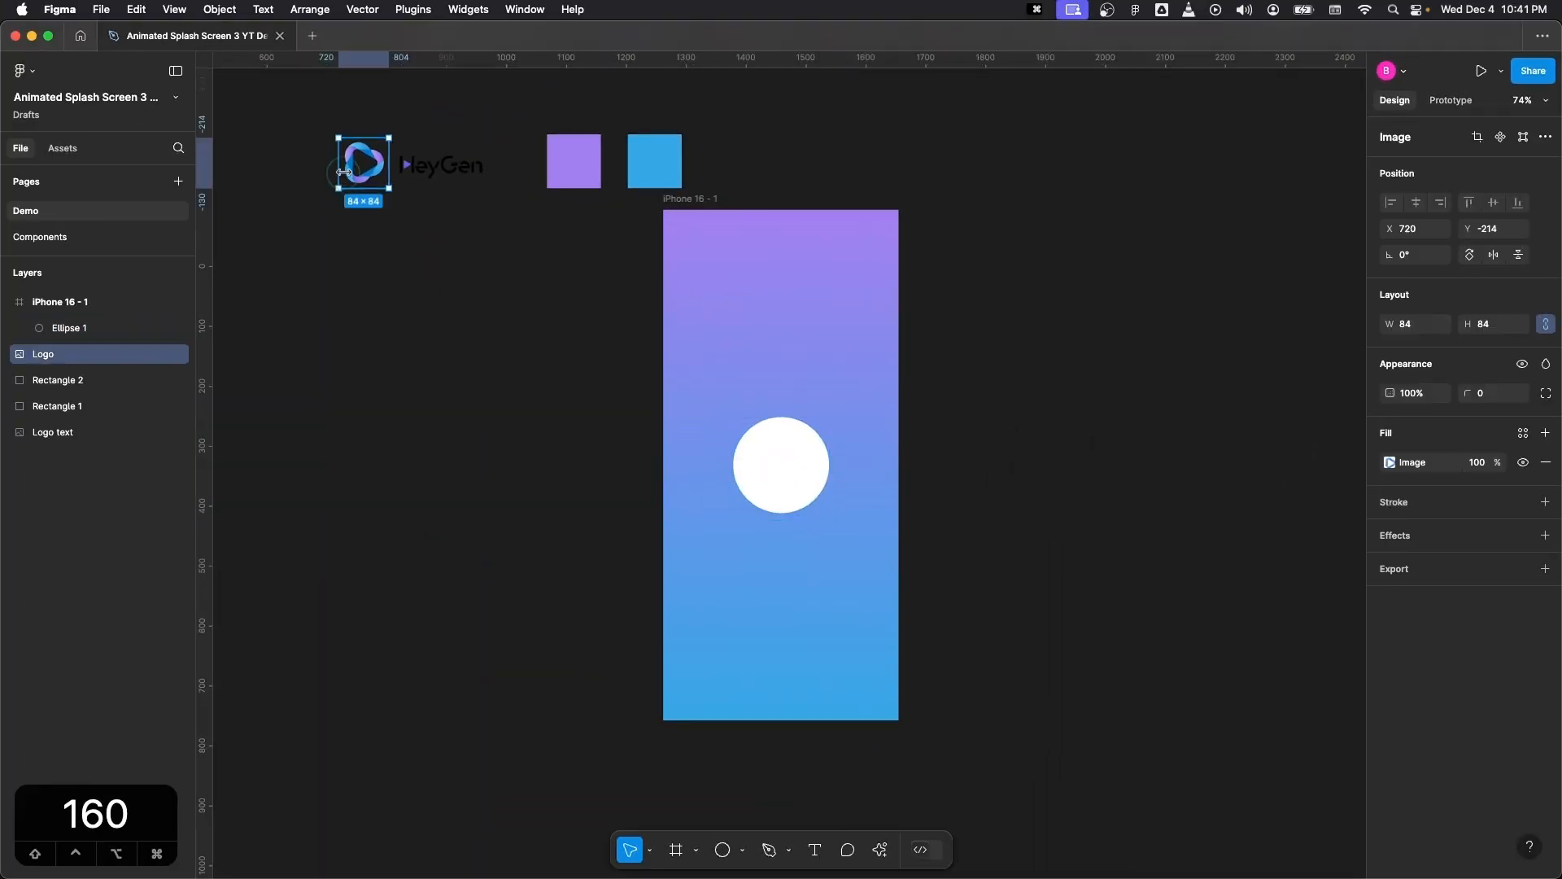
left_click_drag(358, 167, 766, 361)
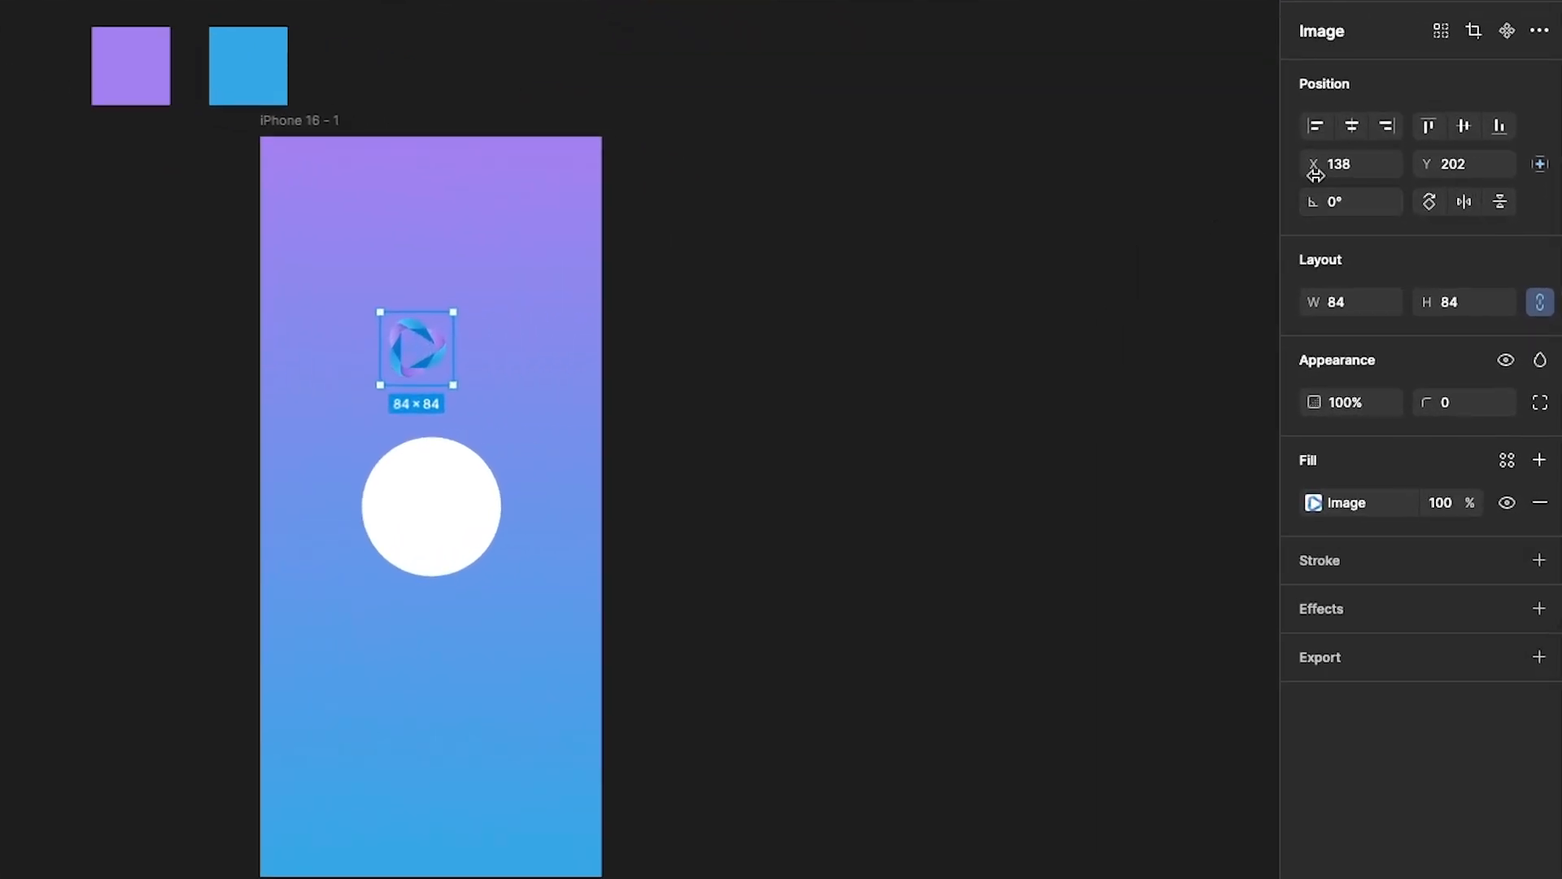
left_click(1352, 126)
left_click(1463, 126)
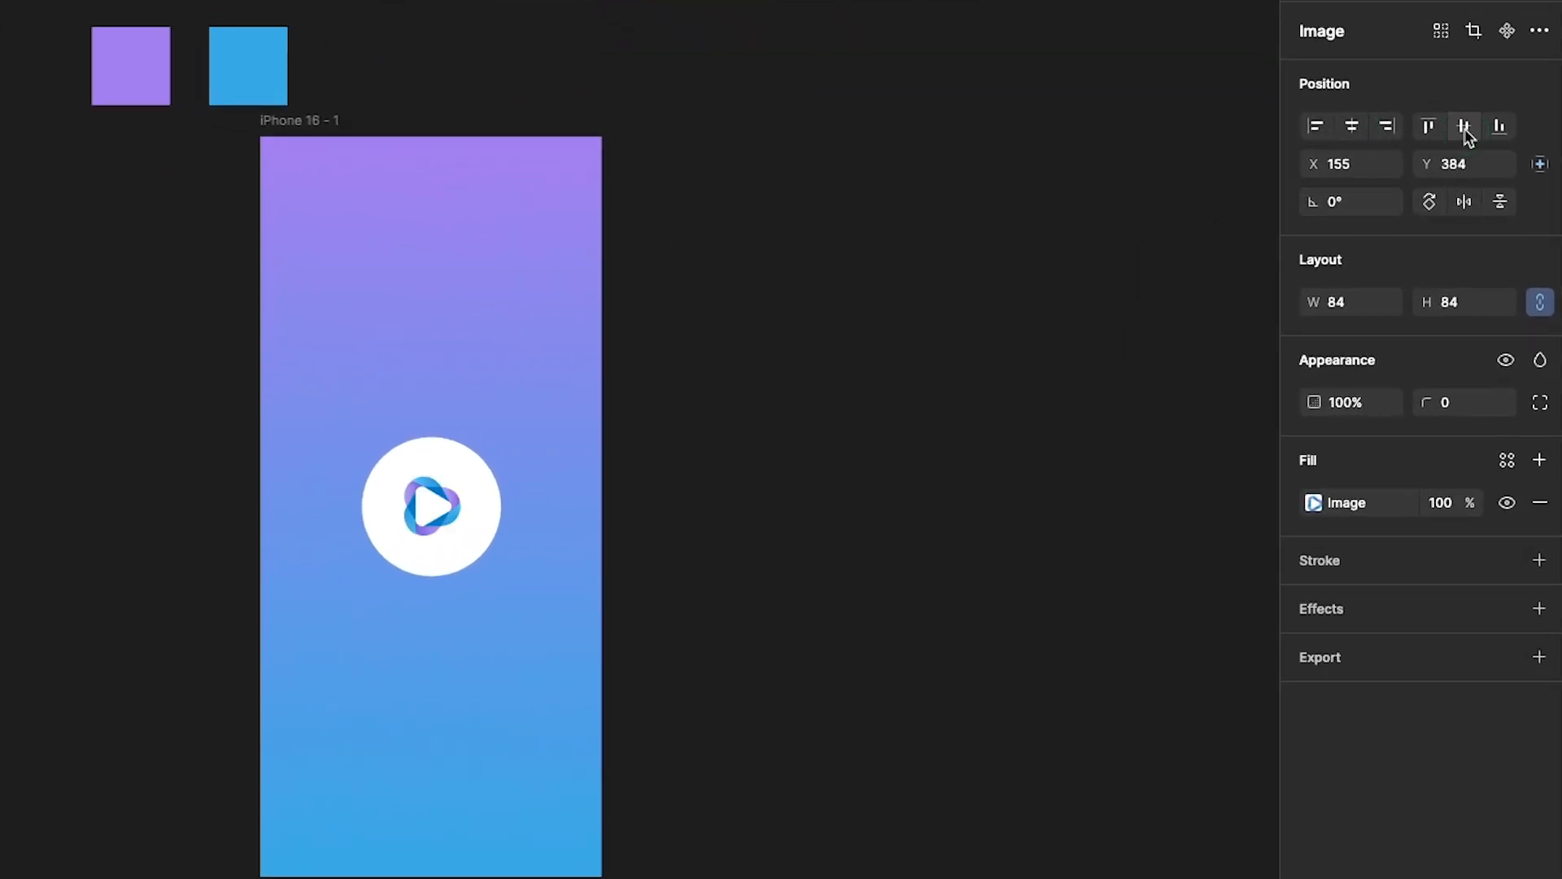
left_click(962, 347)
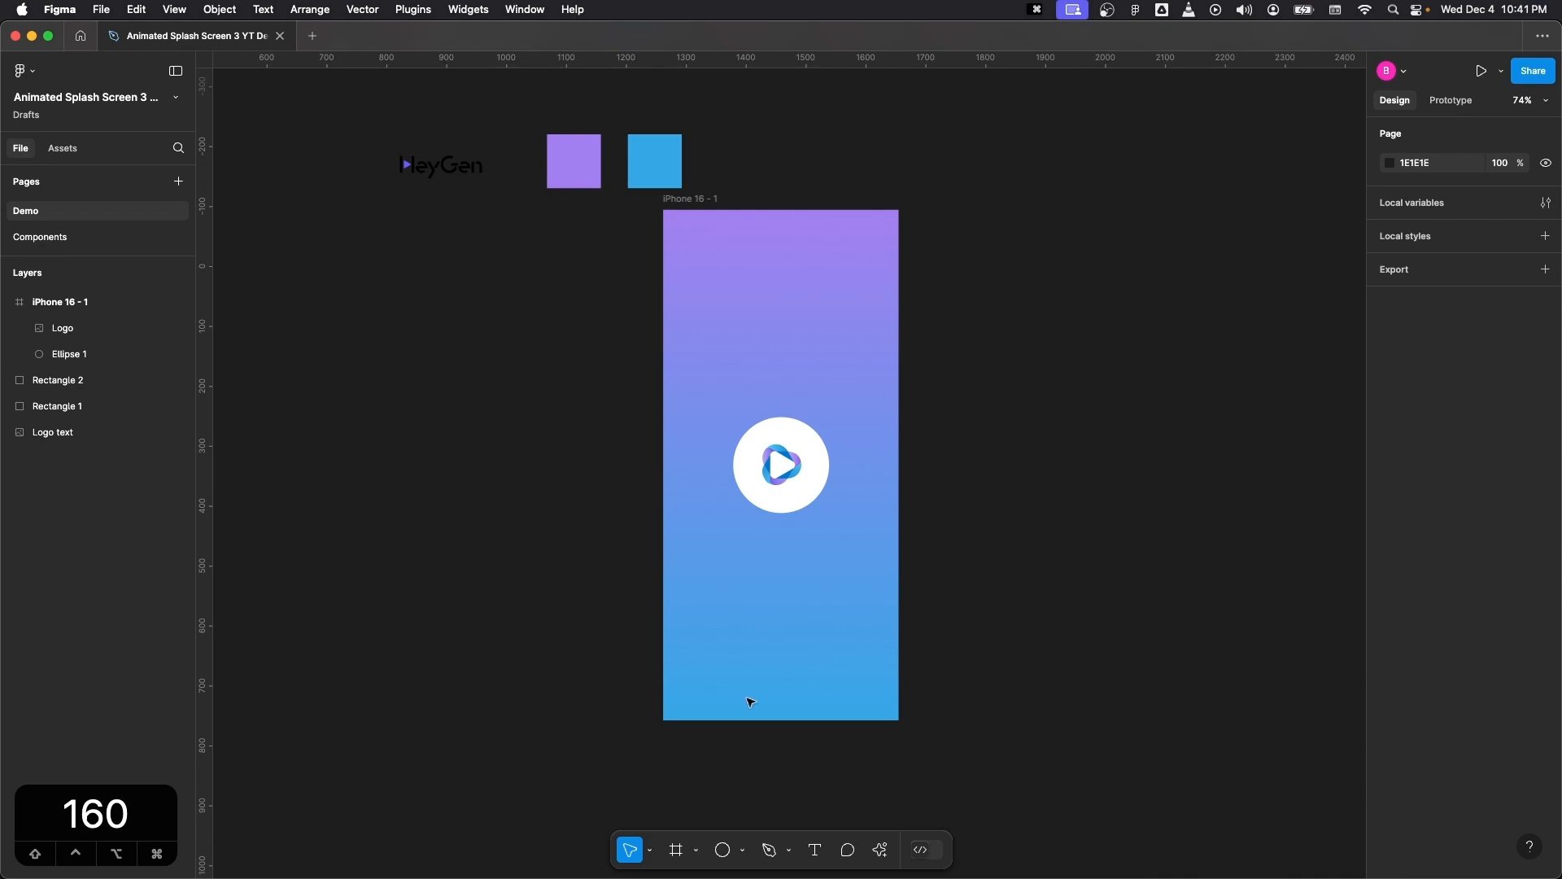
- Draw a second circle on the empty canvas beside the iPhone frame and set its size to 140 × 140
left_click(722, 850)
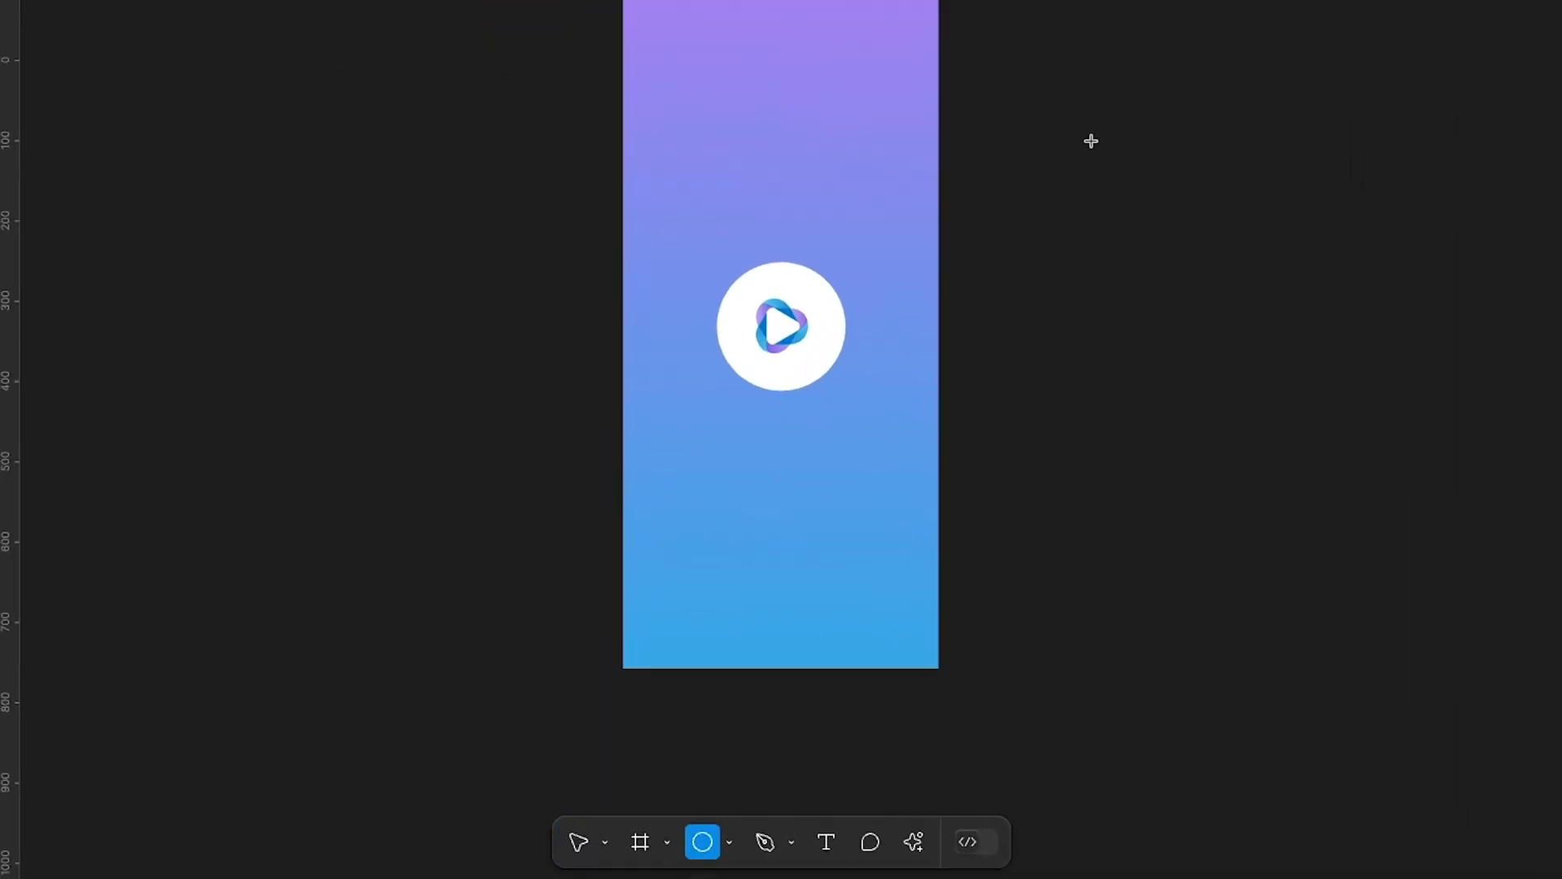
left_click_drag(1067, 150, 1172, 258)
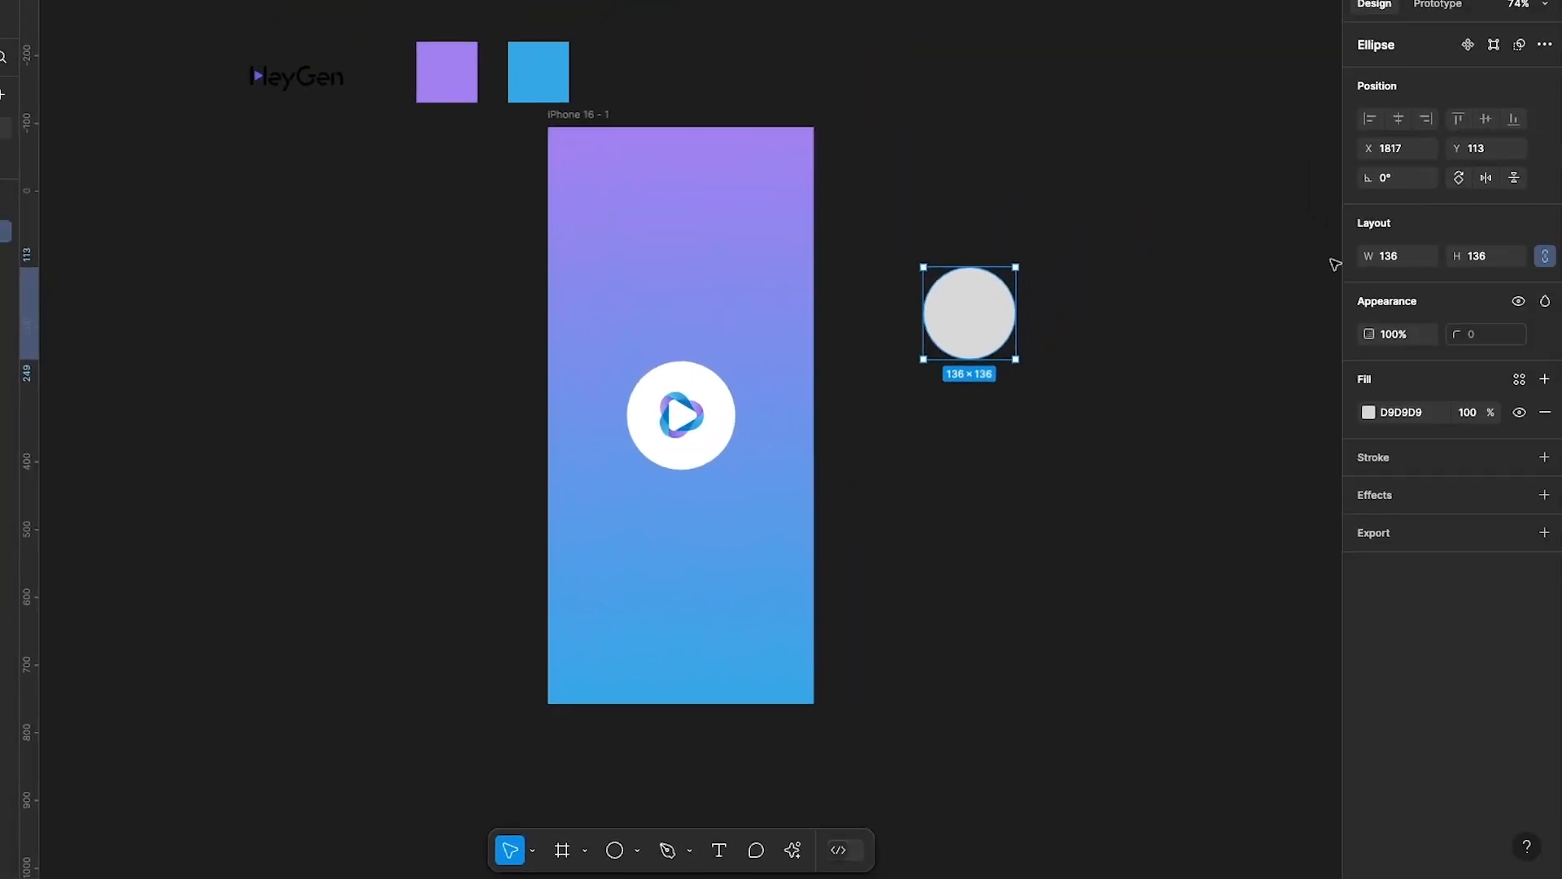
left_click(1394, 257)
type("140")
left_click(1489, 256)
type("140")
key("Return")
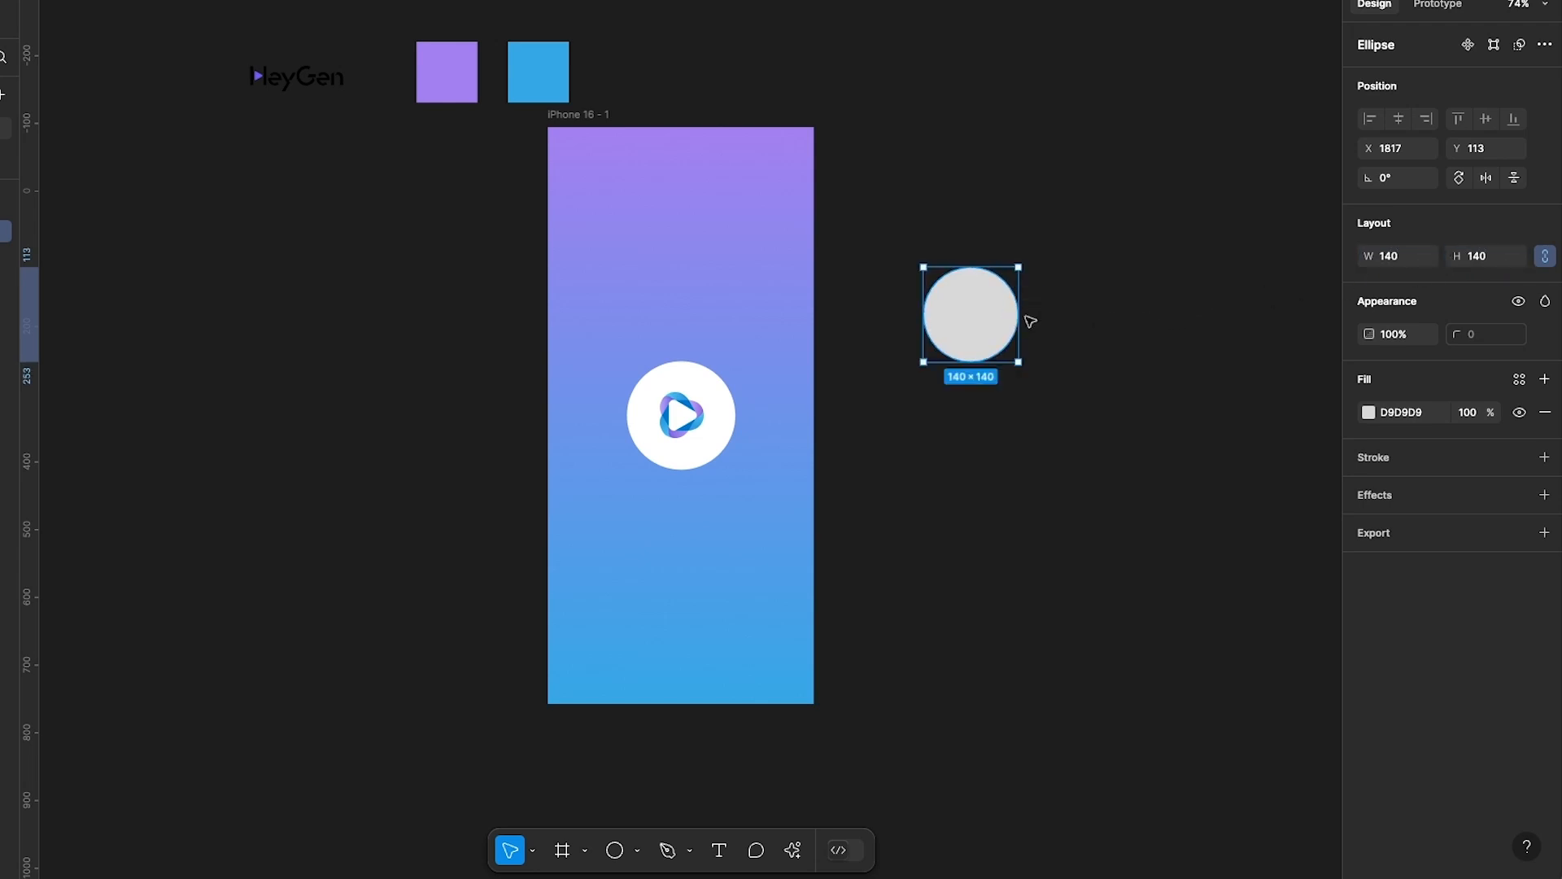
- Turn the 140 × 140 circle into a thin open ring with about 98.56% sweep and 91.67% inner ratio
scroll(1031, 322, "up", 5)
left_click_drag(1003, 312, 1009, 308)
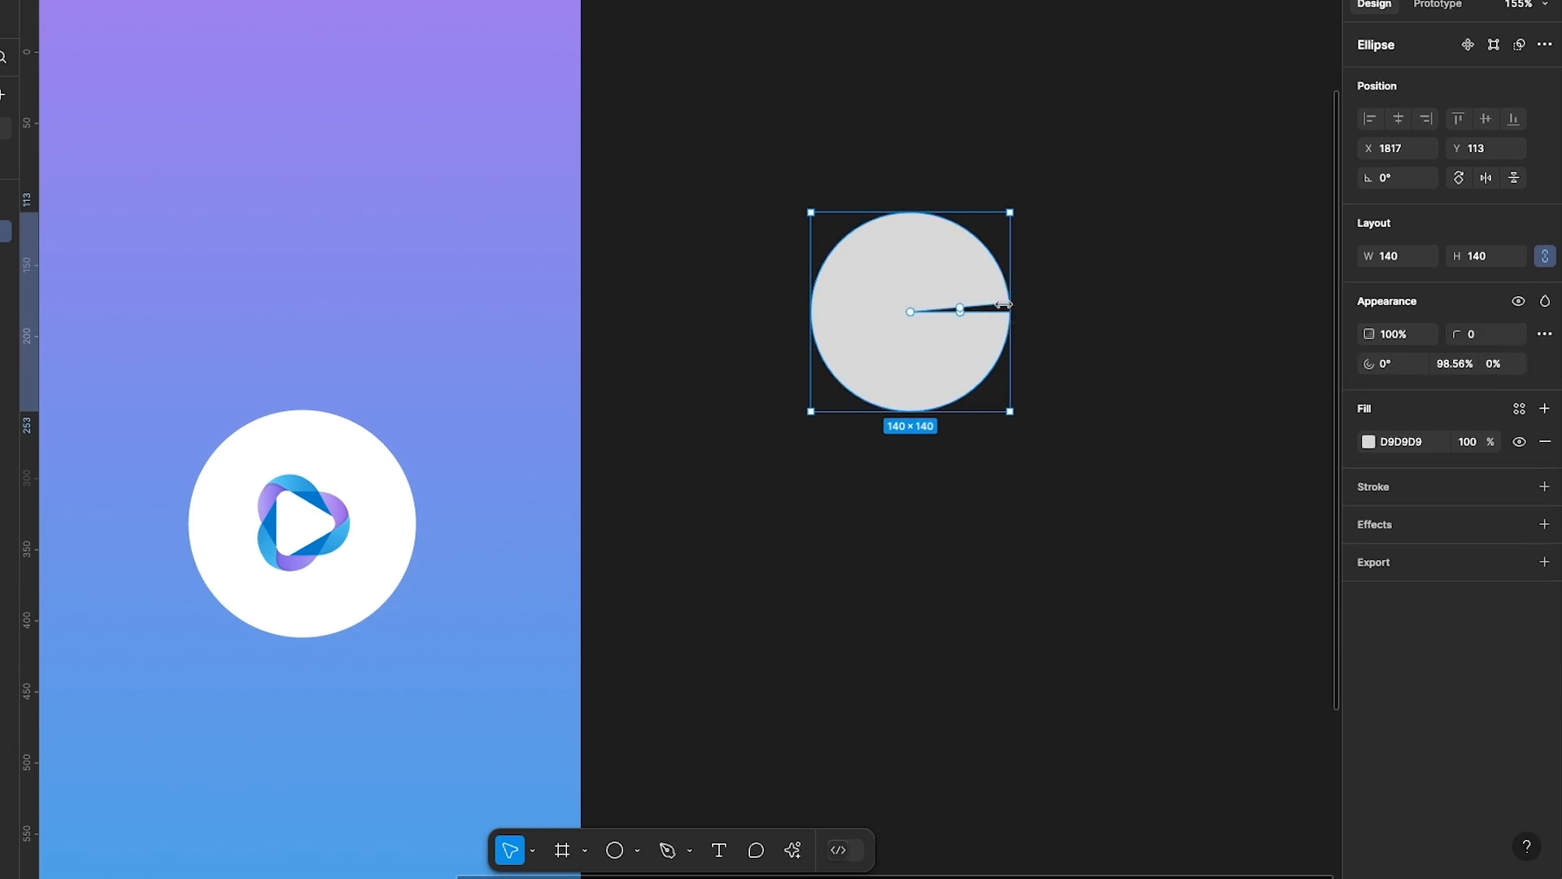
left_click_drag(912, 312, 820, 319)
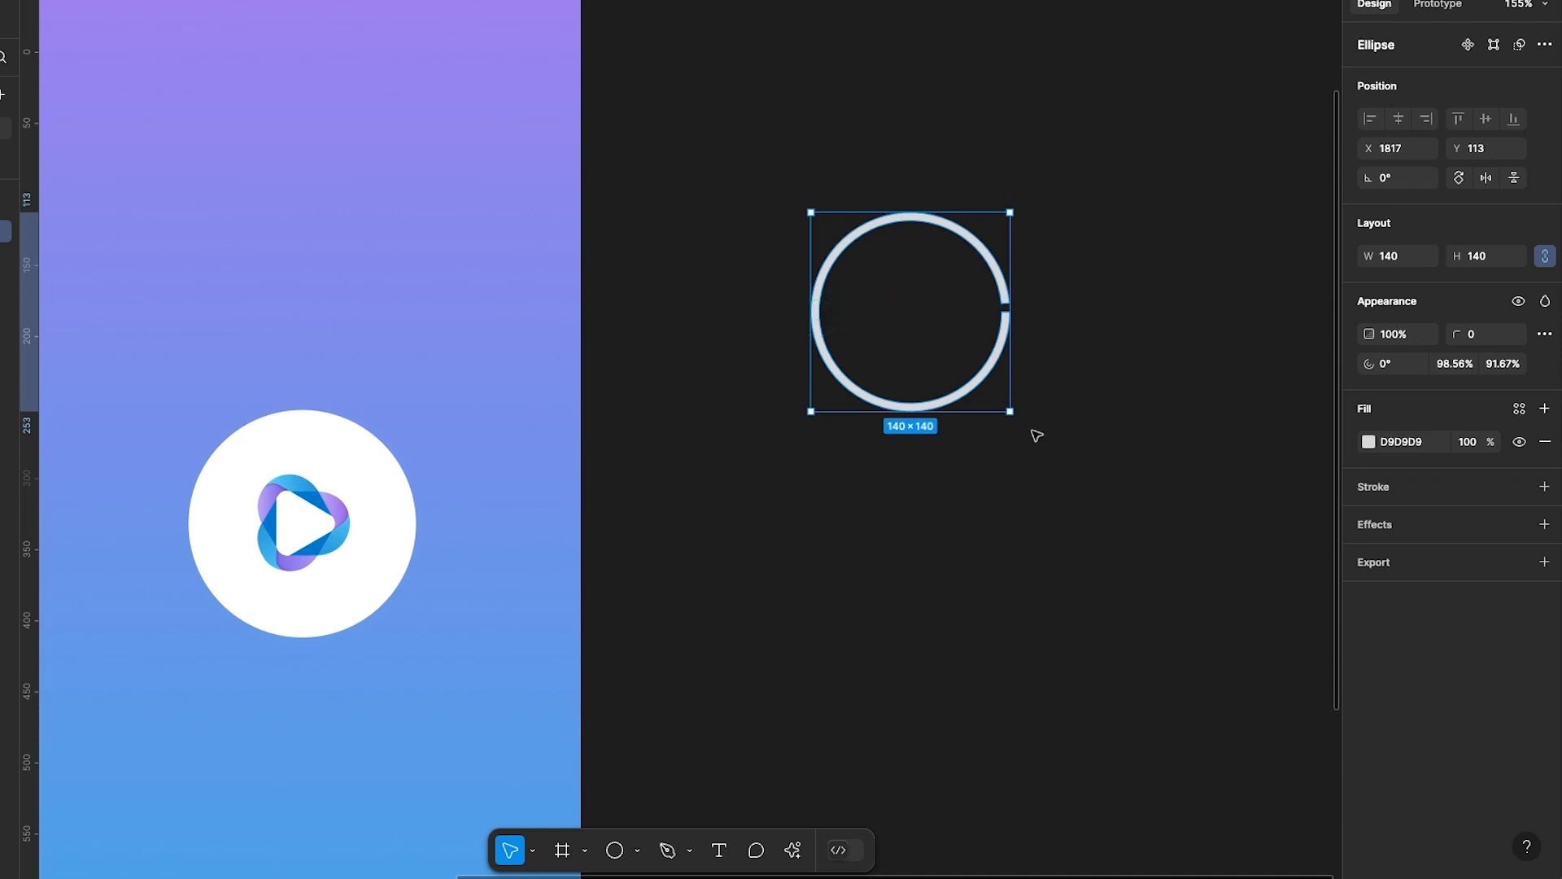
- Round the open ring's ends with a corner radius of 999
left_click(1489, 334)
type("999")
key("Return")
- Change the ring's fill from solid to an Angular gradient
left_click(1367, 443)
left_click(1165, 402)
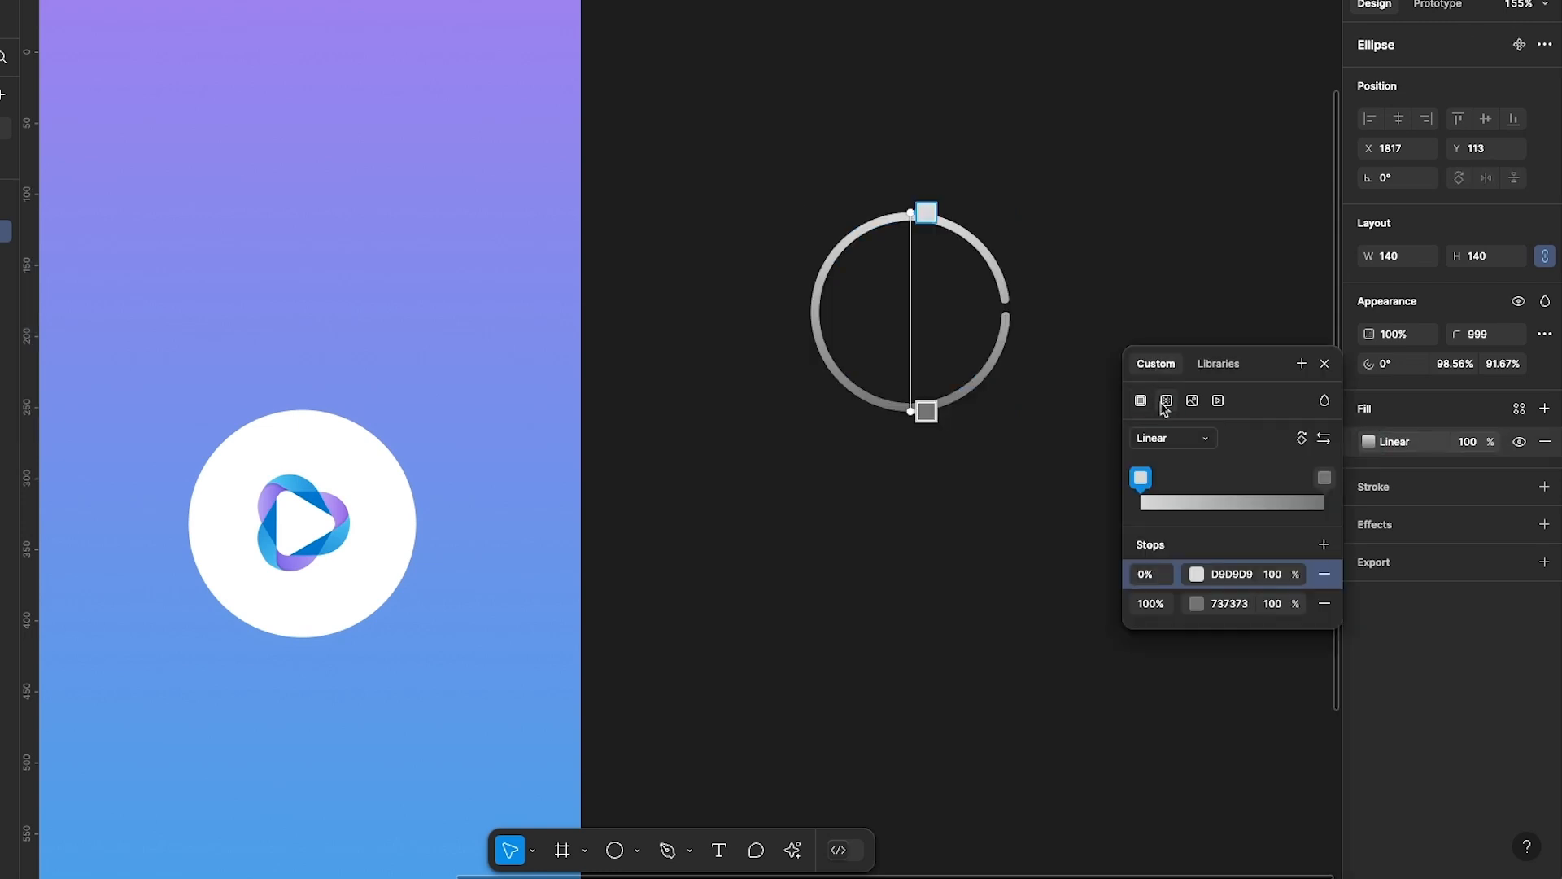
left_click(1176, 443)
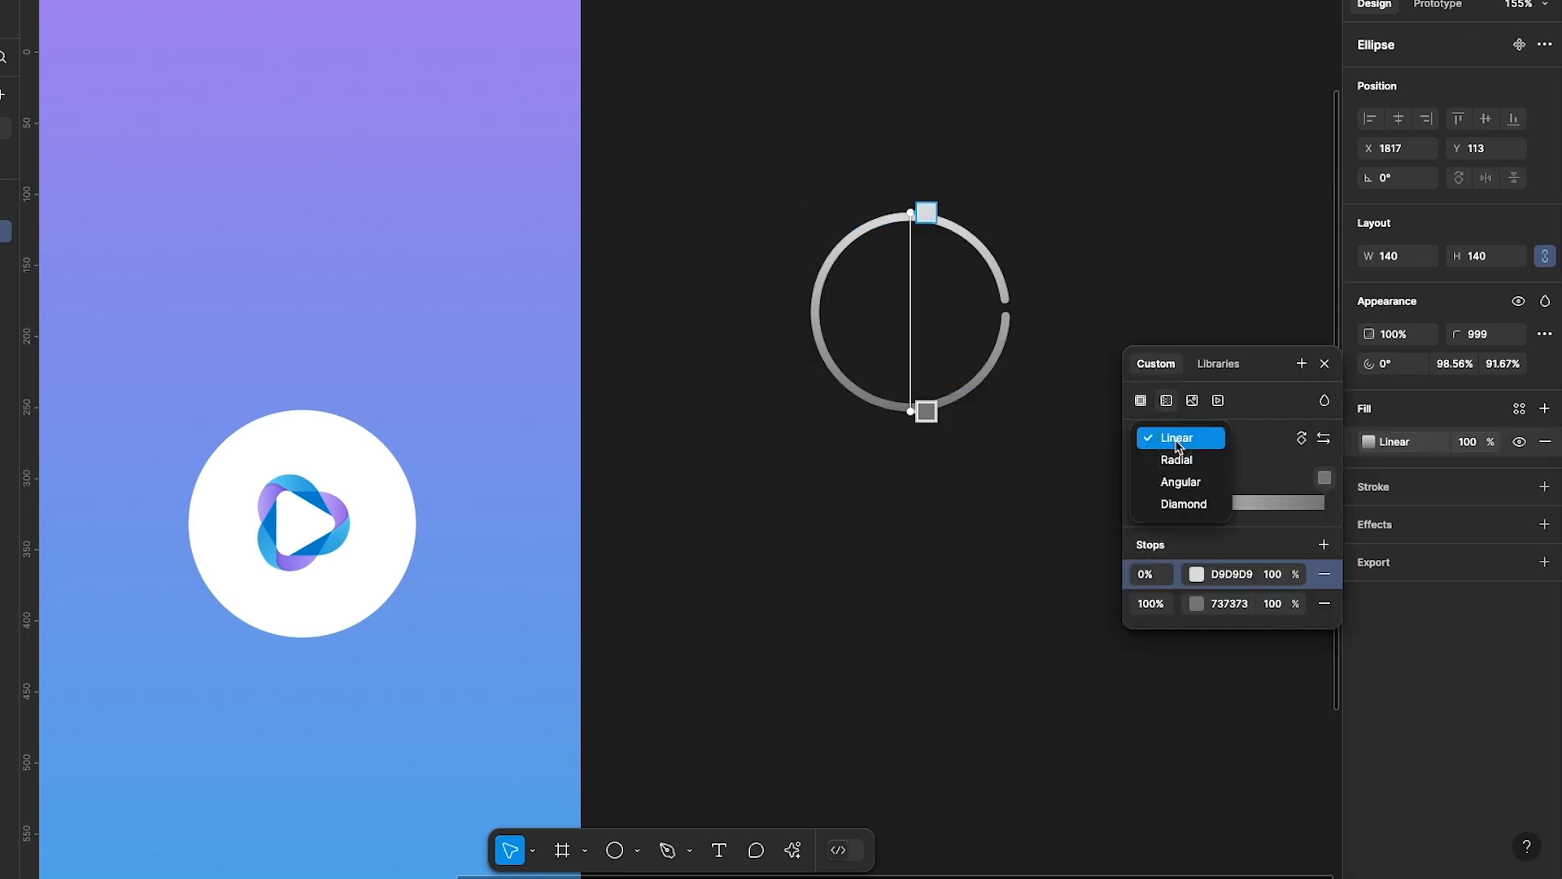
left_click(1180, 482)
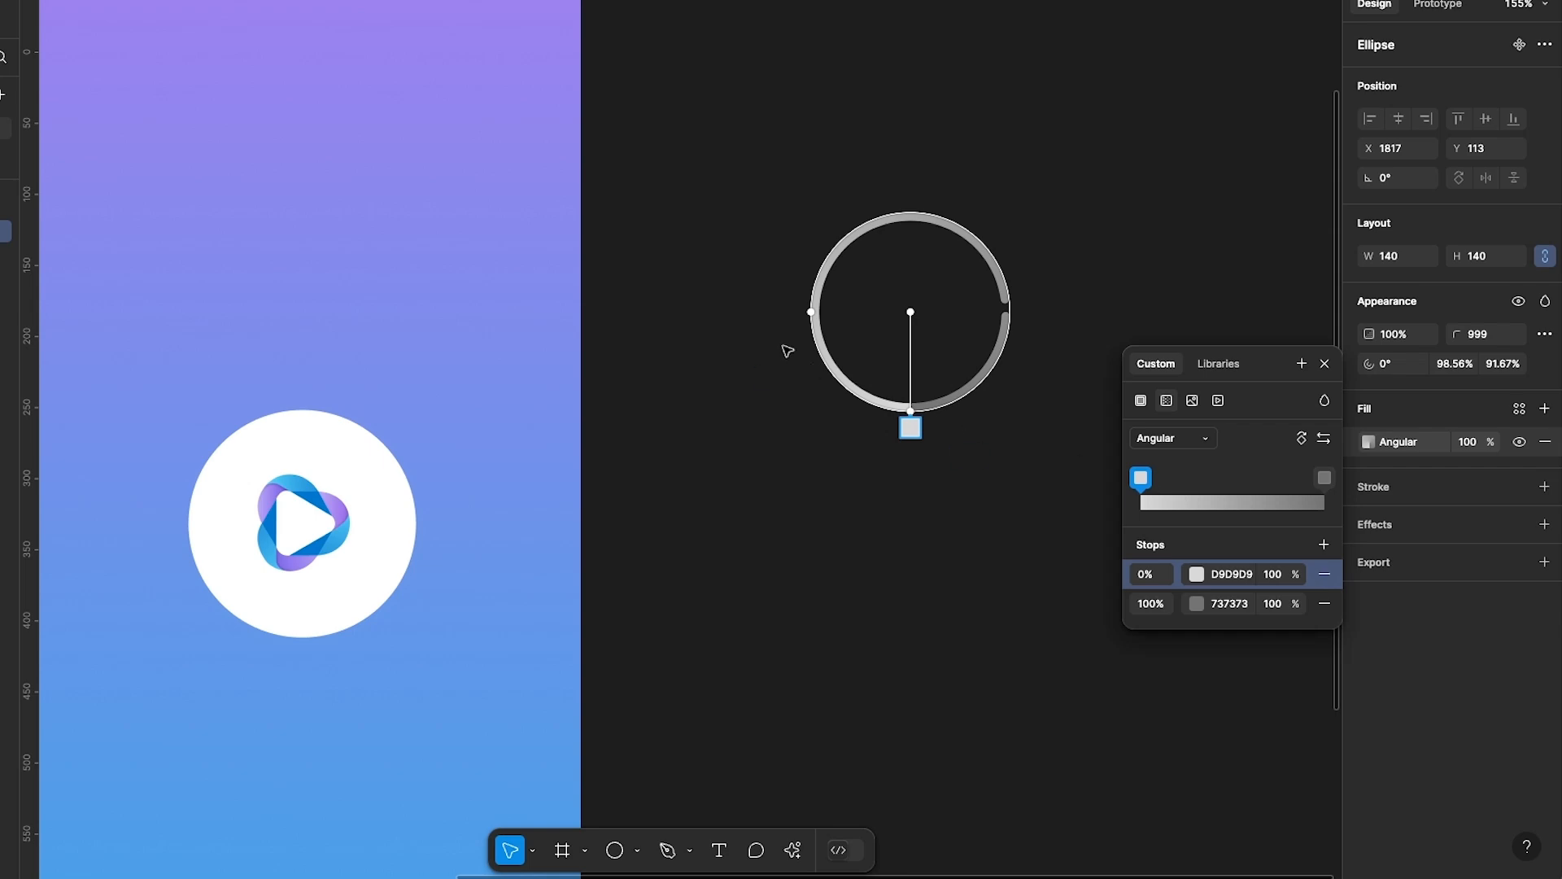
- Set the ring gradient's 0% stop to the purple A480F0 sampled from the purple square
scroll(785, 349, "down", 5)
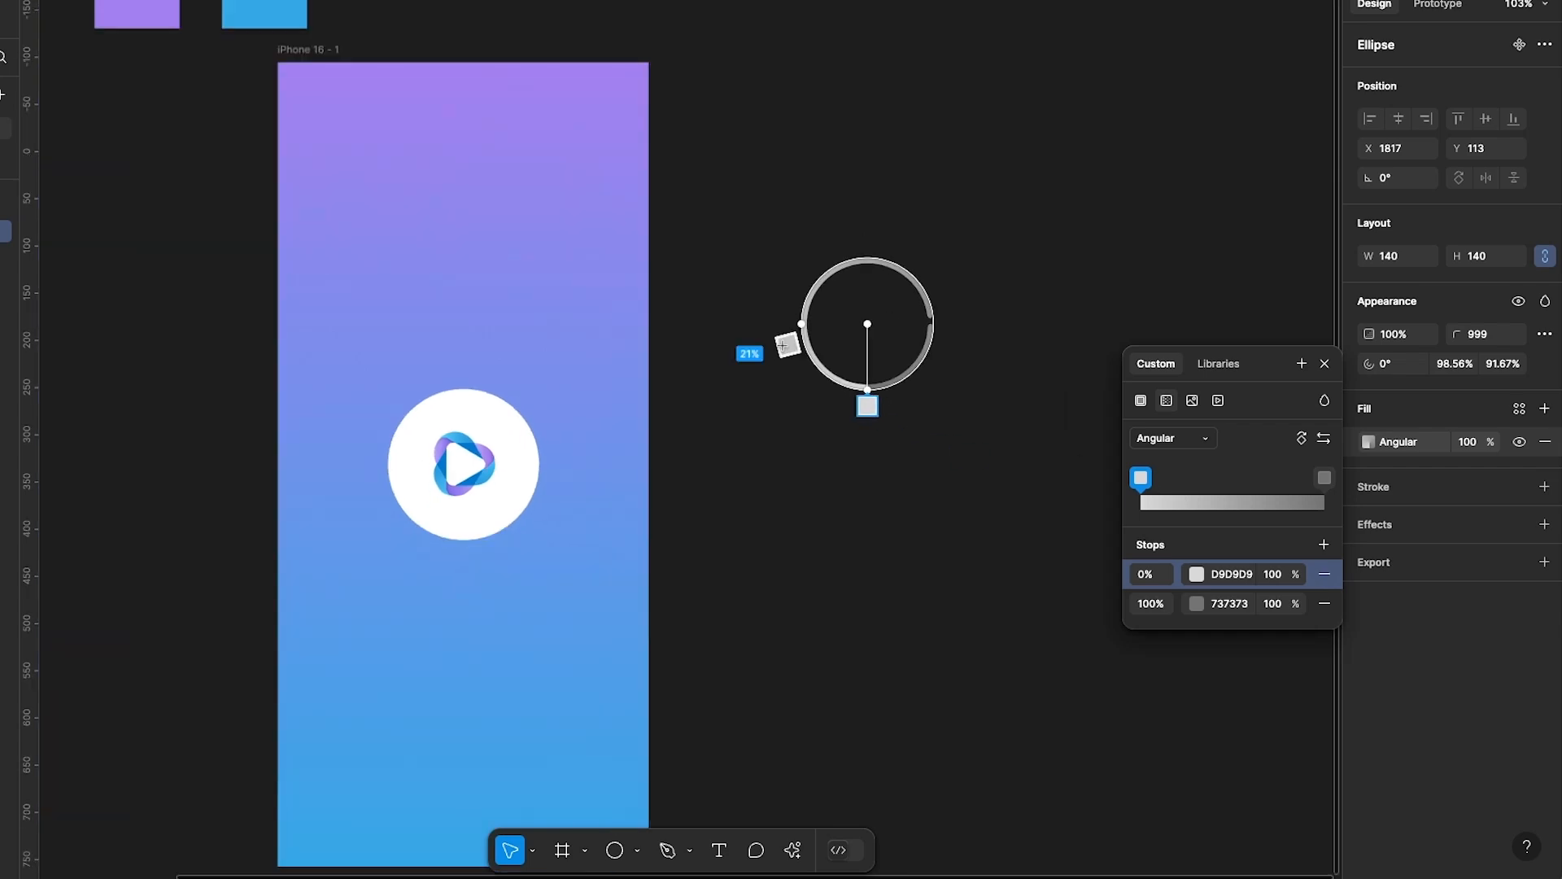
left_click(1197, 574)
left_click(935, 659)
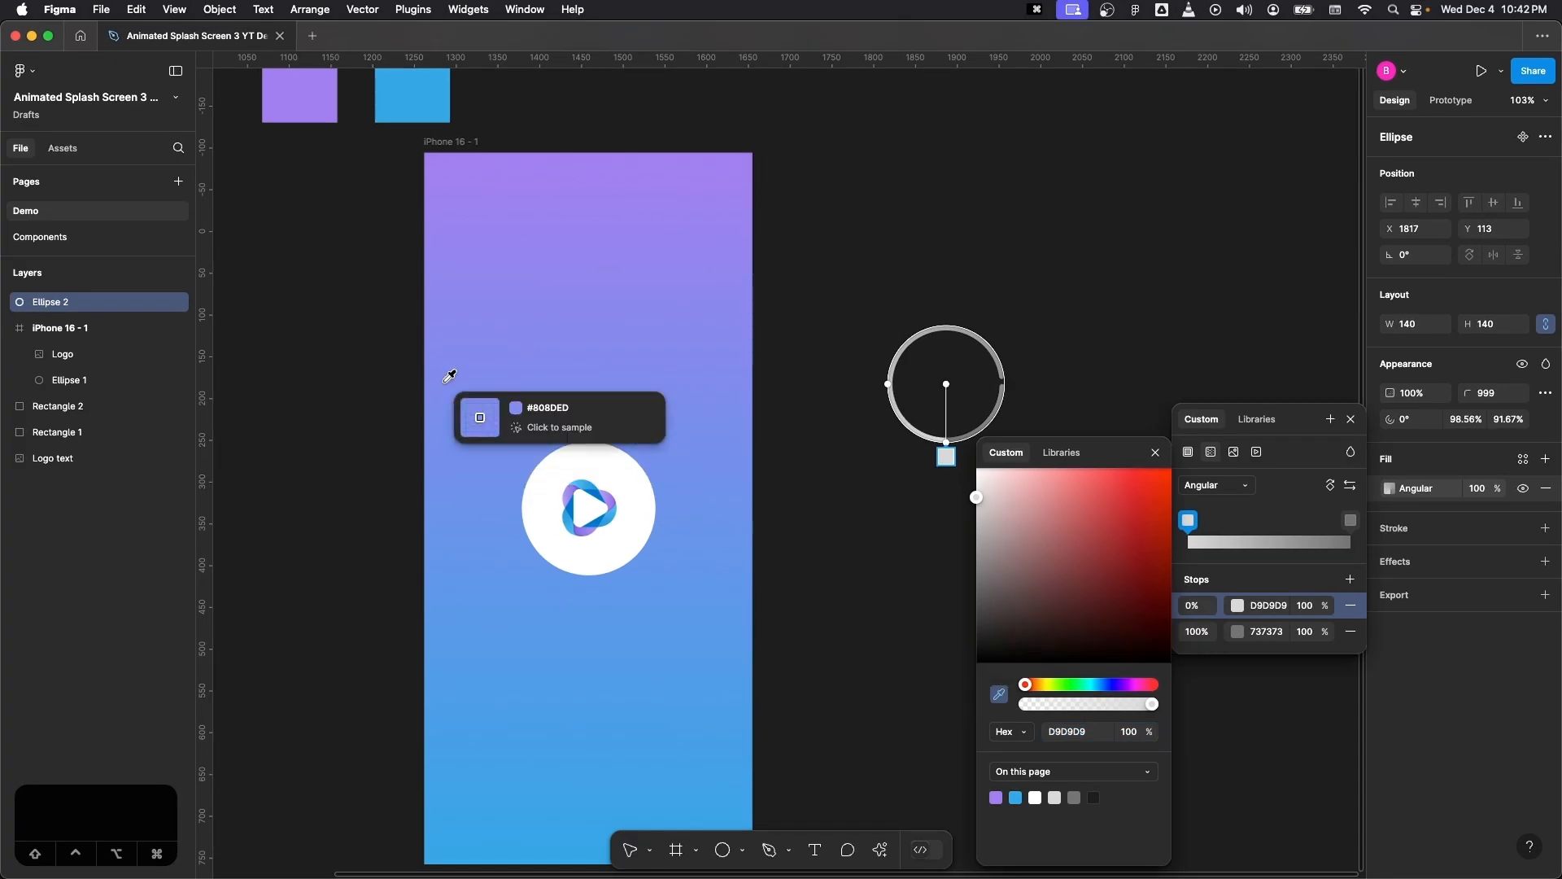
left_click(309, 111)
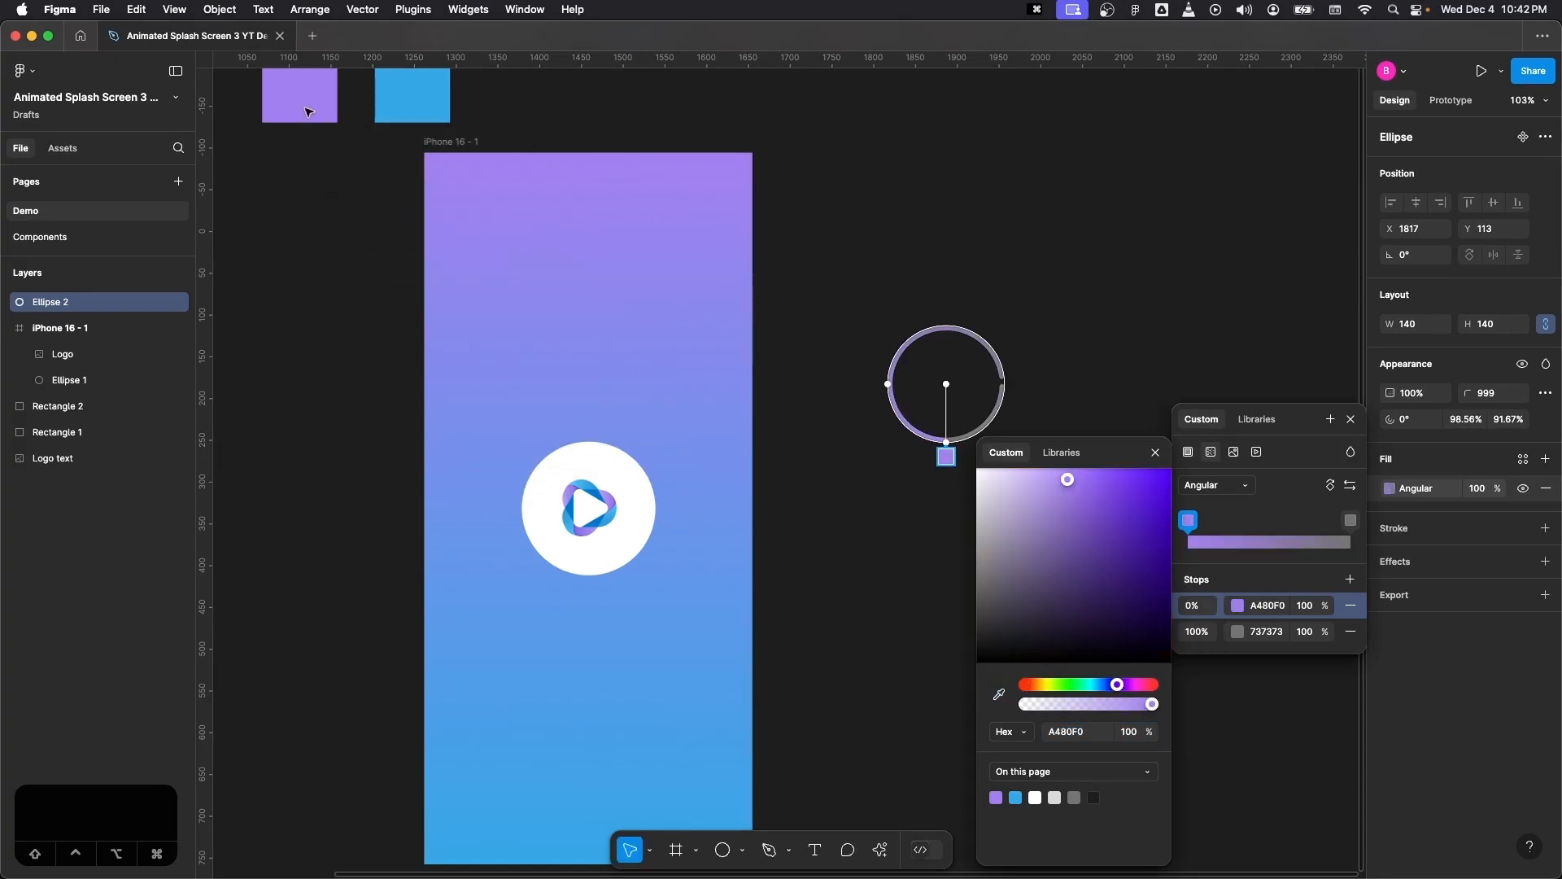
- Set the ring gradient's 100% stop to white (FFFFFF) with 0% opacity
left_click(1350, 522)
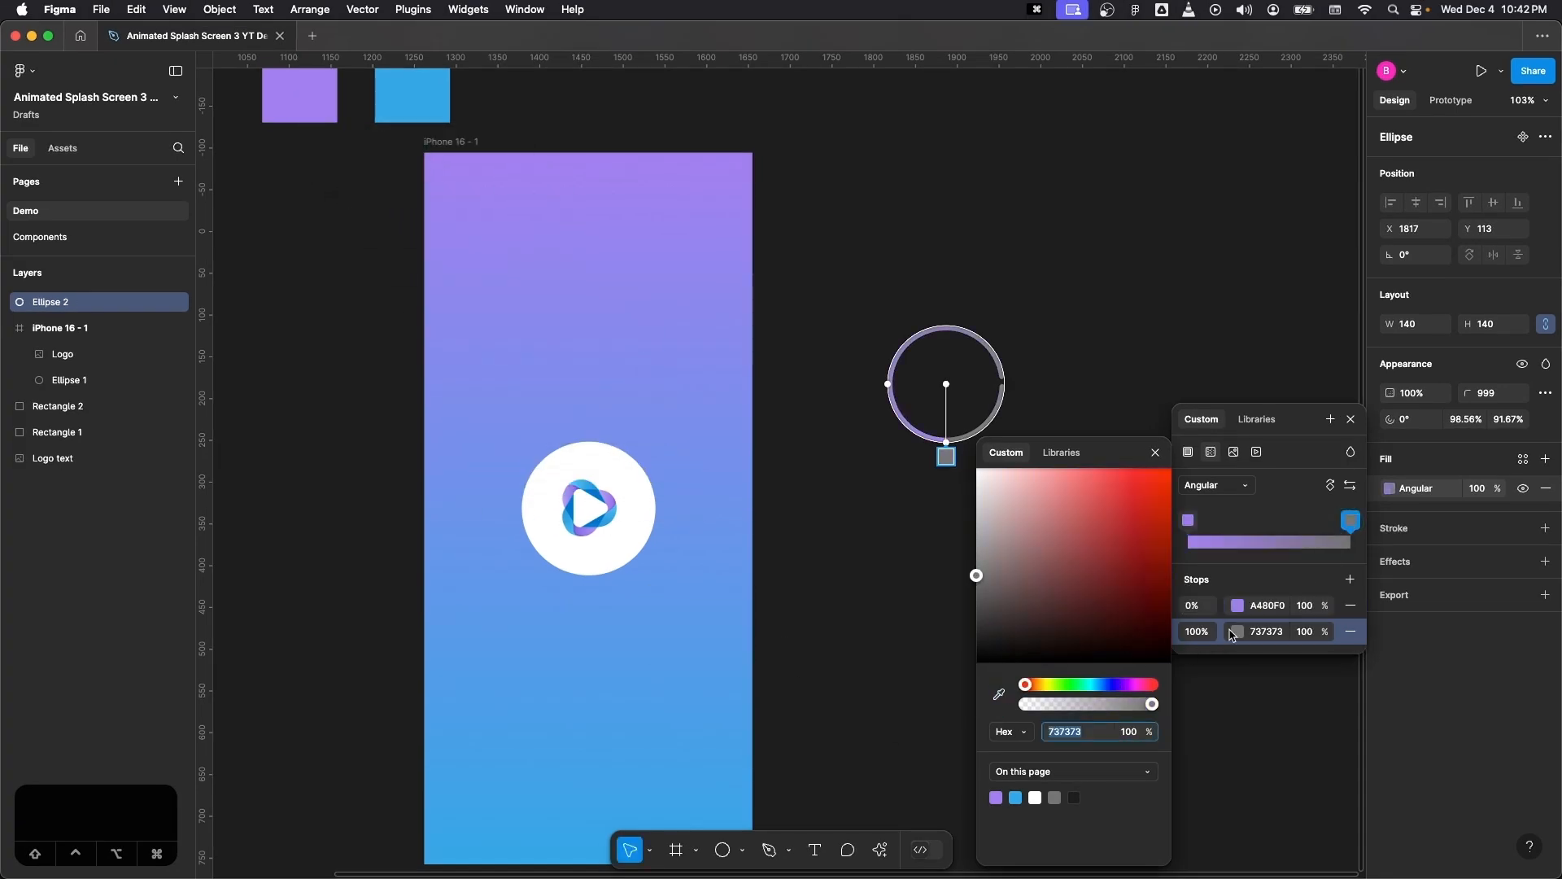
left_click_drag(978, 574, 953, 451)
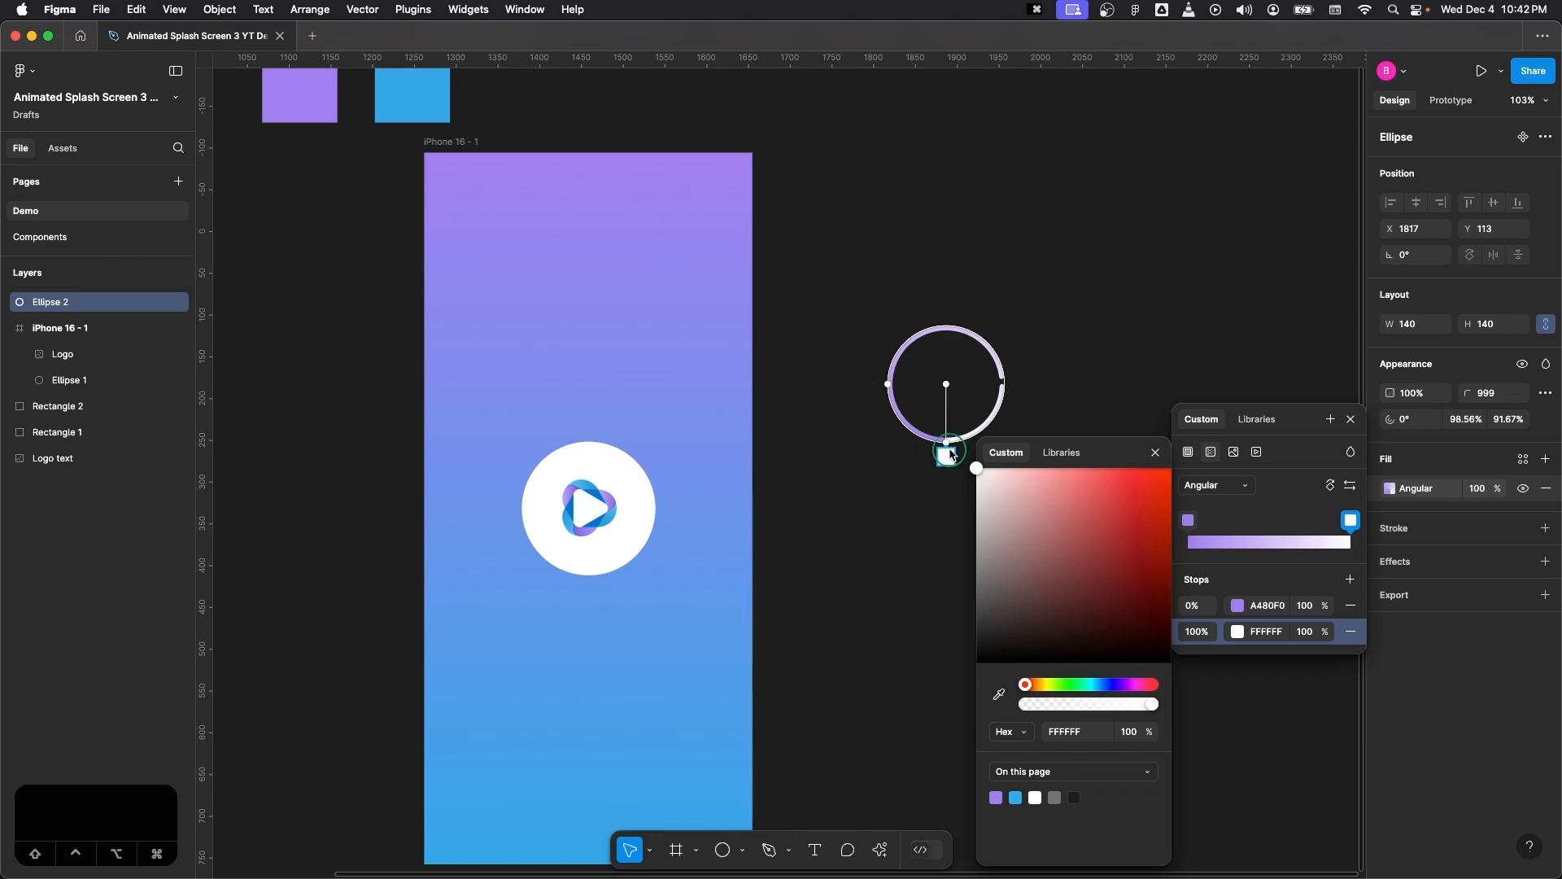
left_click(1131, 732)
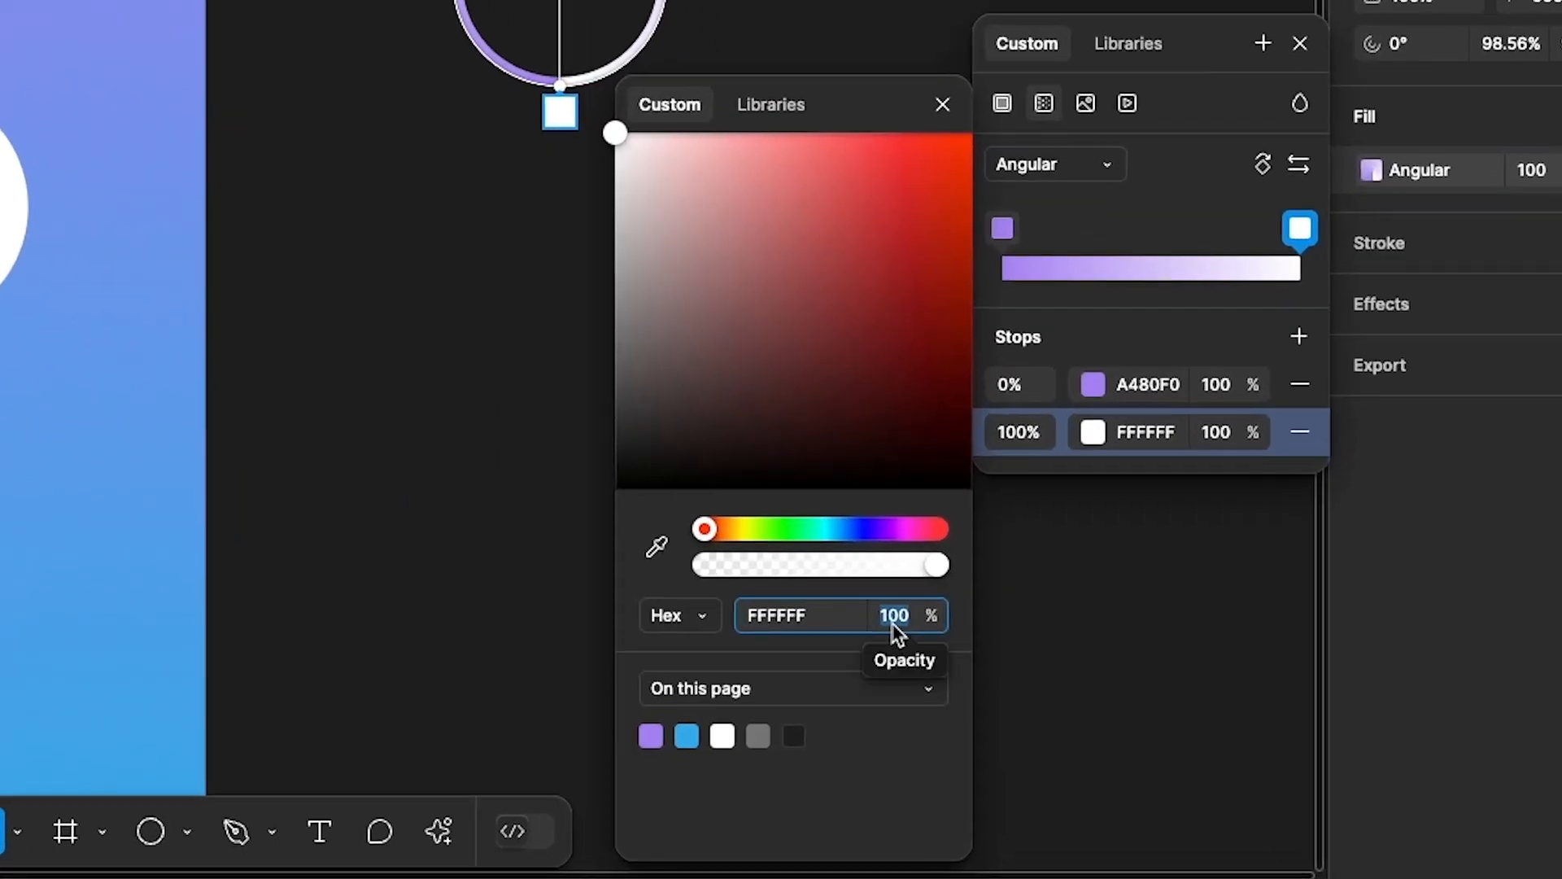
type("0")
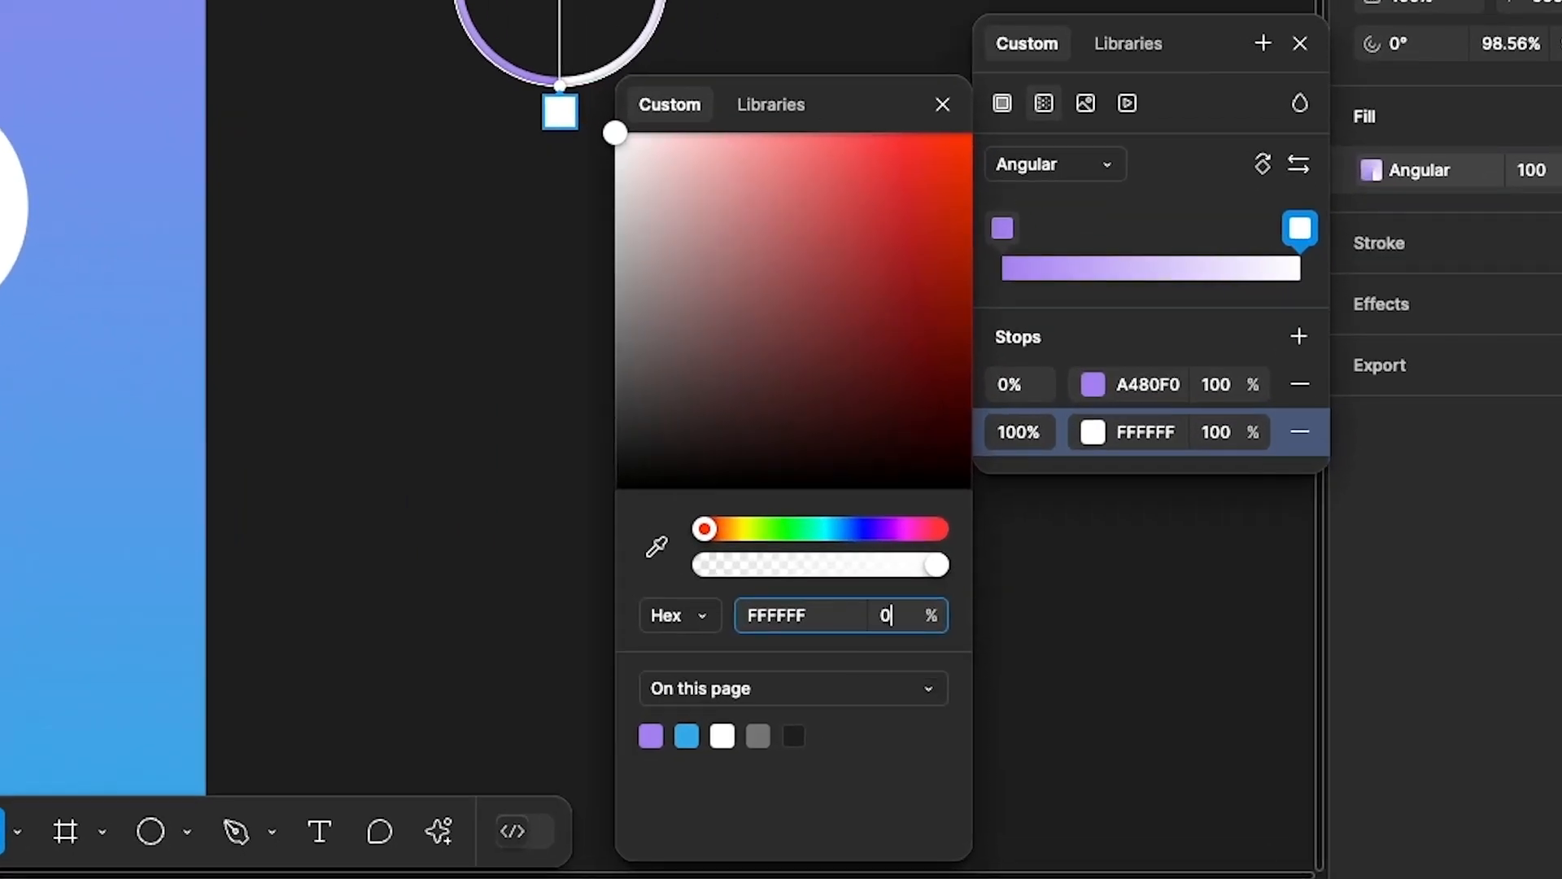
key("Return")
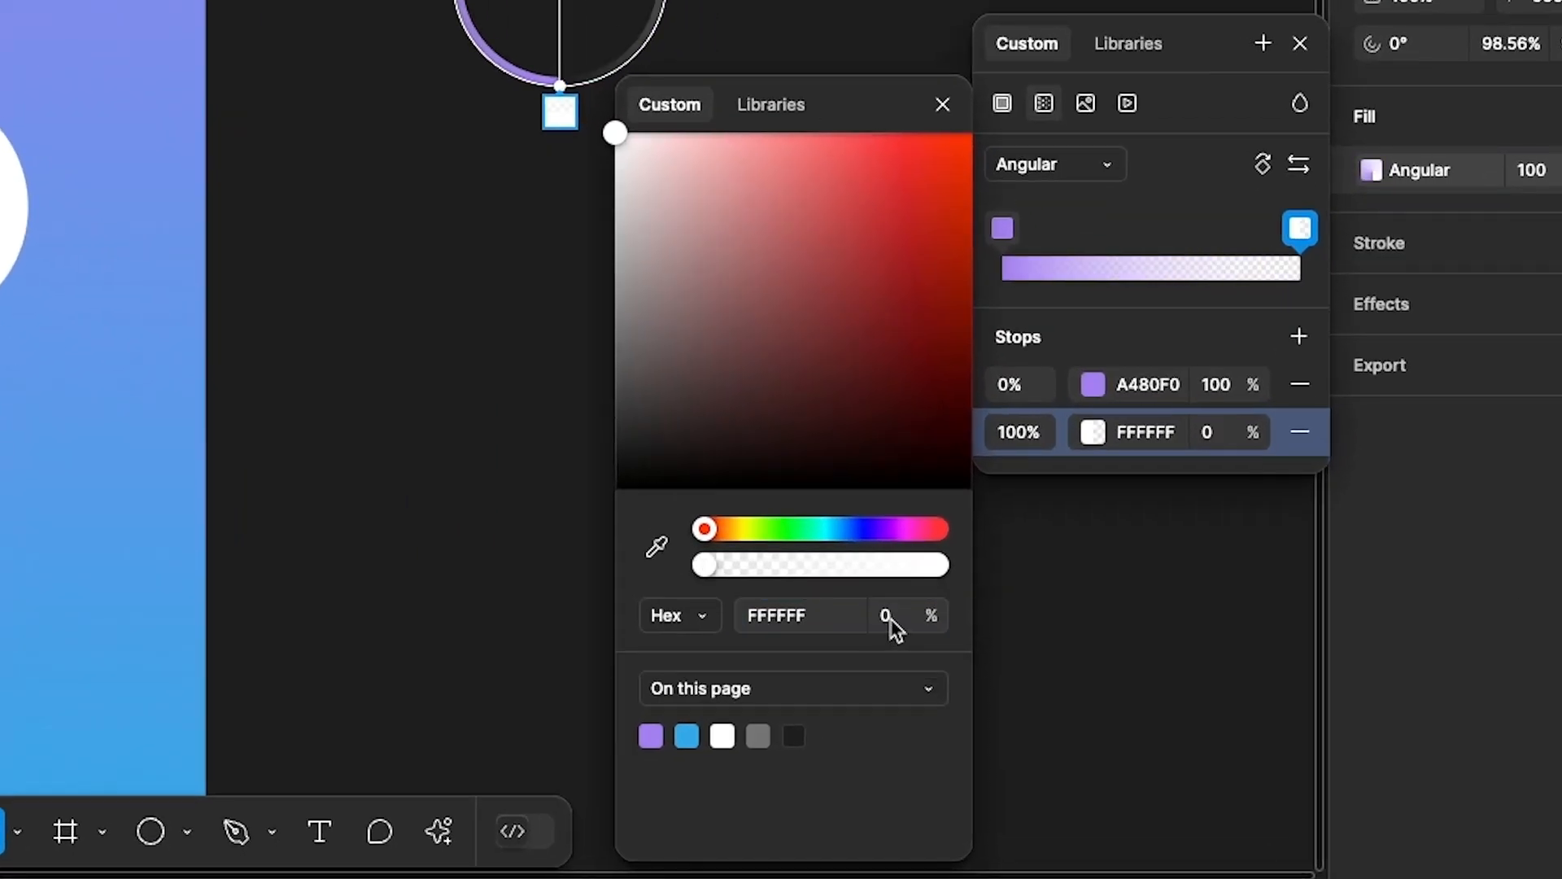
- Add a stop at 50% to the ring gradient and color it with the blue 35A8E7 sampled from the blue square
left_click(1151, 236)
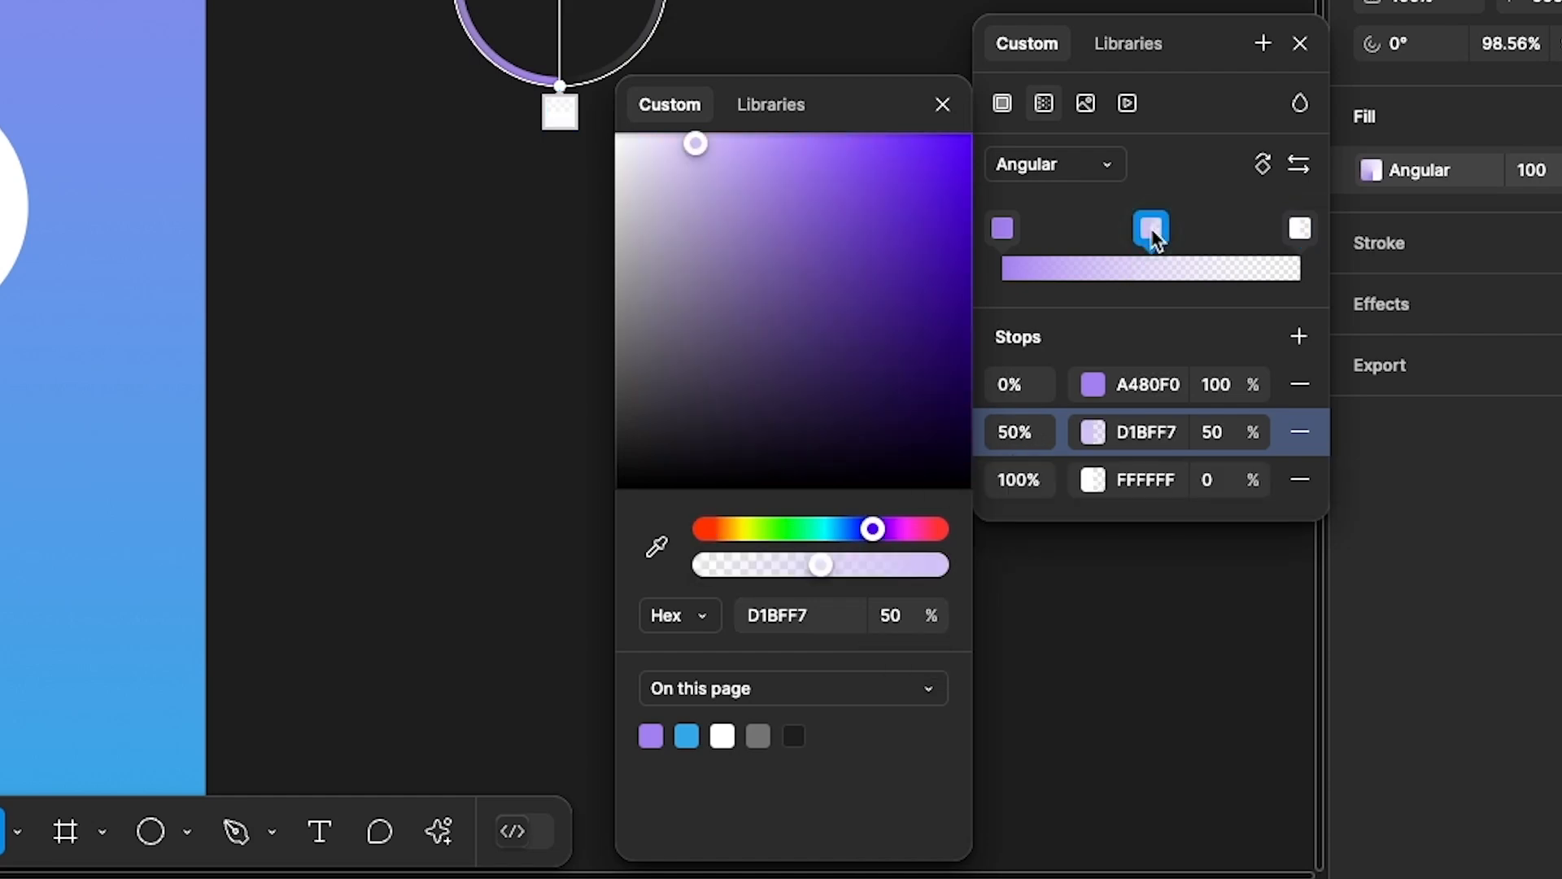
left_click(656, 547)
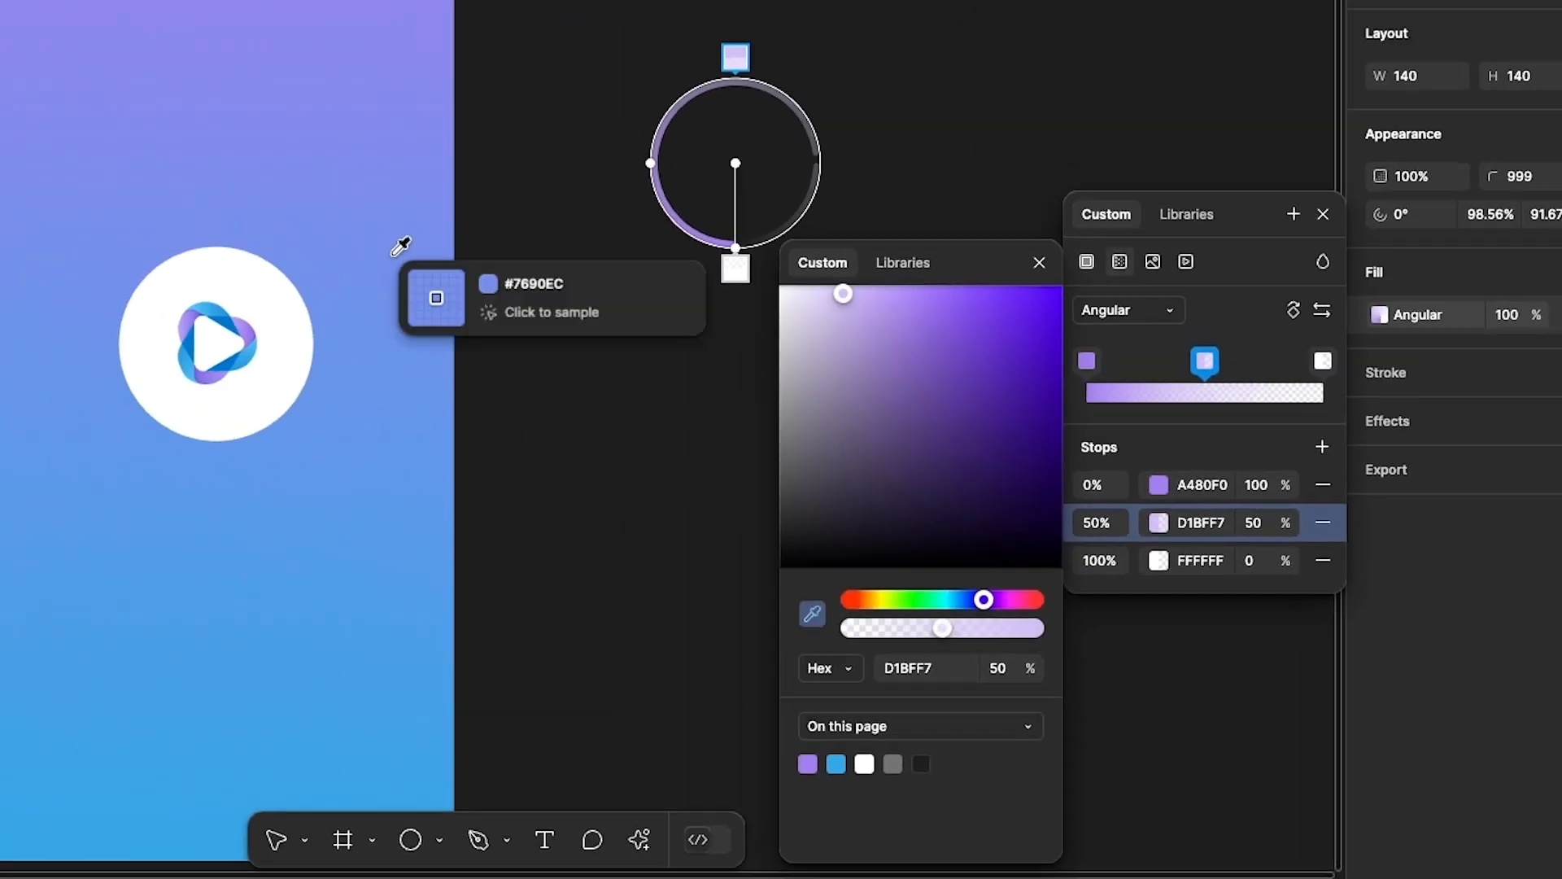
left_click(392, 85)
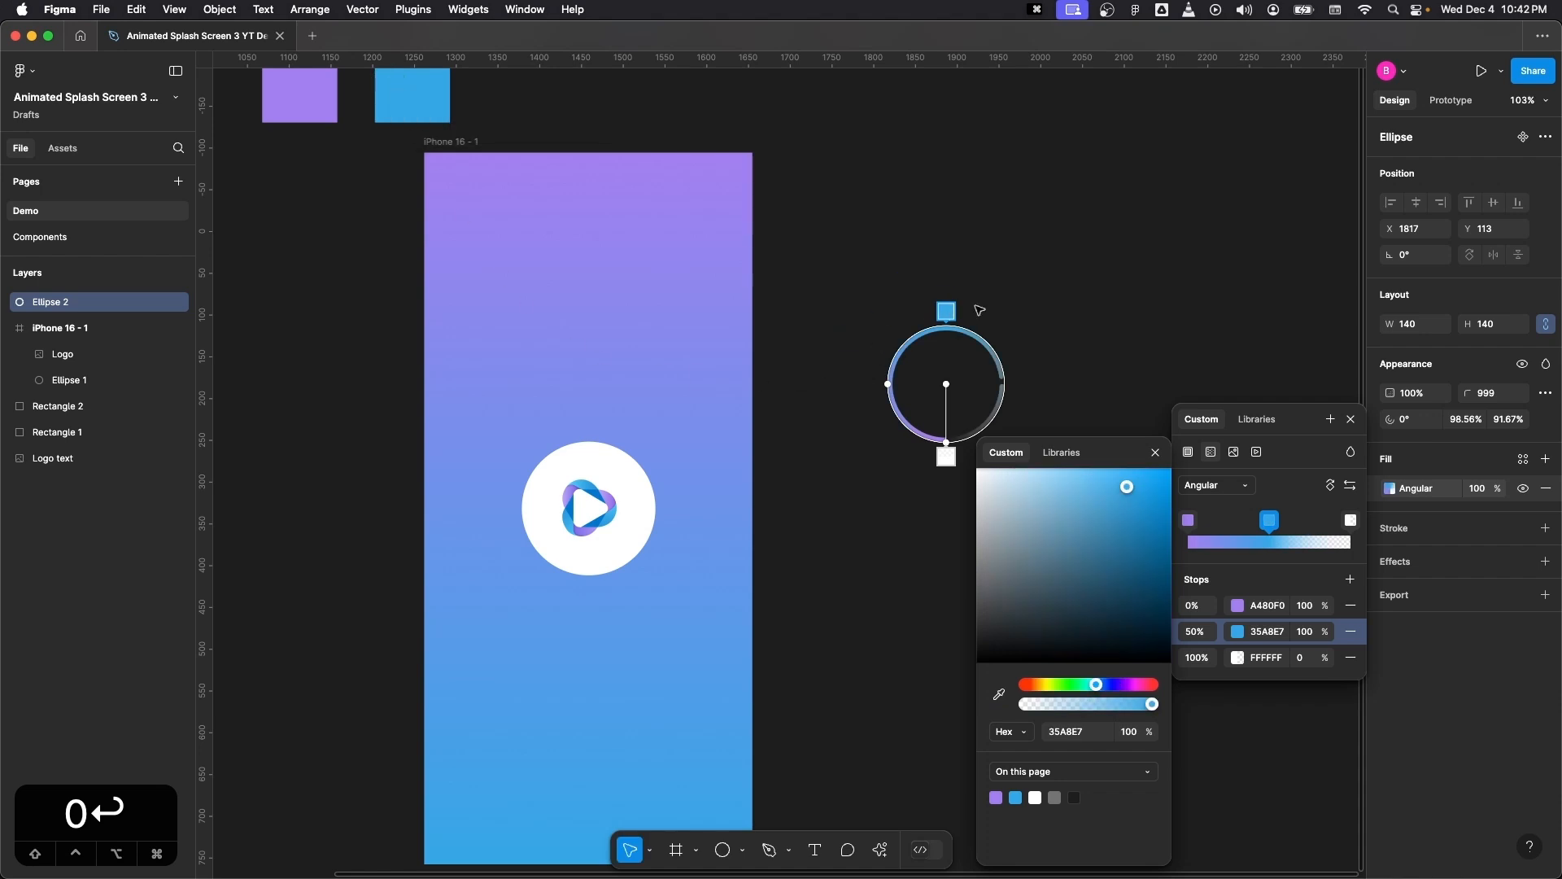
left_click(1156, 453)
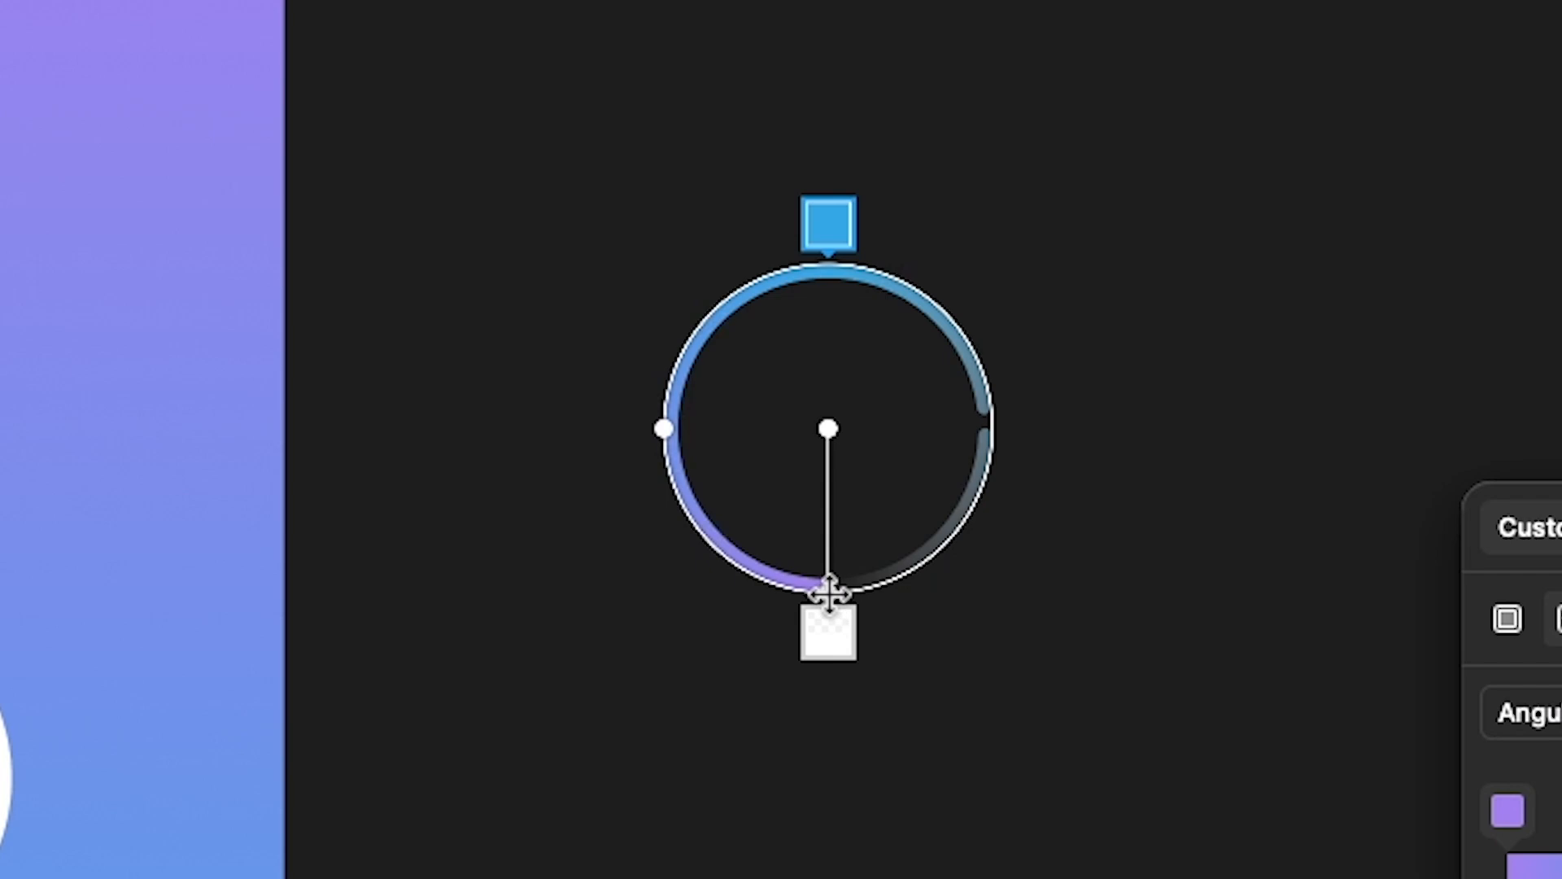
- Rotate the ring's angular gradient so it starts at the ring's right-hand gap, and flip the gradient direction
left_click(828, 595)
left_click_drag(829, 595, 994, 428)
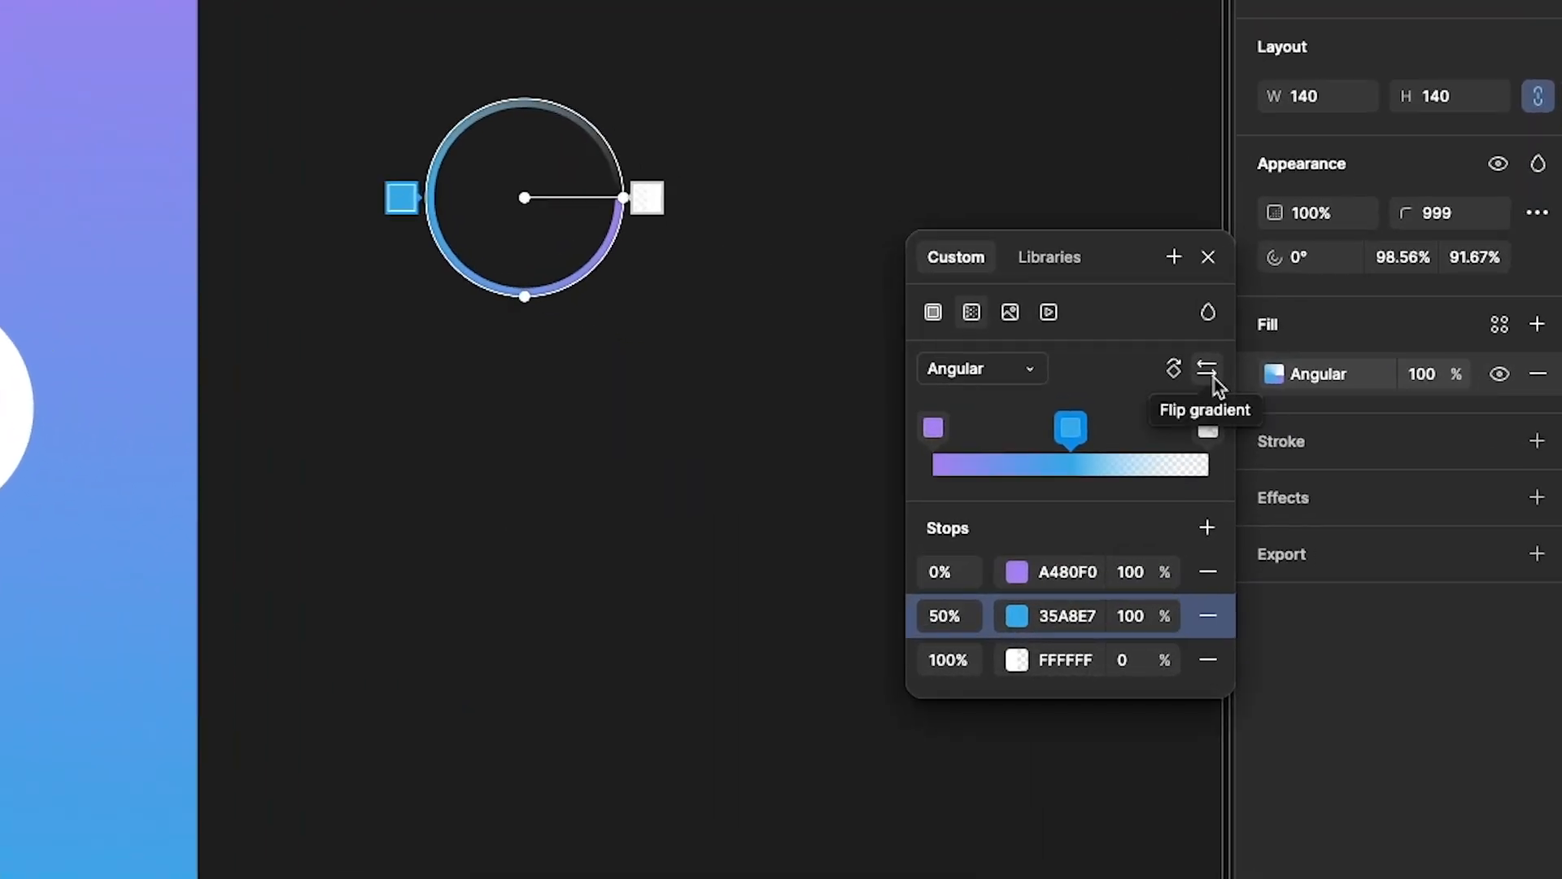
left_click(1213, 379)
key("Escape")
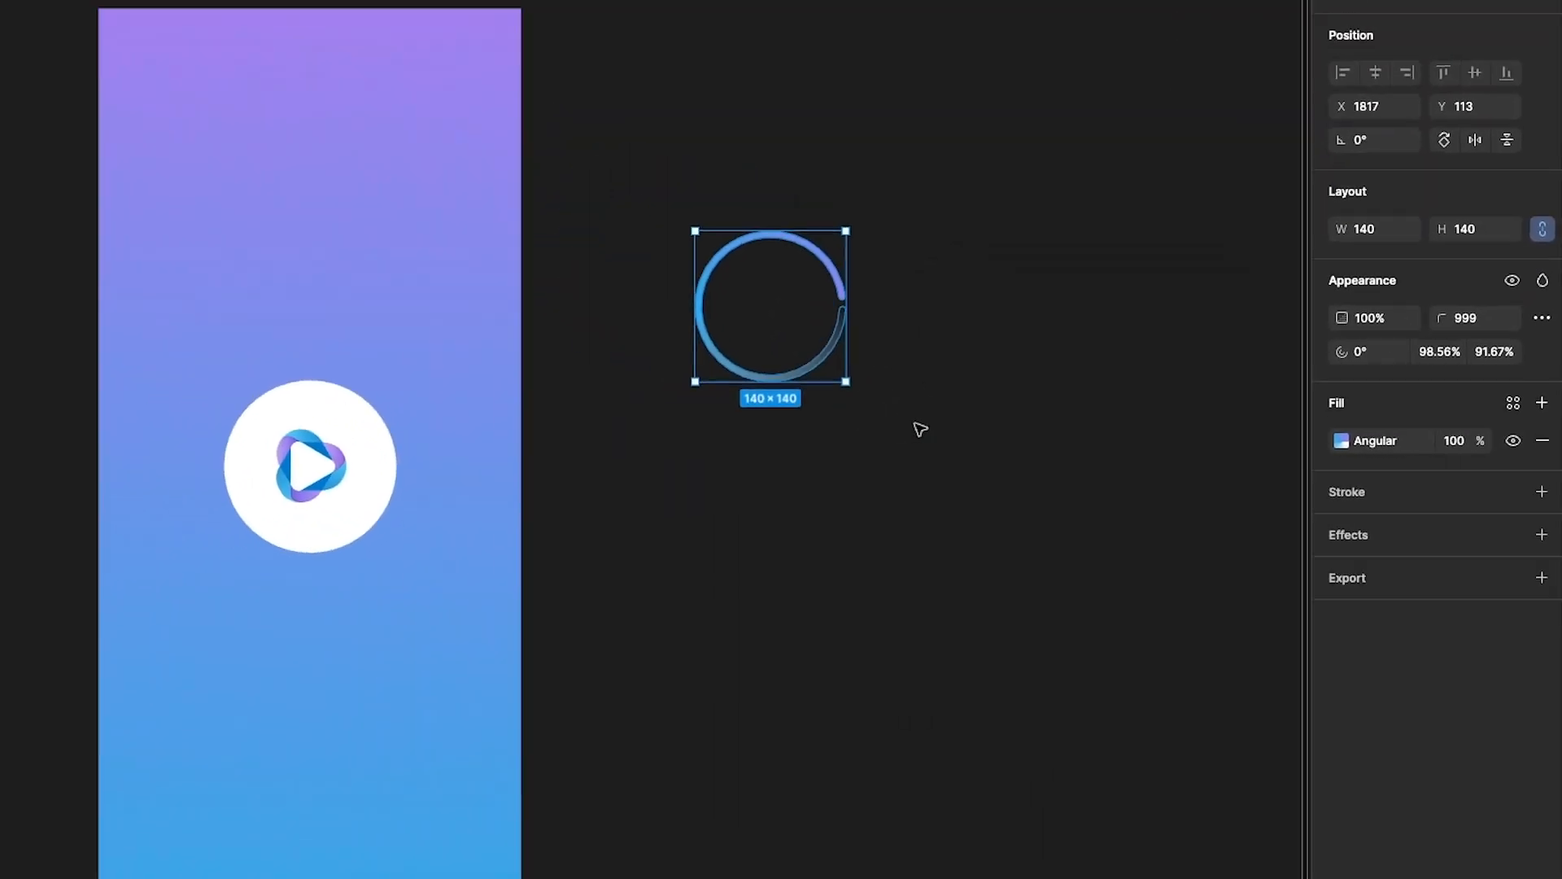
left_click(921, 429)
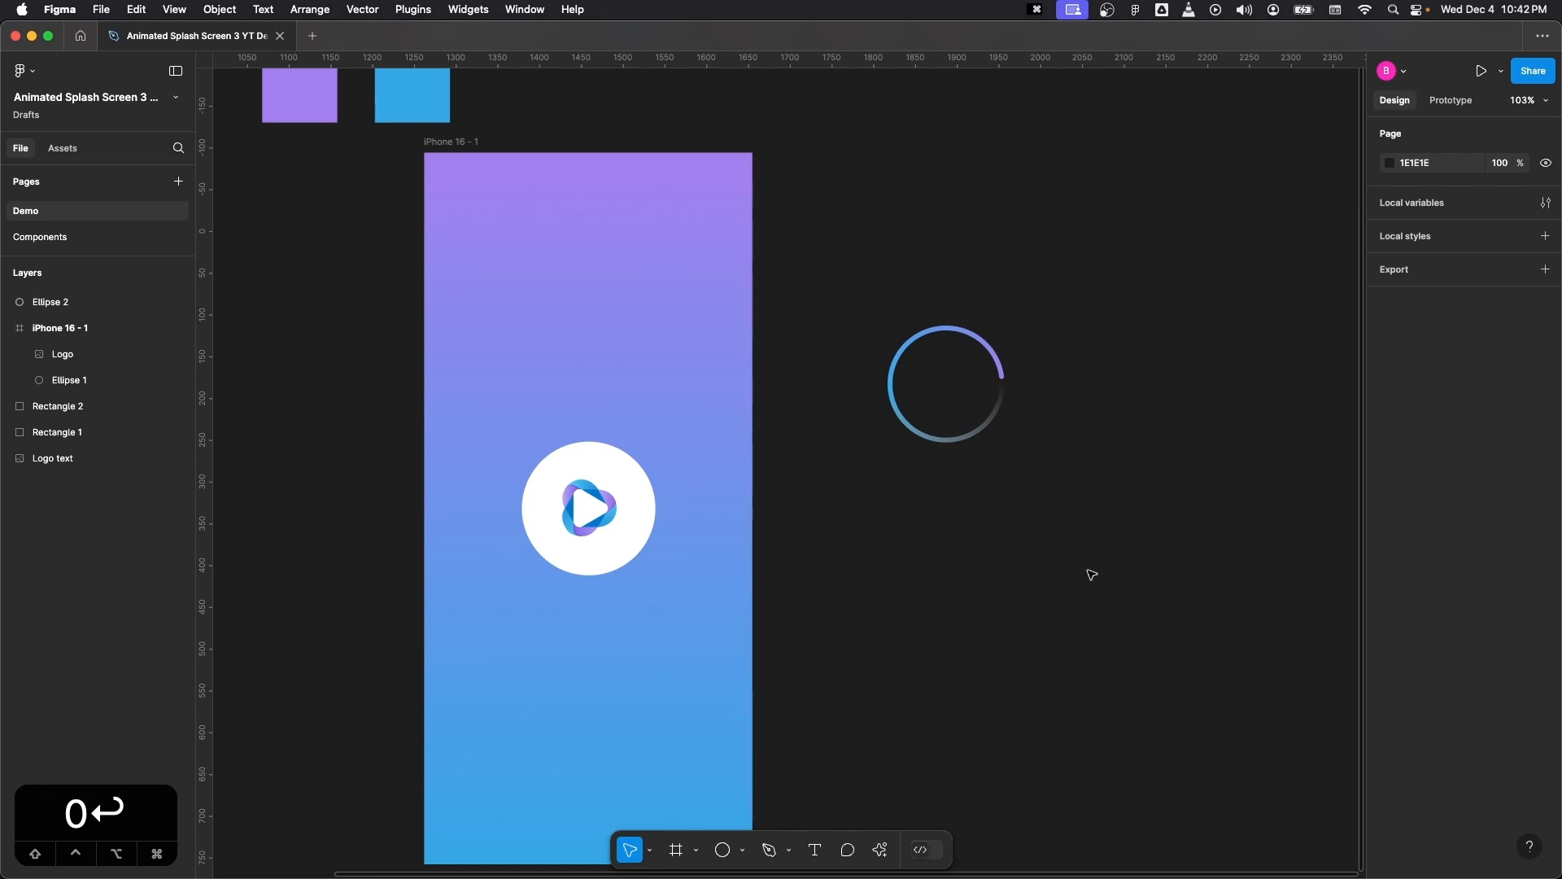
- Turn the gradient ring into a component and add three variants, Variant2, Variant3 and Variant4
left_click_drag(839, 261, 1095, 534)
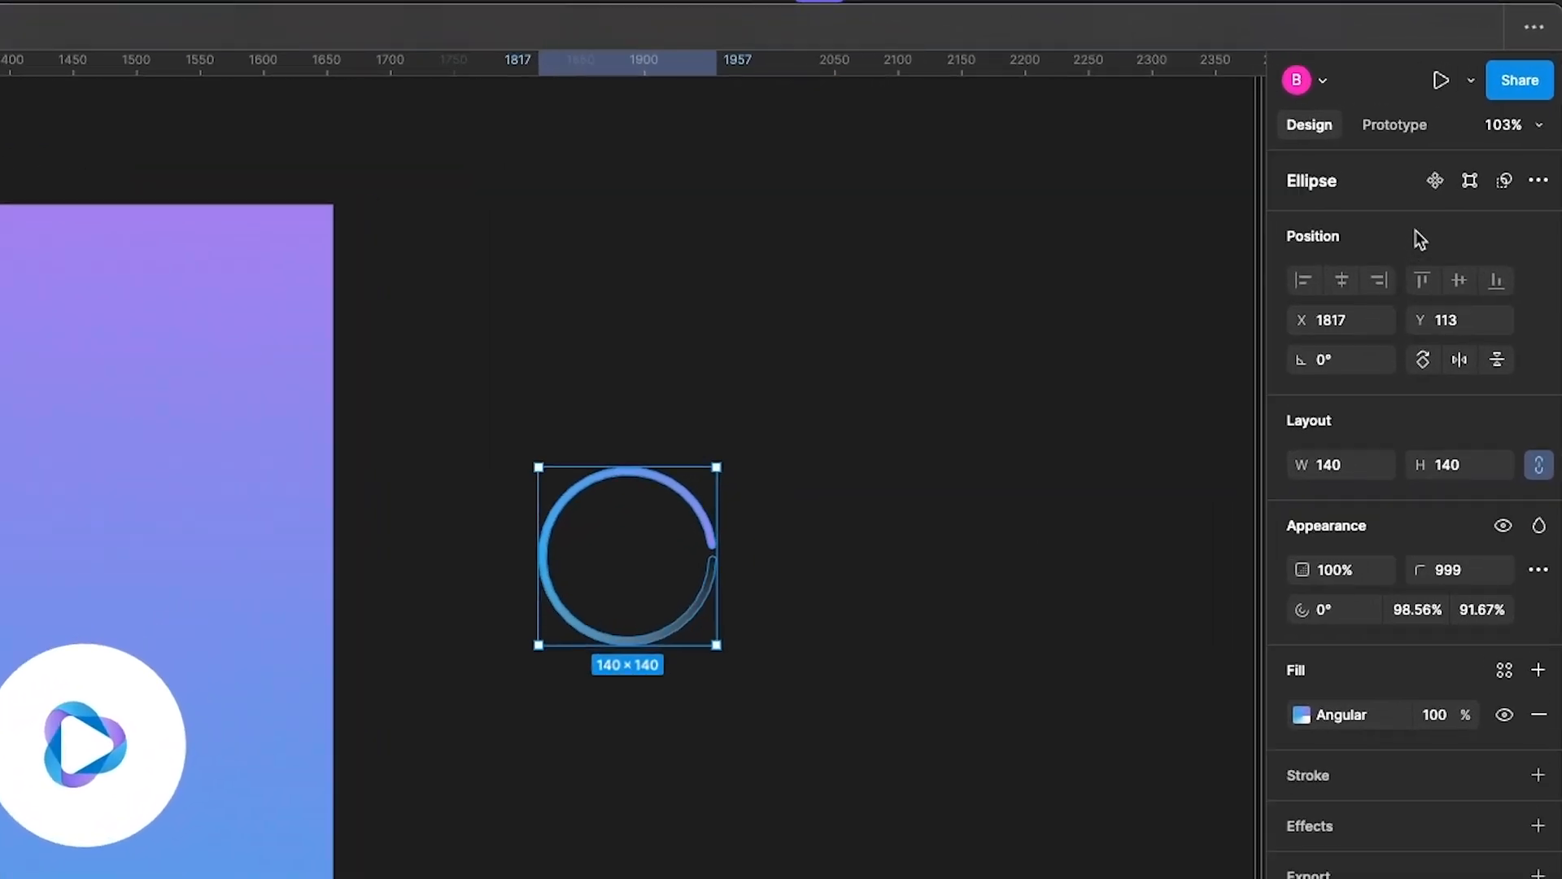
left_click(1435, 182)
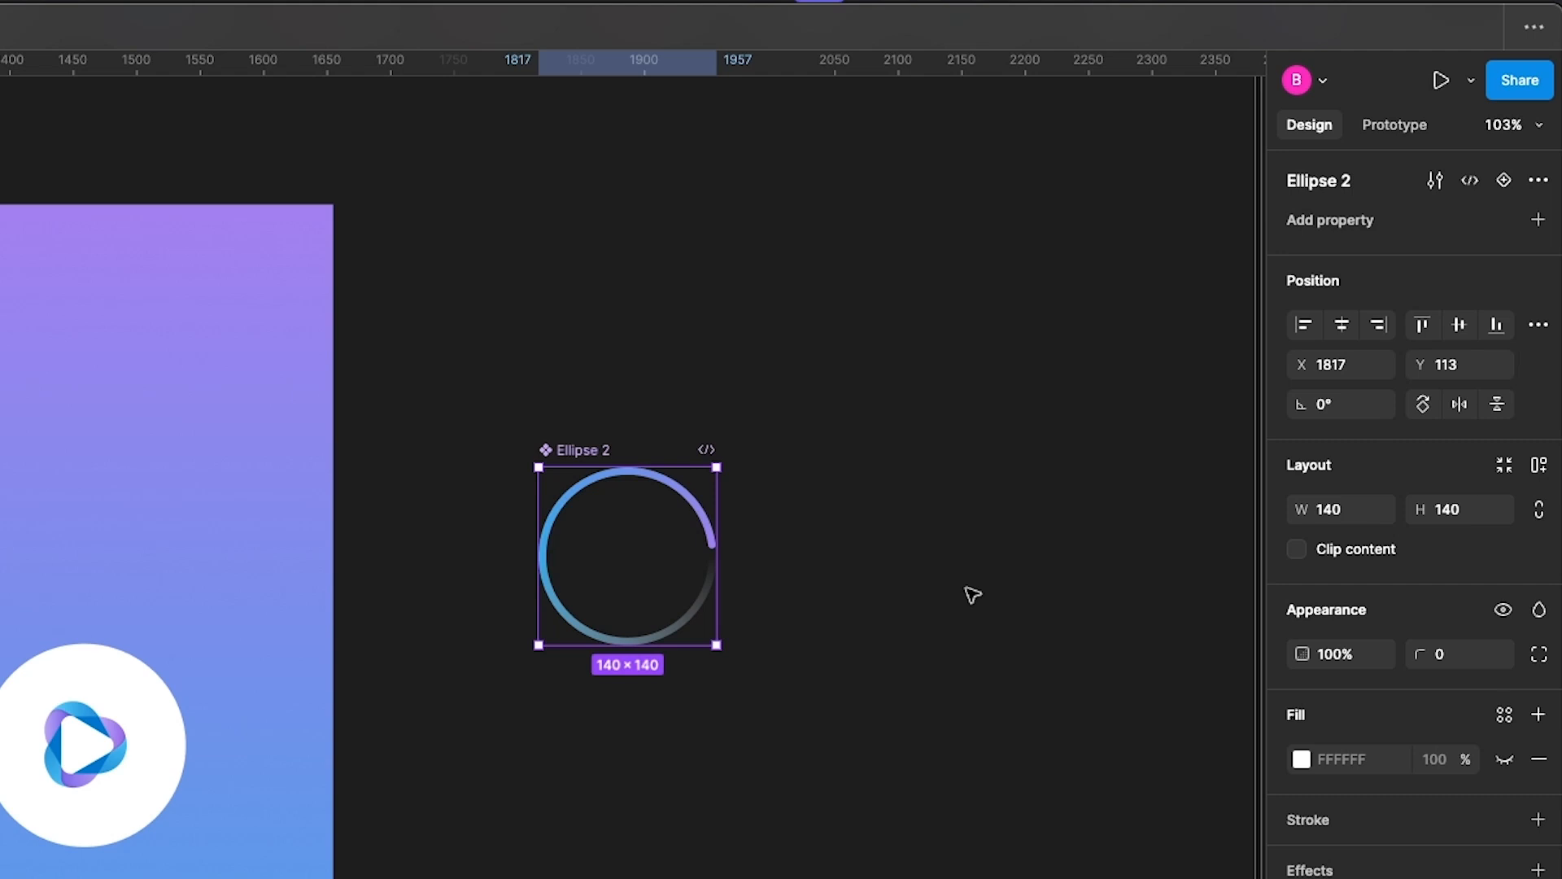
left_click(1495, 184)
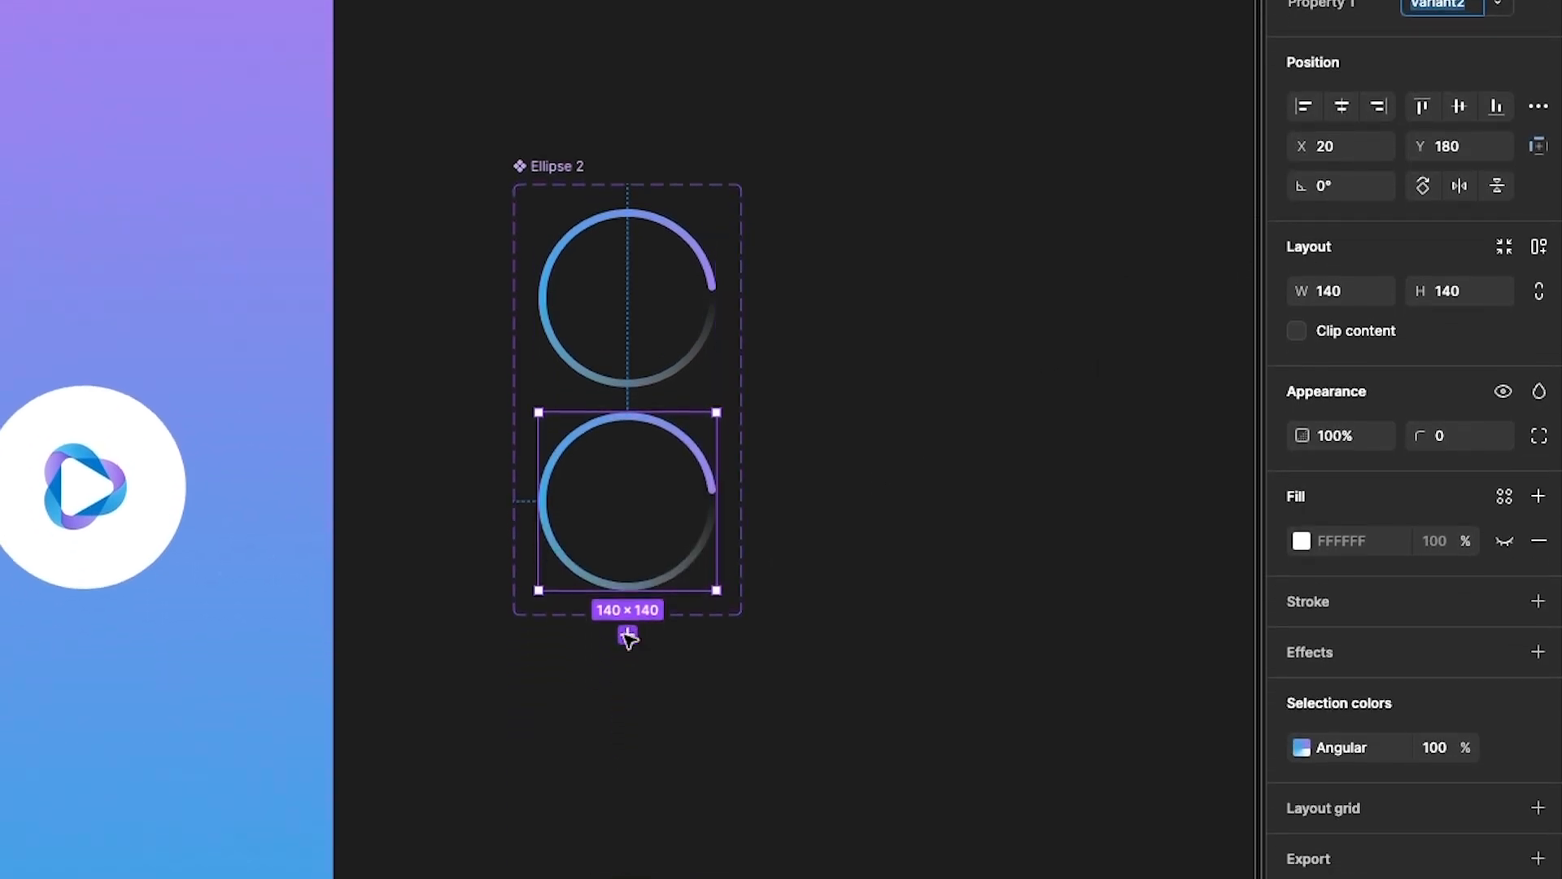
left_click(629, 635)
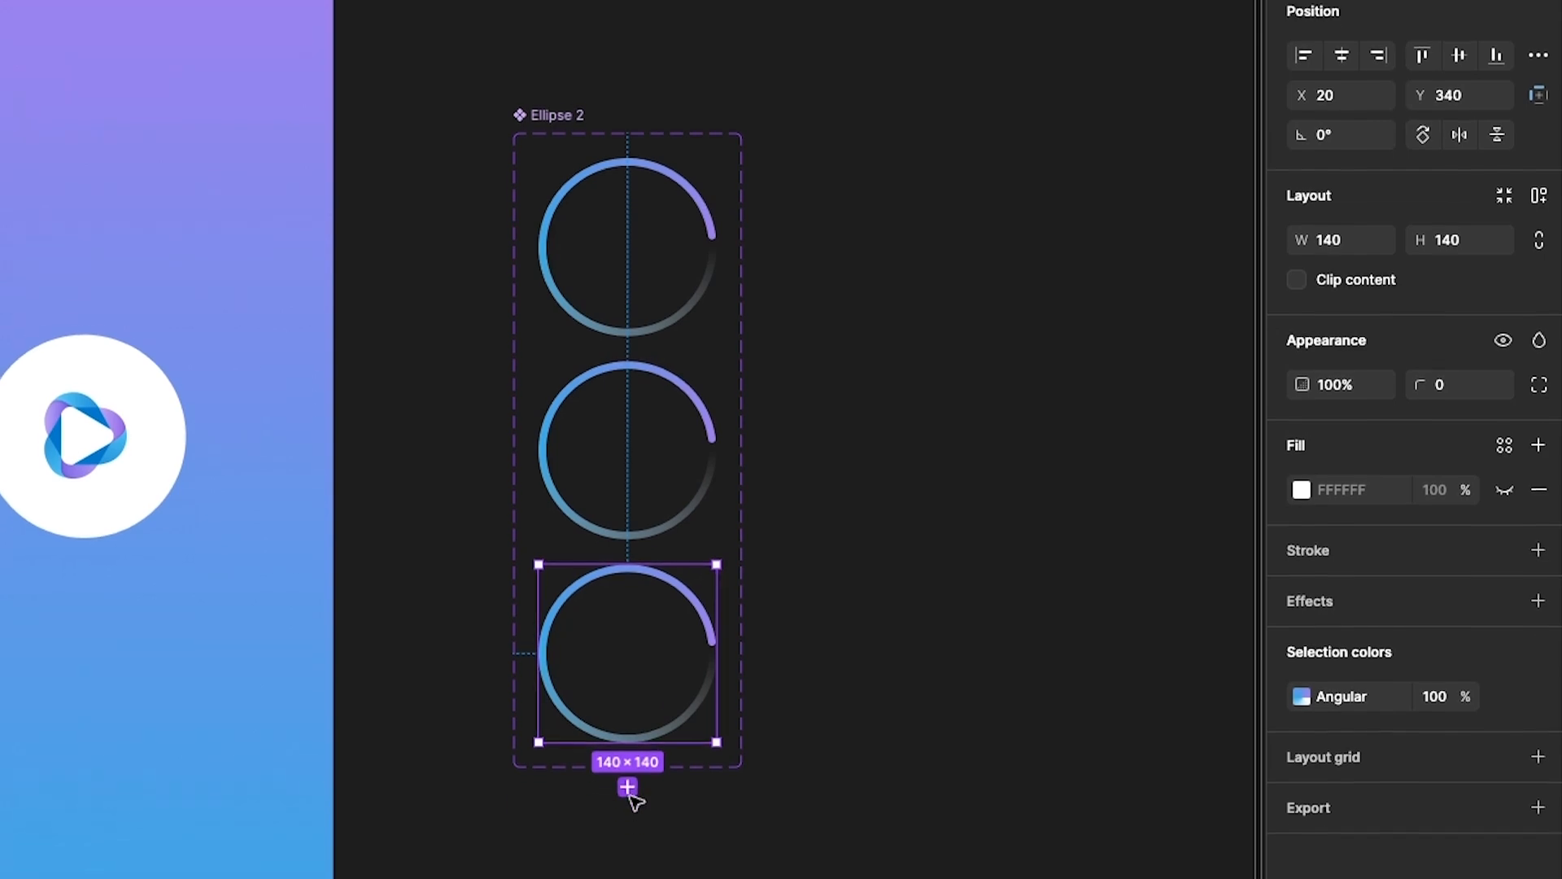
left_click(629, 842)
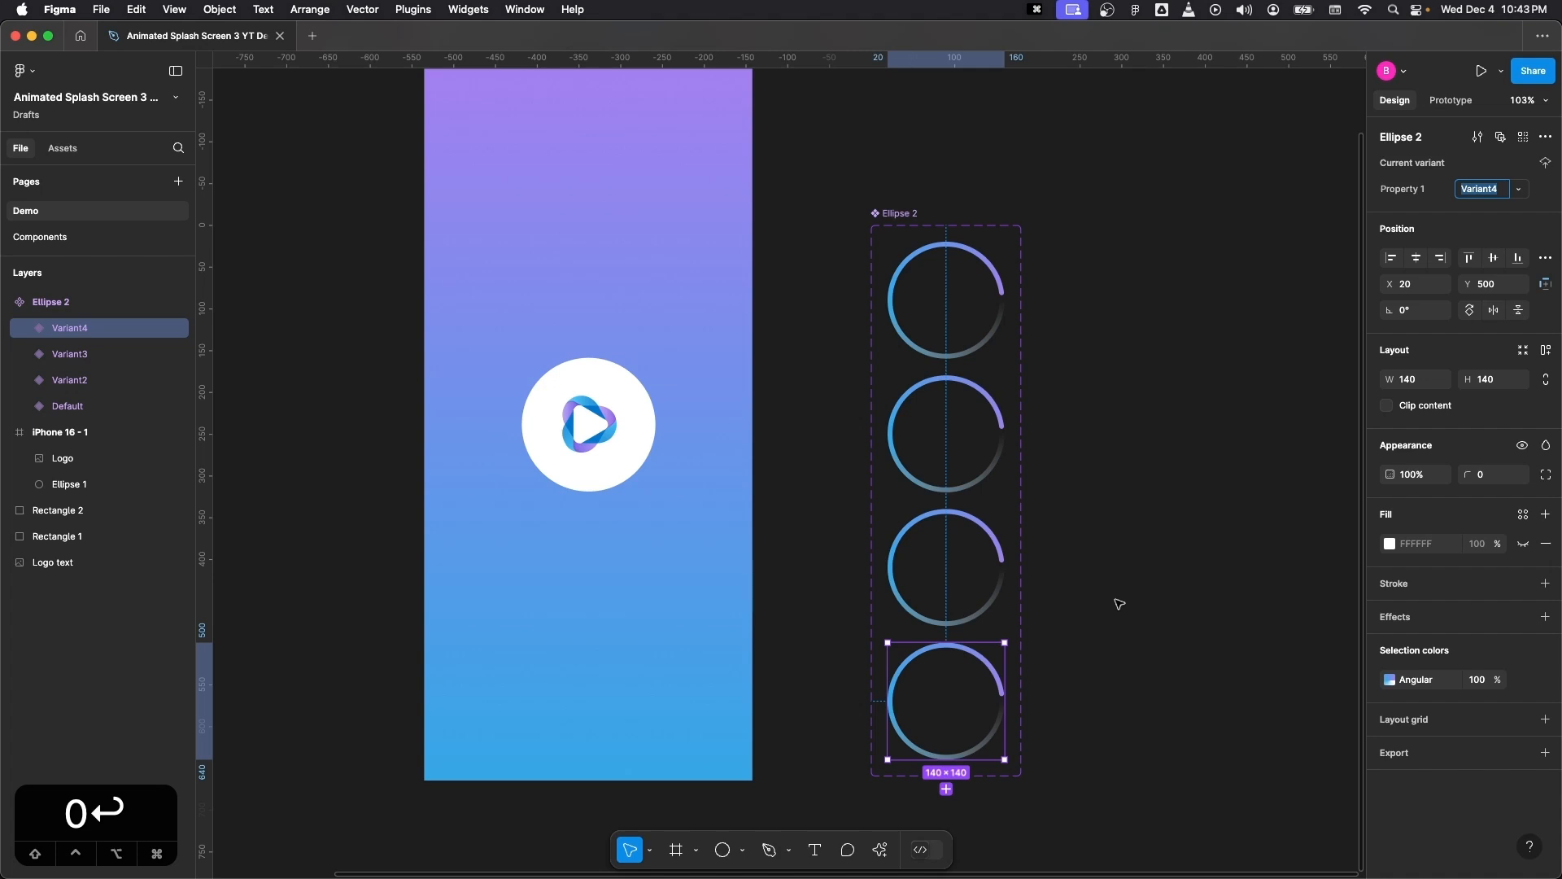
- Rotate the ellipse inside Variant2 to 90°
left_click(970, 309)
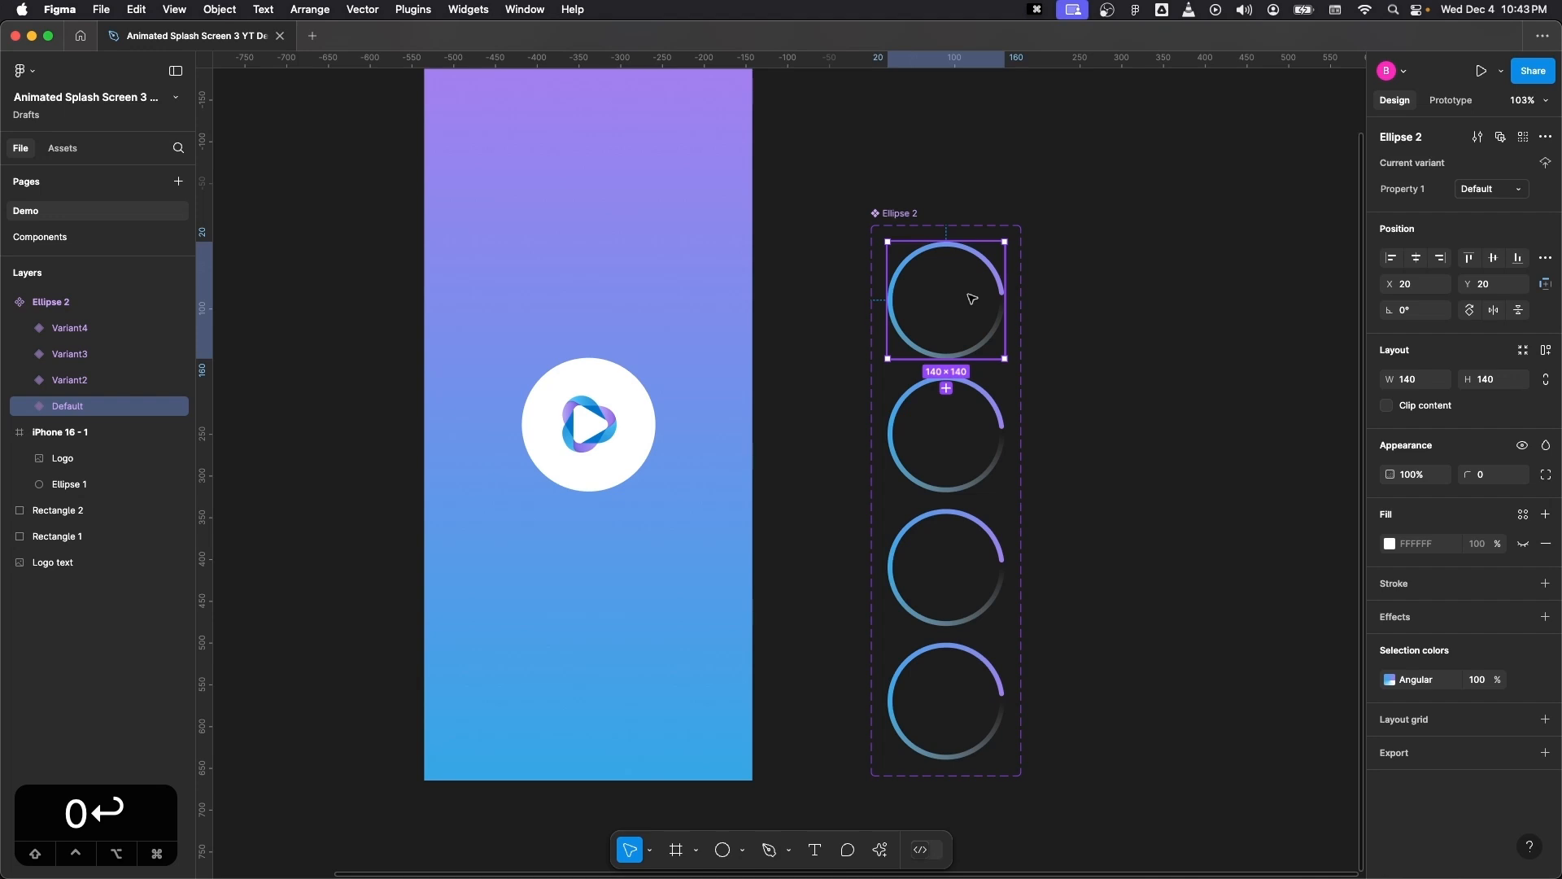
left_click(968, 432)
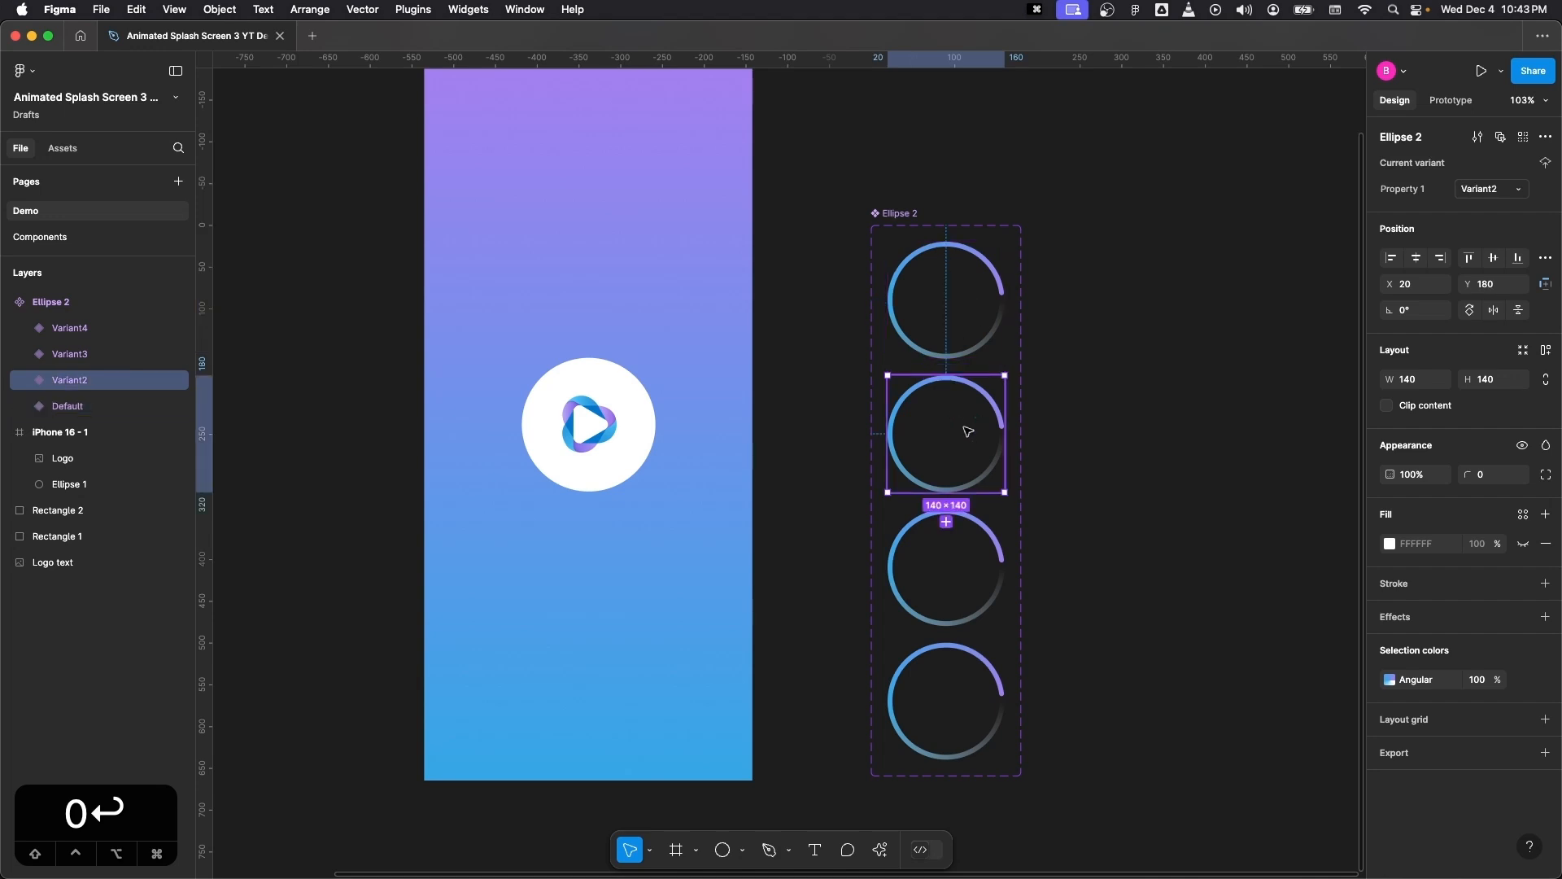
left_click(991, 556)
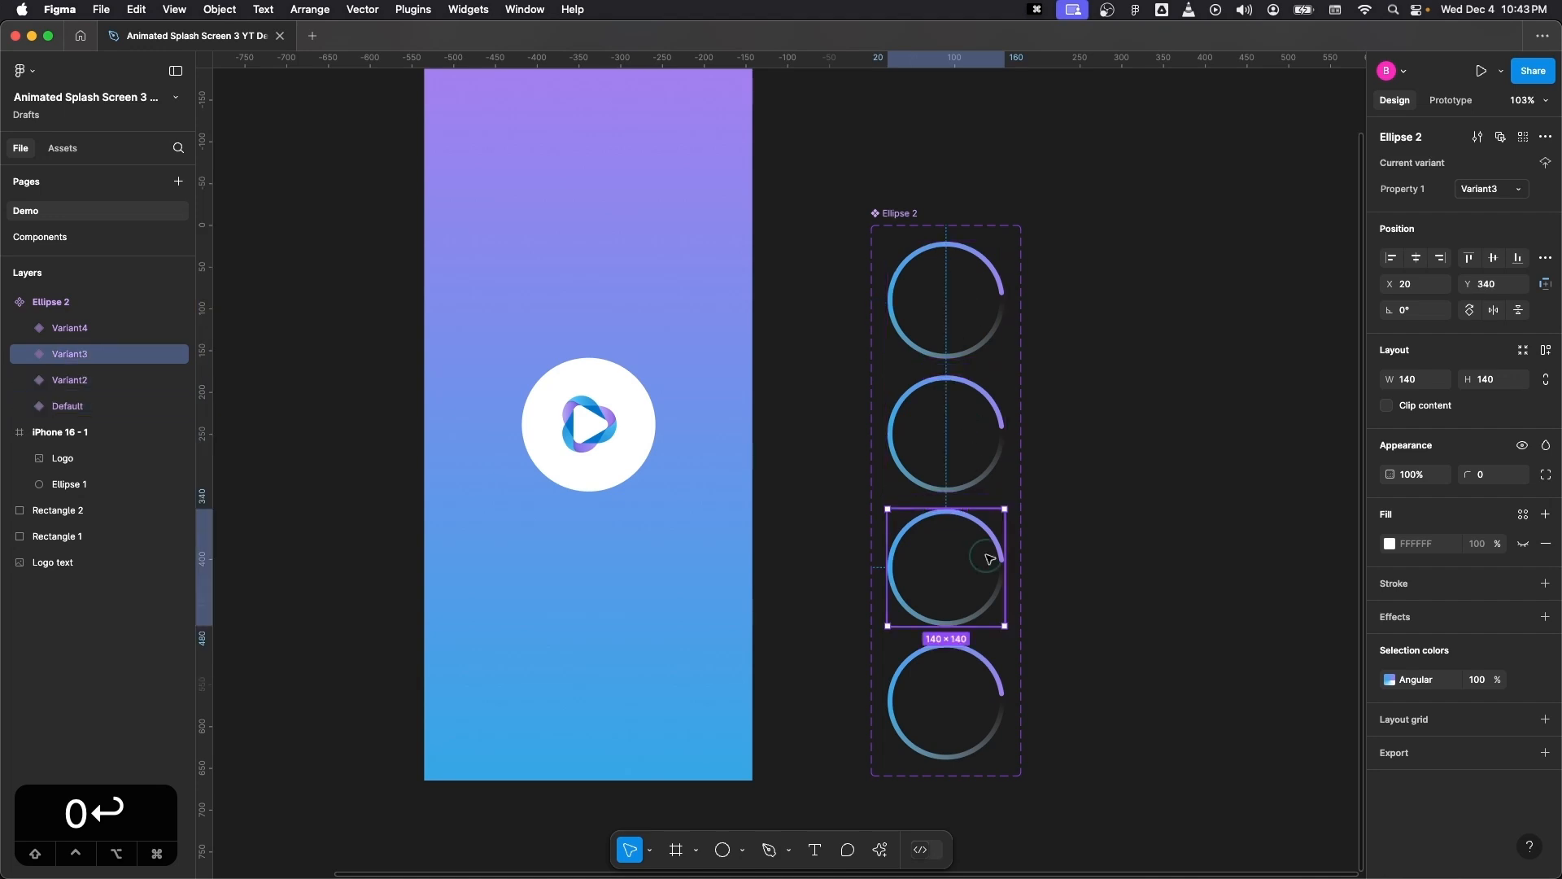
left_click(995, 427)
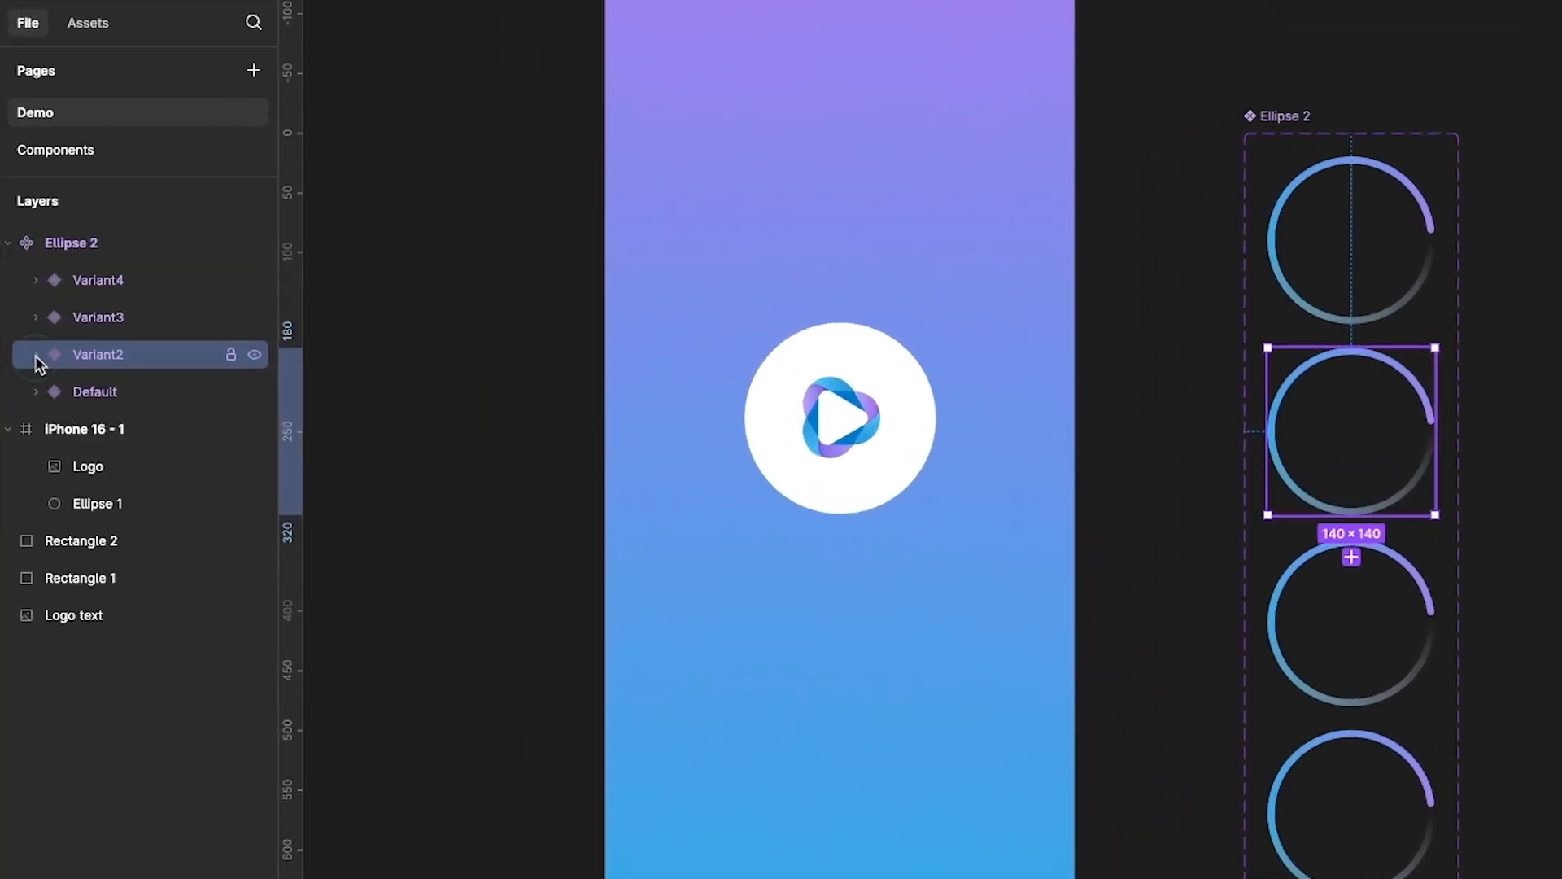
left_click(26, 380)
left_click(129, 399)
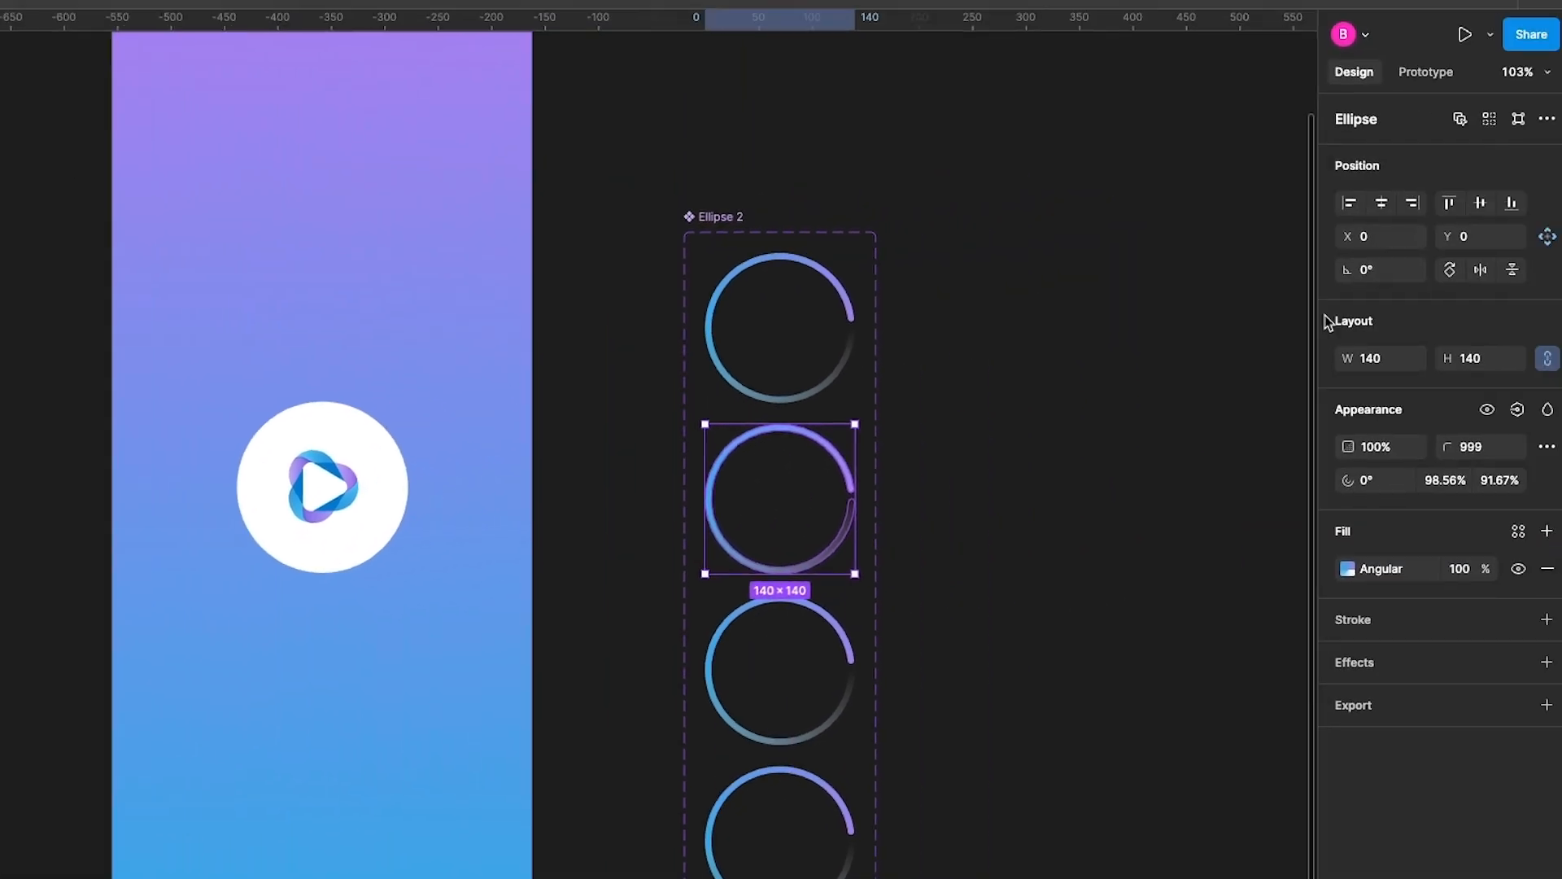
left_click(1374, 274)
type("9")
key("Return")
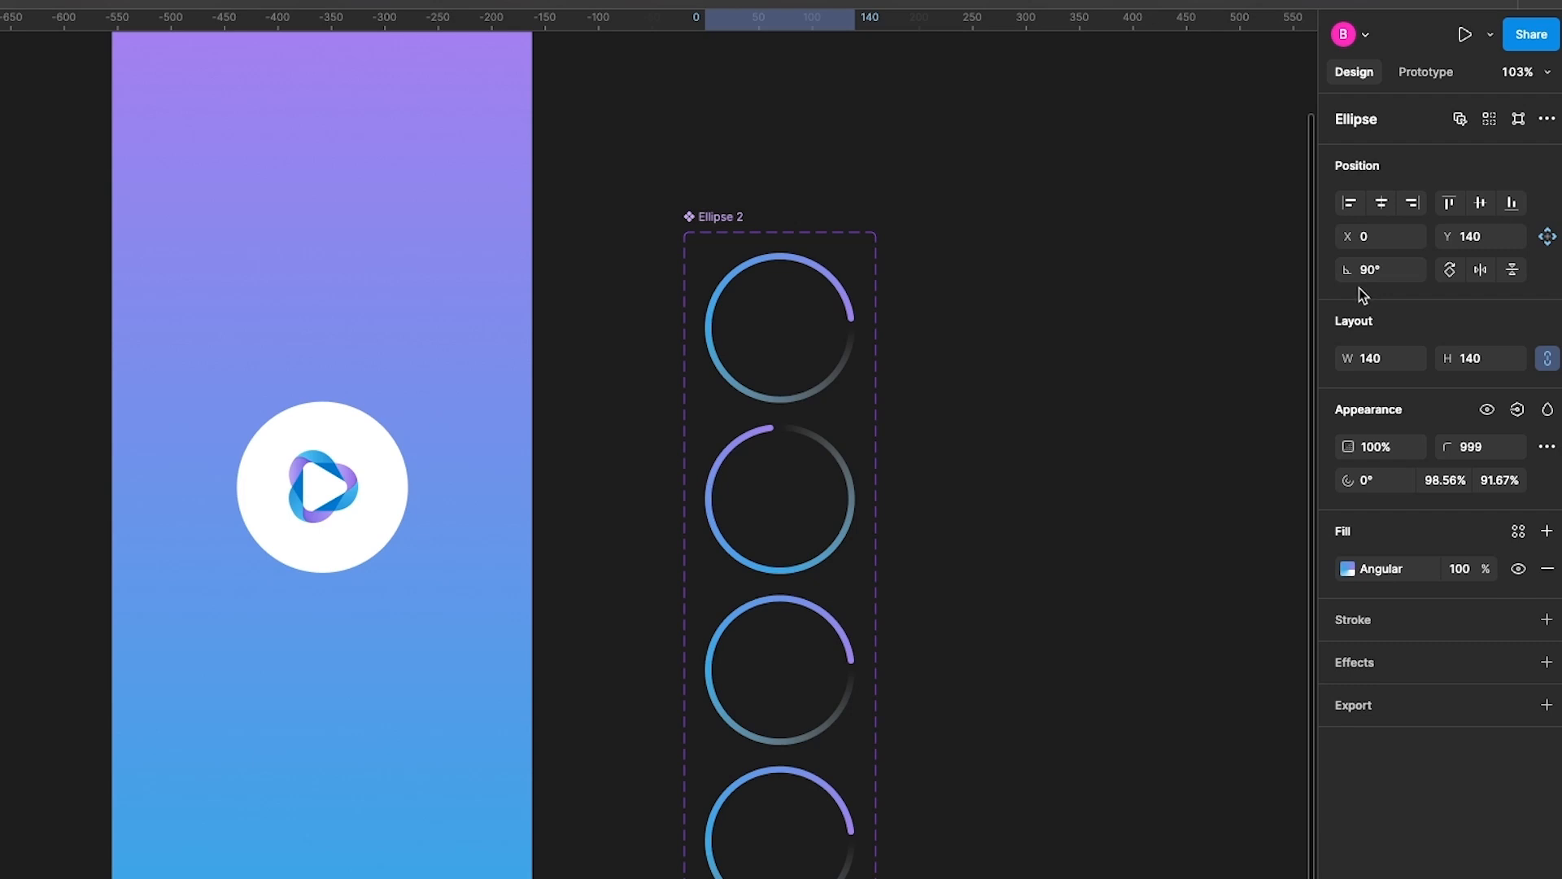
- Rotate the ellipse inside Variant3 to 180°
left_click(809, 670)
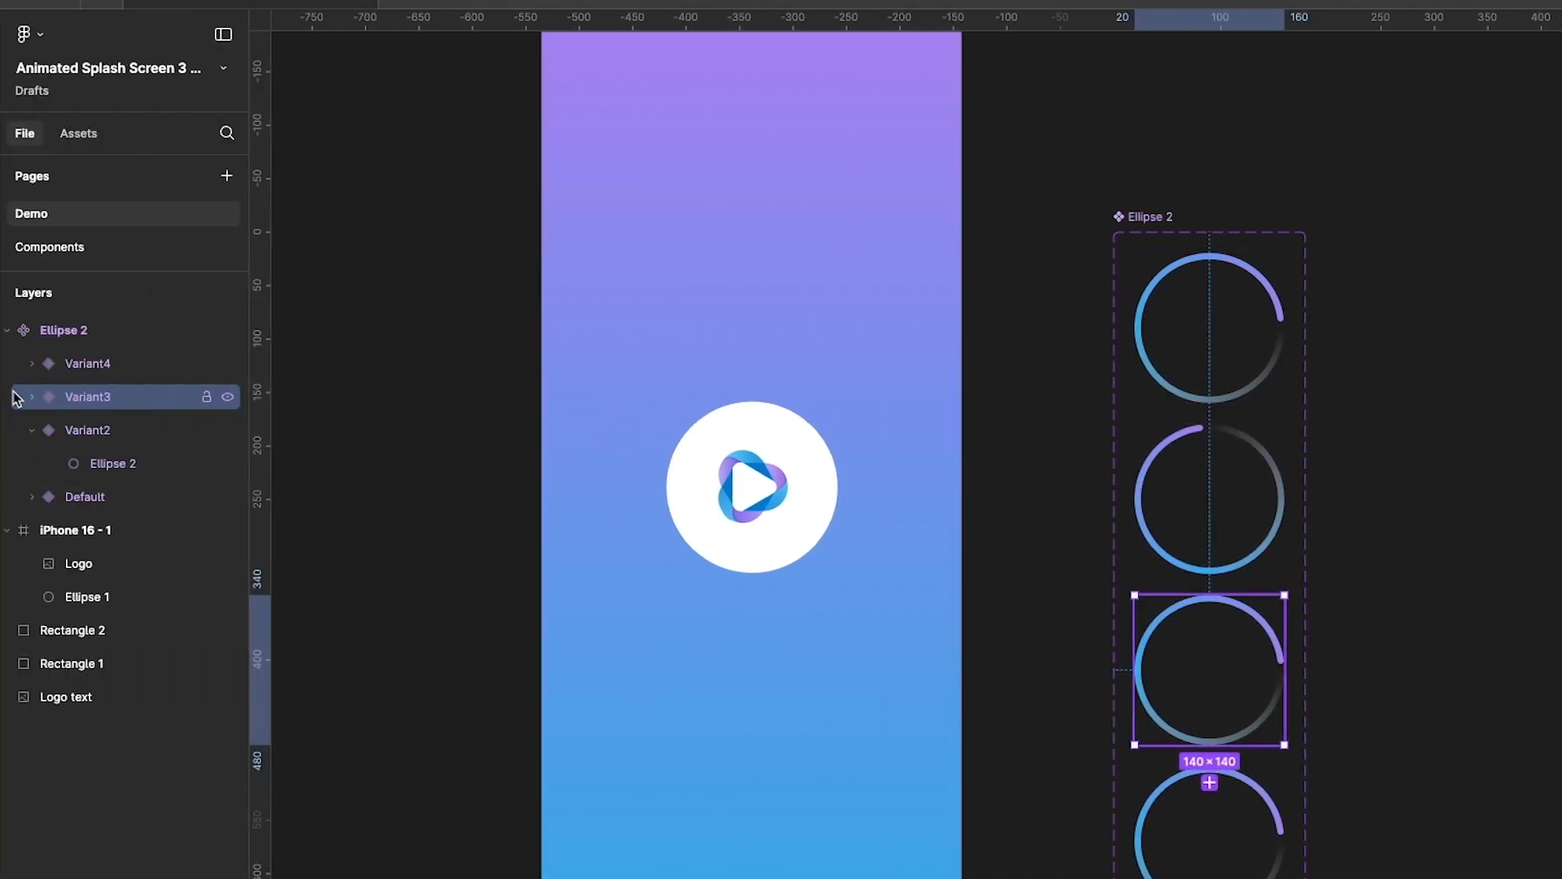
left_click(32, 396)
left_click(96, 430)
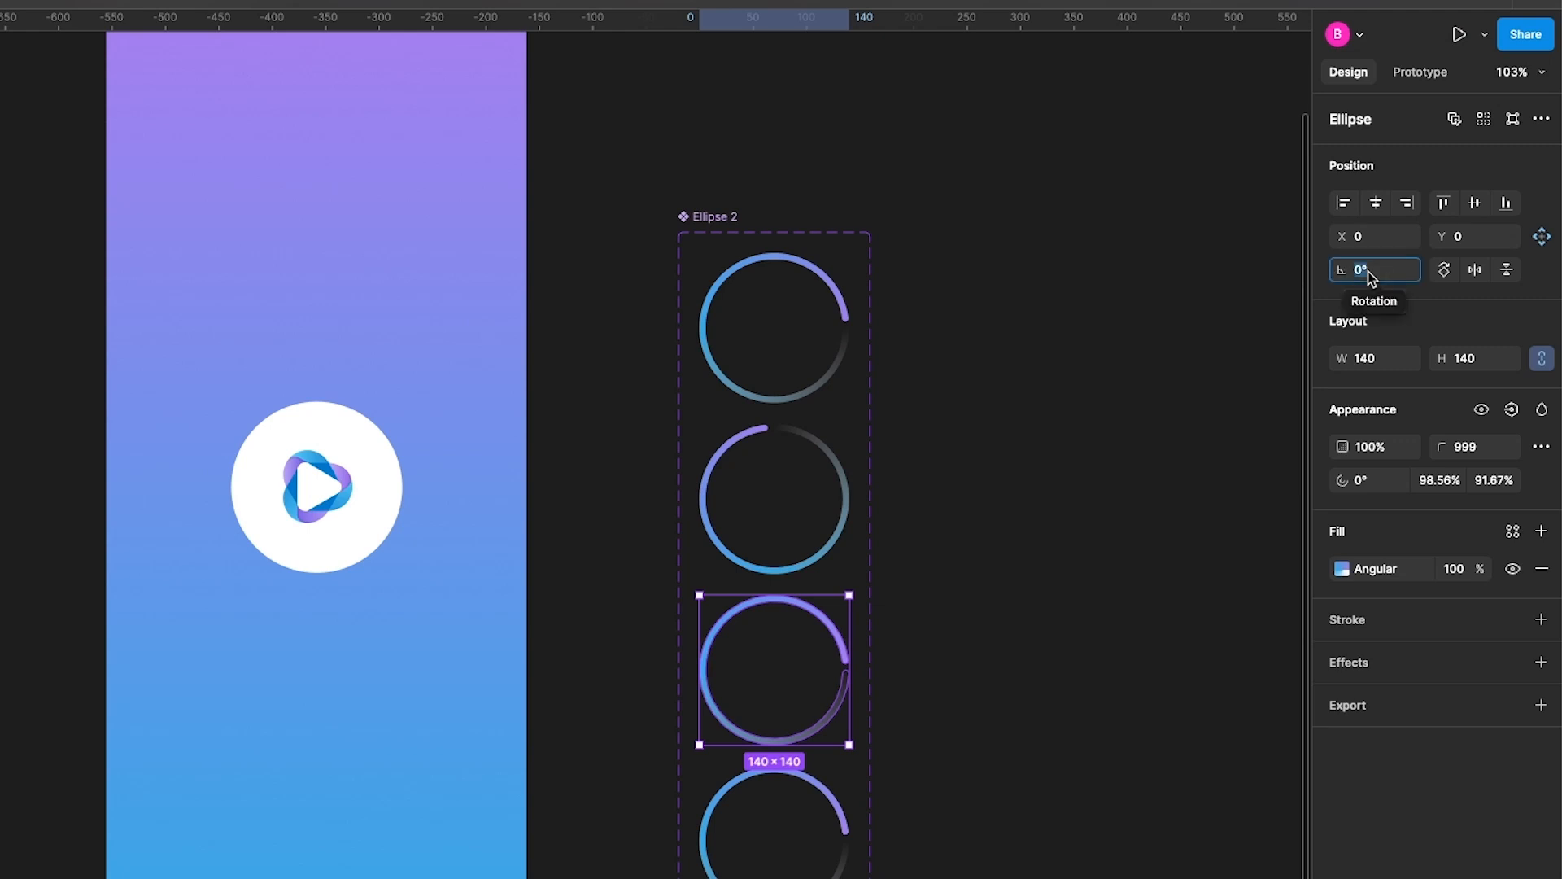
type("180")
key("Return")
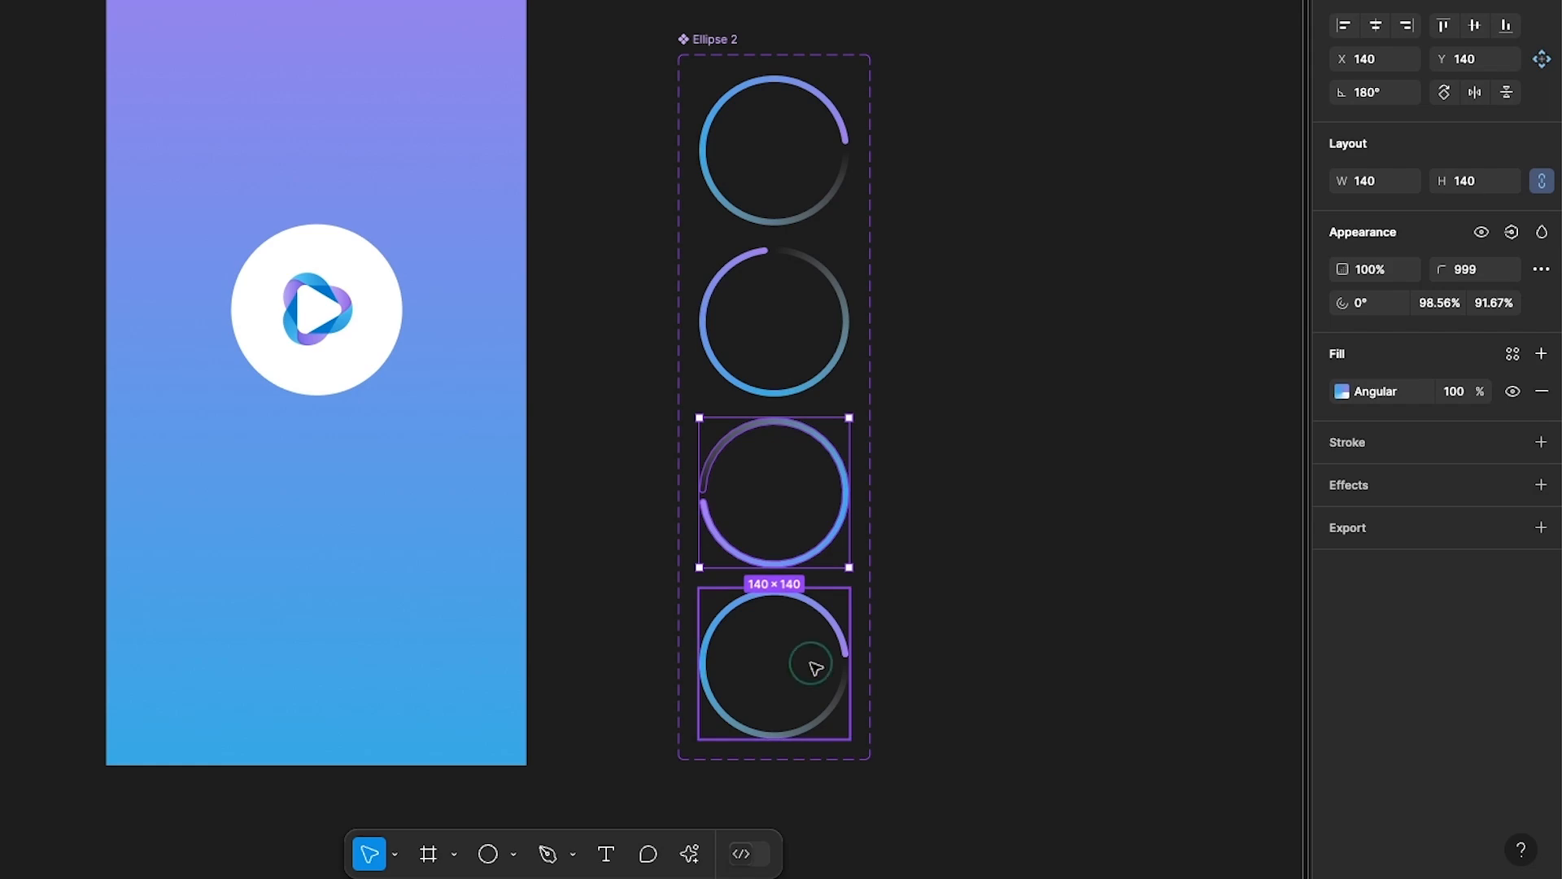
- Rotate the ellipse inside Variant4 by 270°
left_click(813, 830)
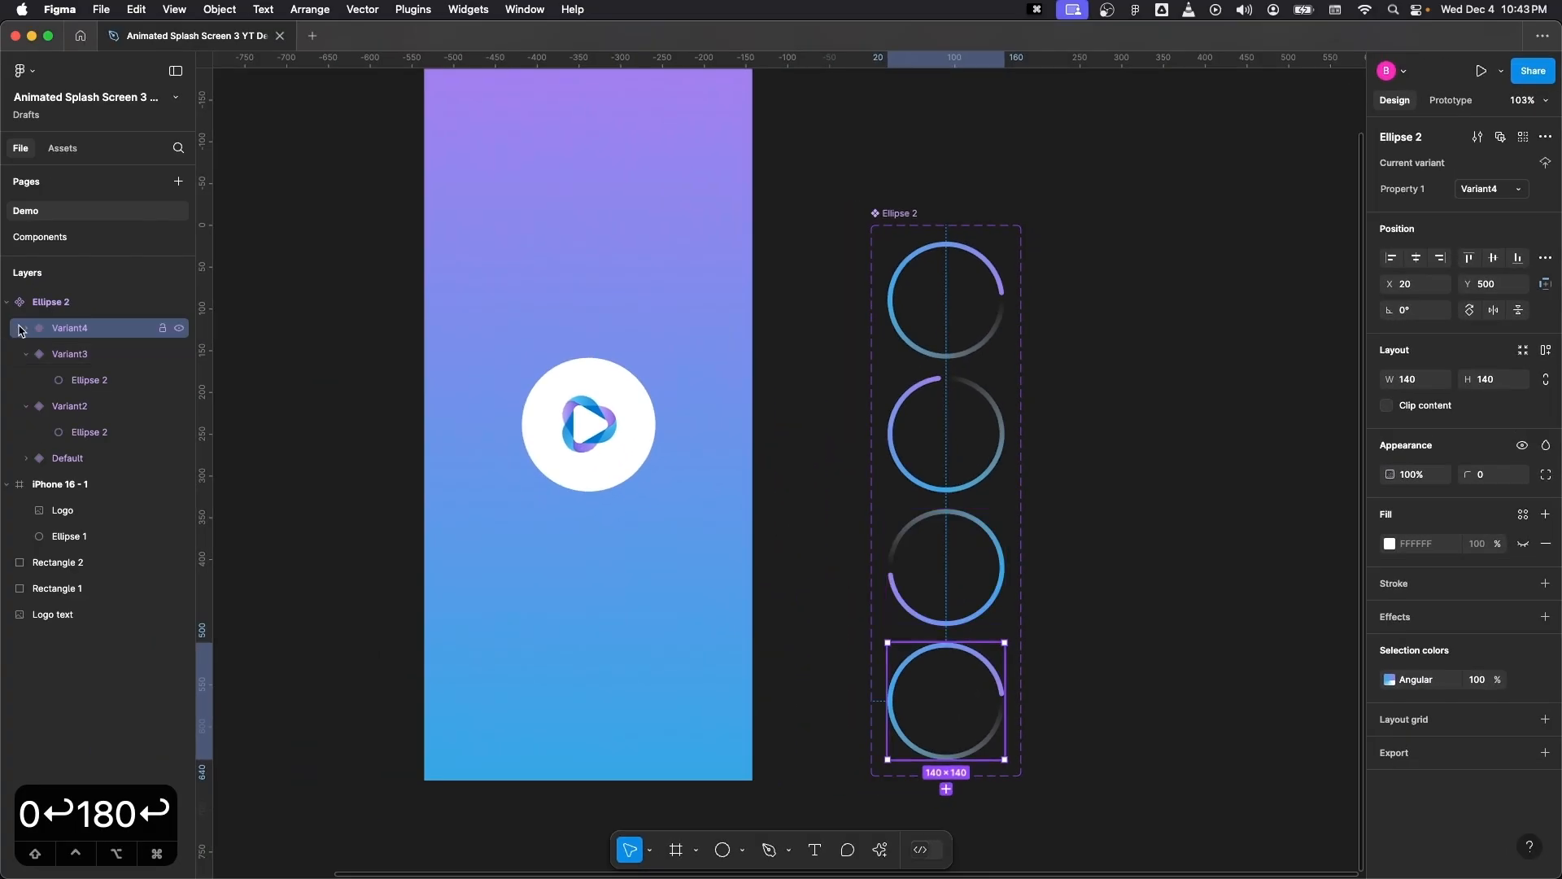
left_click(21, 328)
left_click(84, 356)
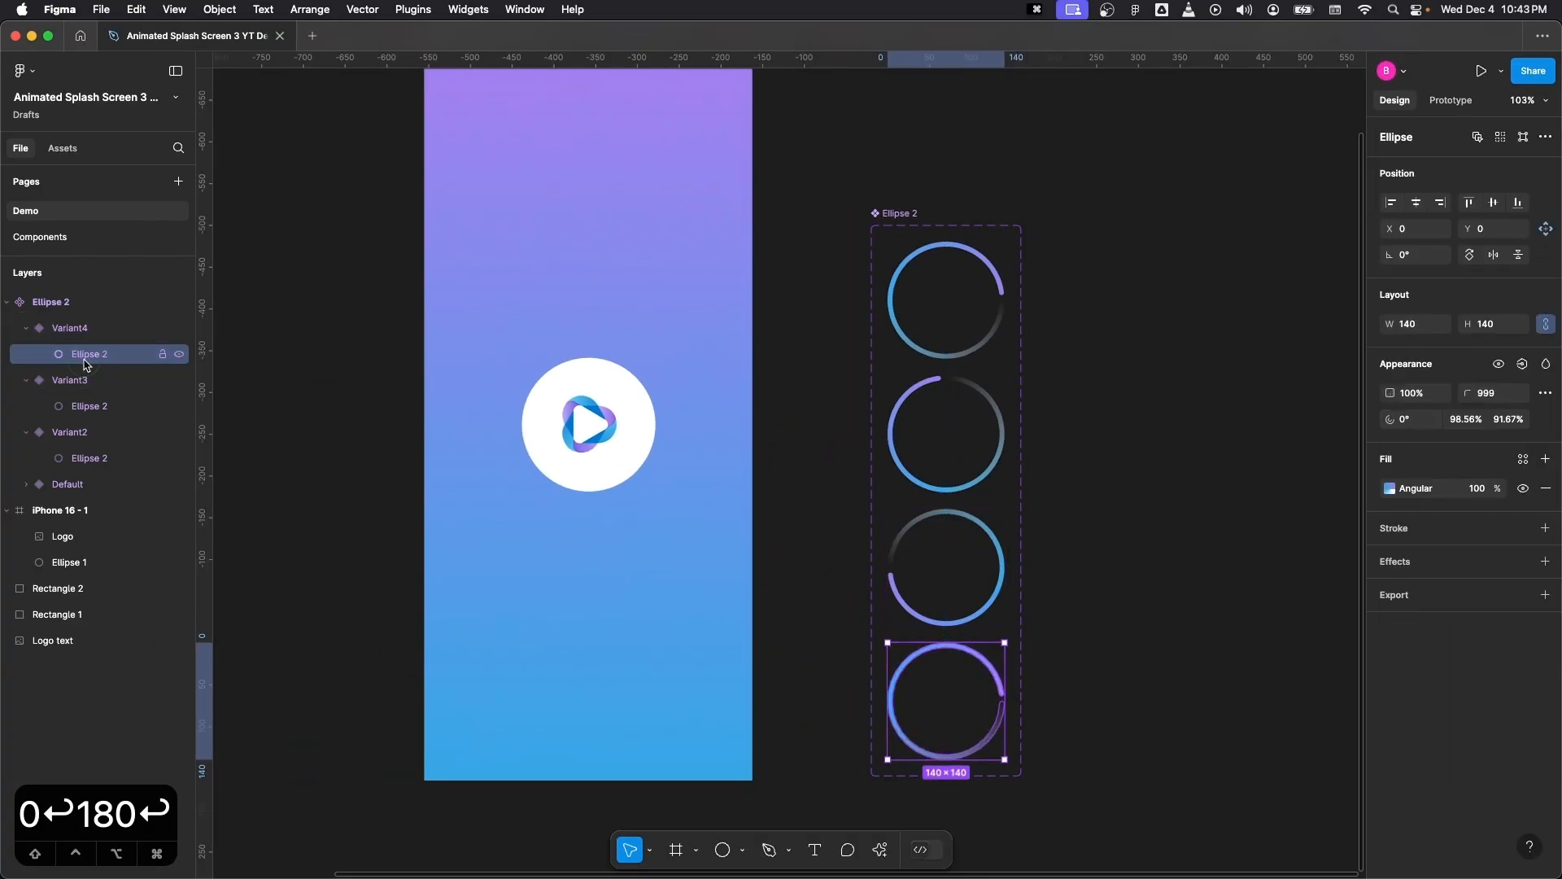
left_click(1405, 255)
type("270")
key("Return")
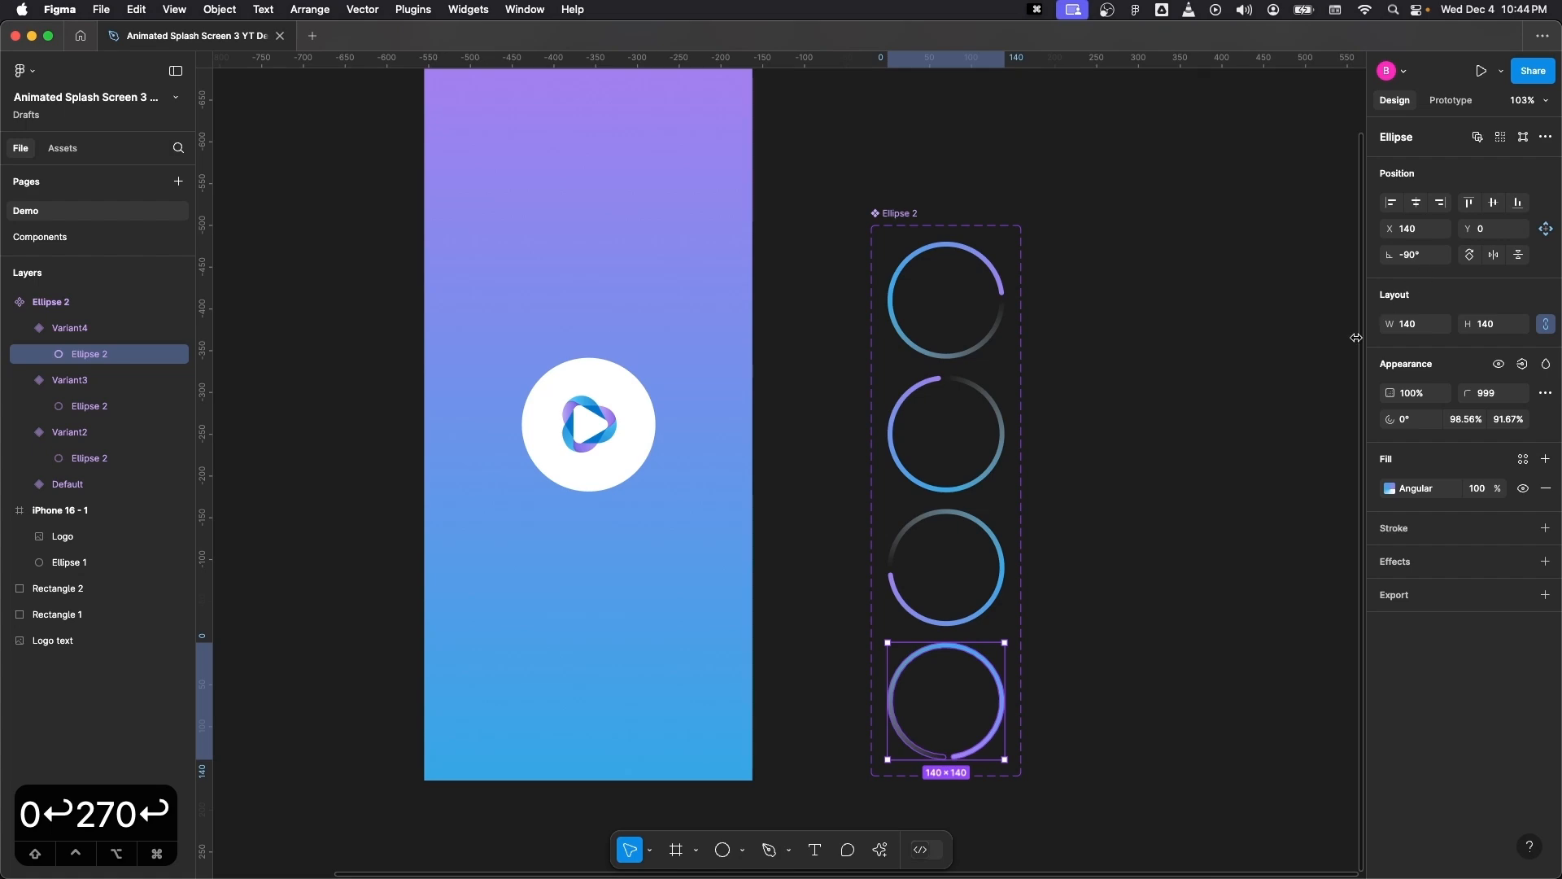
- Connect the Default variant to Variant2 with a prototype interaction triggered After delay, with the delay set to 1 ms
left_click(990, 325)
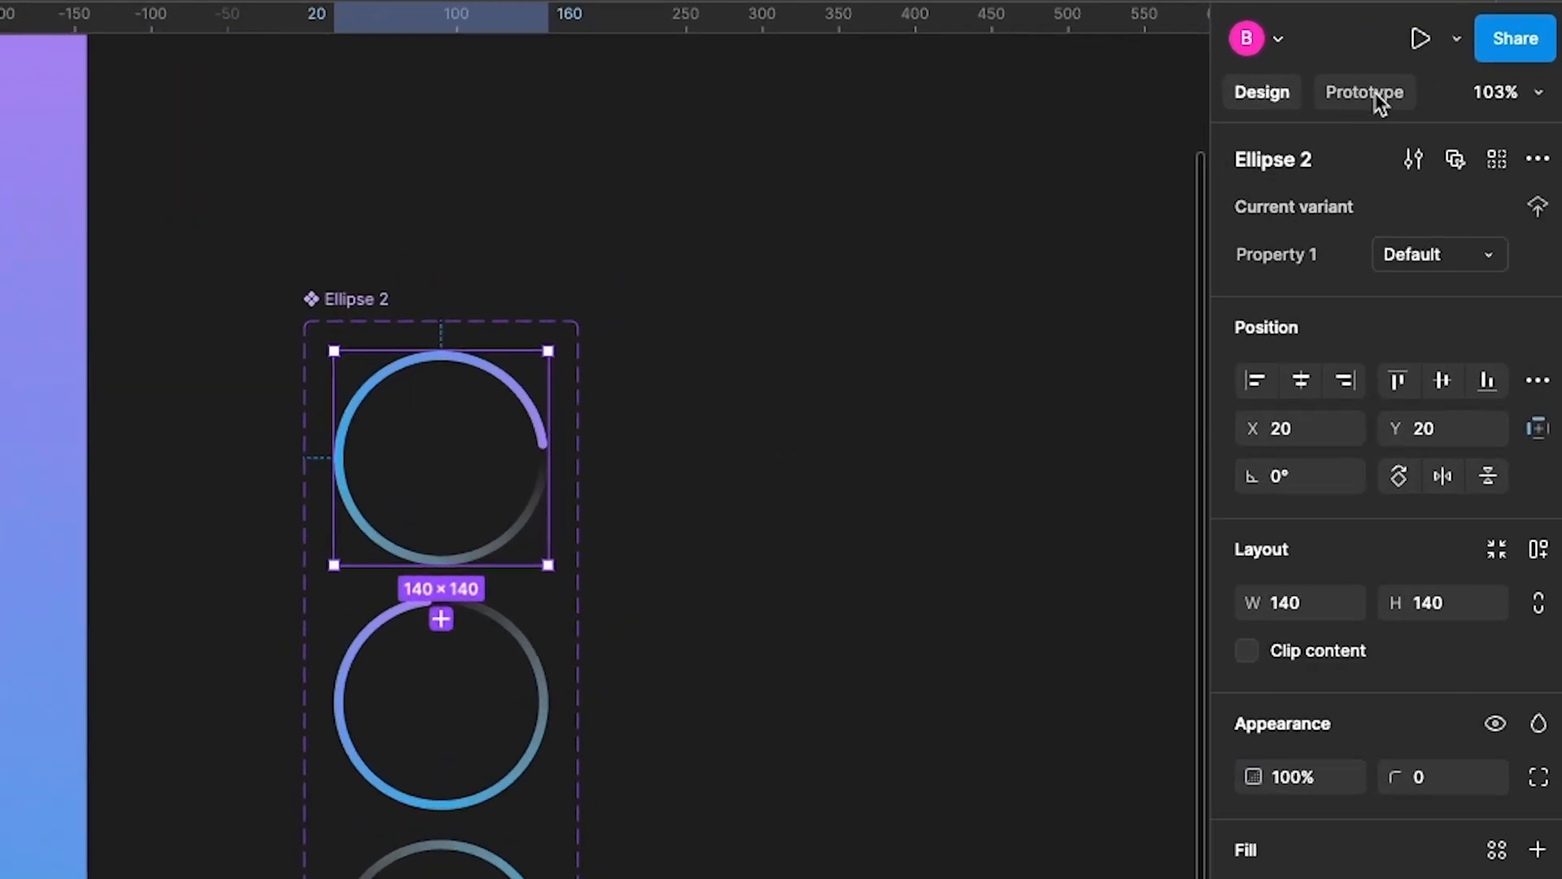
left_click(1457, 102)
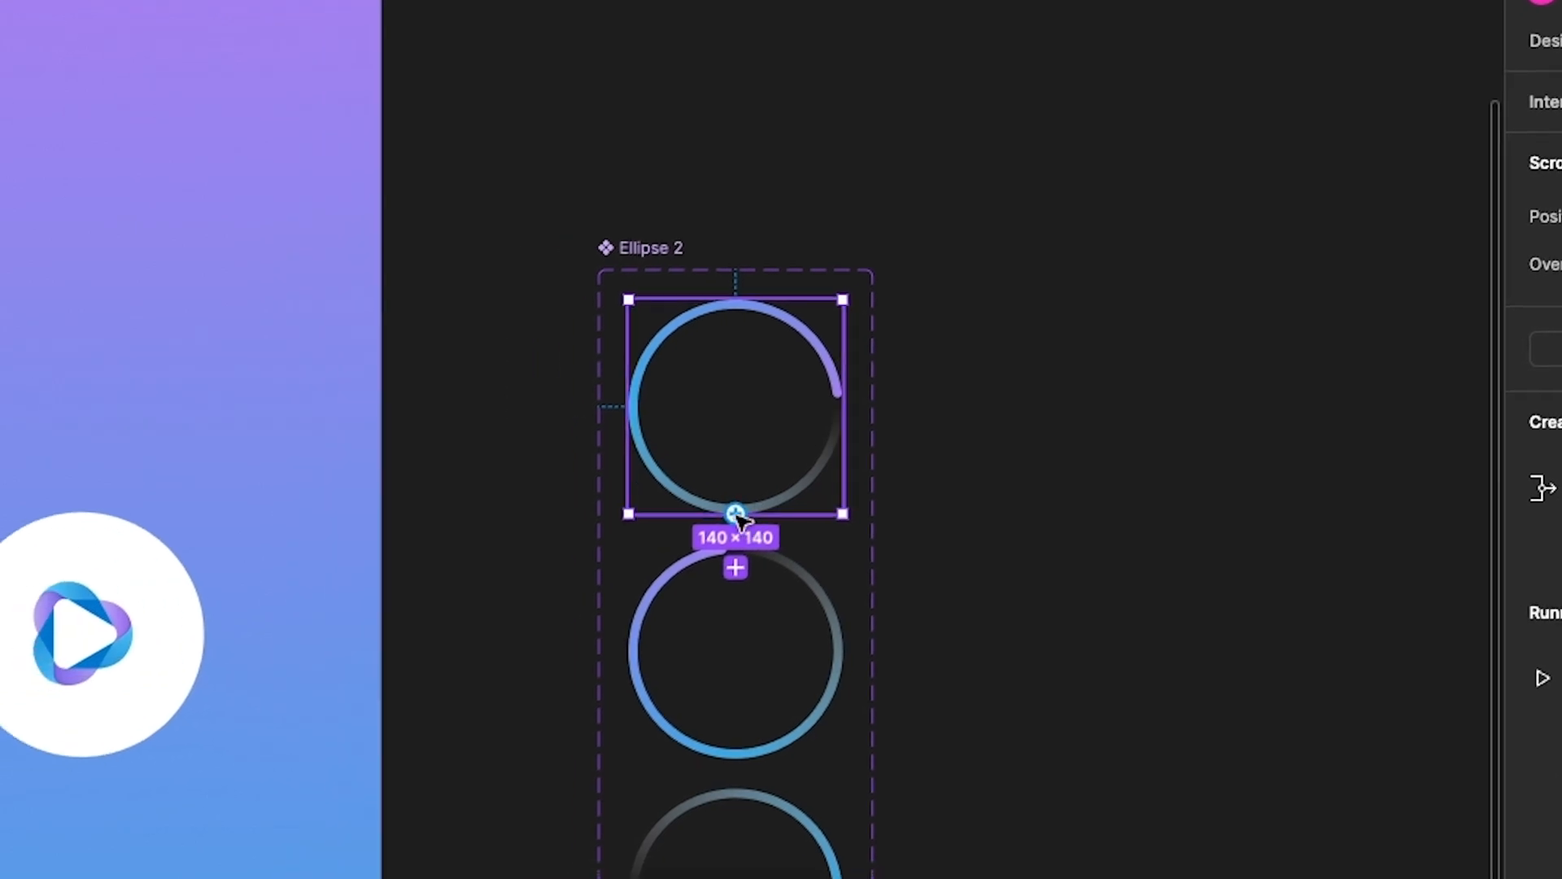
left_click_drag(736, 515, 808, 633)
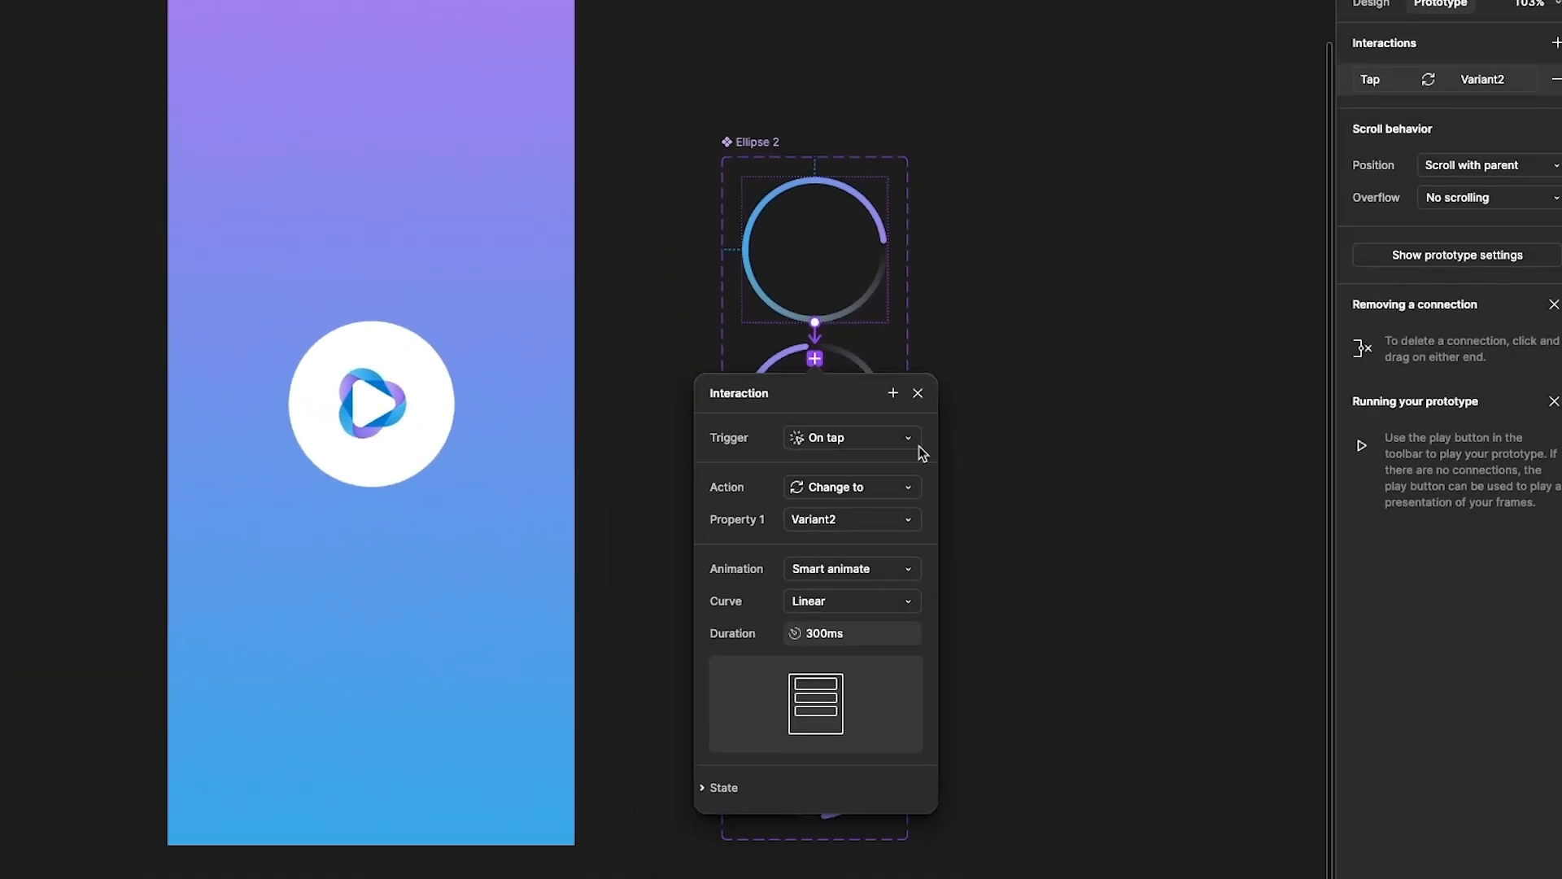
left_click(895, 548)
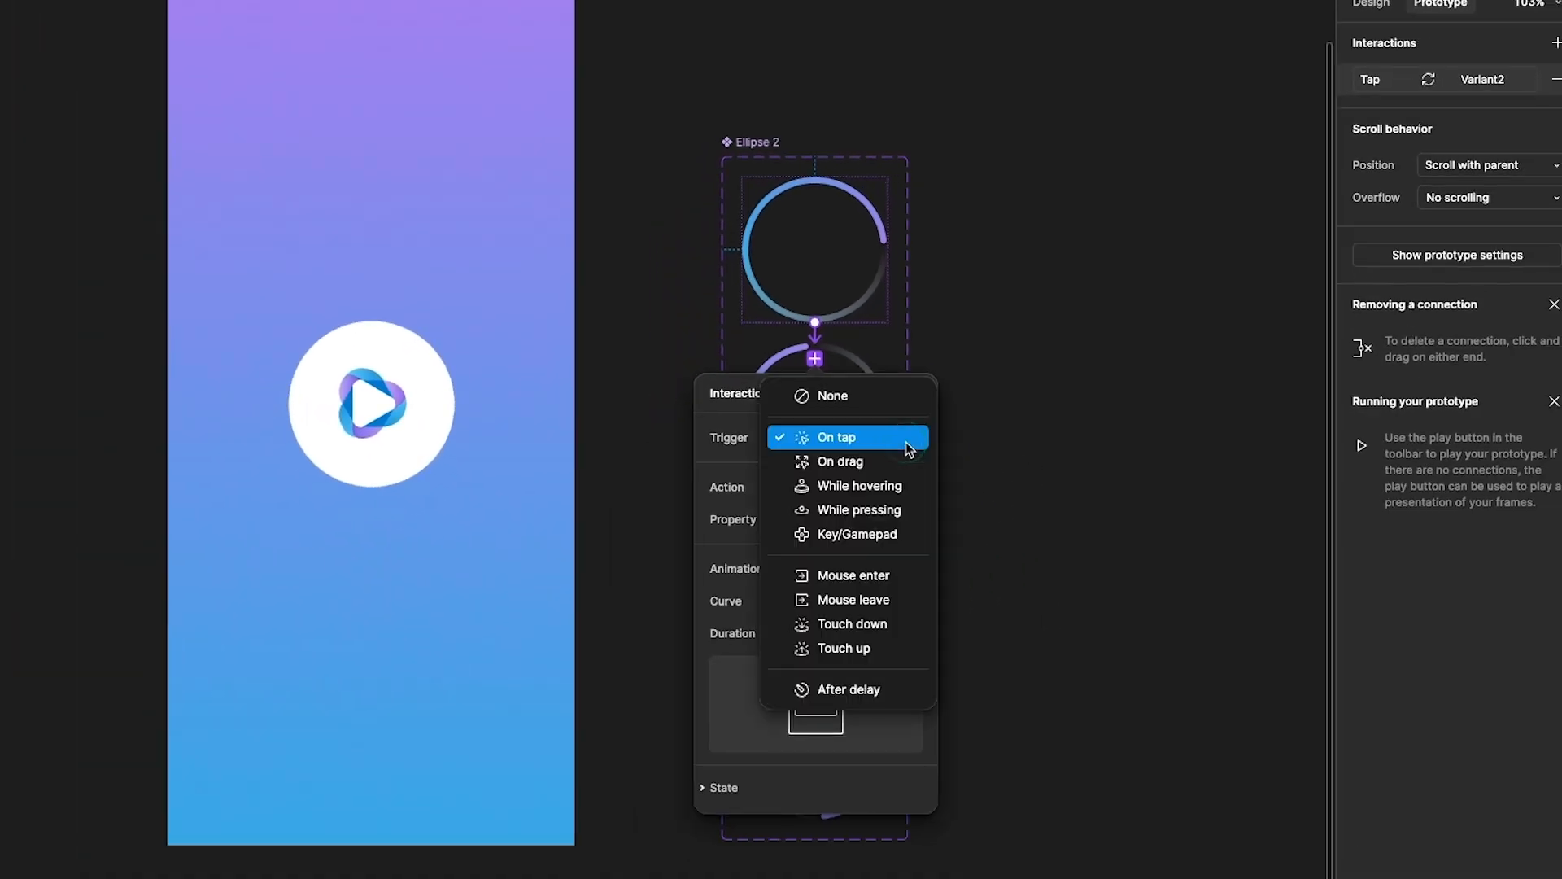
left_click(849, 690)
left_click(824, 471)
type("1")
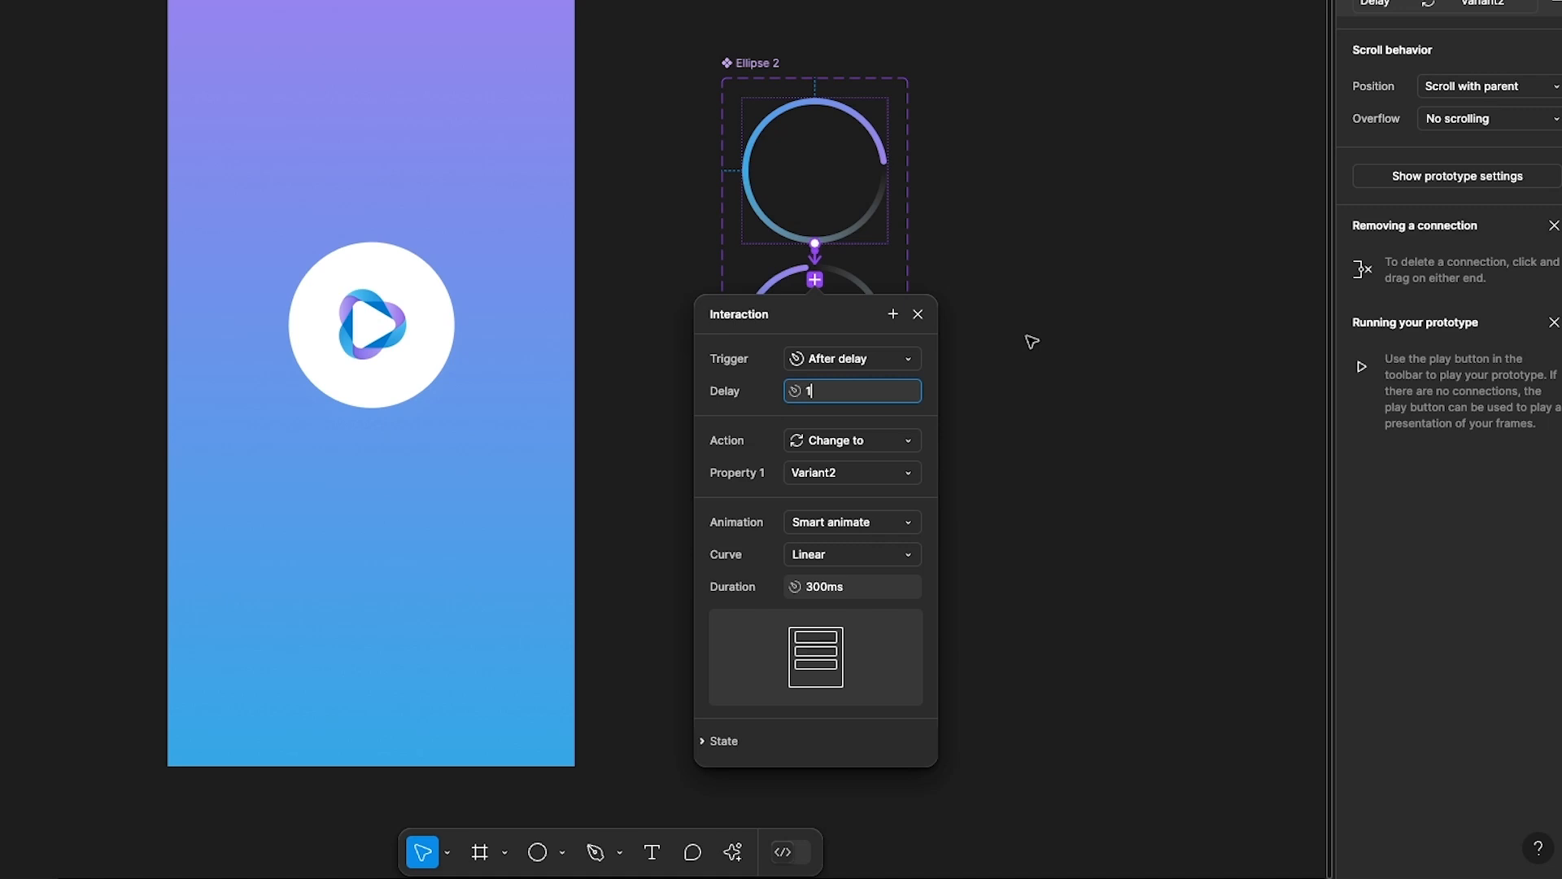
left_click(1032, 341)
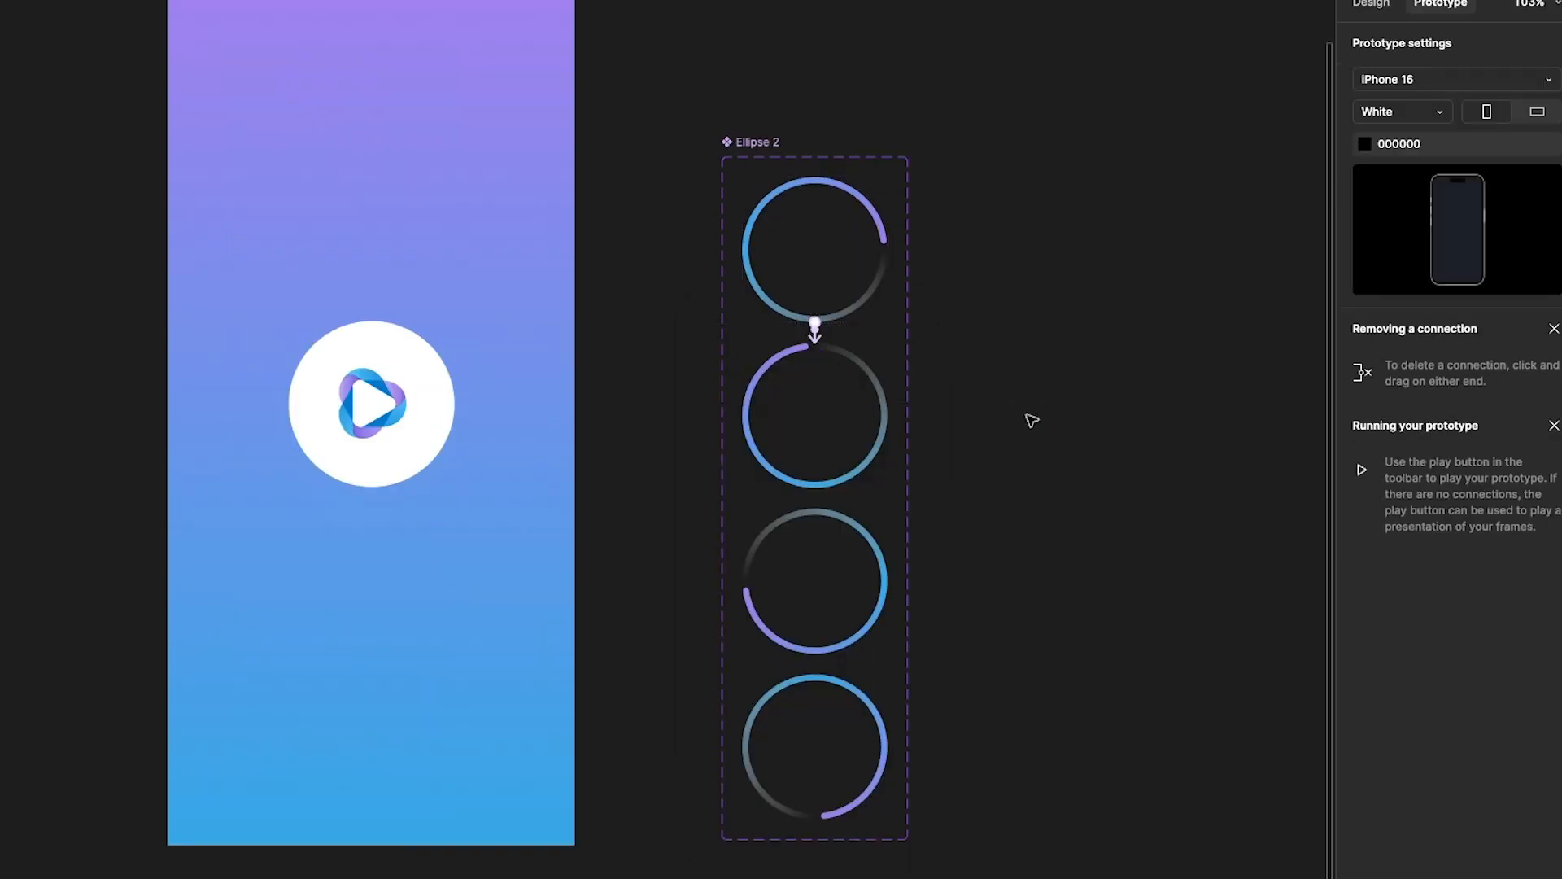
- Connect Variant2 to Variant3 with an After delay interaction and a delay of 1 ms
left_click(854, 418)
left_click_drag(816, 431, 816, 452)
left_click(822, 524)
left_click(848, 776)
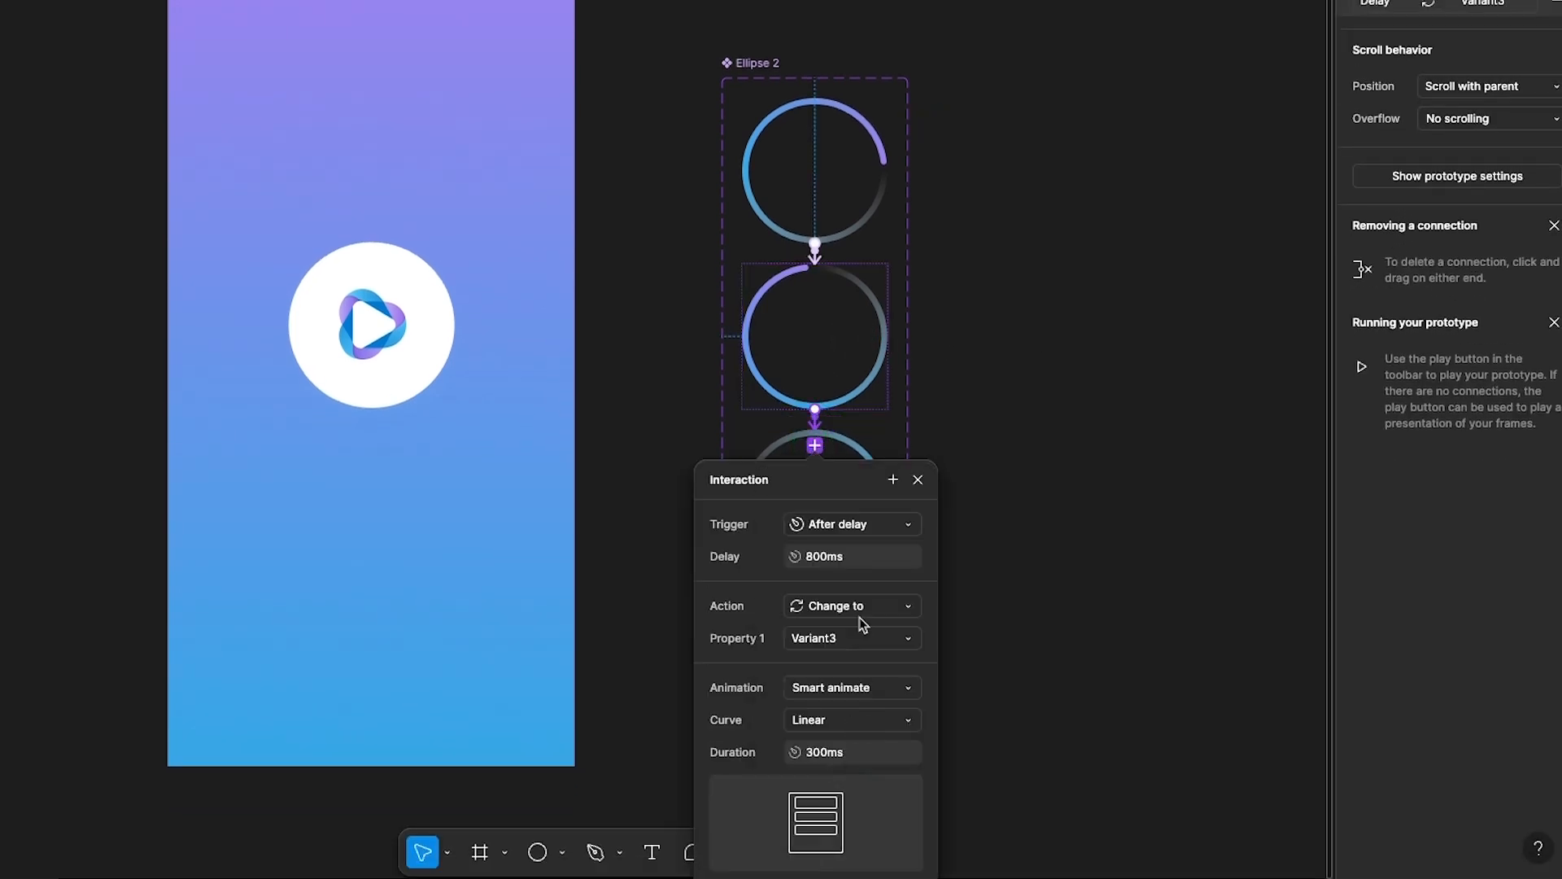
left_click(855, 558)
type("1")
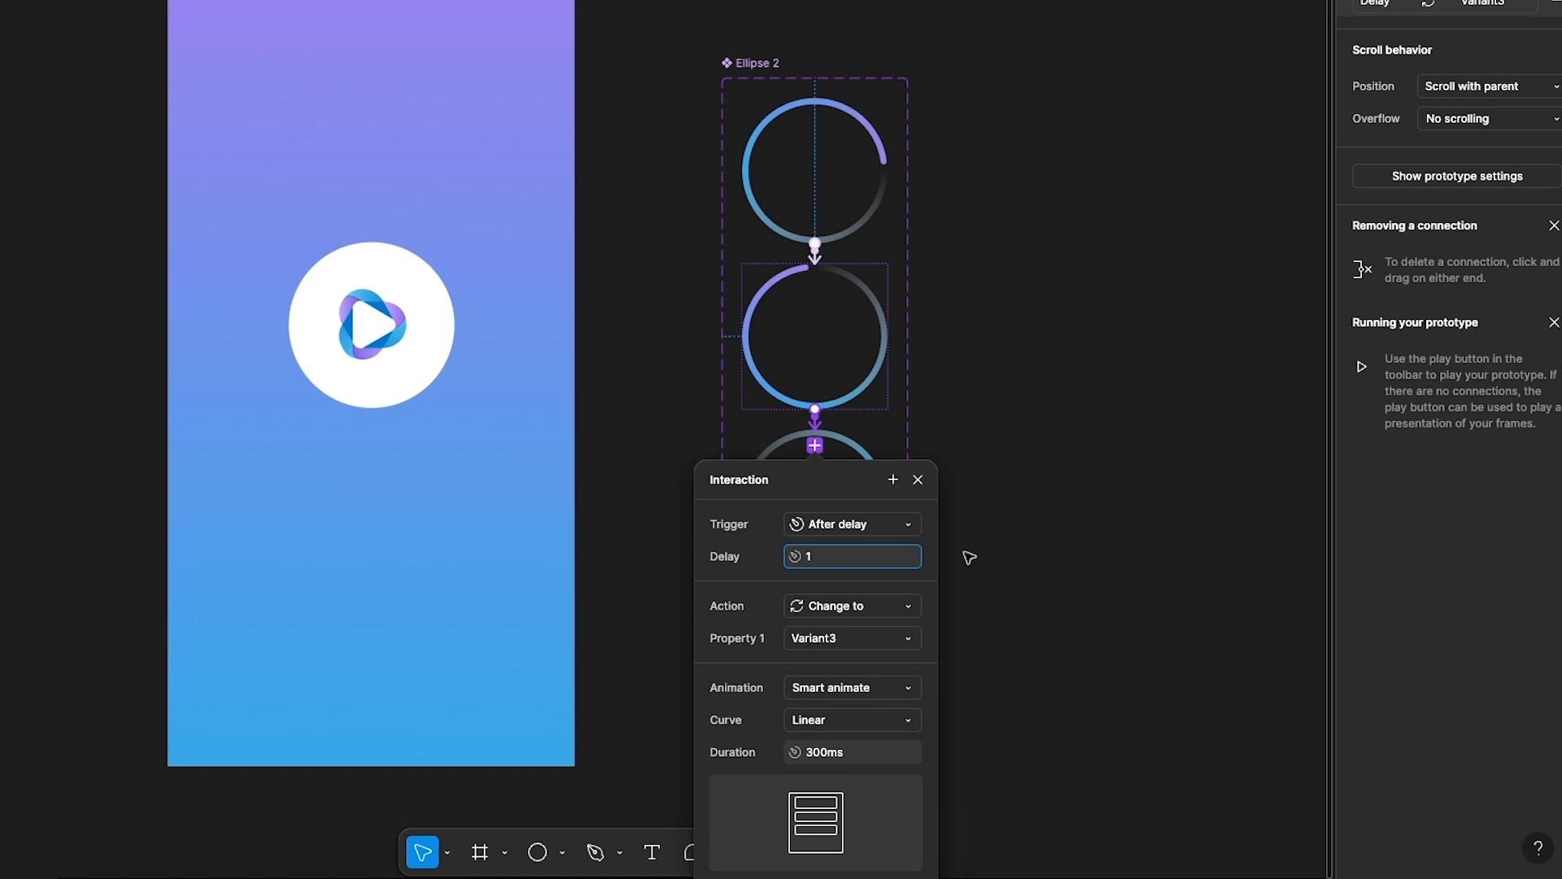
left_click(833, 492)
left_click(924, 488)
- Connect Variant3 to Variant4 with an After delay interaction and a delay of 1 ms
left_click(837, 497)
left_click_drag(816, 574, 816, 647)
left_click(829, 688)
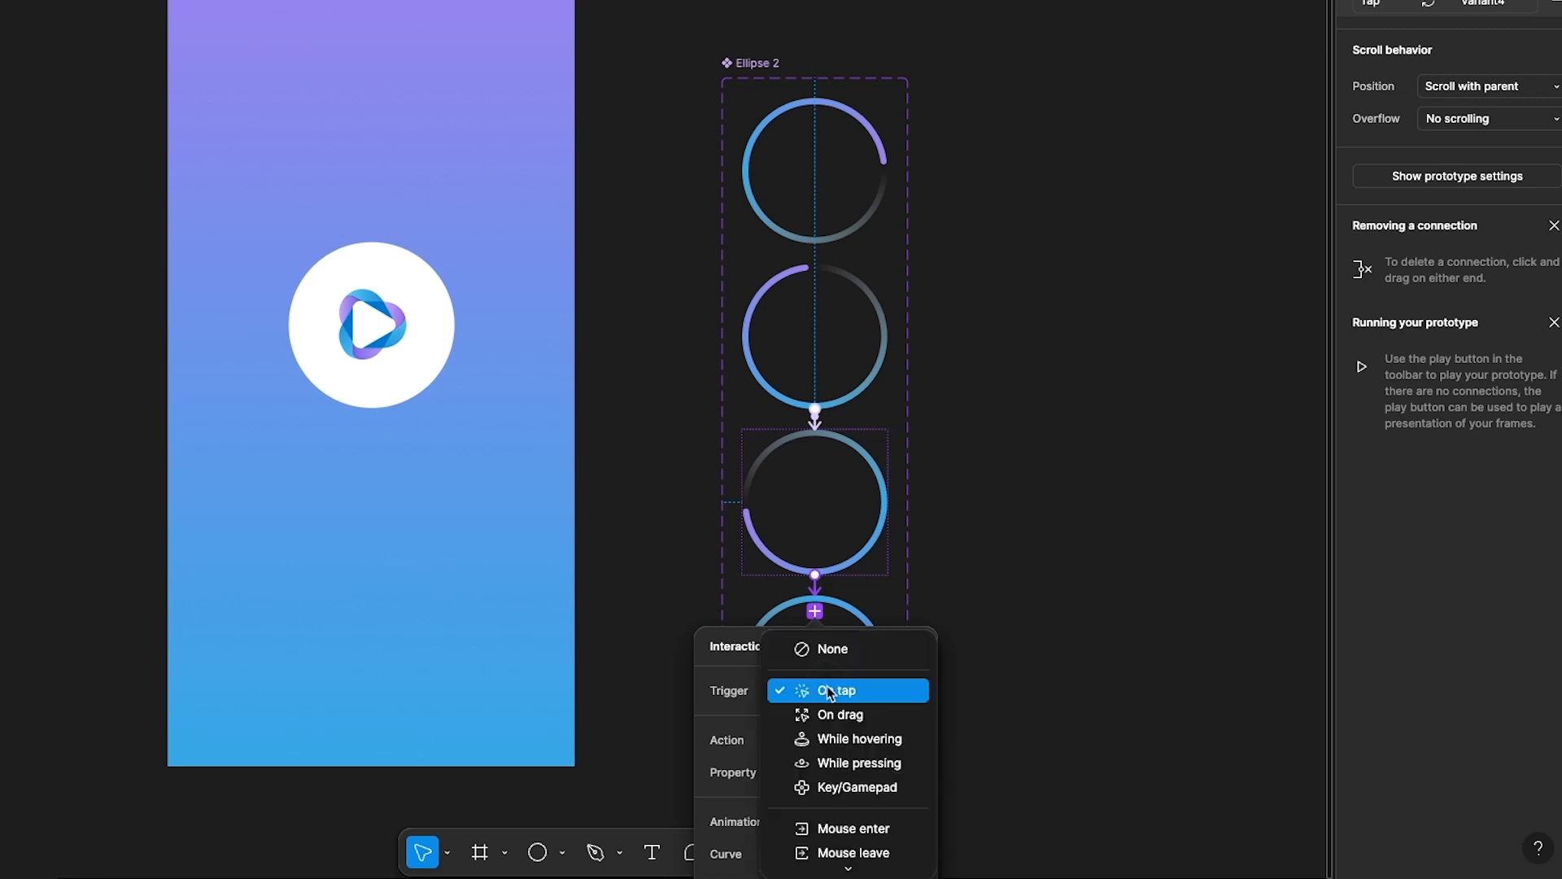
left_click(867, 858)
left_click(830, 721)
type("1")
key("Return")
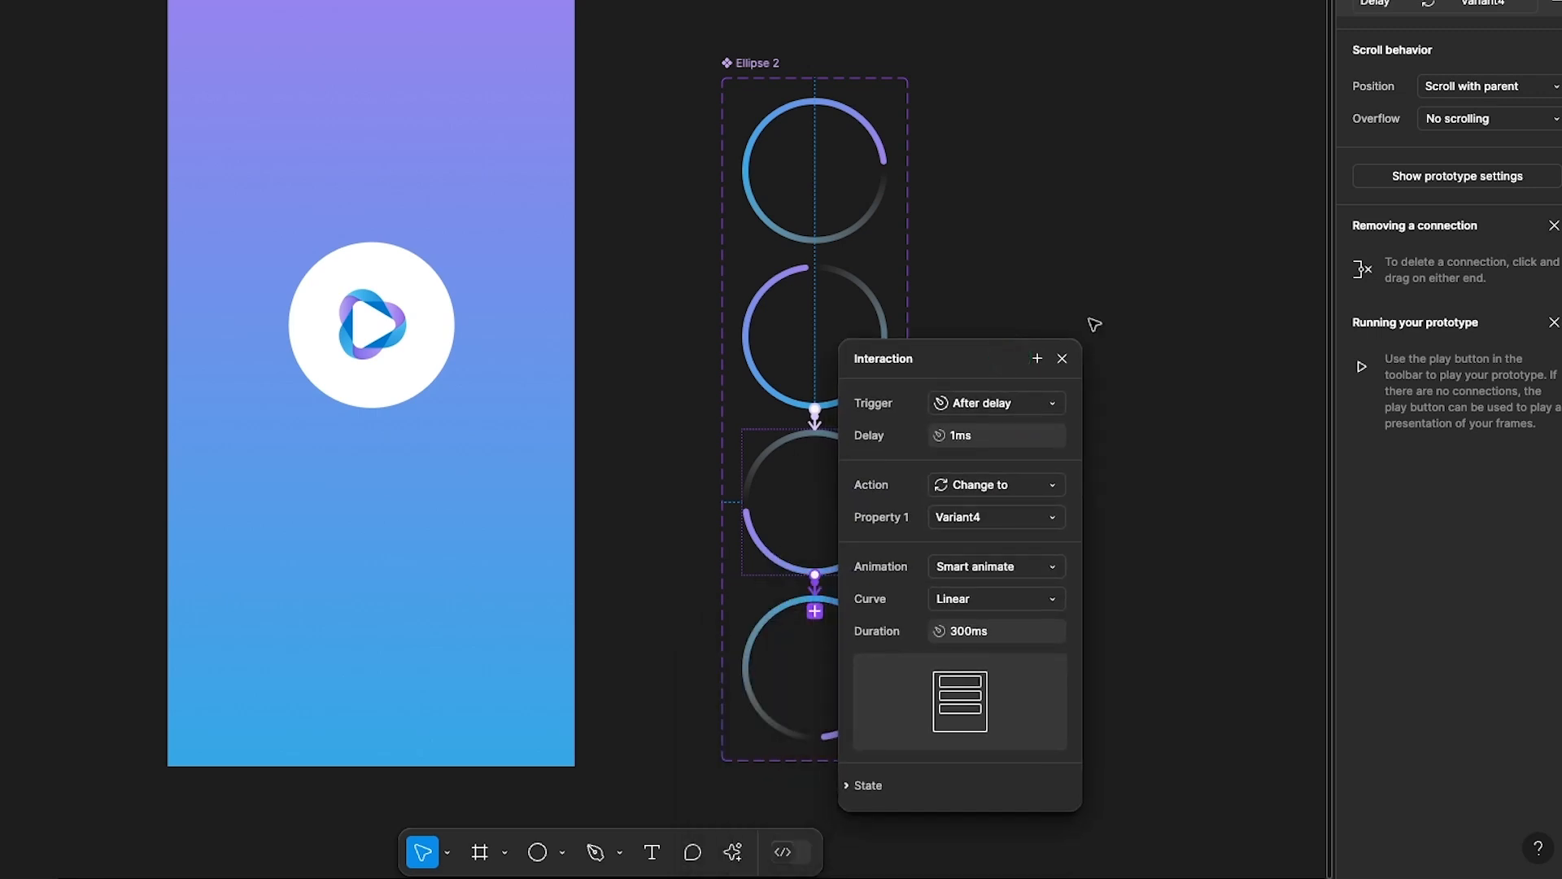
left_click(1062, 358)
- Link Variant4 back to the Default variant with an After delay interaction and a delay of 1 ms, closing the loop
left_click(874, 639)
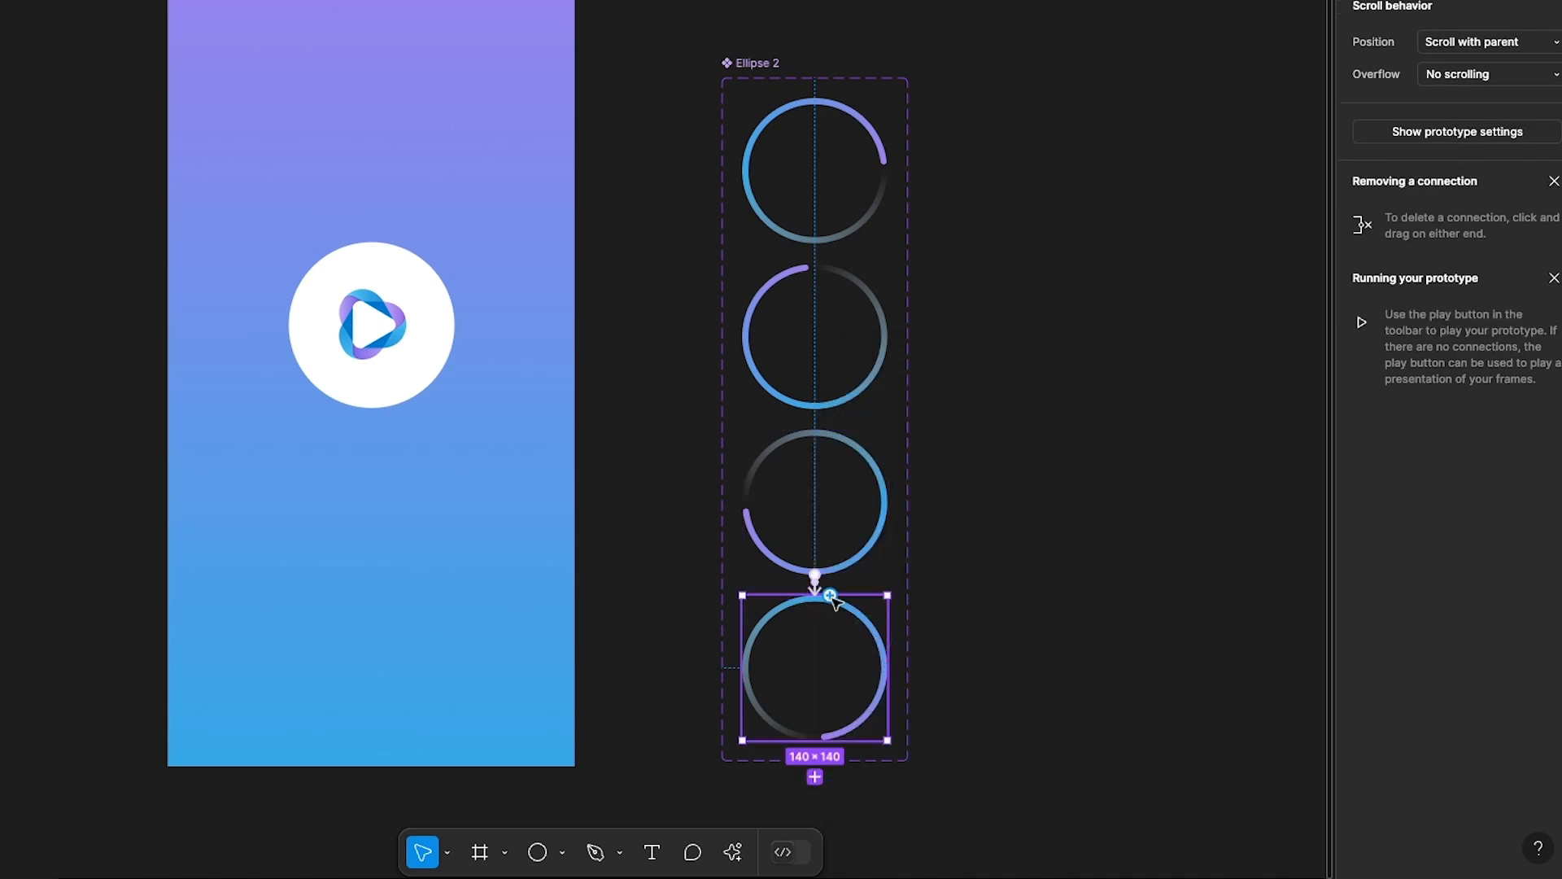
left_click_drag(887, 667, 854, 159)
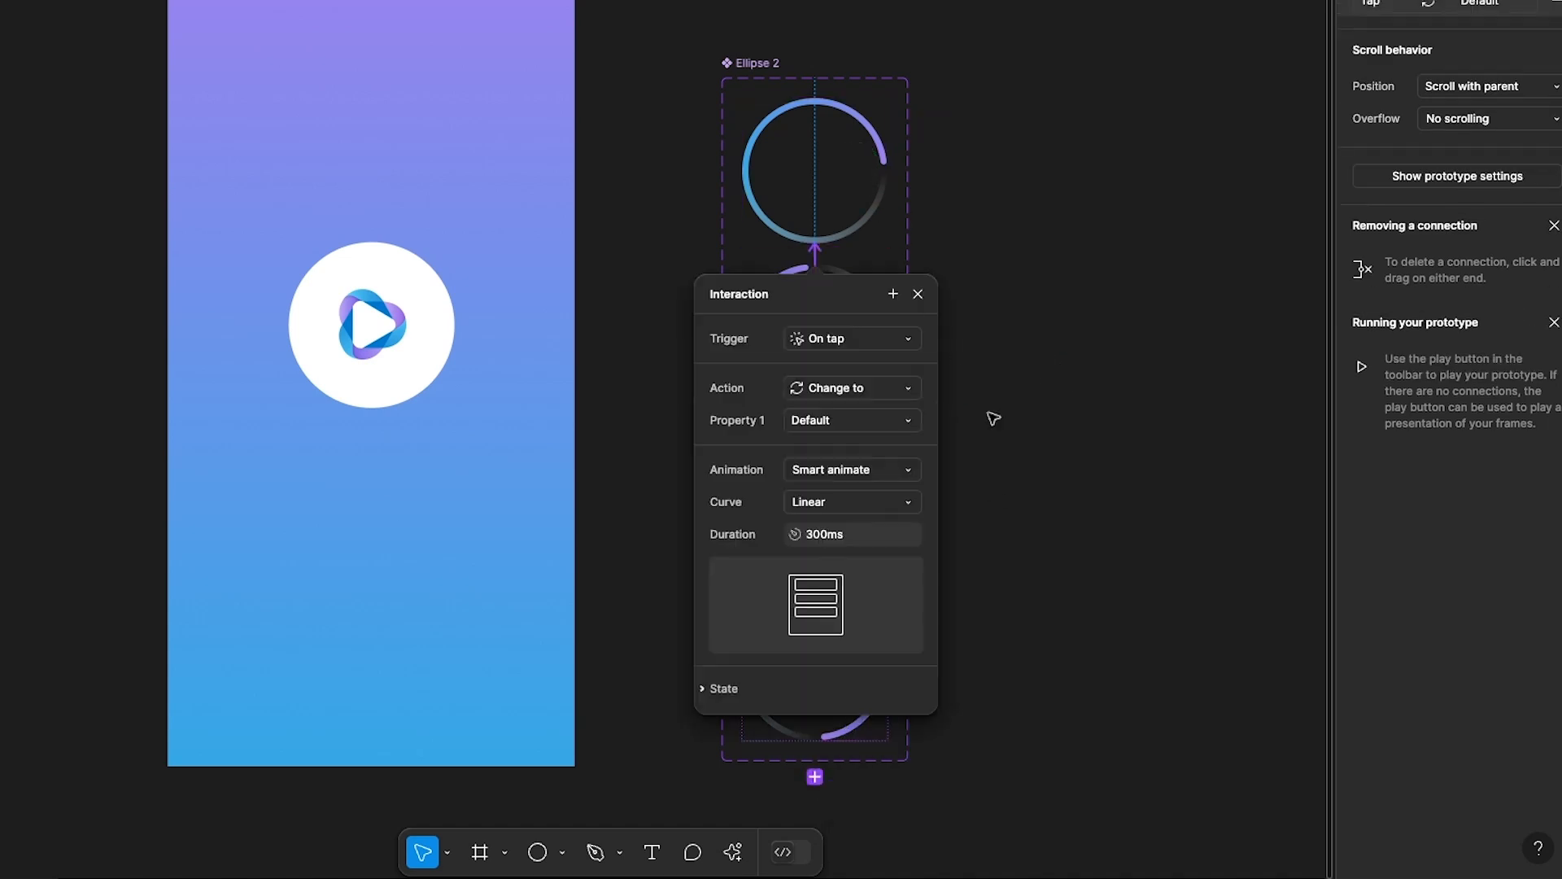
left_click(868, 340)
left_click(882, 598)
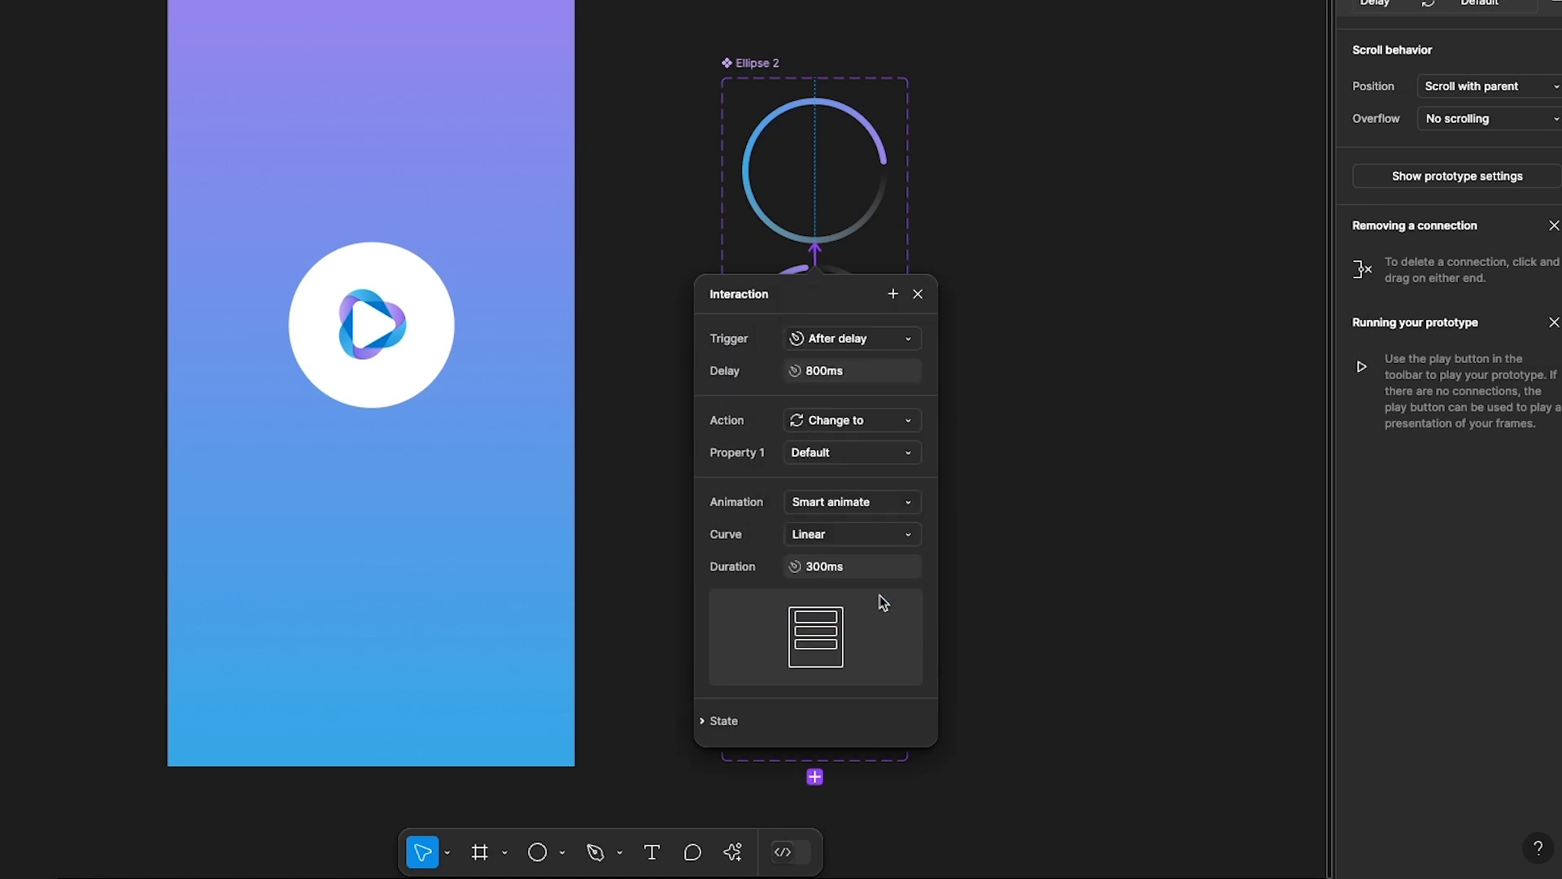
left_click(838, 376)
type("1")
left_click(988, 379)
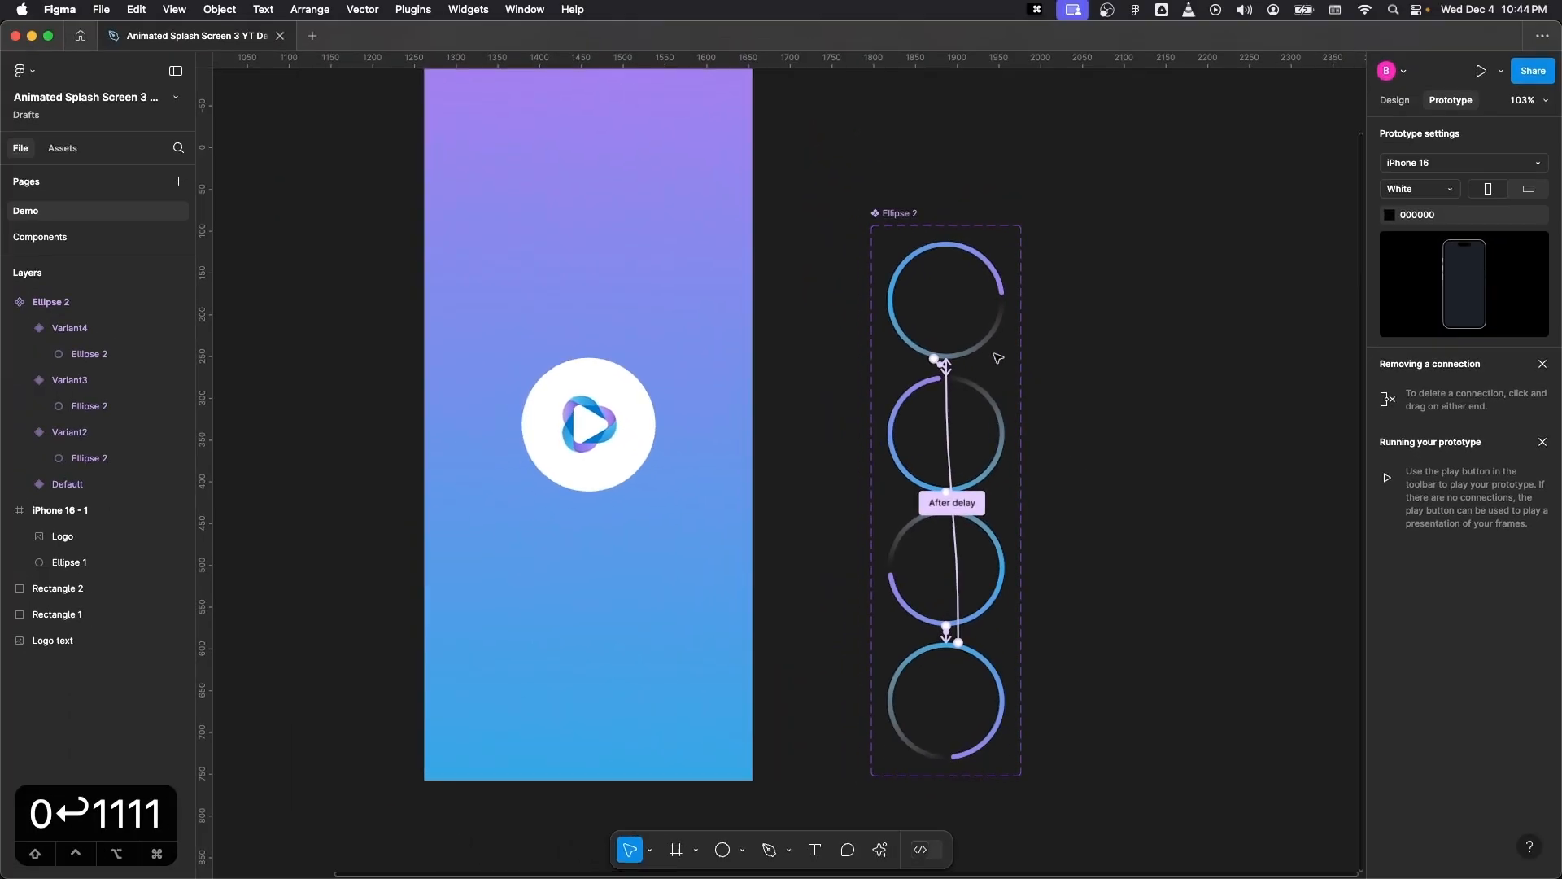
left_click(830, 184)
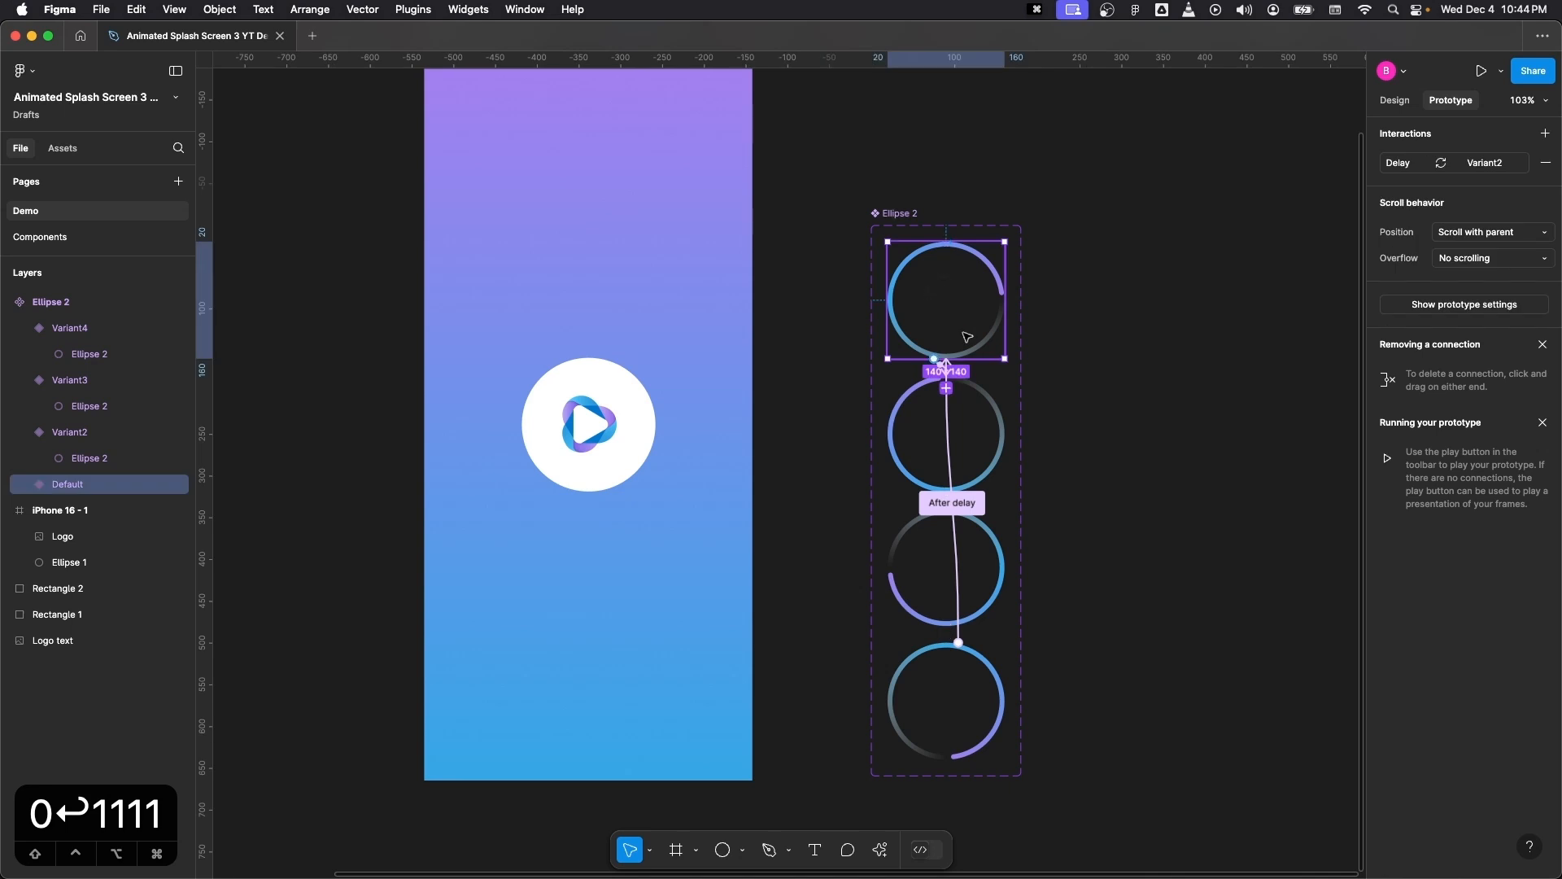
- Copy the Default ring variant and paste it as an instance into the iPhone 16 - 1 frame
key("super+c")
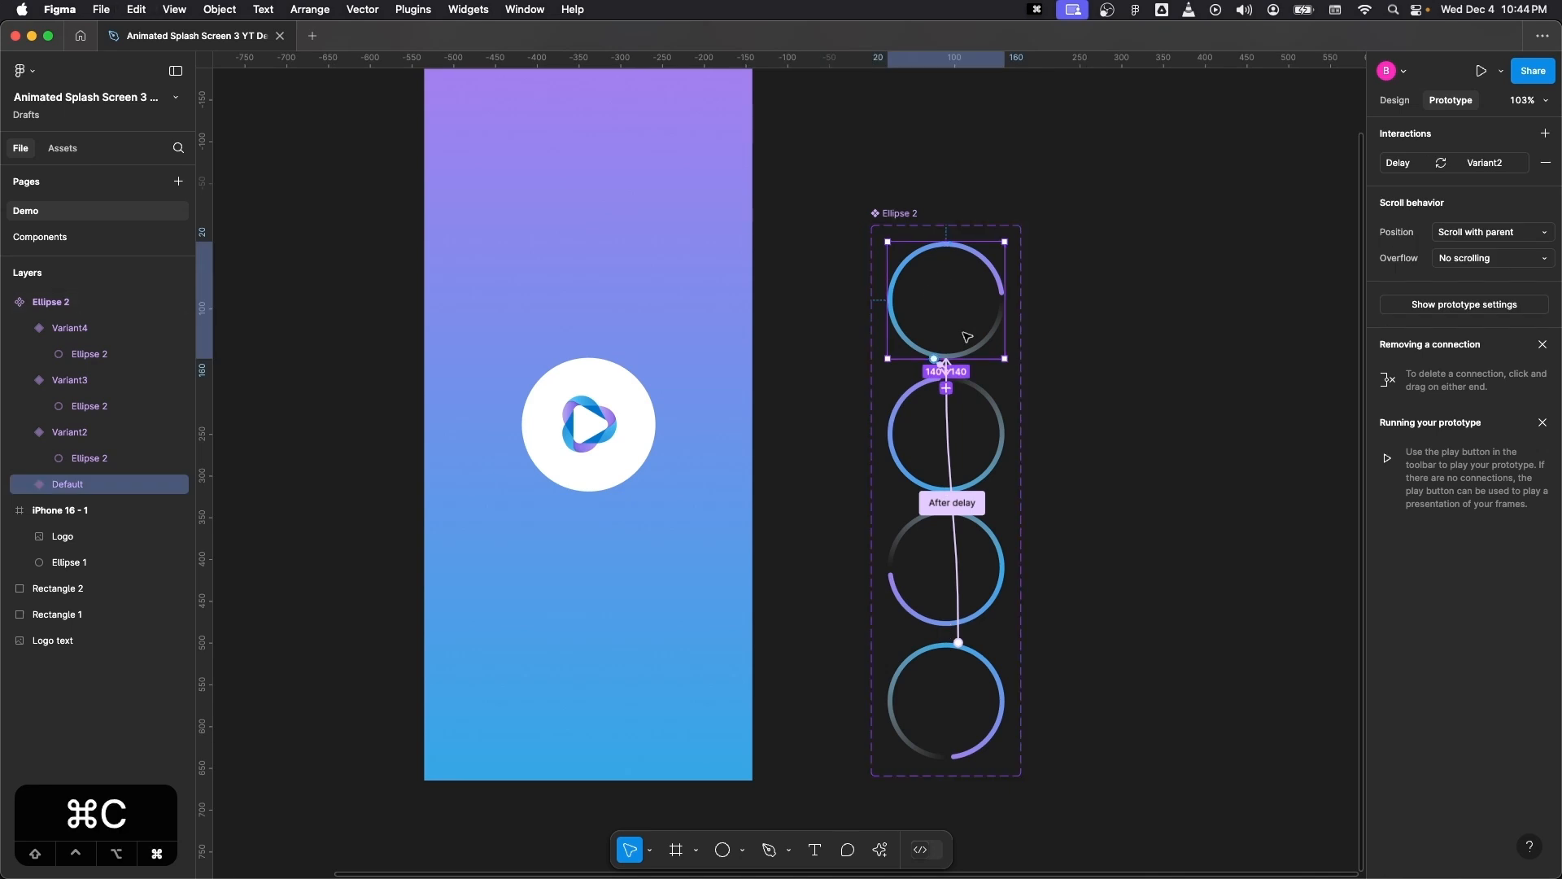
left_click(556, 264)
scroll(553, 266, "up", 3)
left_click(464, 211)
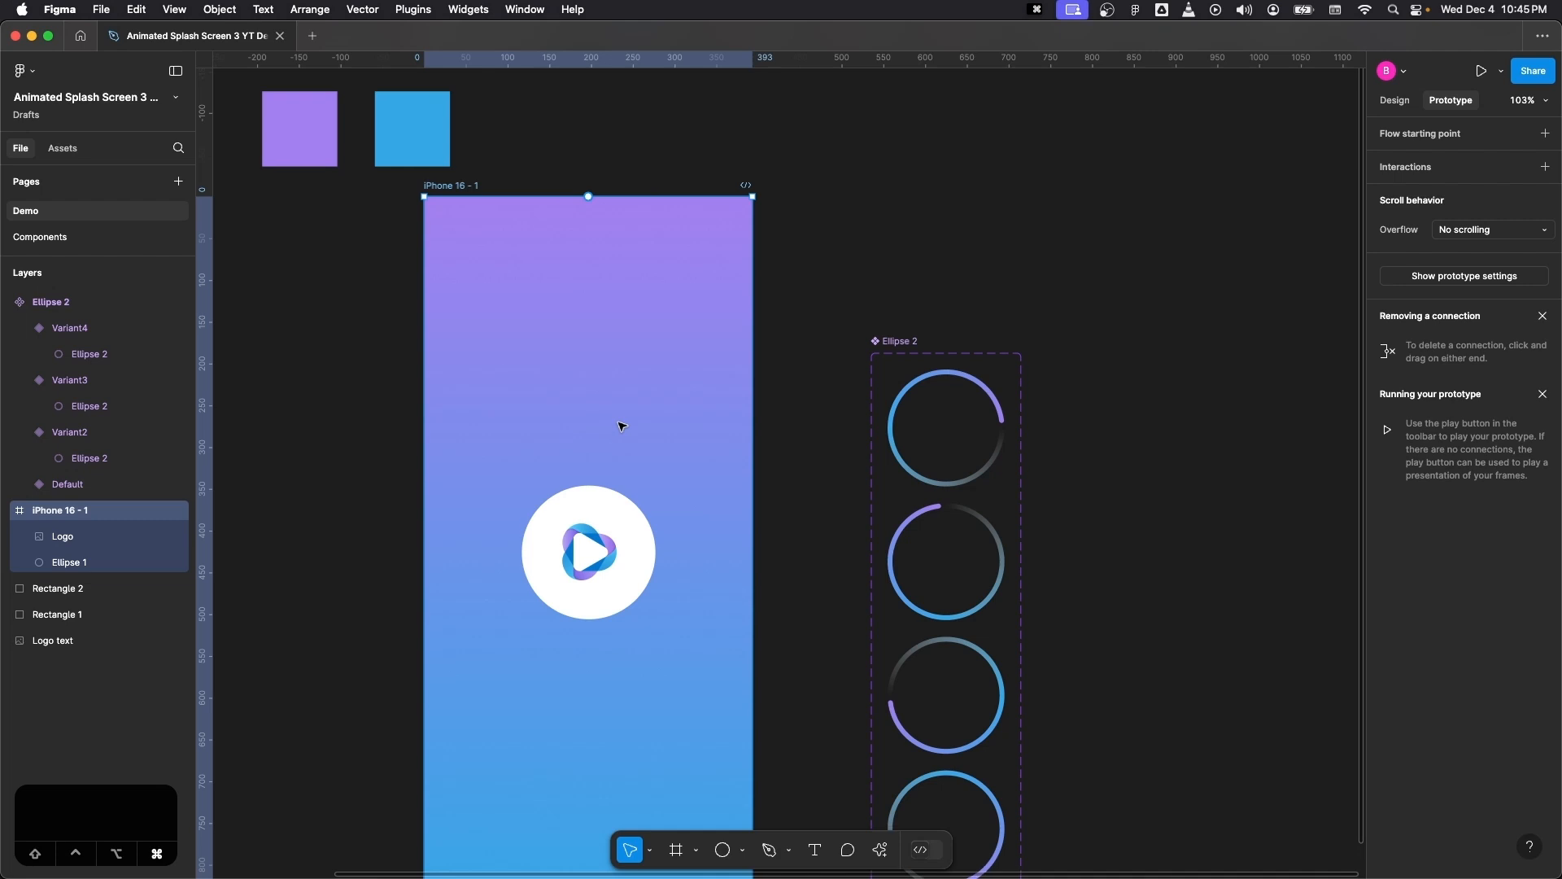
key("super+v")
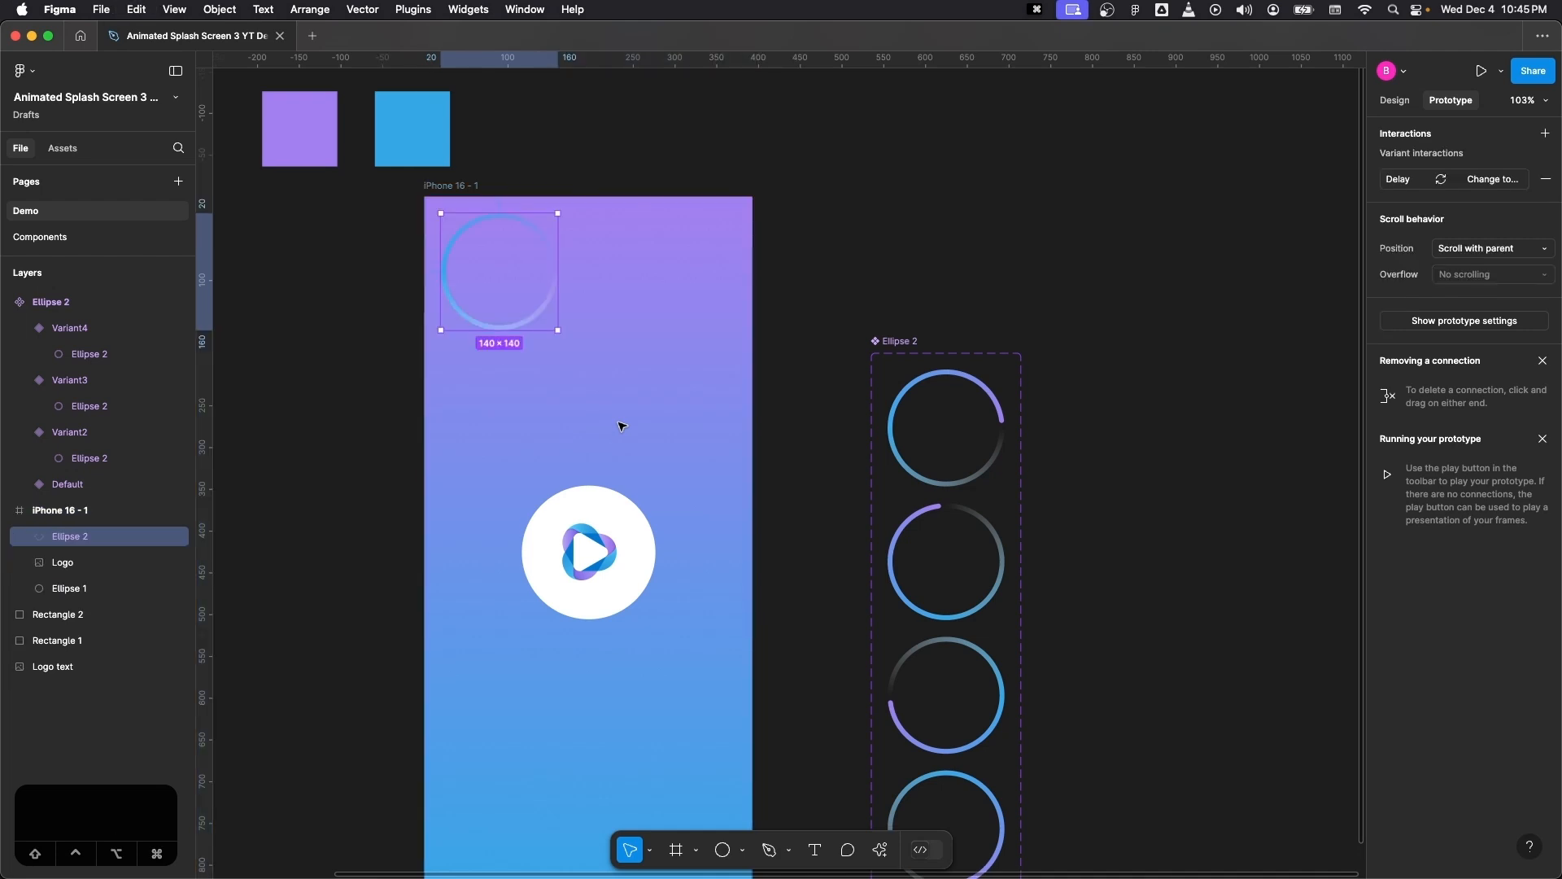
- Center the pasted ring instance horizontally and vertically in the iPhone 16 - 1 frame, around the logo
left_click(1394, 100)
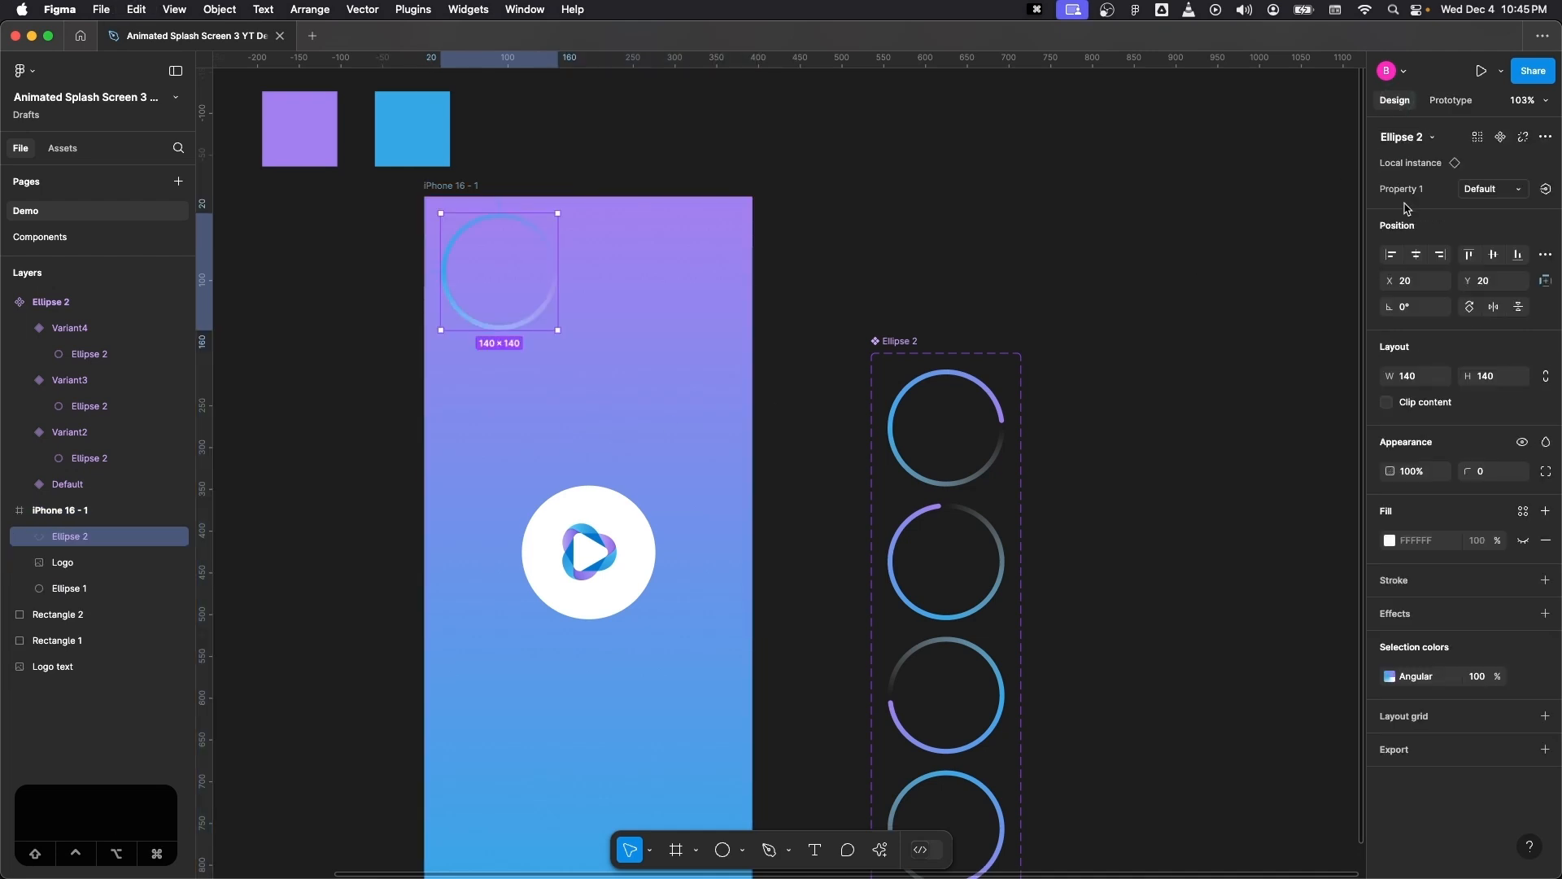
left_click(1416, 254)
left_click(1493, 254)
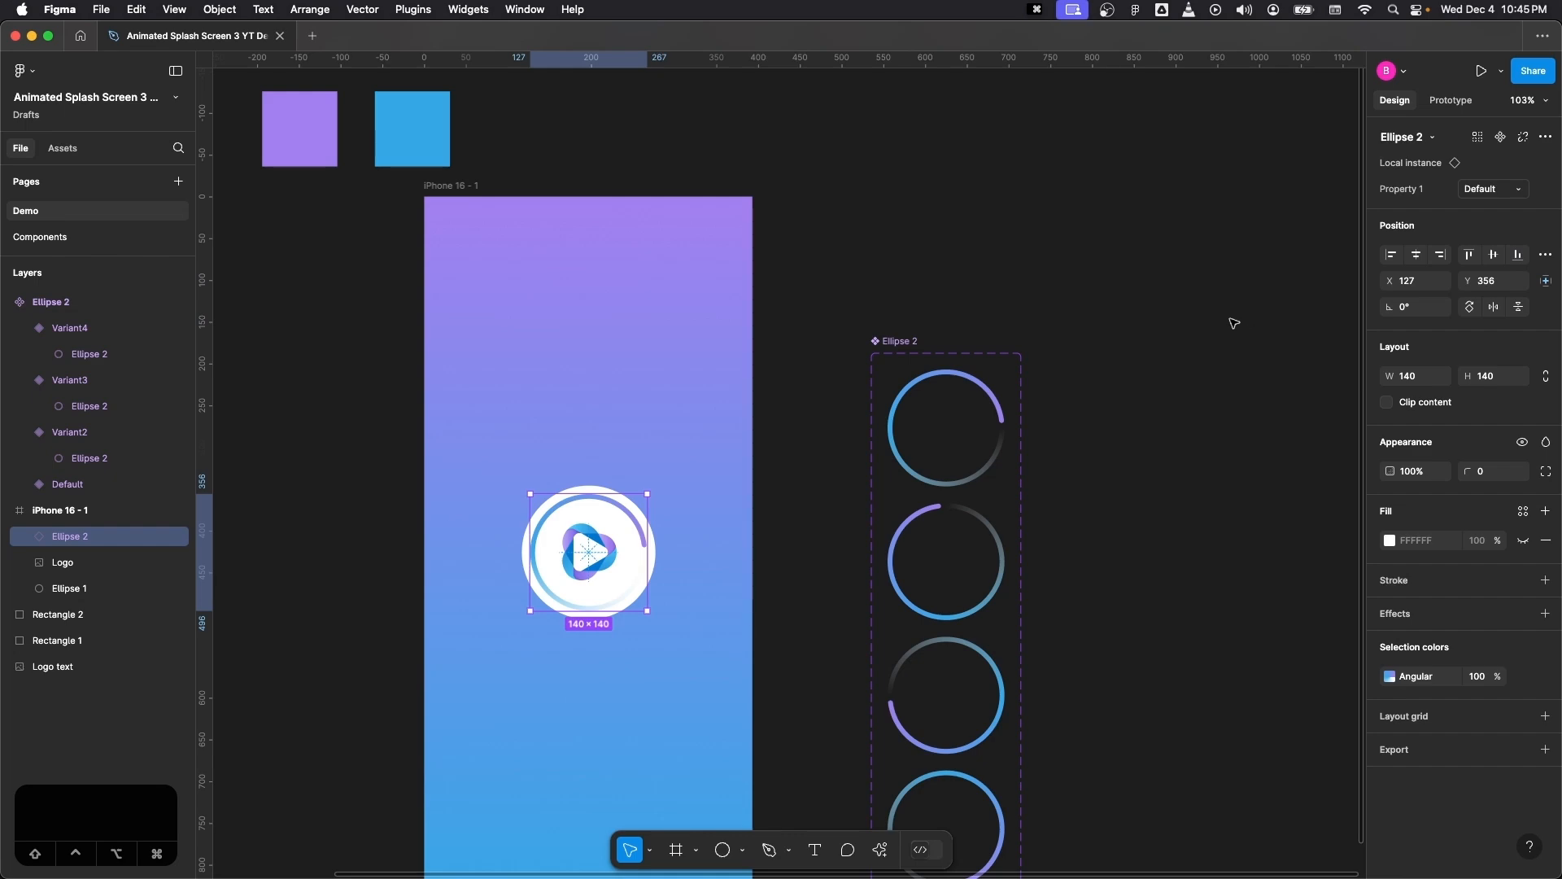
left_click(1233, 323)
- Play the iPhone 16 - 1 prototype to check the rotating ring, and close the preview
left_click(463, 187)
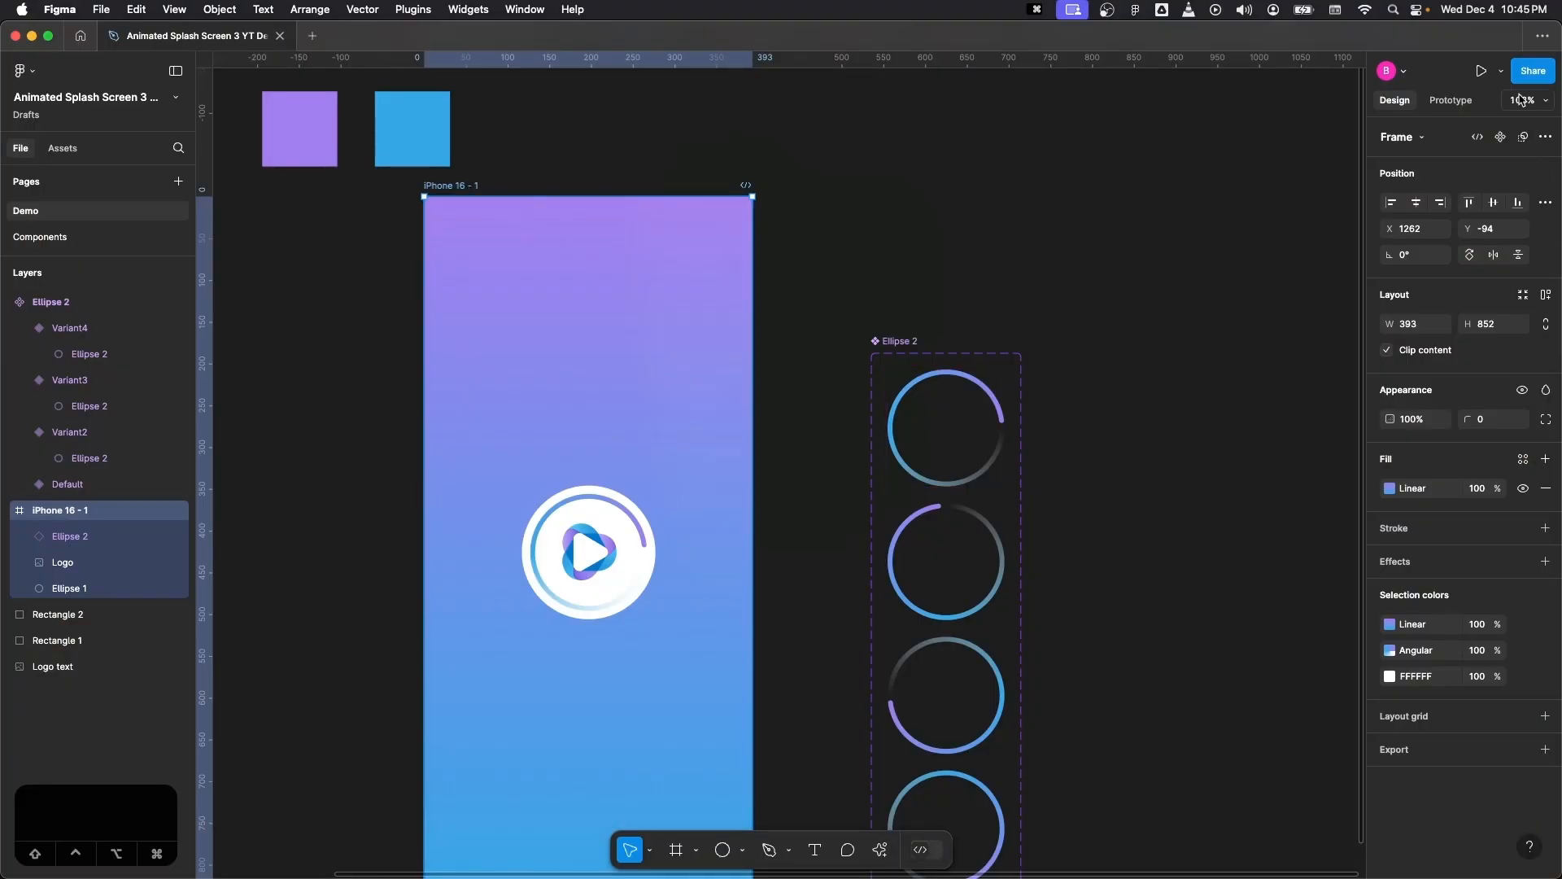
left_click(1481, 71)
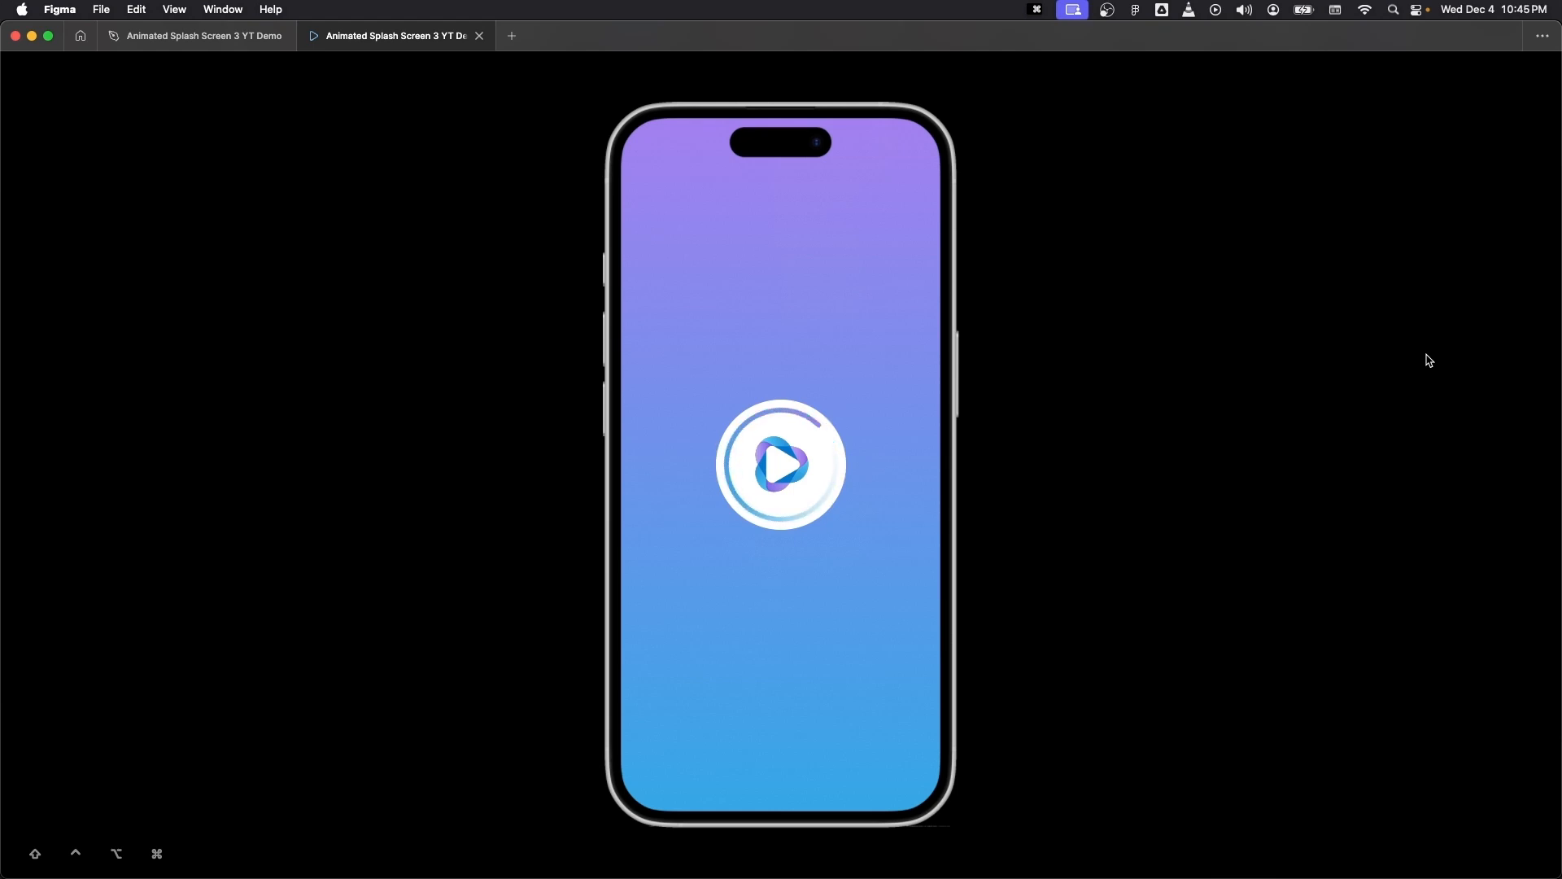
left_click(234, 38)
left_click(479, 36)
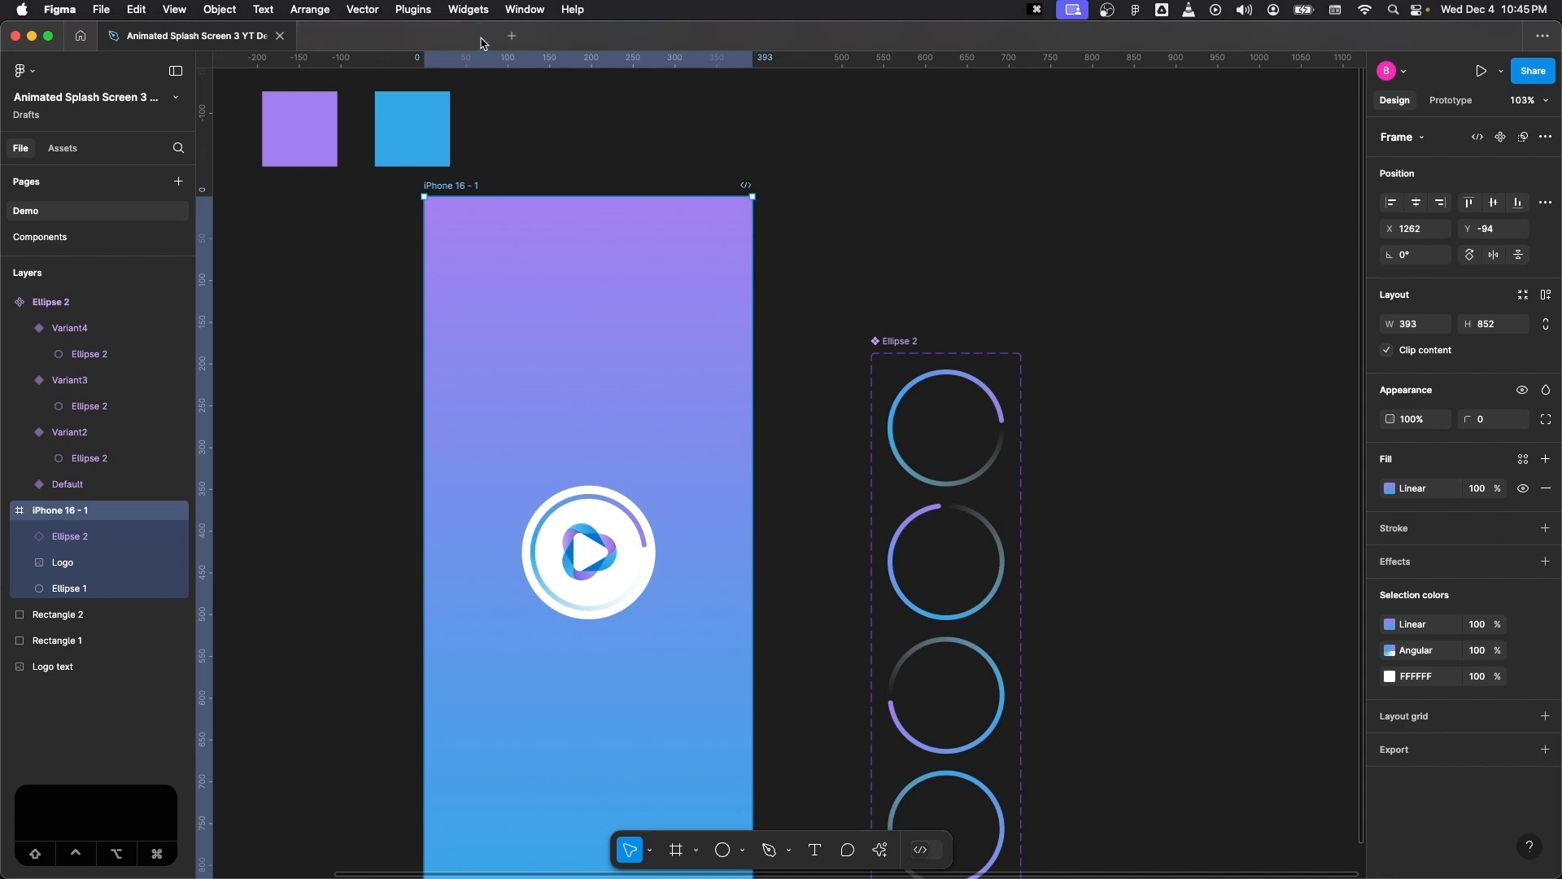
- Move the ring component set to the left of the iPhone 16 - 1 frame and duplicate that frame to its right
scroll(1188, 558, "down", 3)
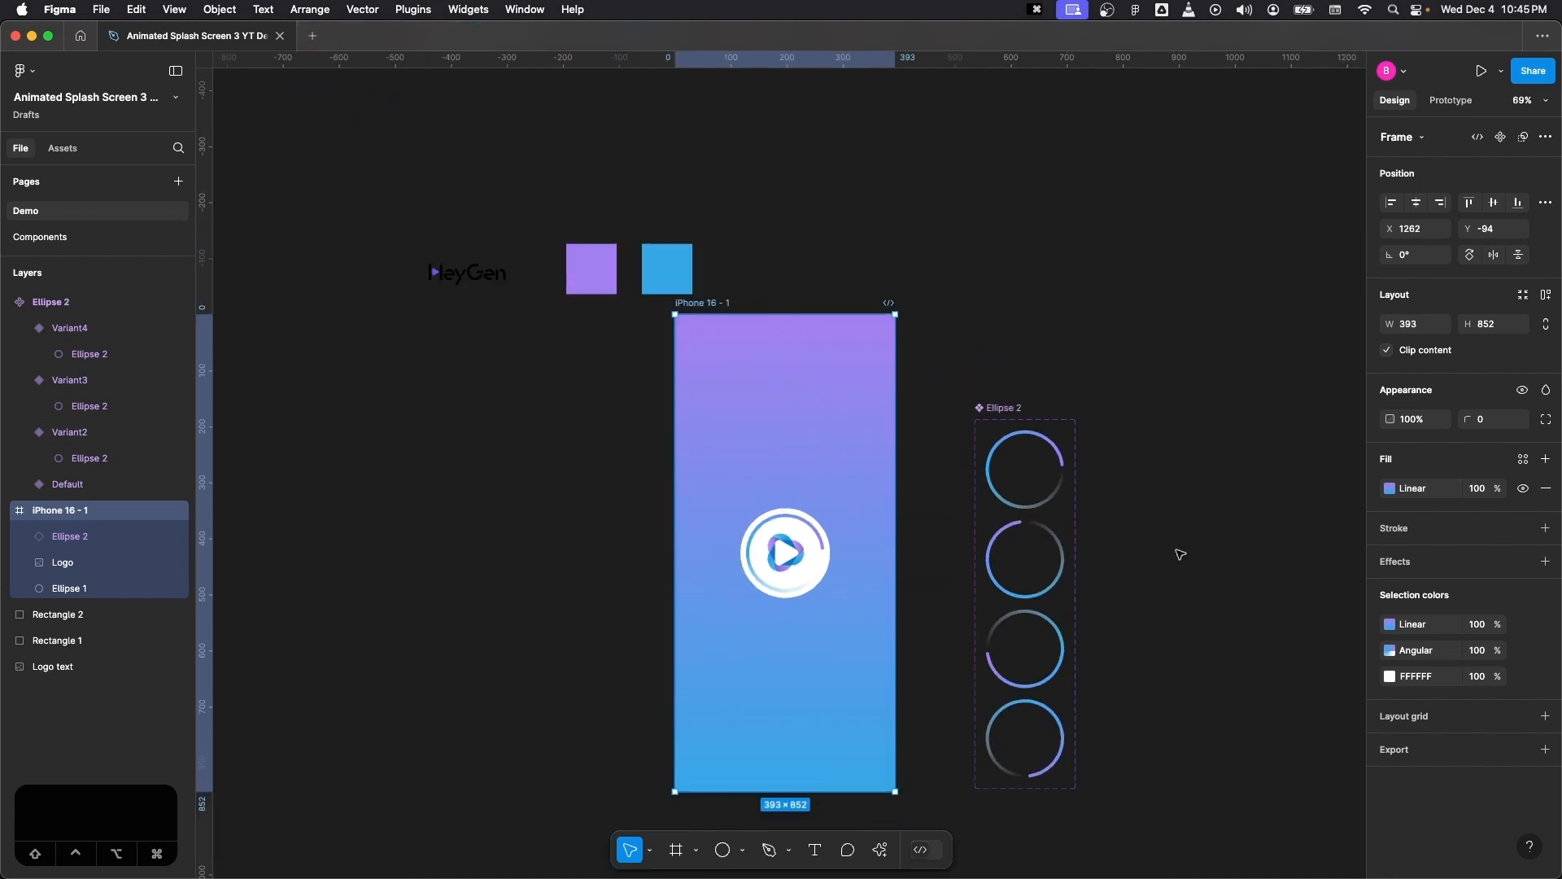
left_click_drag(1015, 410, 567, 391)
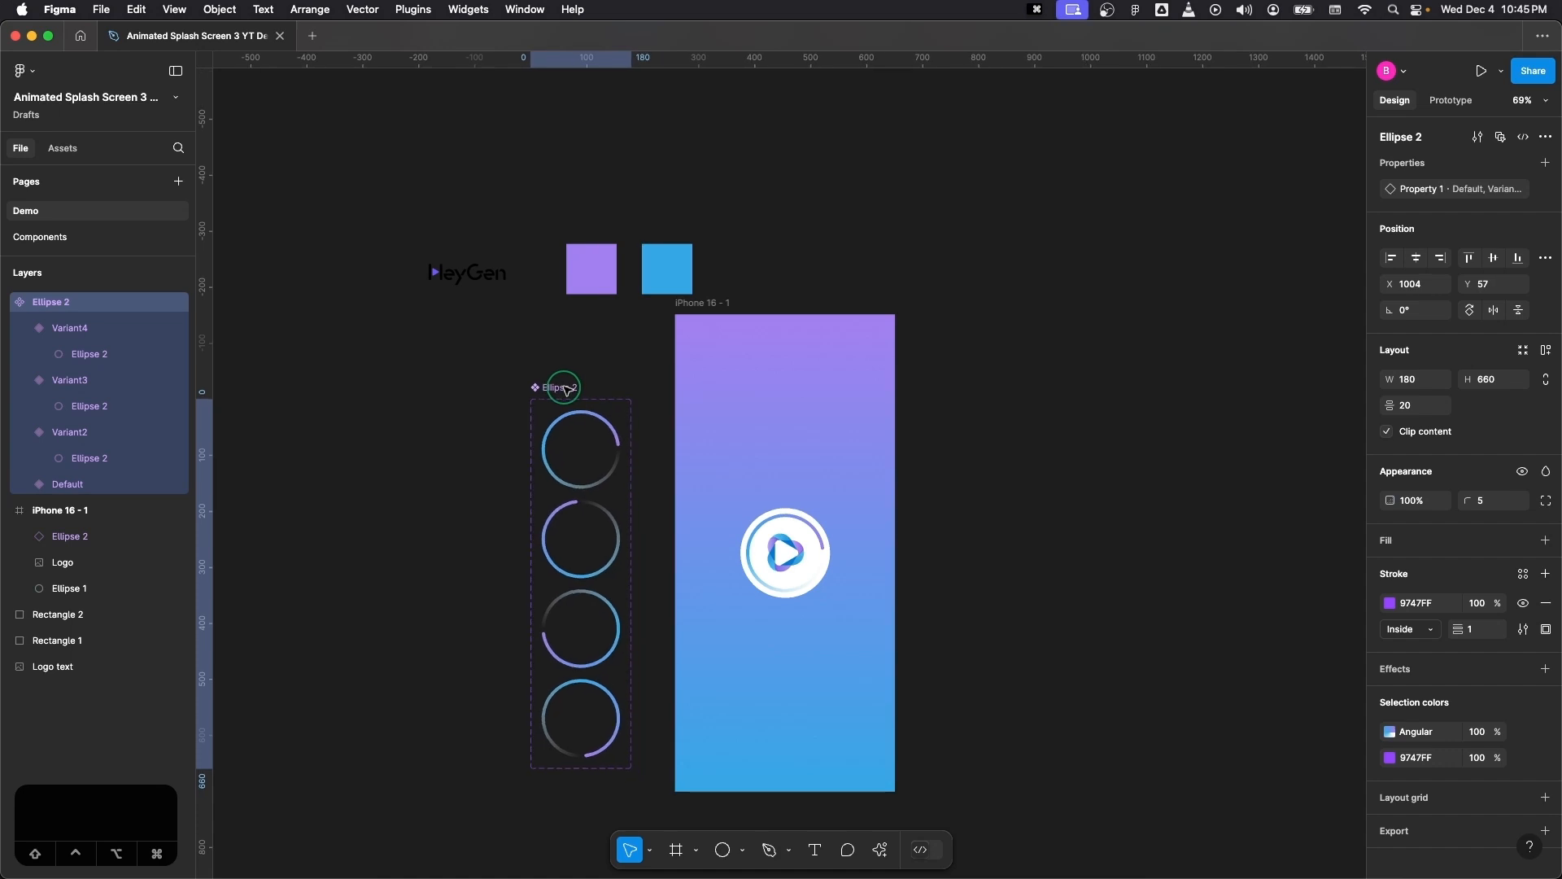
left_click(714, 305)
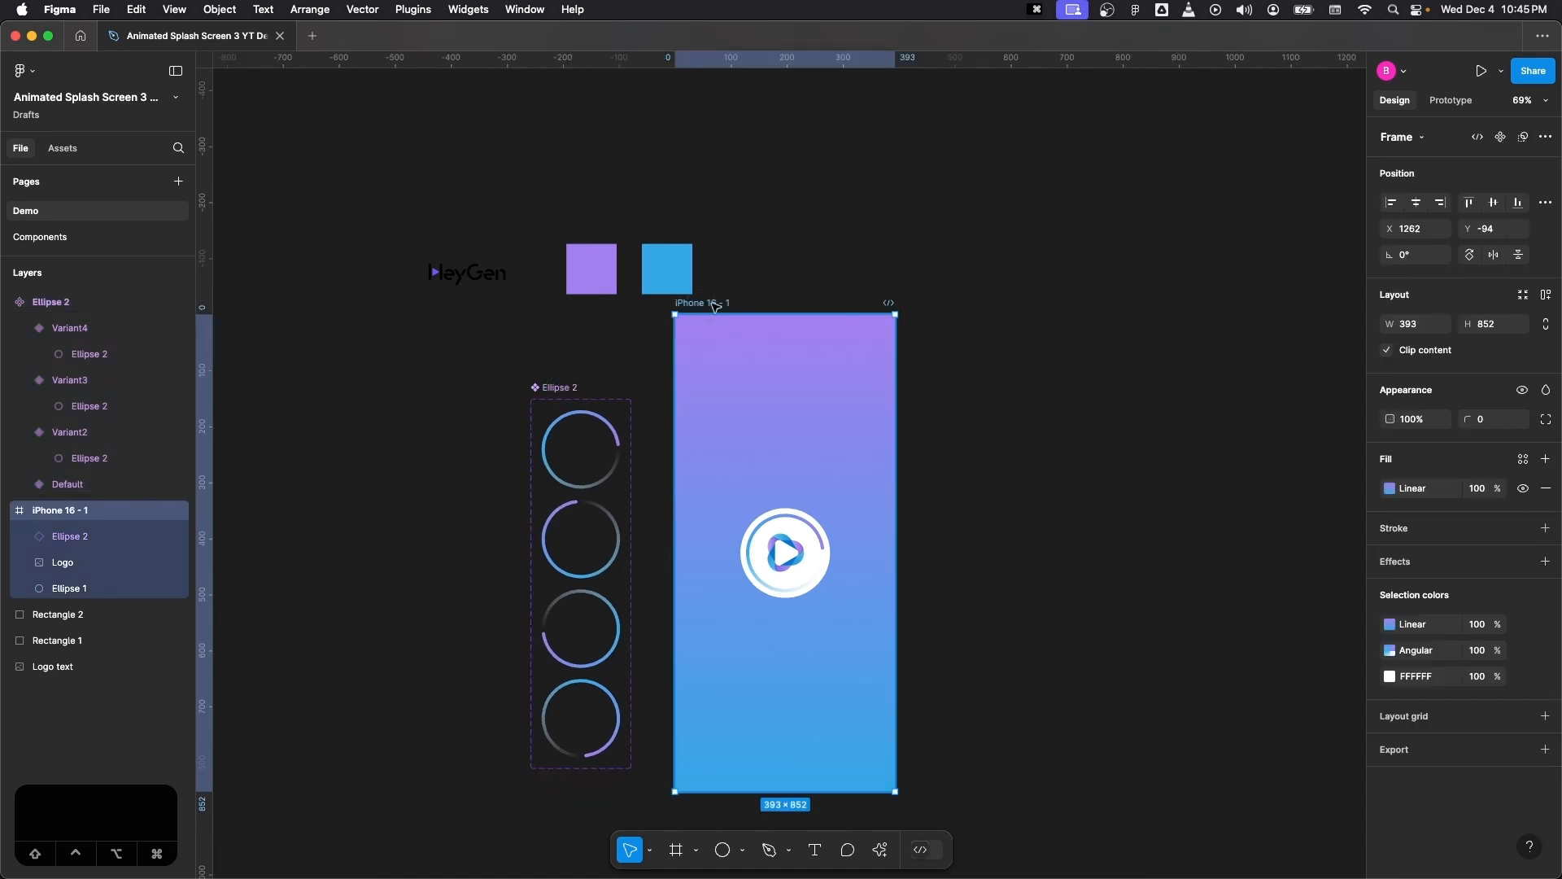
left_click_drag(715, 306, 979, 314)
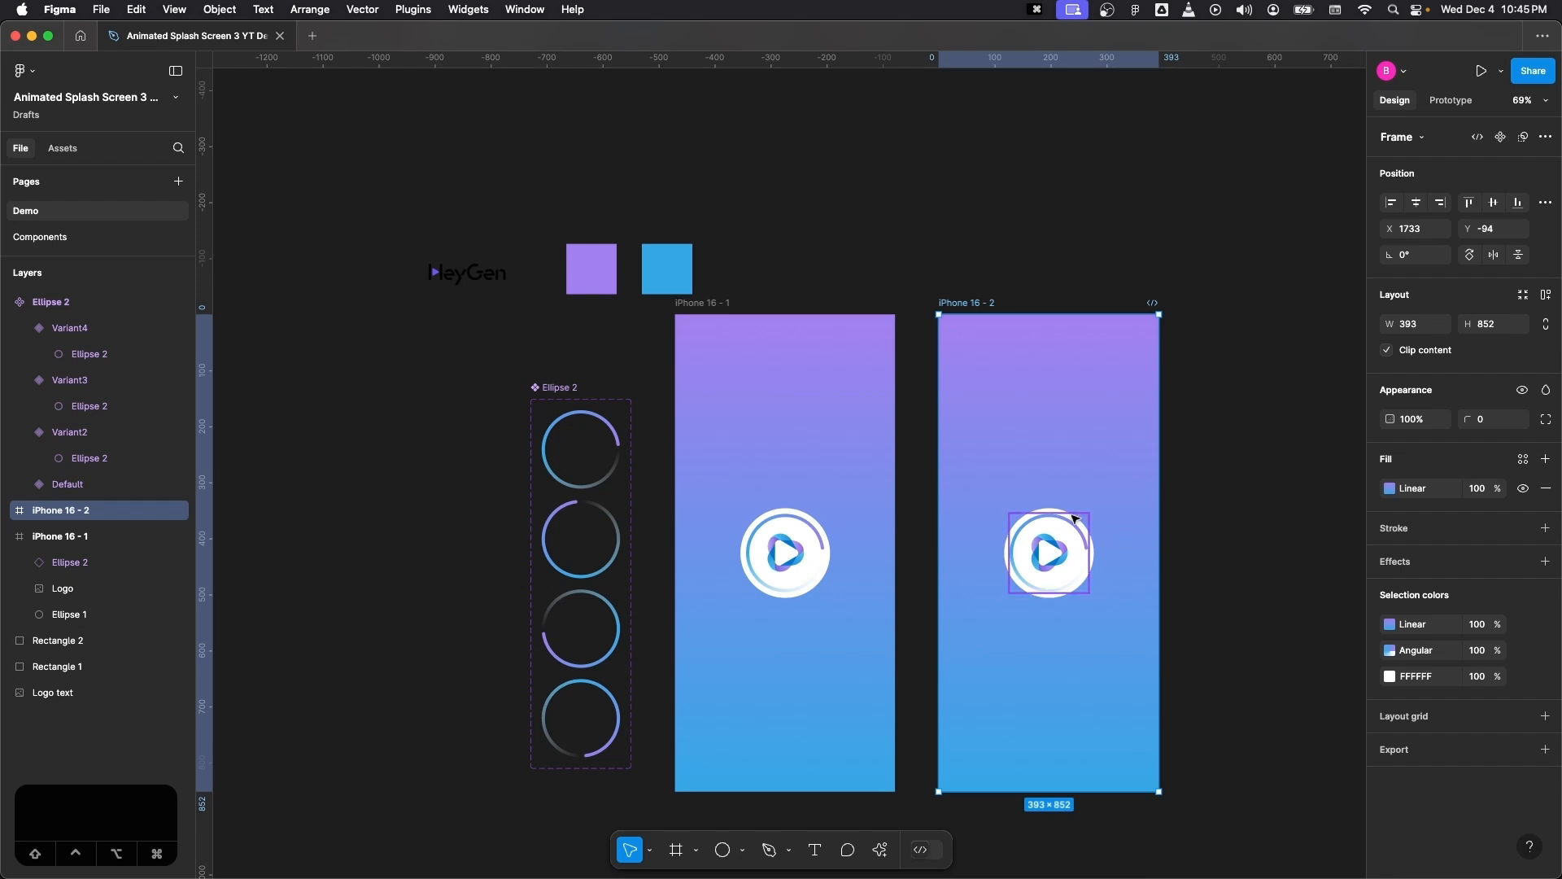
- Enlarge the white circle in iPhone 16 - 2 from its center to about 1022 × 1022, covering the whole frame
left_click(1046, 510)
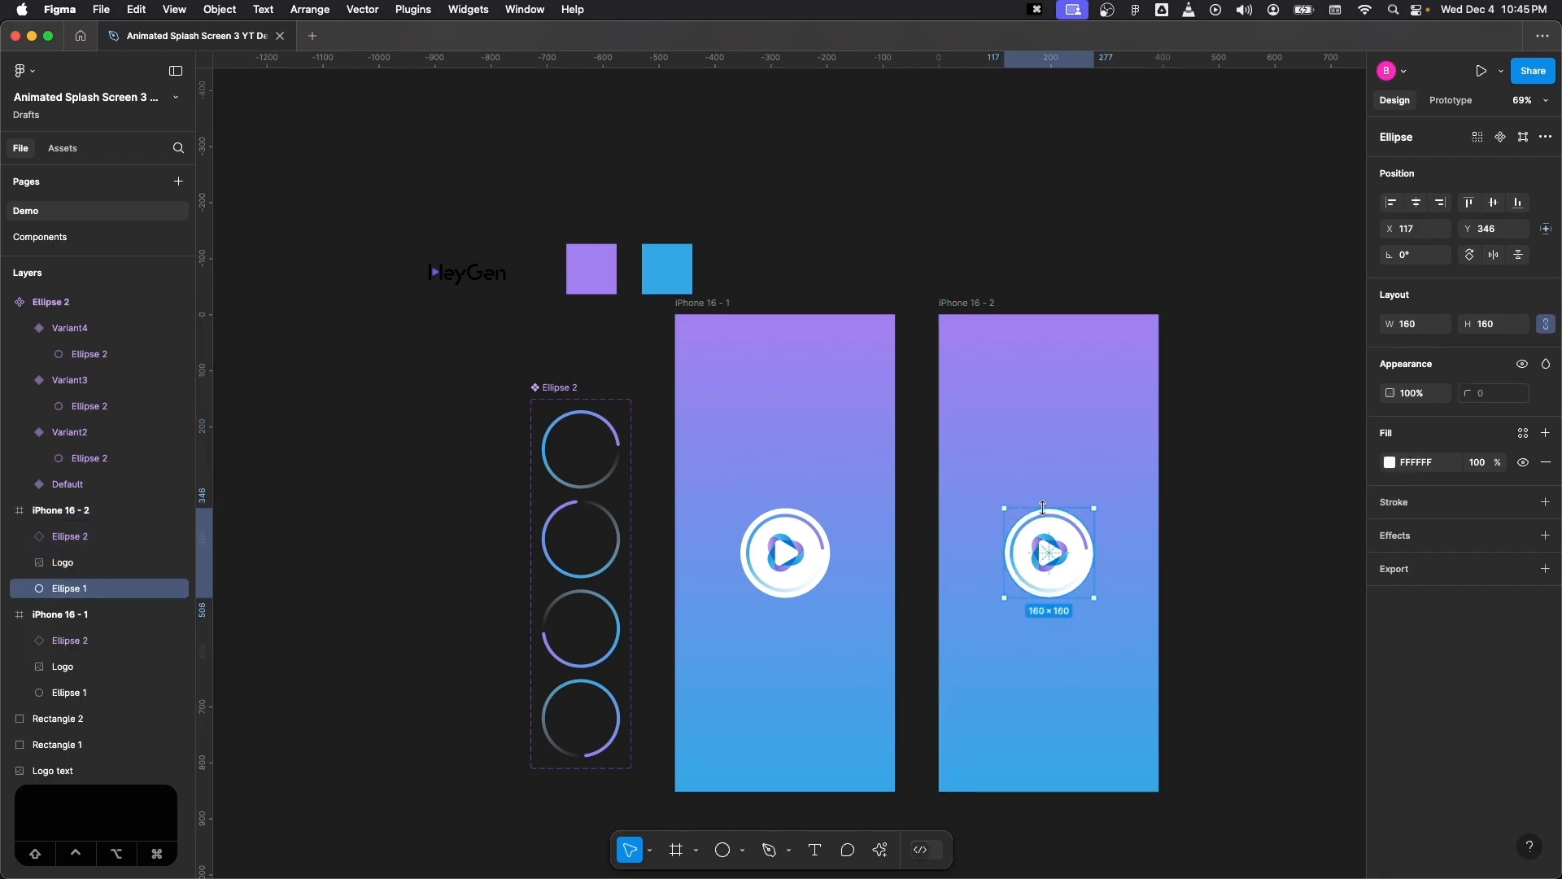
left_click_drag(1096, 507, 1335, 368)
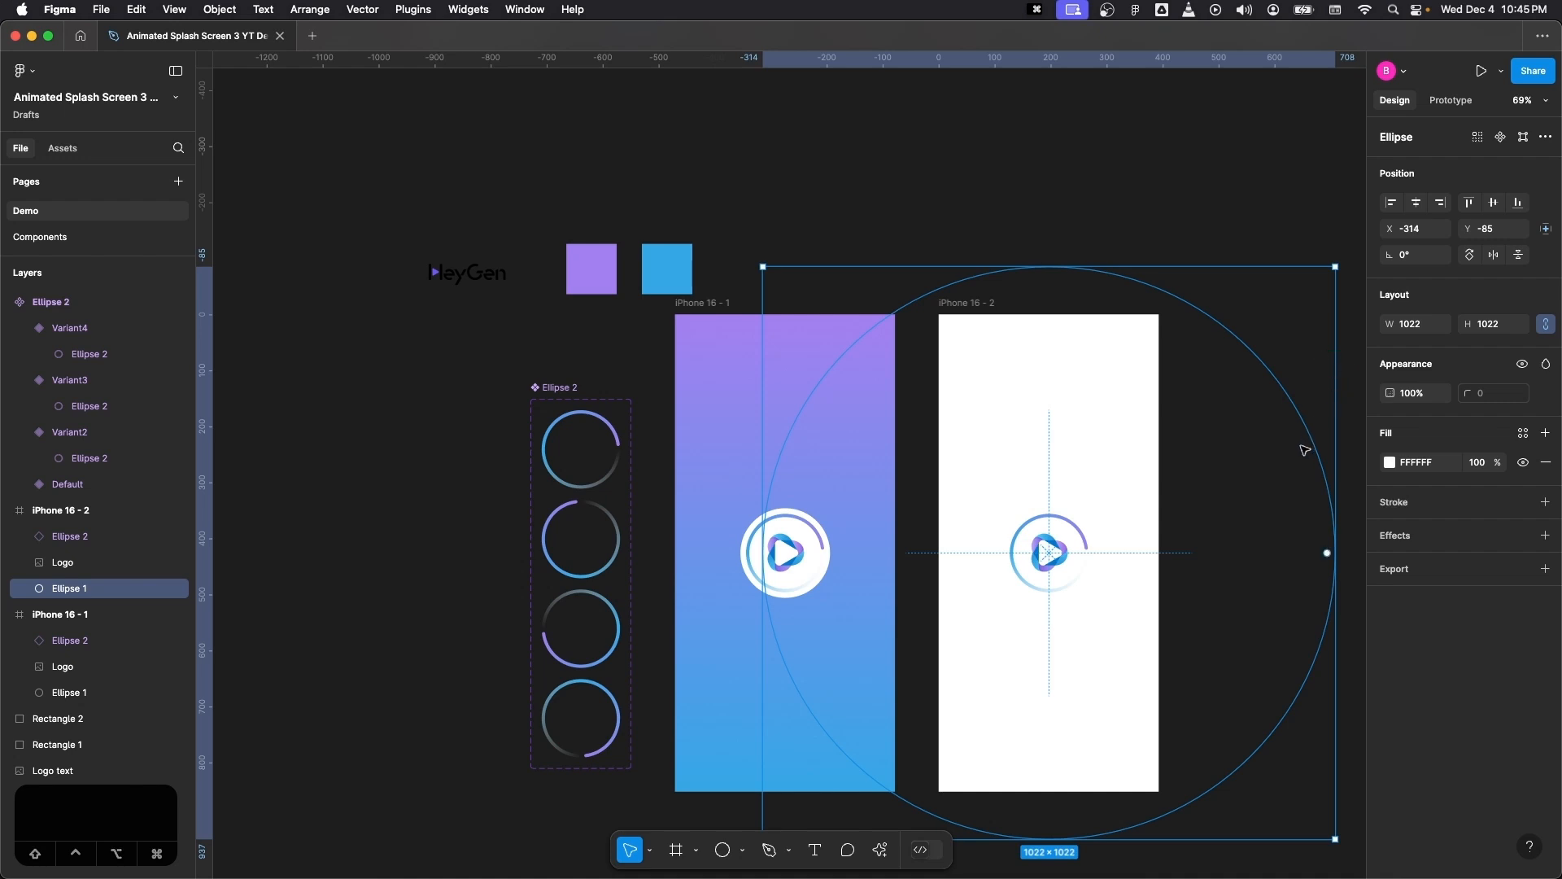
left_click(1206, 219)
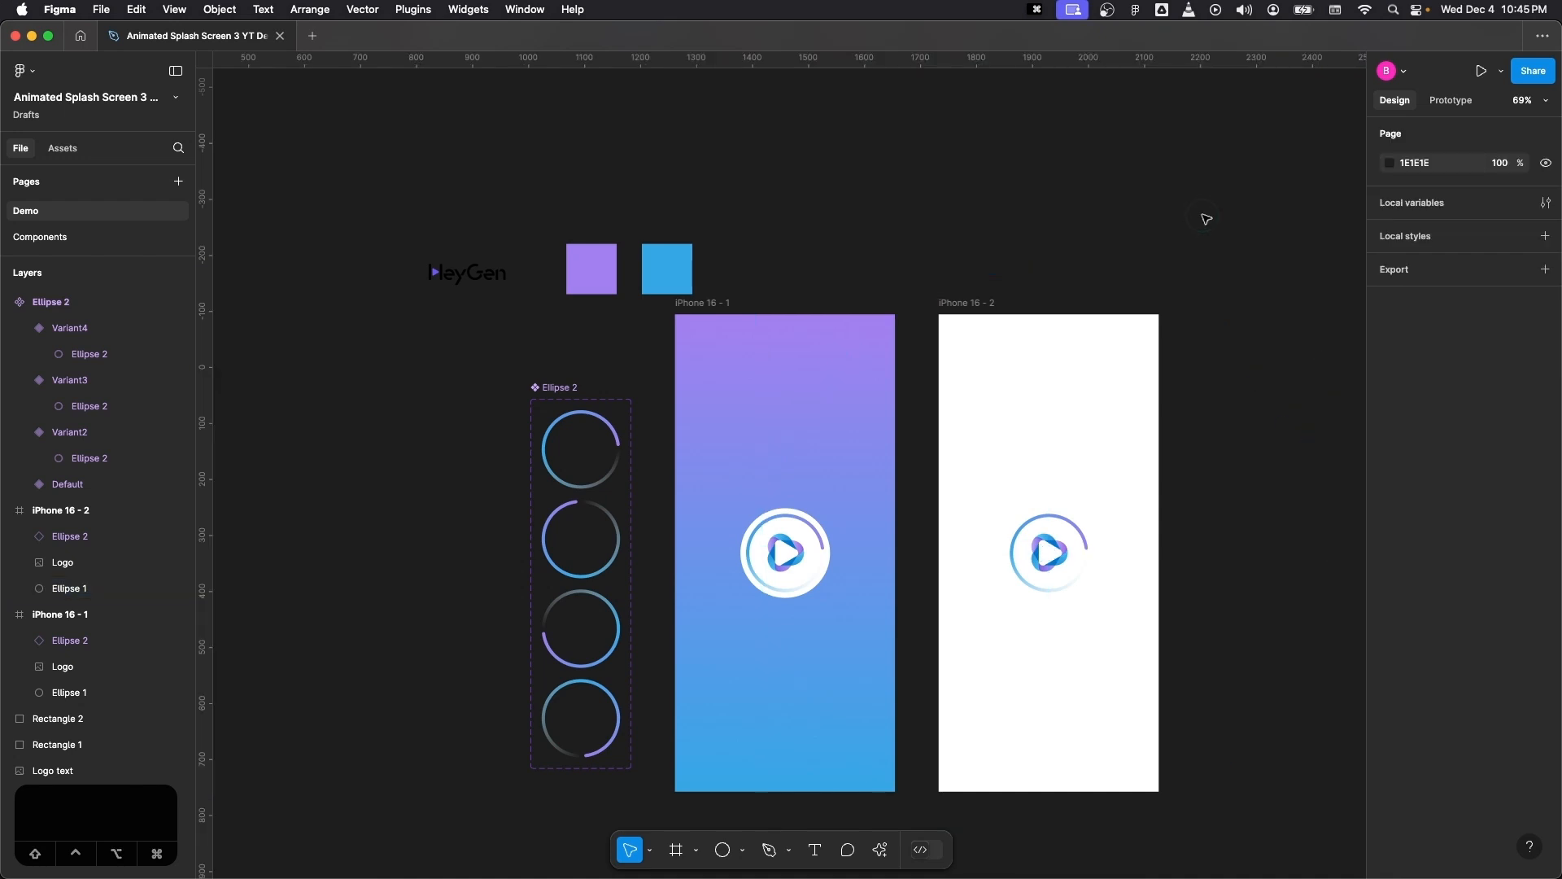
- Set the opacity of the ring instance in iPhone 16 - 2 to 0%
left_click(1070, 530)
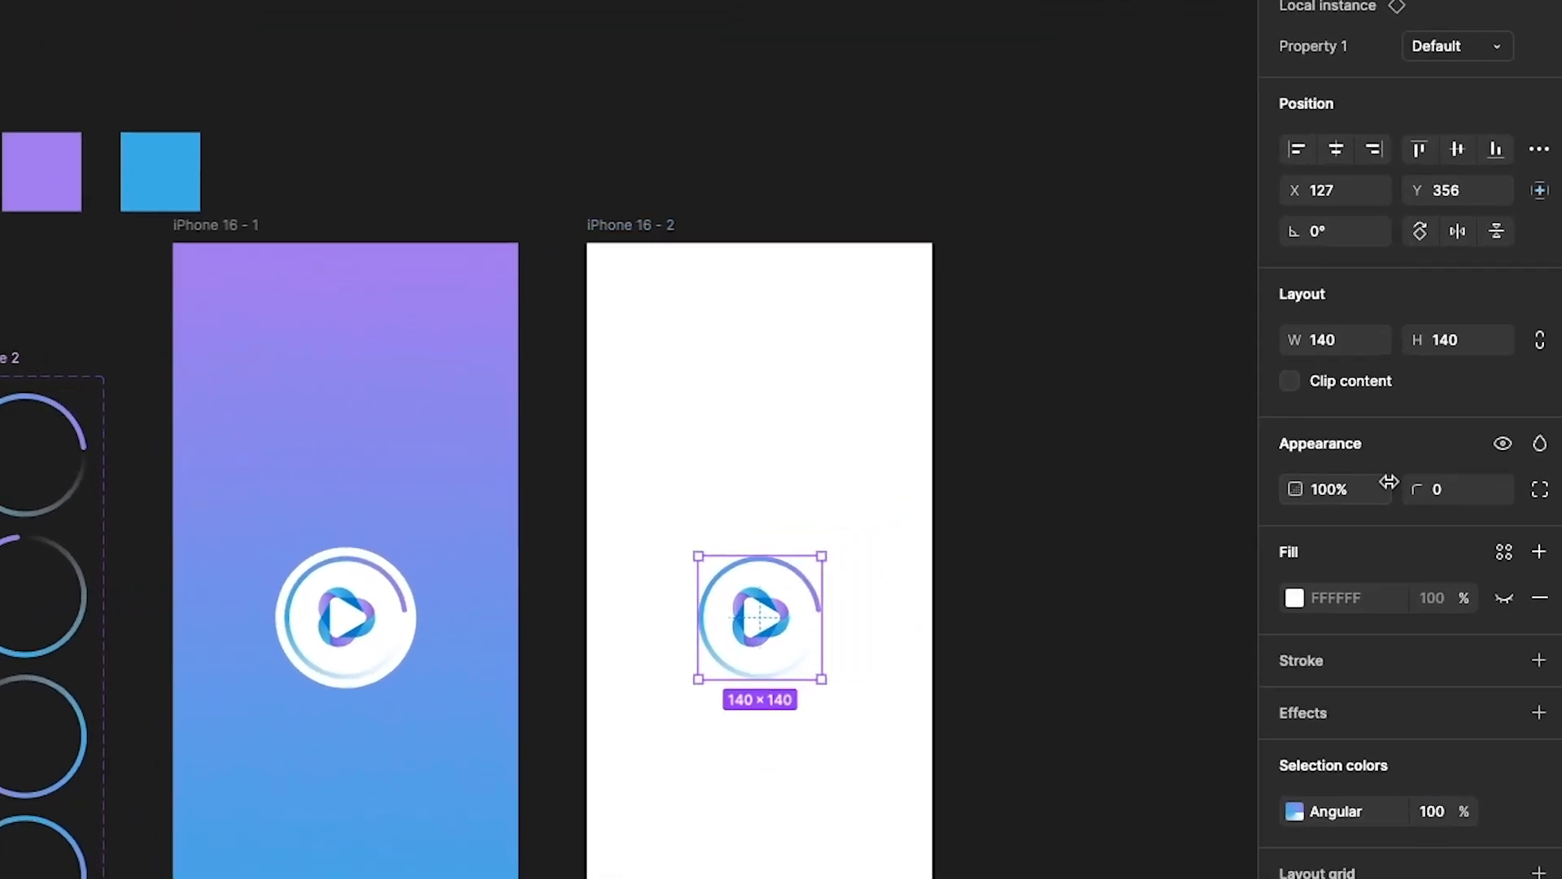
left_click(1335, 489)
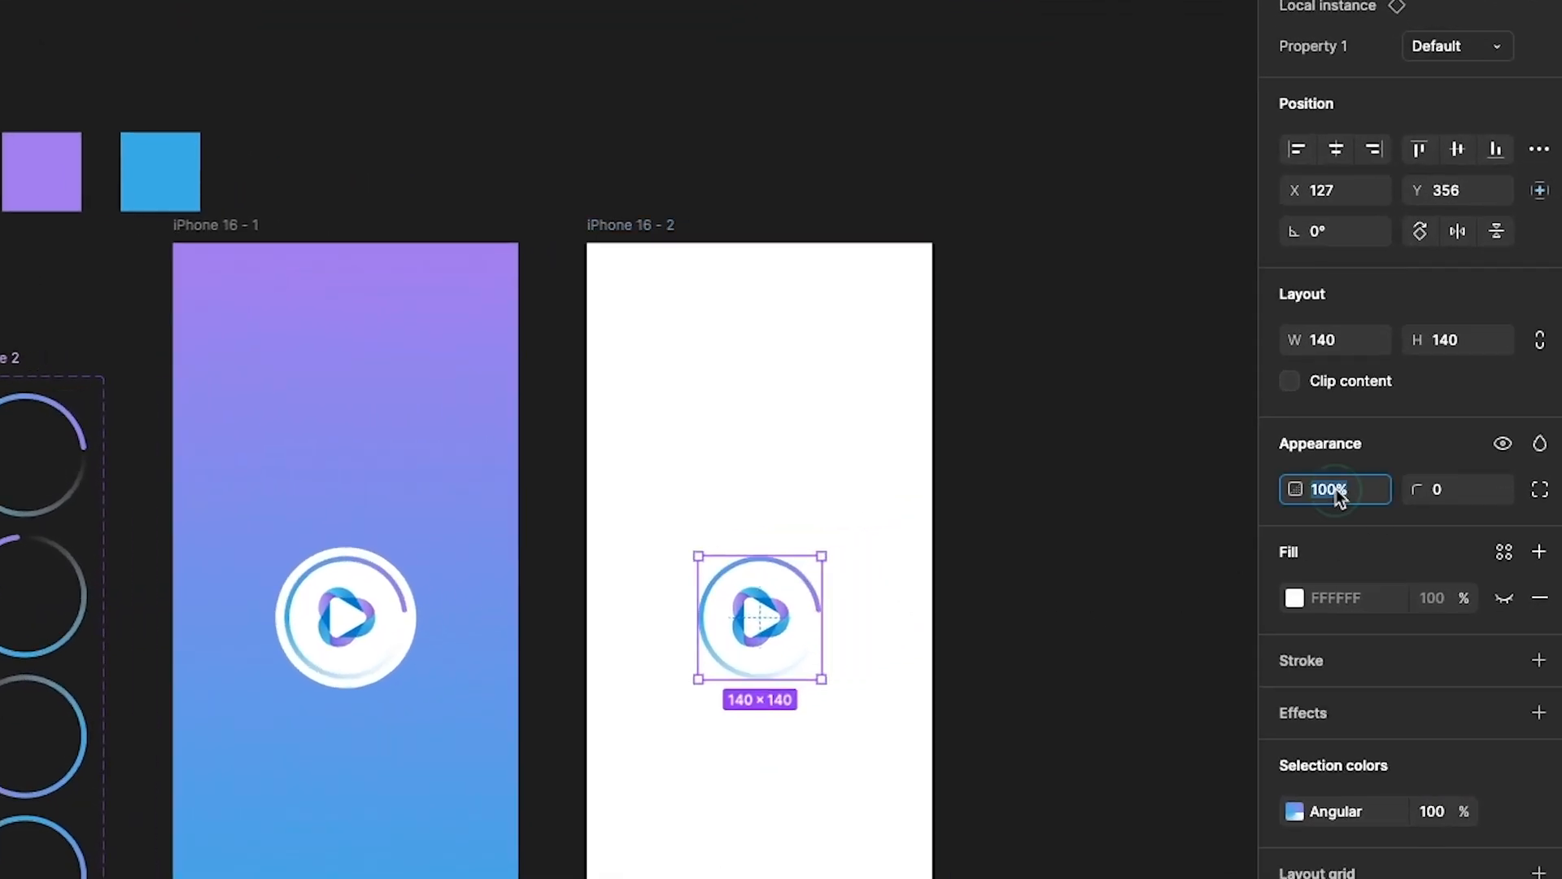
type("0")
key("Return")
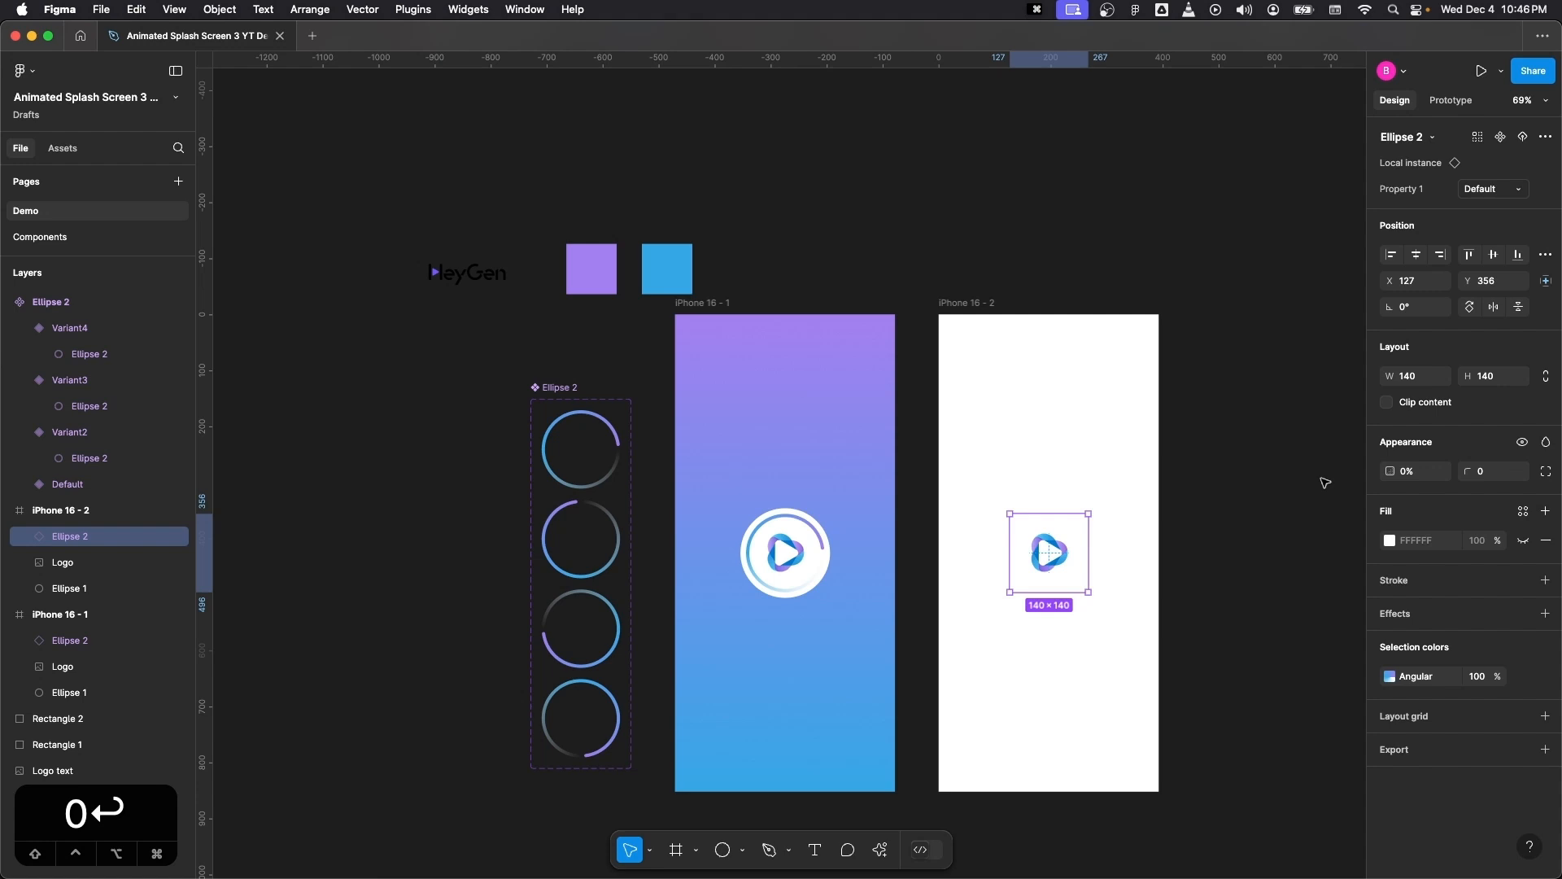
left_click(1220, 503)
- Duplicate the iPhone 16 - 2 frame twice, placing the copies in a row to its right
scroll(1220, 502, "right", 3)
scroll(1324, 482, "right", 5)
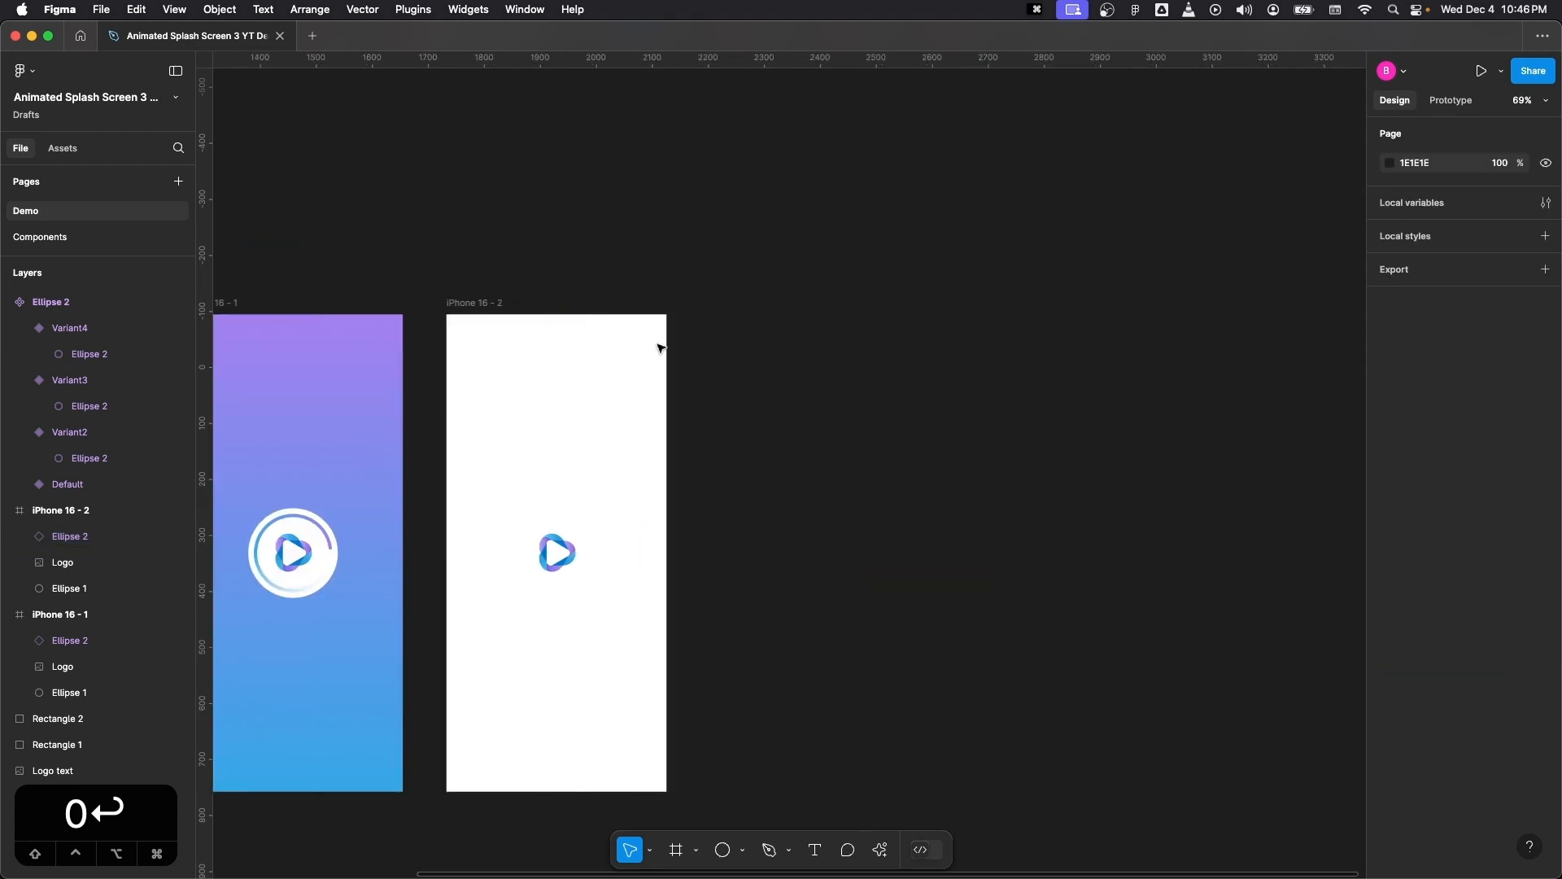
left_click(481, 306)
left_click_drag(475, 306, 1001, 309)
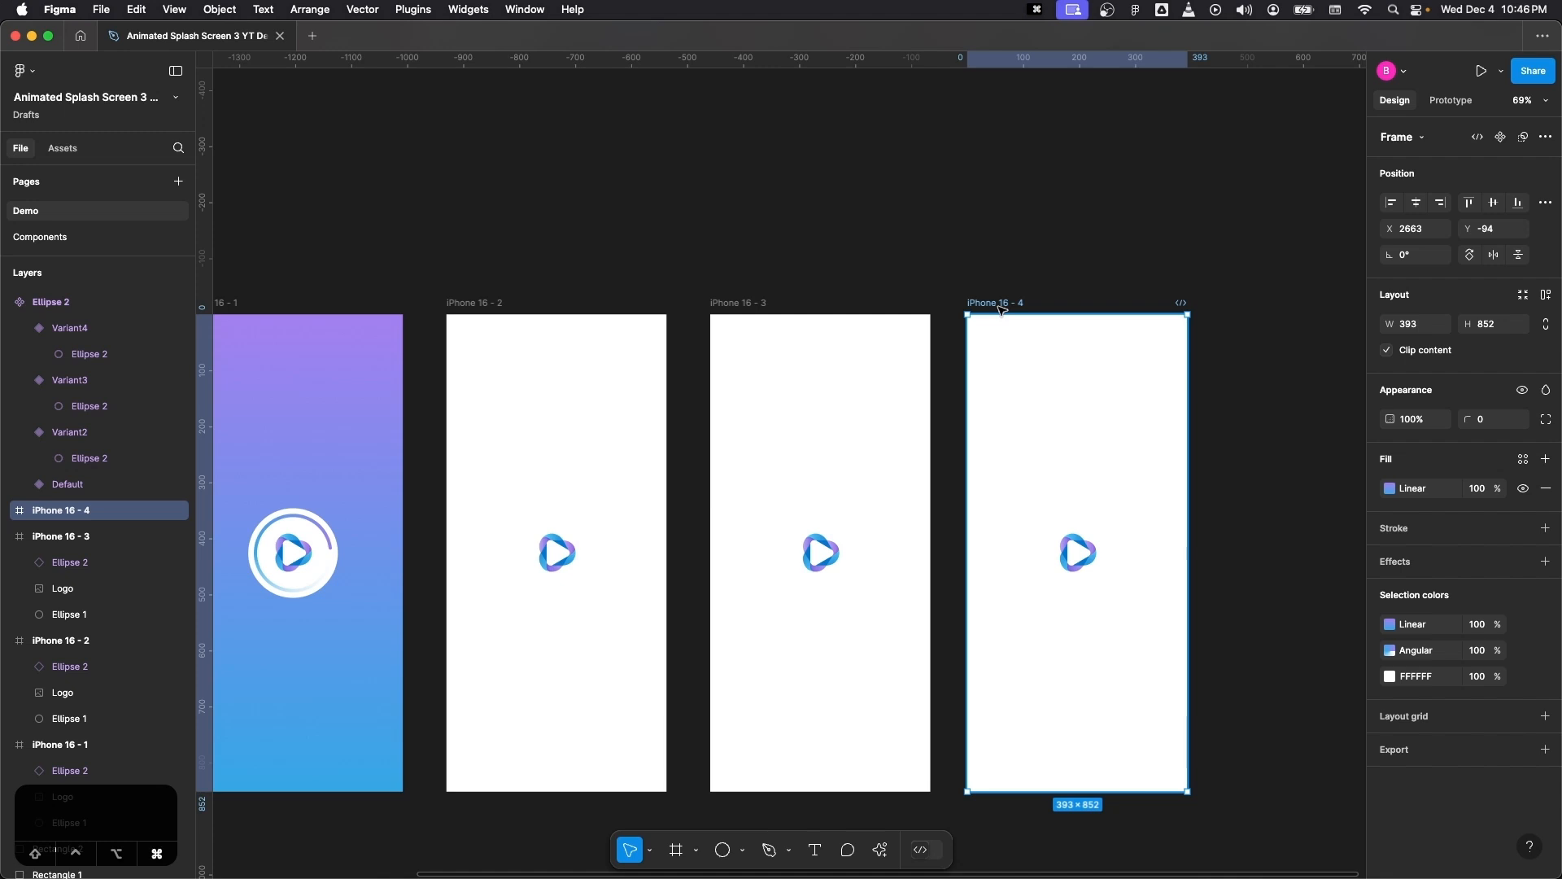
- Move the HeyGen logo text above the iPhone 16 - 3 frame and paste a copy of it into iPhone 16 - 4
scroll(1001, 309, "down", 5)
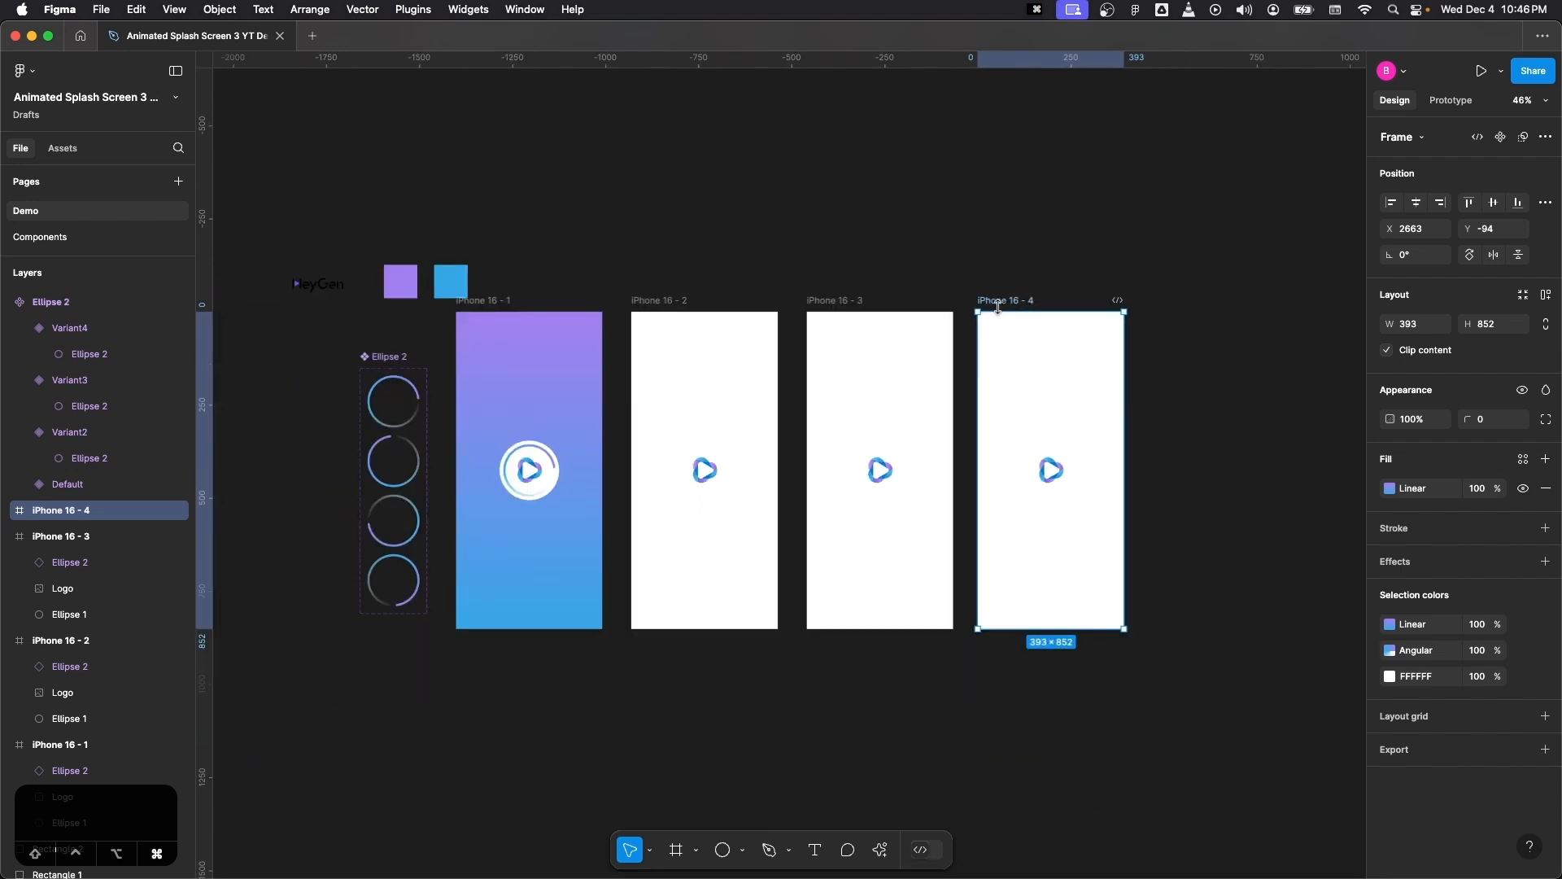
left_click_drag(323, 292, 909, 255)
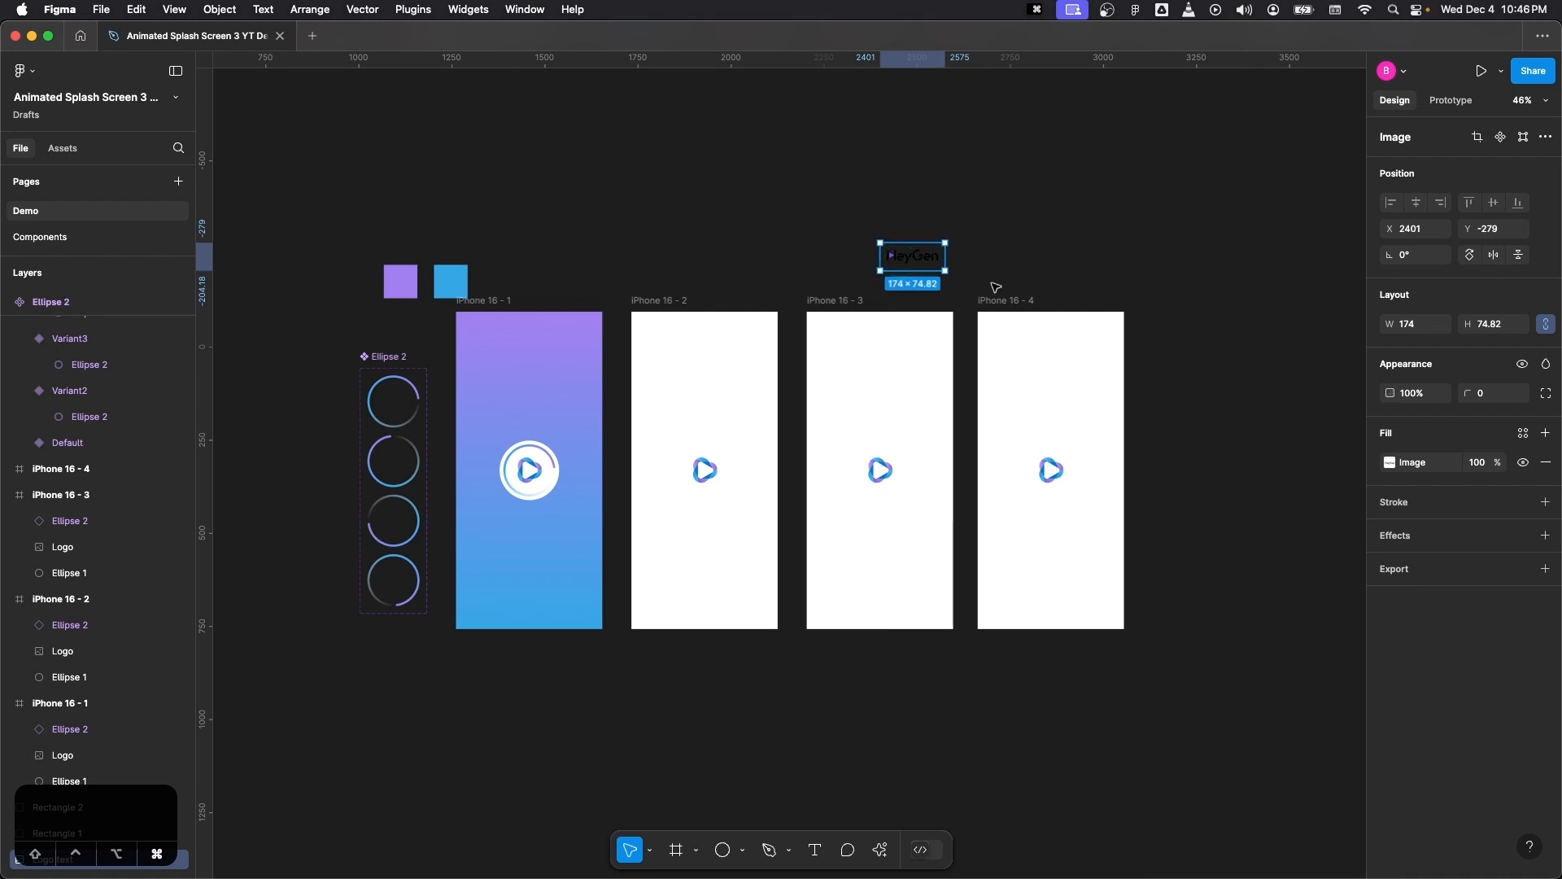
scroll(886, 252, "up", 3)
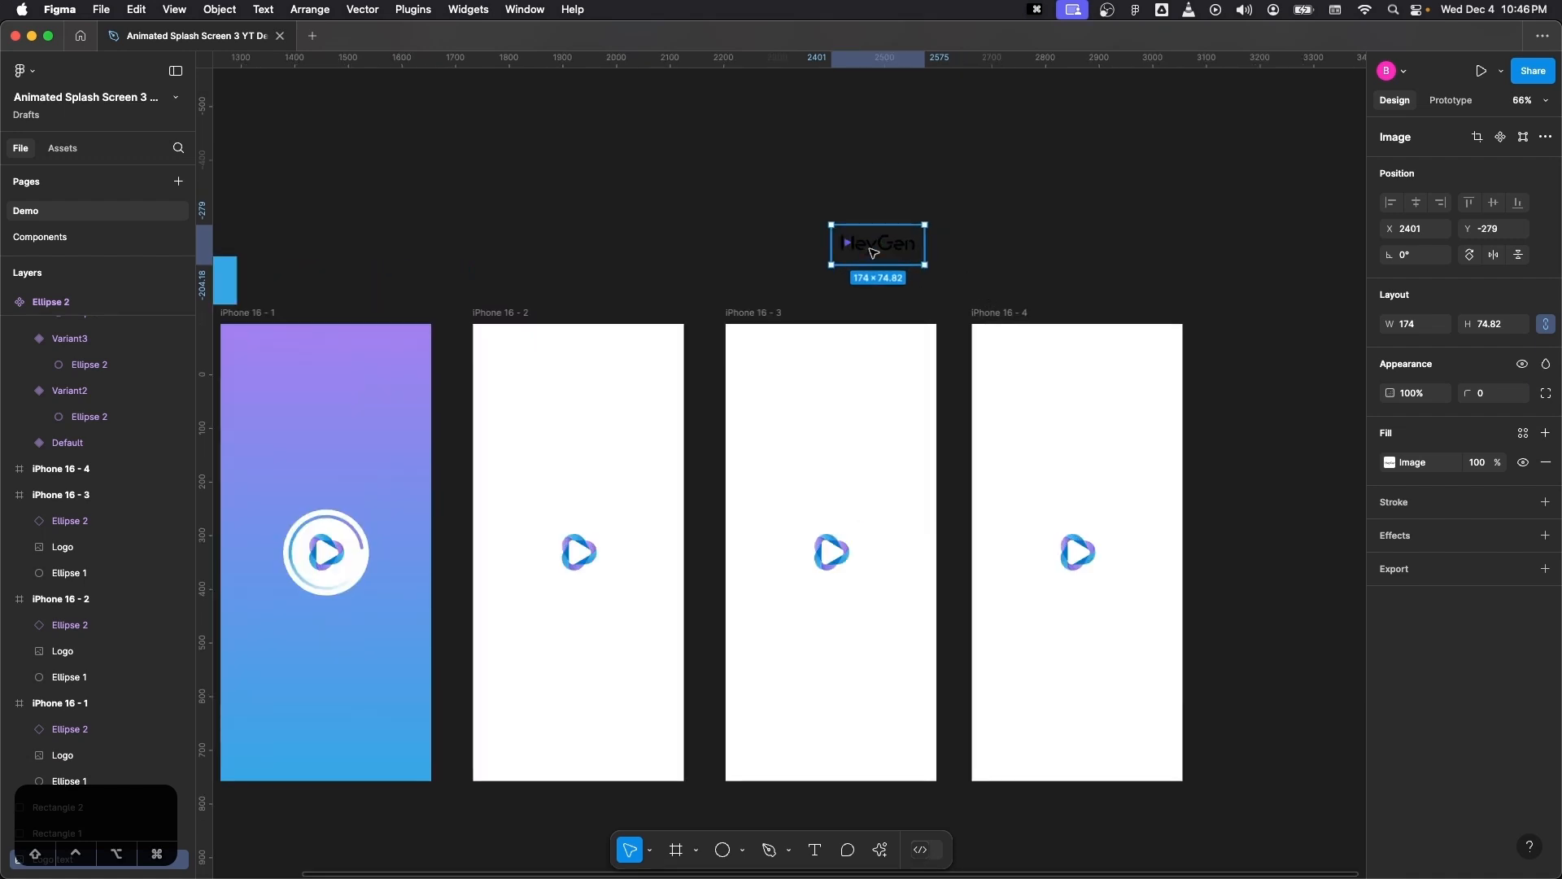
left_click(997, 319)
key("super+v")
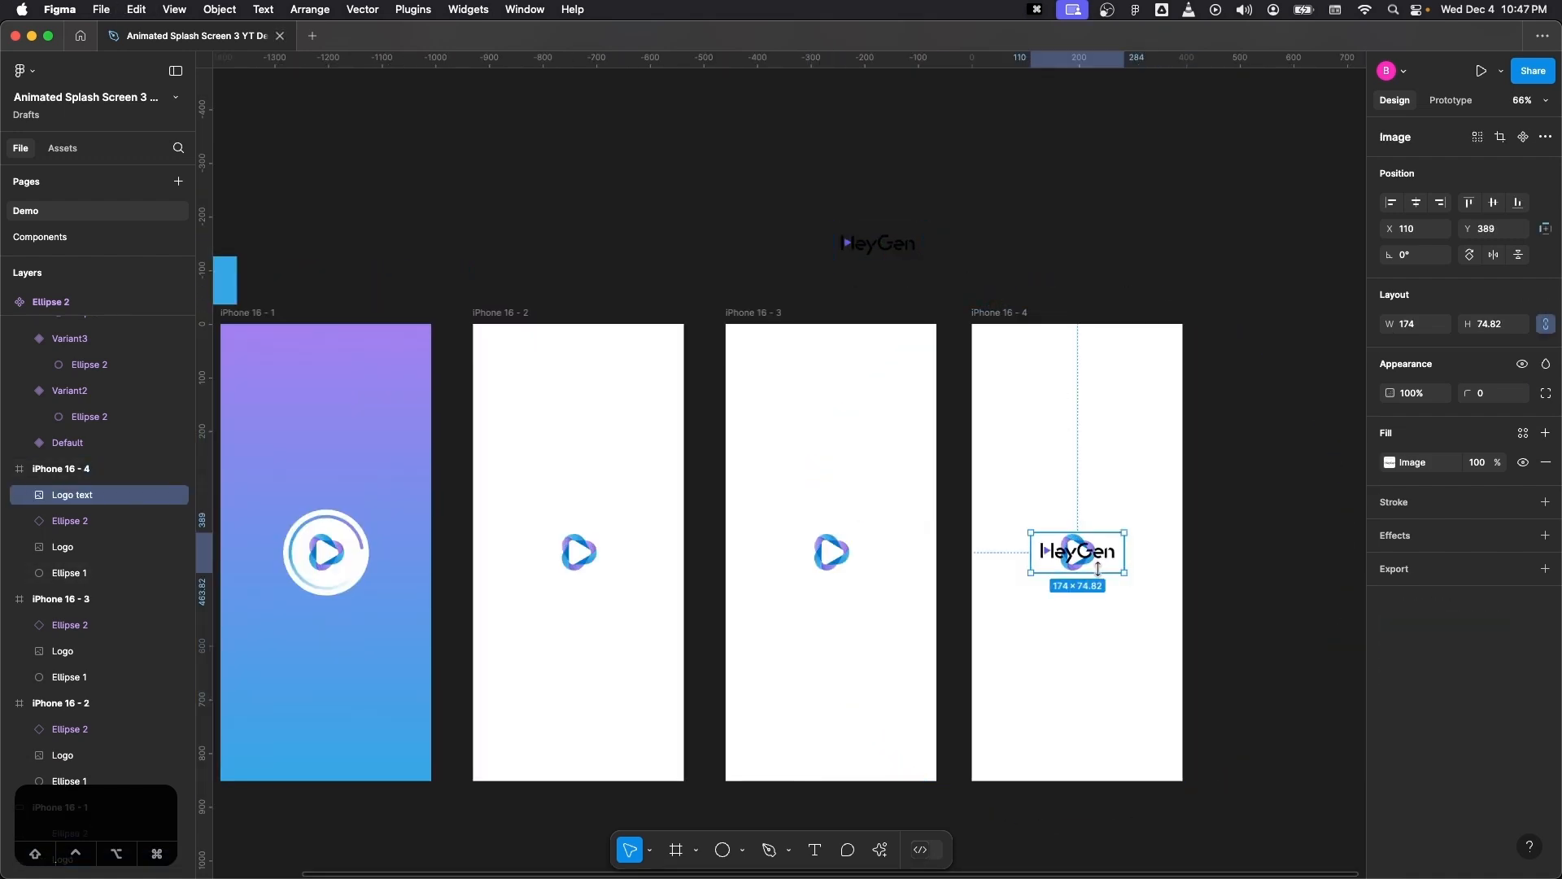
- Shift the HeyGen text in iPhone 16 - 4 horizontally to the right, to X 180
scroll(1099, 562, "up", 3)
left_click_drag(1101, 563, 1131, 561)
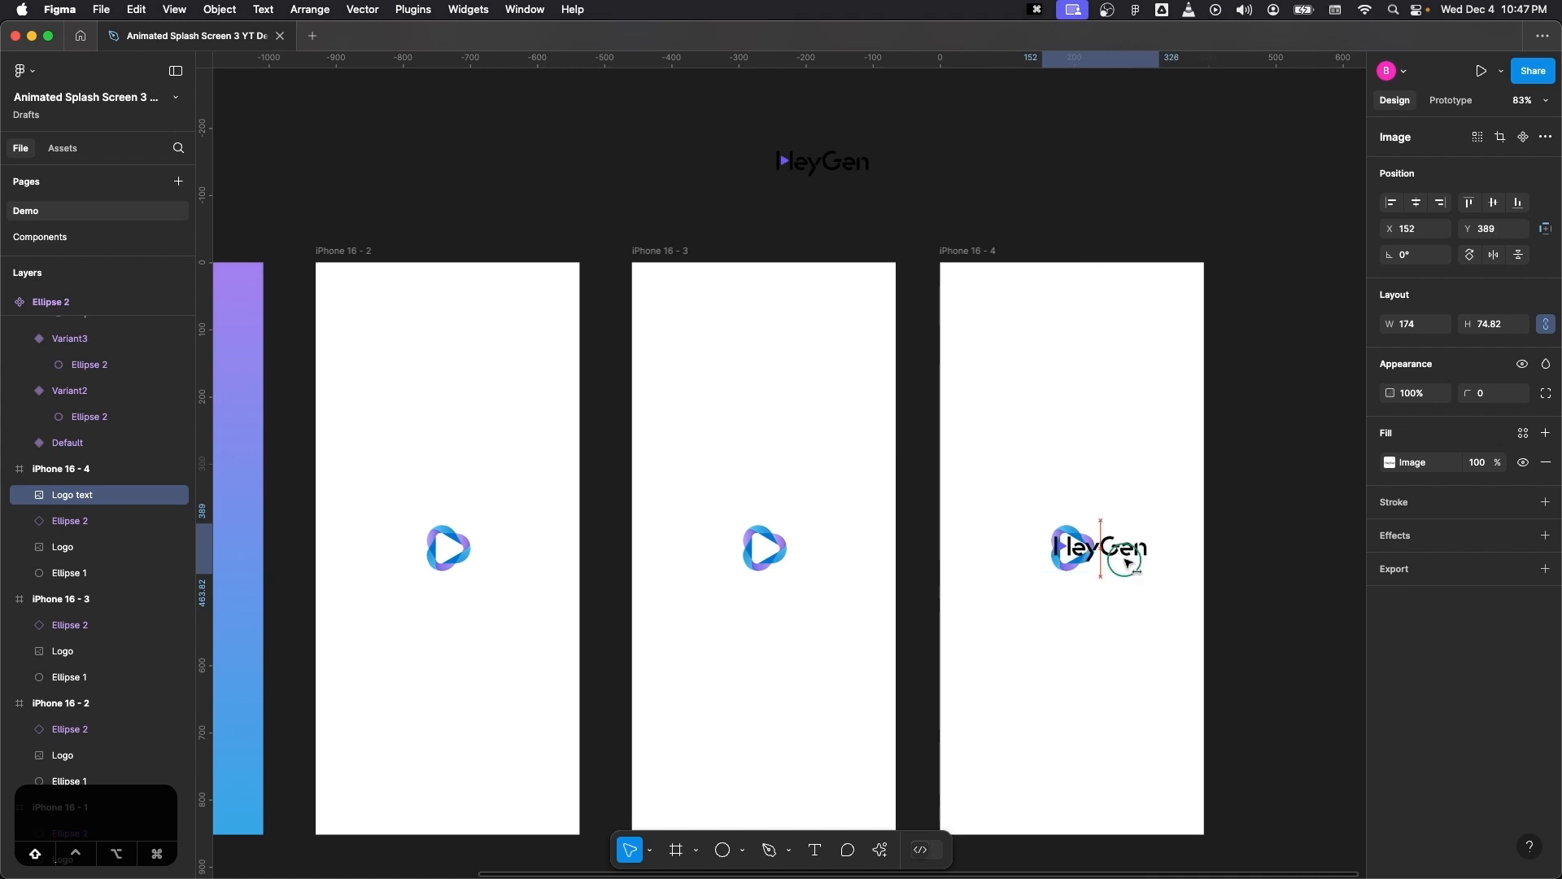
left_click(69, 546)
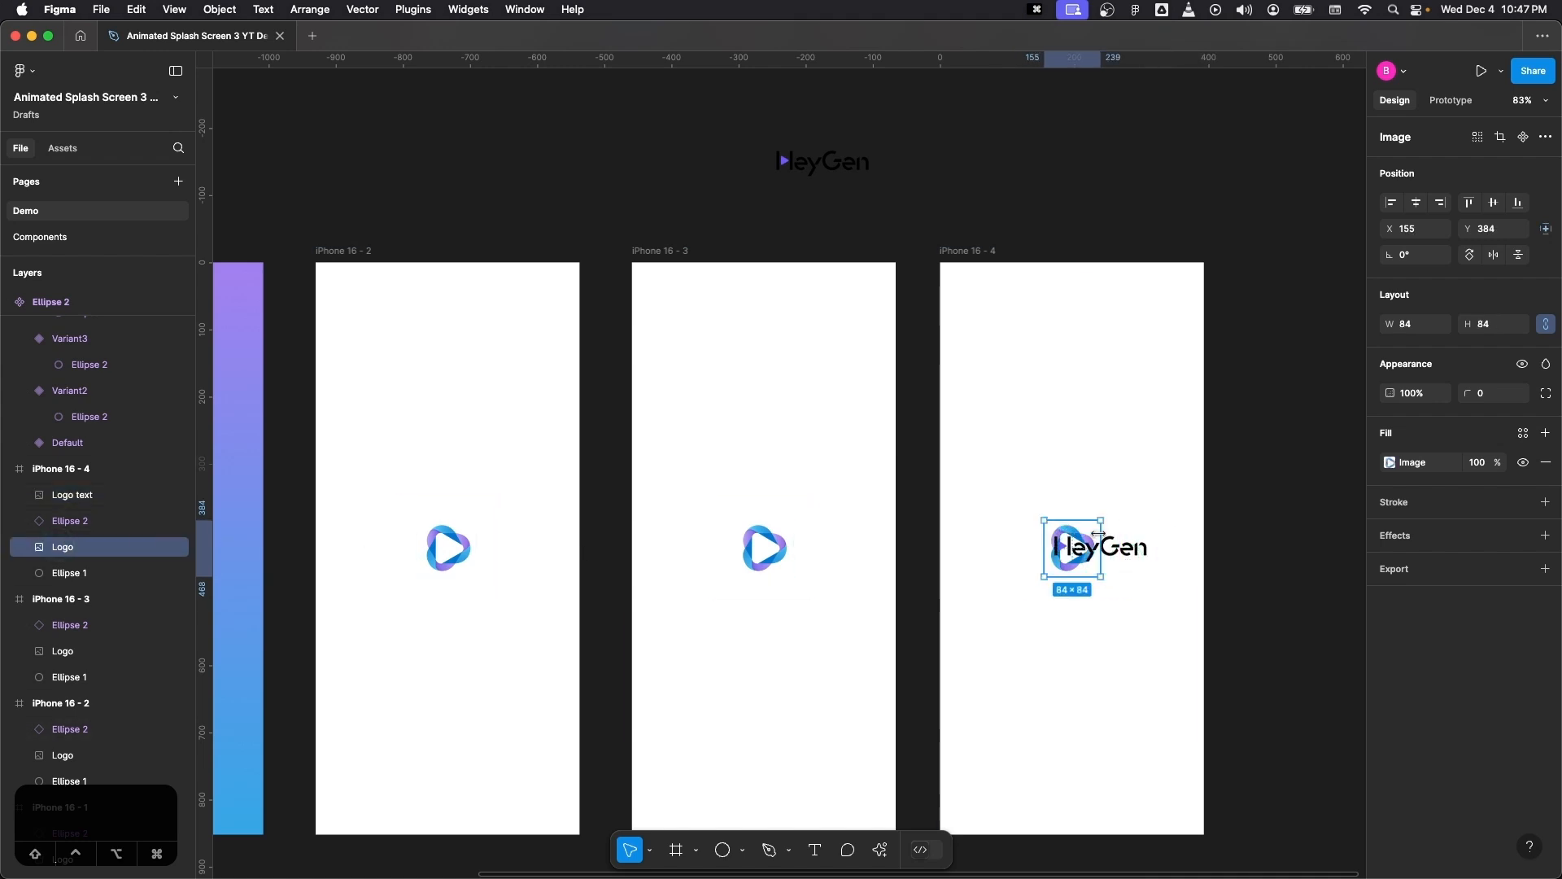
left_click(1065, 524)
scroll(1066, 523, "up", 3)
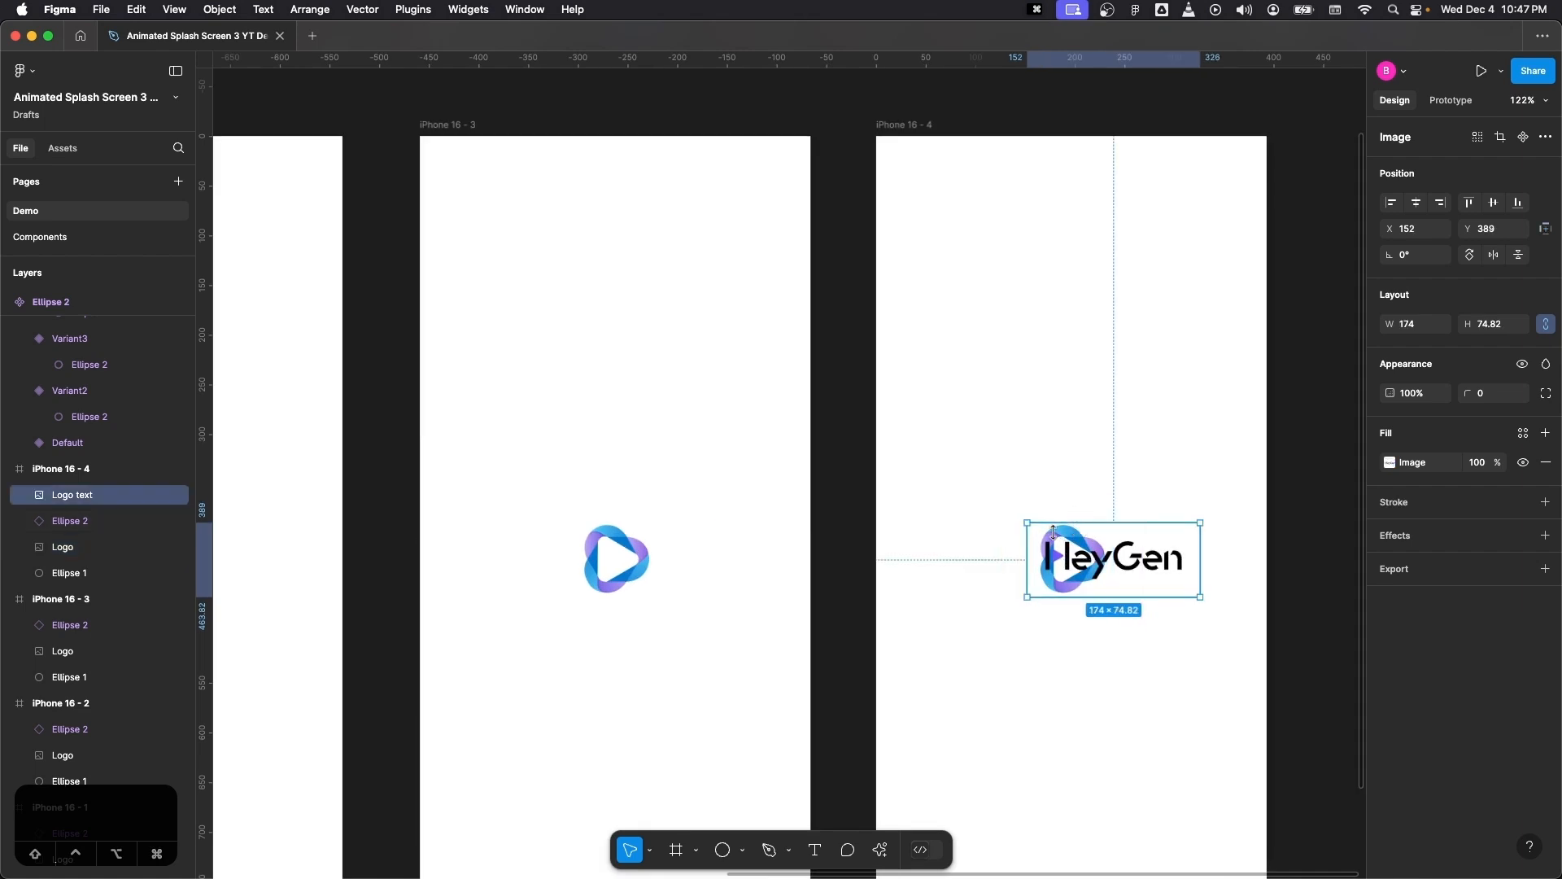
left_click_drag(1134, 566, 1162, 565)
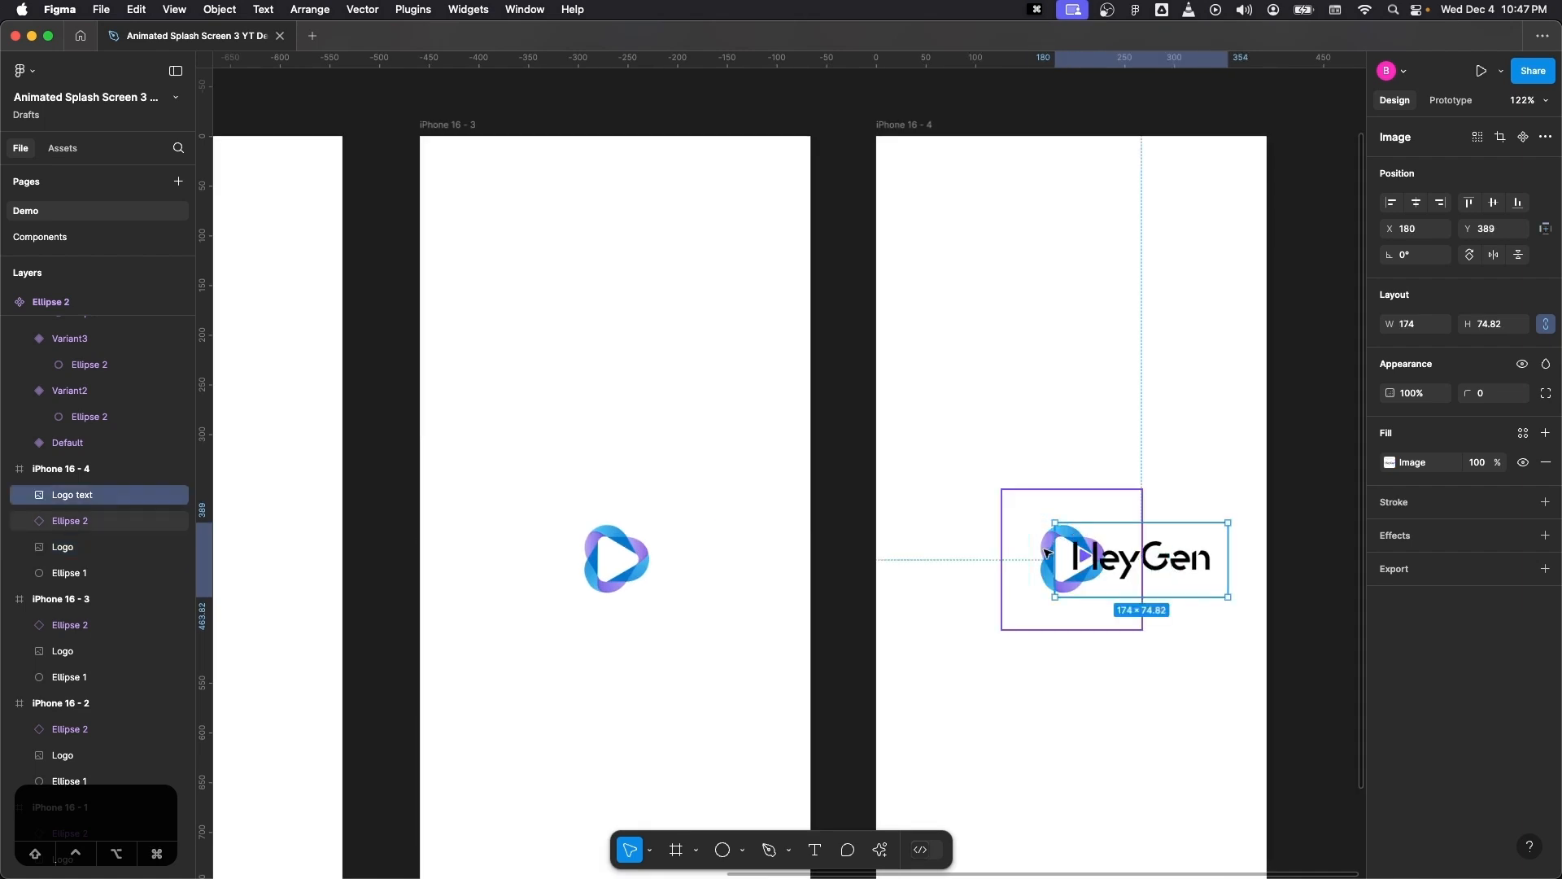
- Select the Logo layer in iPhone 16 - 4 and nudge it left to X 85, clear of the HeyGen text
left_click(1049, 550)
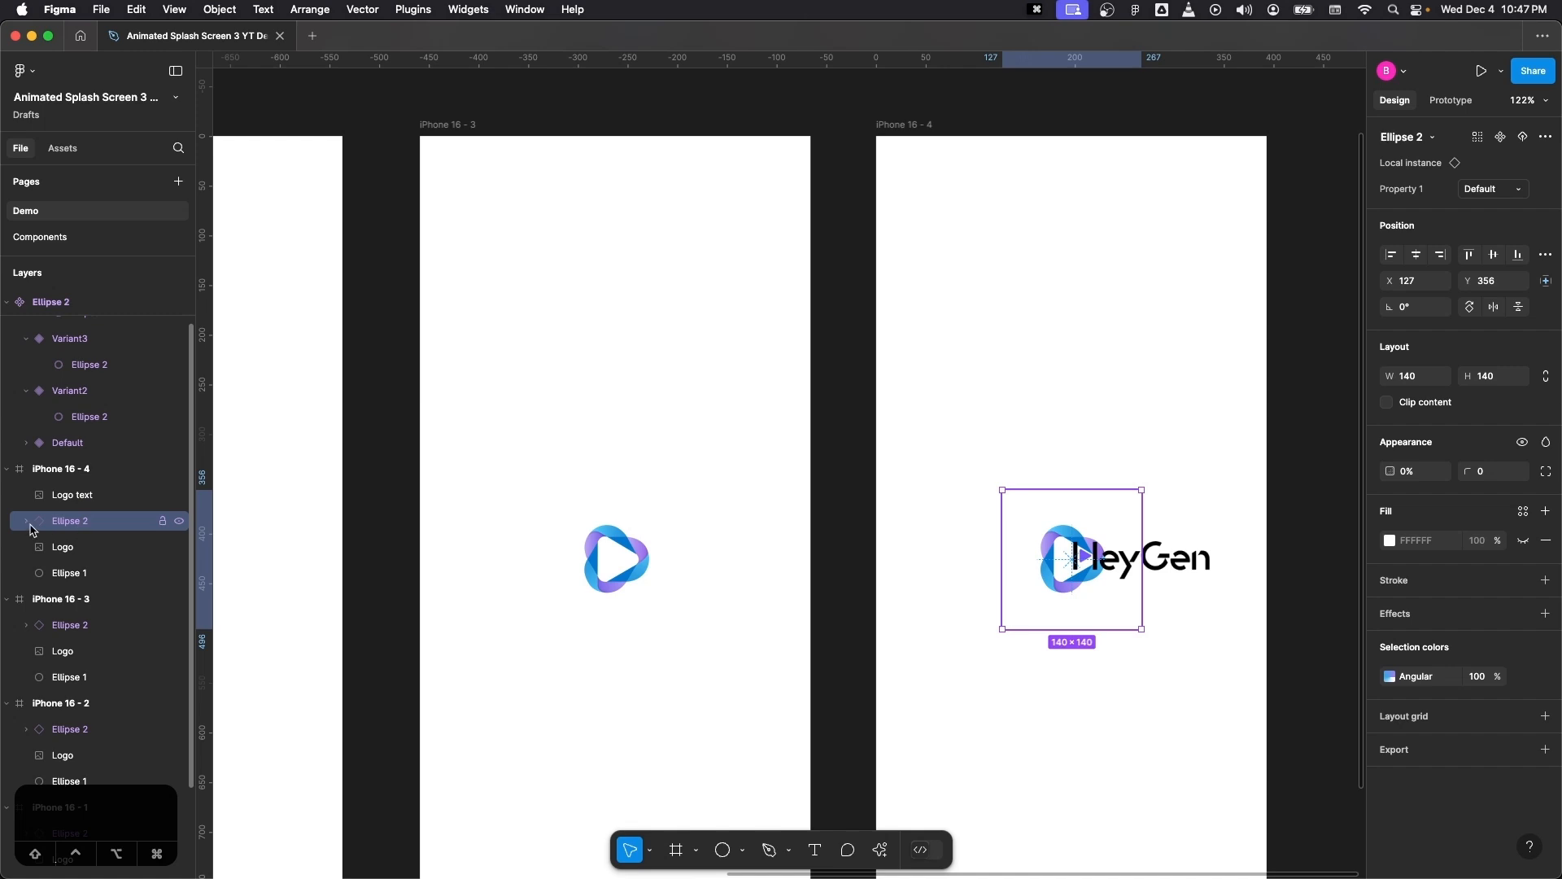
left_click(65, 547)
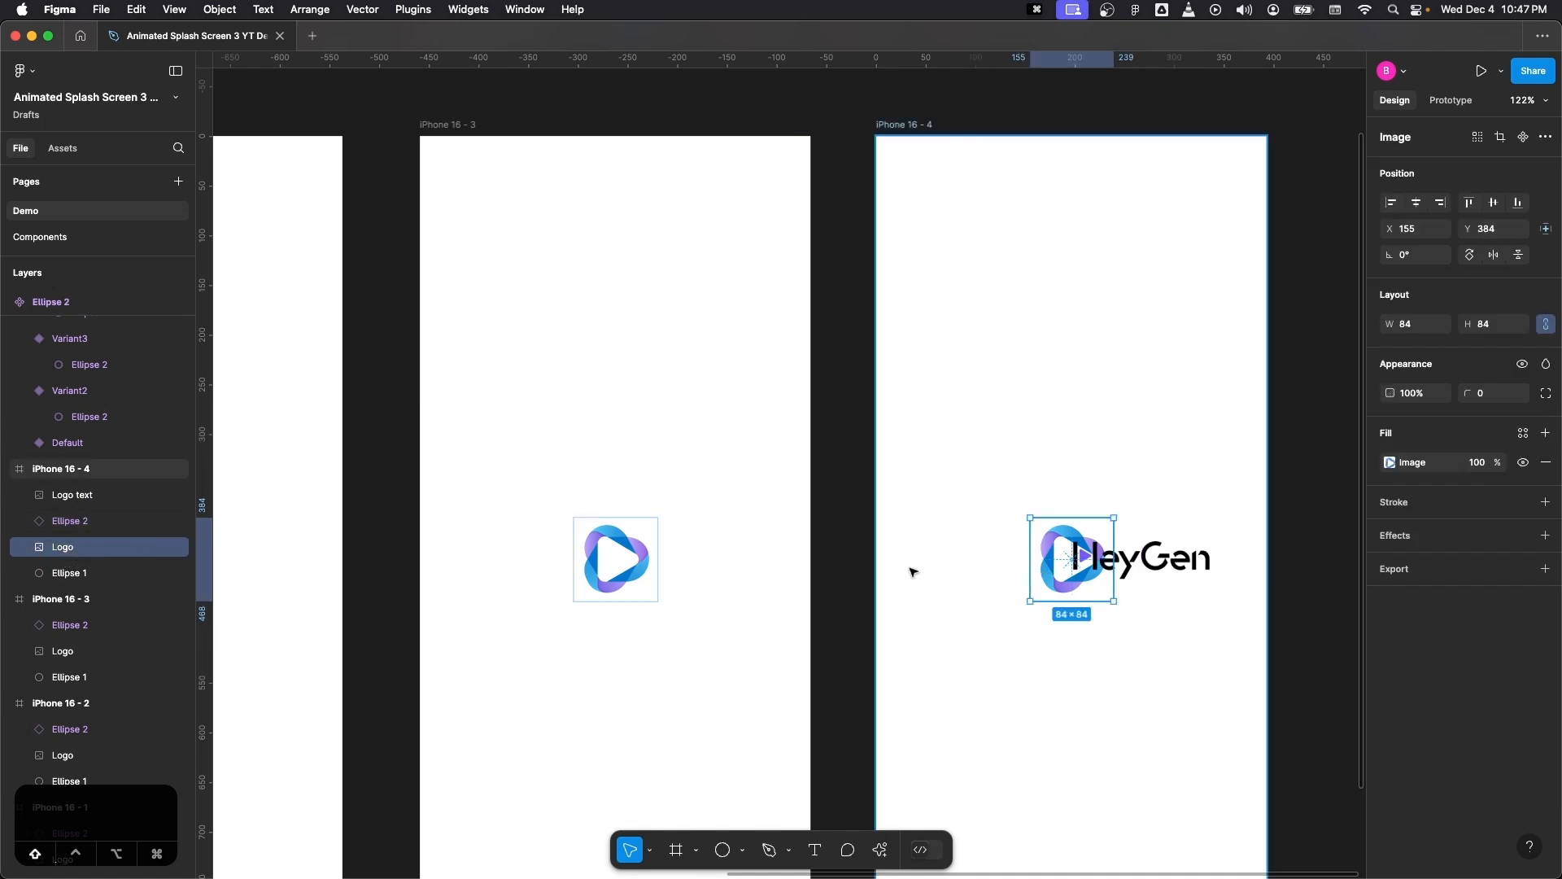
key("shift+Left")
key("shift+Left")
key("shift+Left")
key("shift+Left")
key("shift+Left")
key("shift+Left")
key("shift+Left")
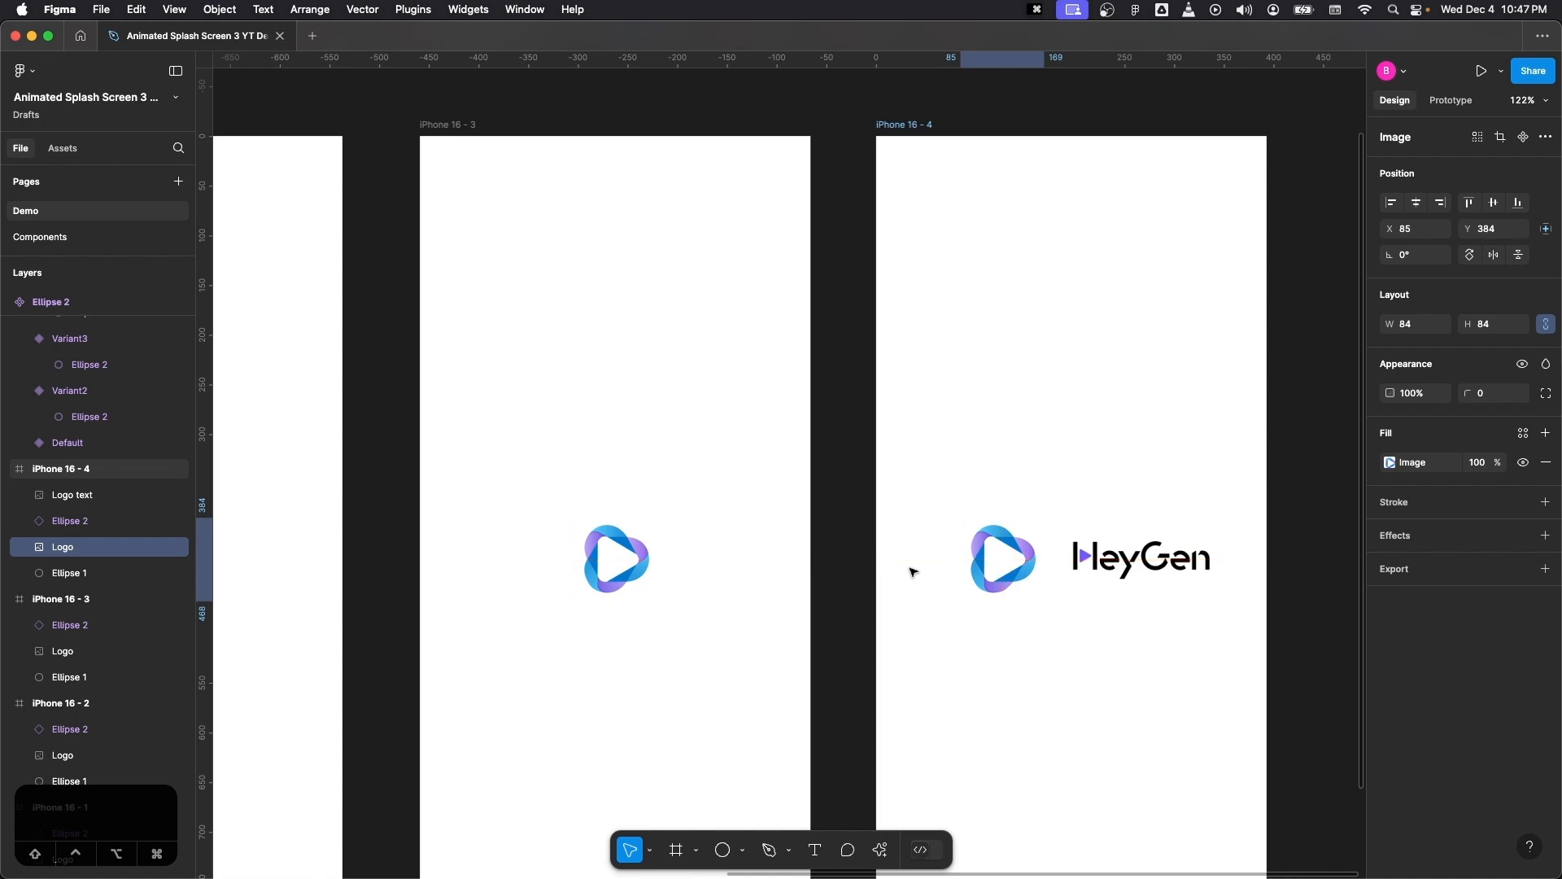
- Bring the logo and HeyGen text closer together in the middle of iPhone 16 - 4, with the logo at X 73
left_click(1176, 568, "shift")
left_click_drag(1176, 567, 1153, 567)
left_click(987, 581)
left_click_drag(987, 580, 995, 585)
scroll(1228, 586, "right", 3)
left_click(1229, 586)
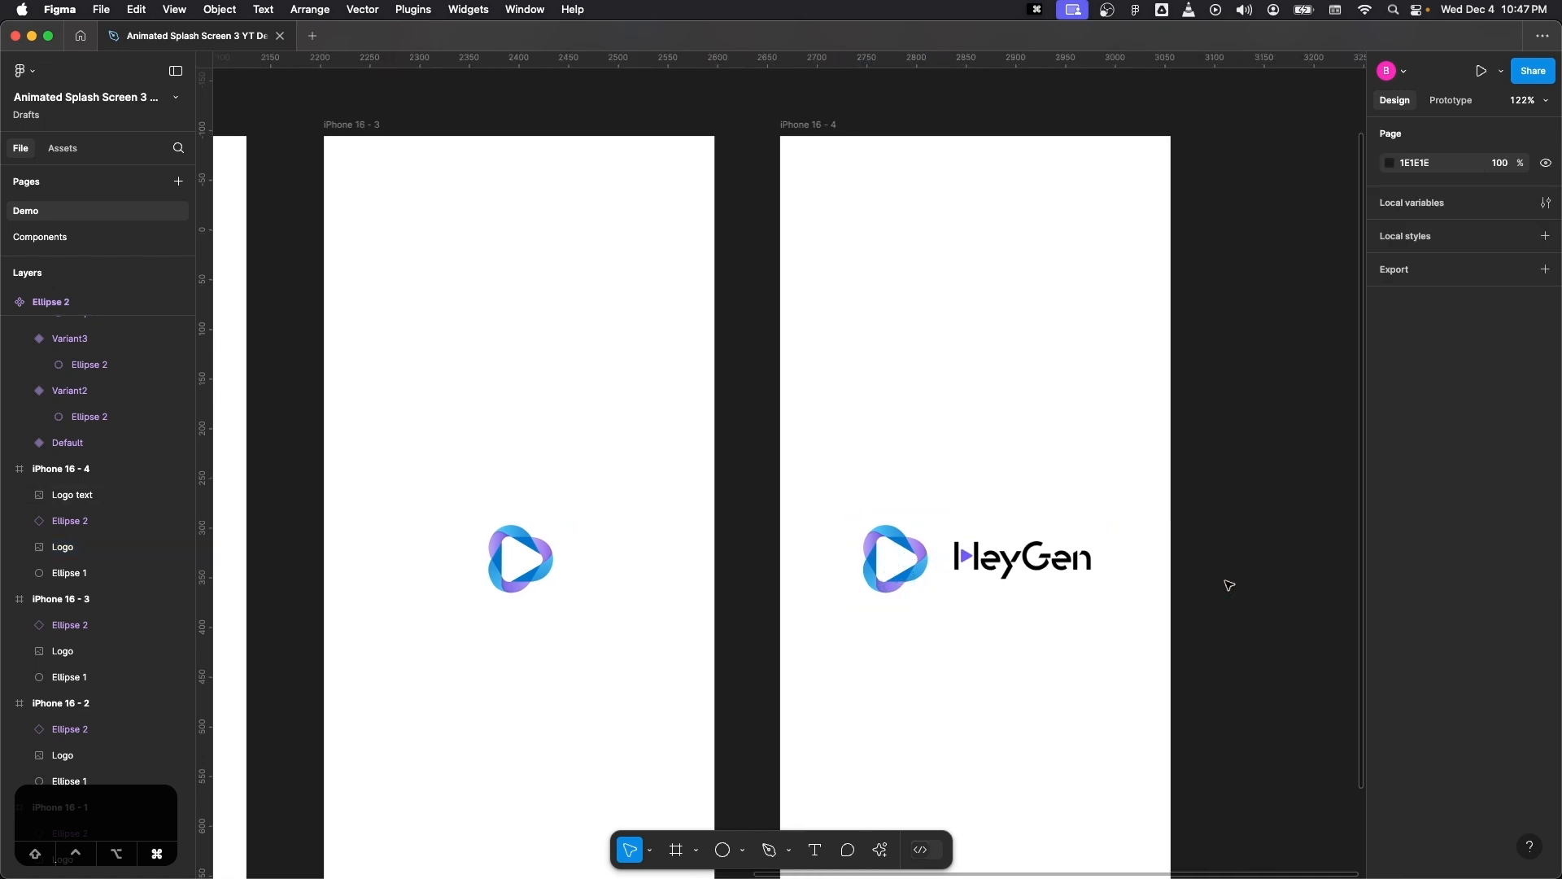
- Check the X position of the logo in iPhone 16 - 4
scroll(1227, 584, "down", 5)
left_click(991, 576)
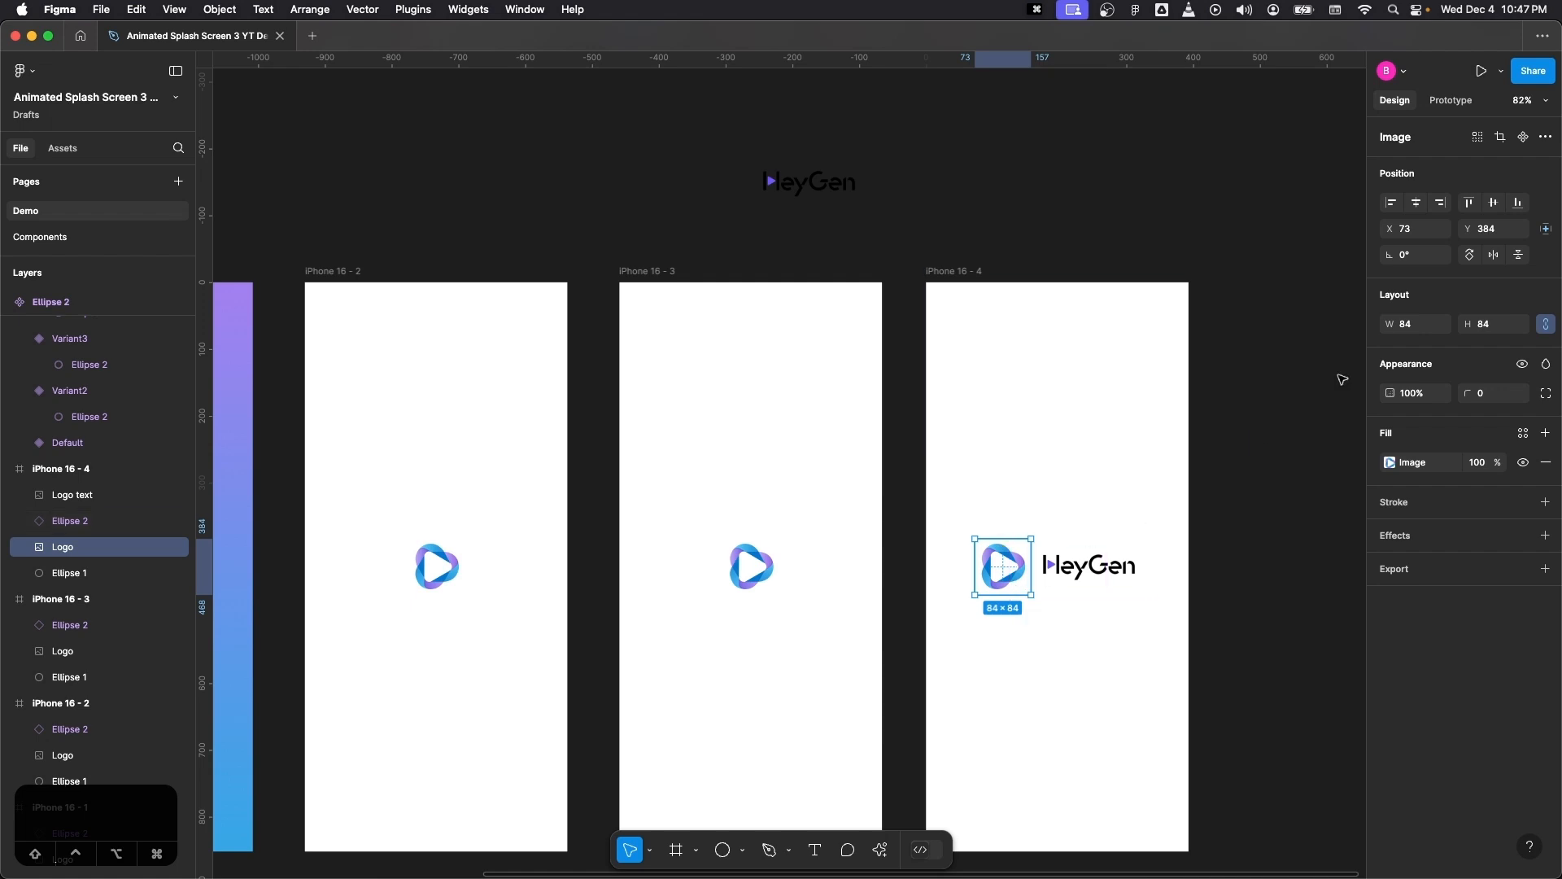
left_click(1419, 235)
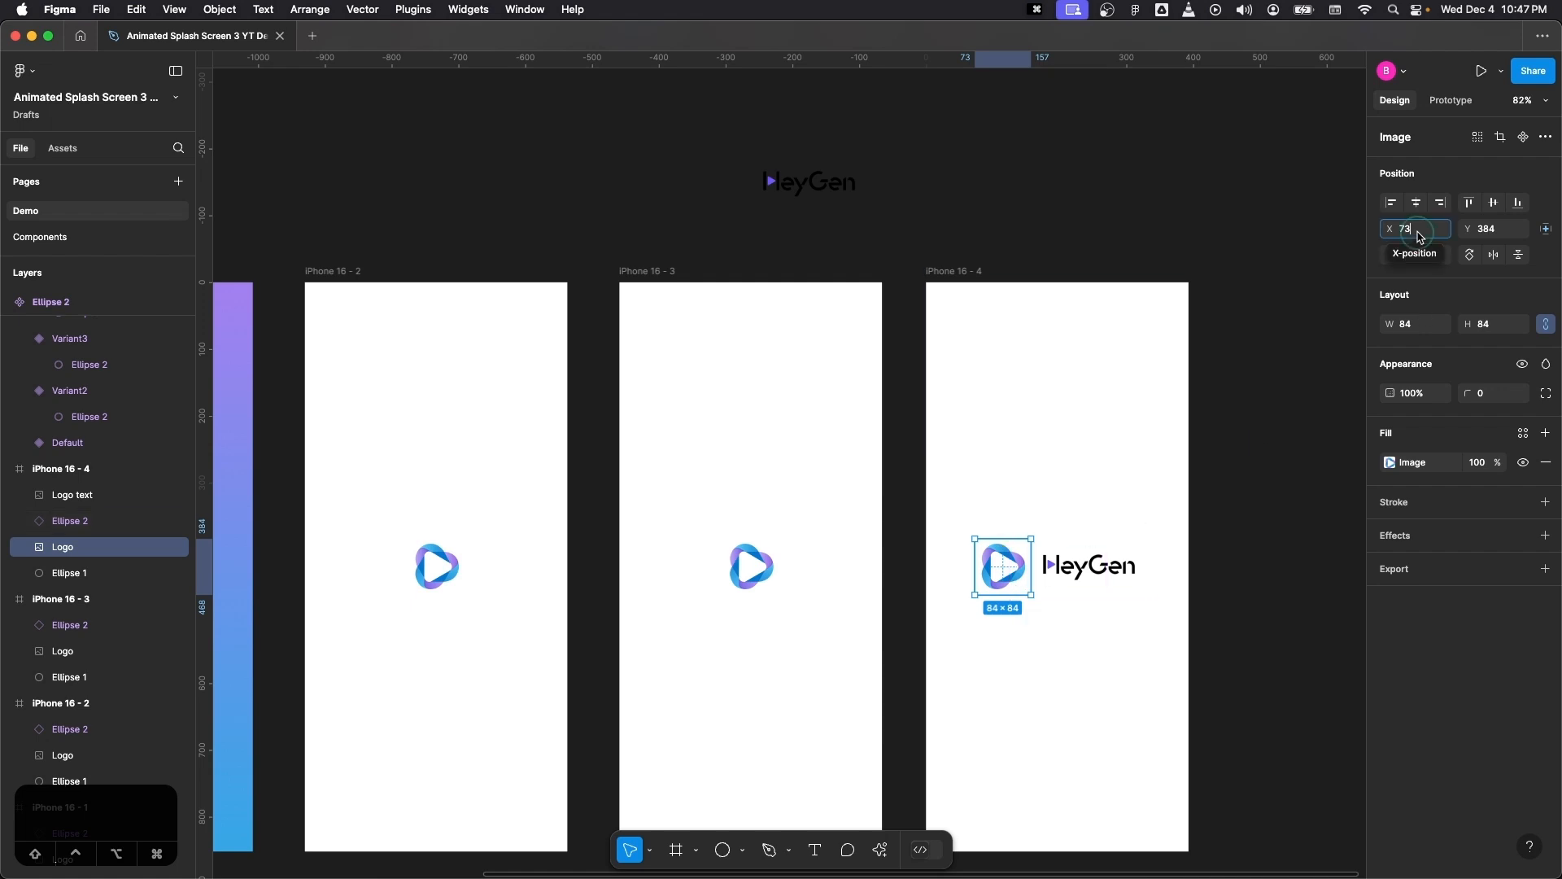
- Lock the transparent Ellipse 2 ring instance covering the logo in iPhone 16 - 3
left_click(746, 570)
left_click(163, 627)
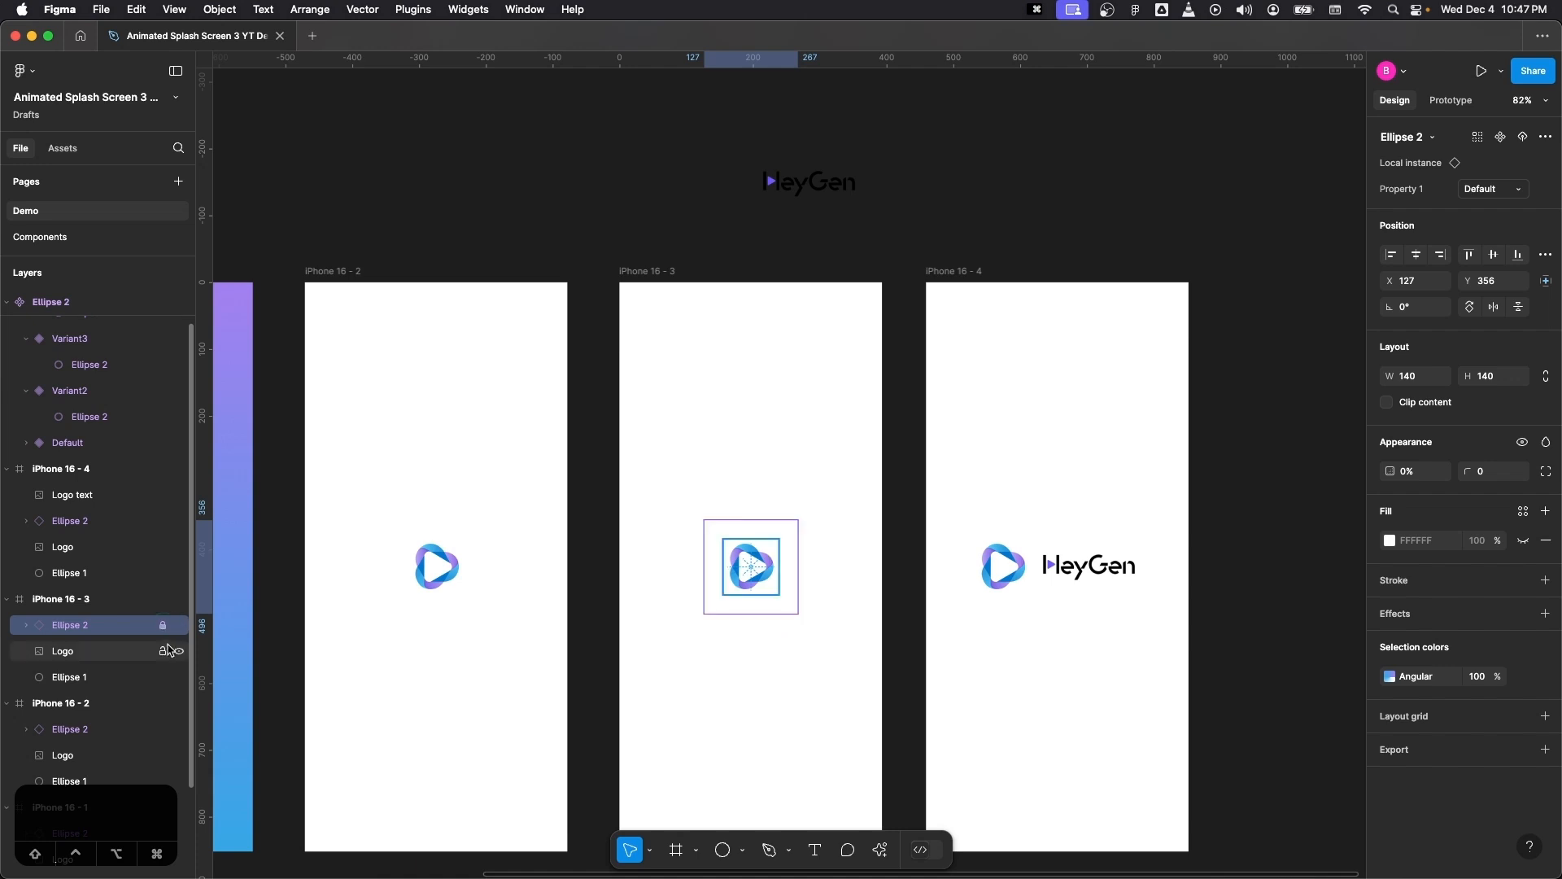
- Move the Logo layer in iPhone 16 - 3 to X 73
left_click(124, 659)
left_click(1414, 234)
key("Return")
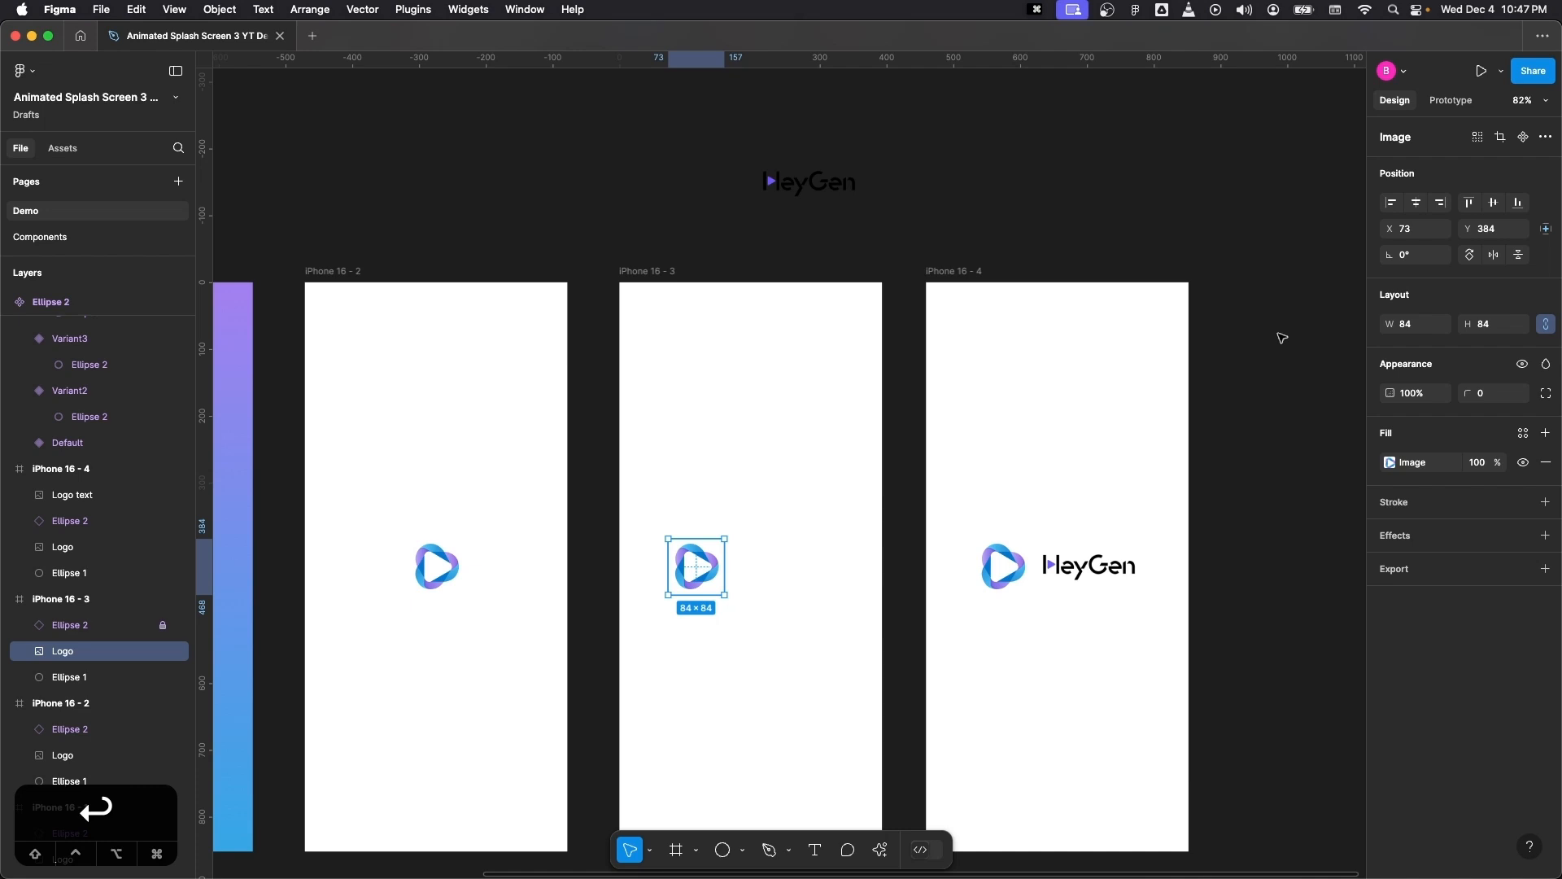
left_click(1282, 337)
- Copy the HeyGen logo text from iPhone 16 - 4 into iPhone 16 - 3 at the same position
left_click(1103, 573)
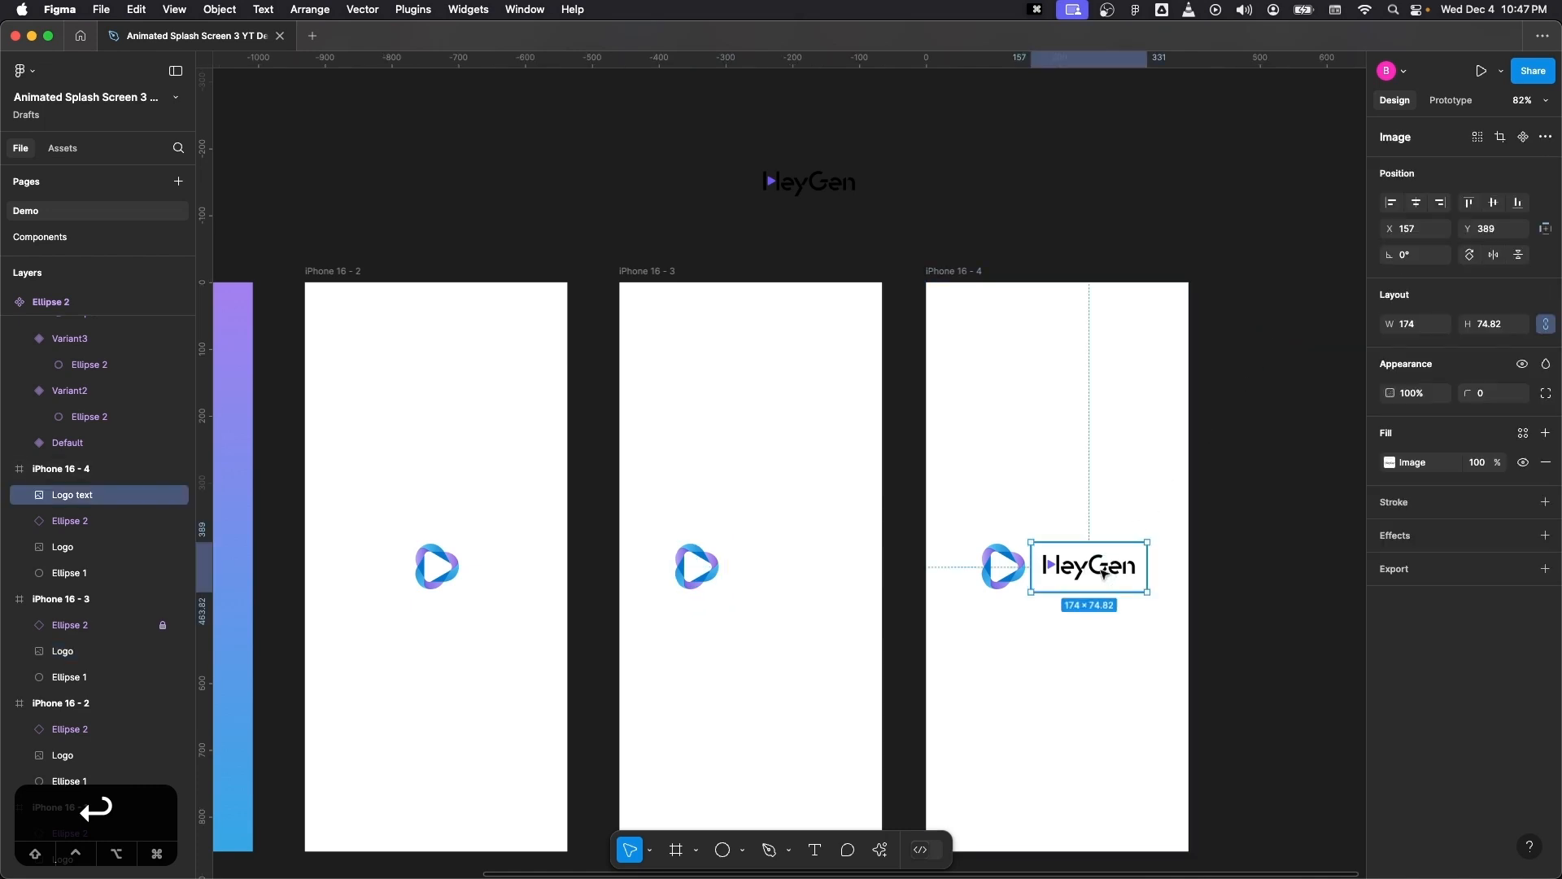
key("super+c")
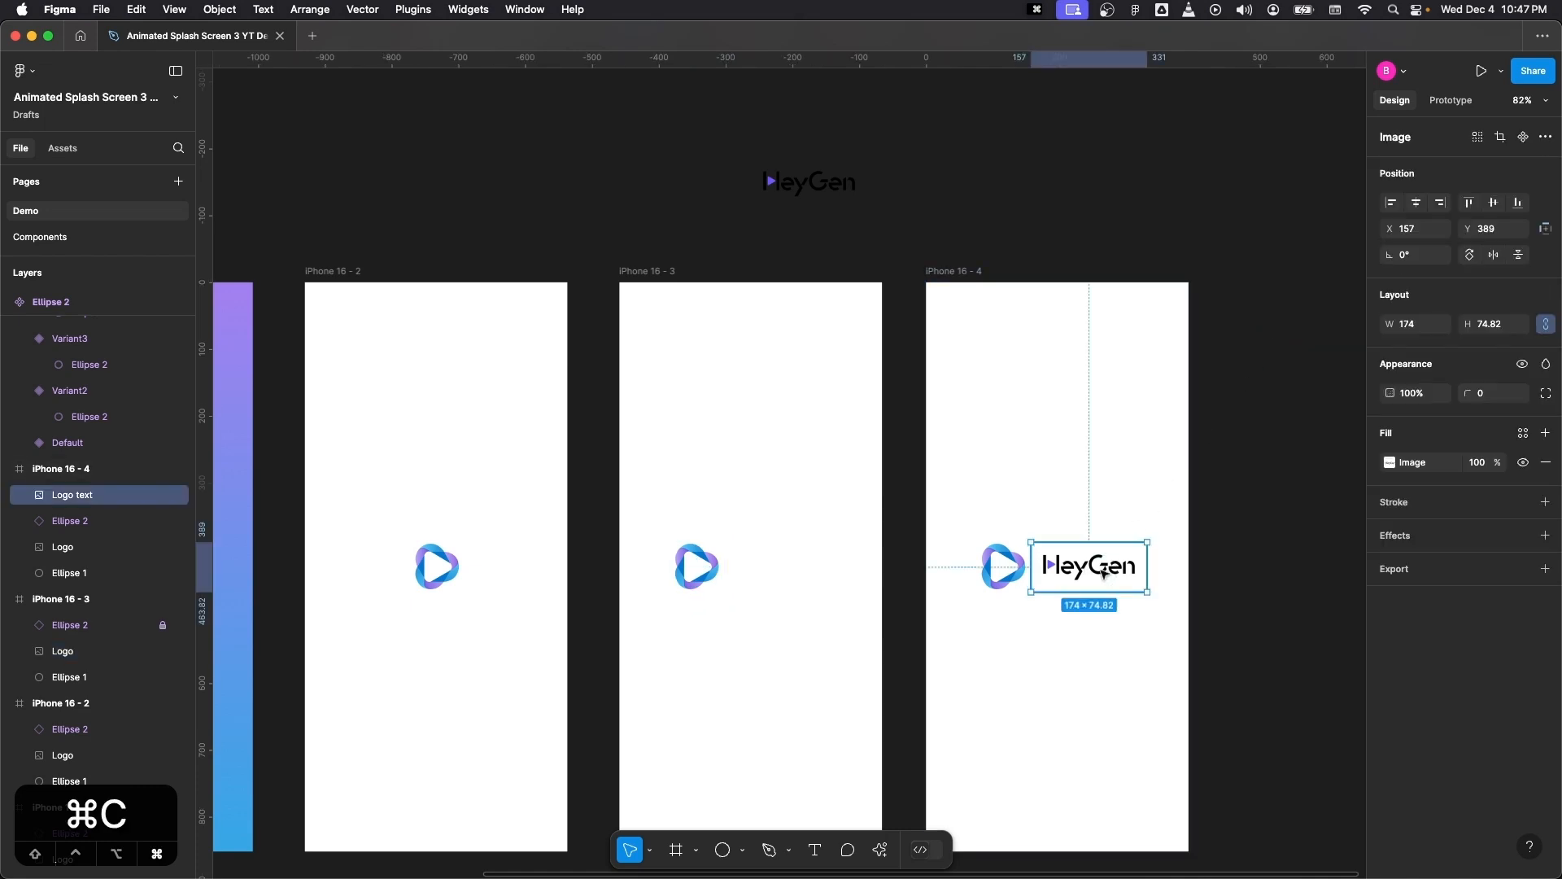
left_click(656, 272)
key("super+v")
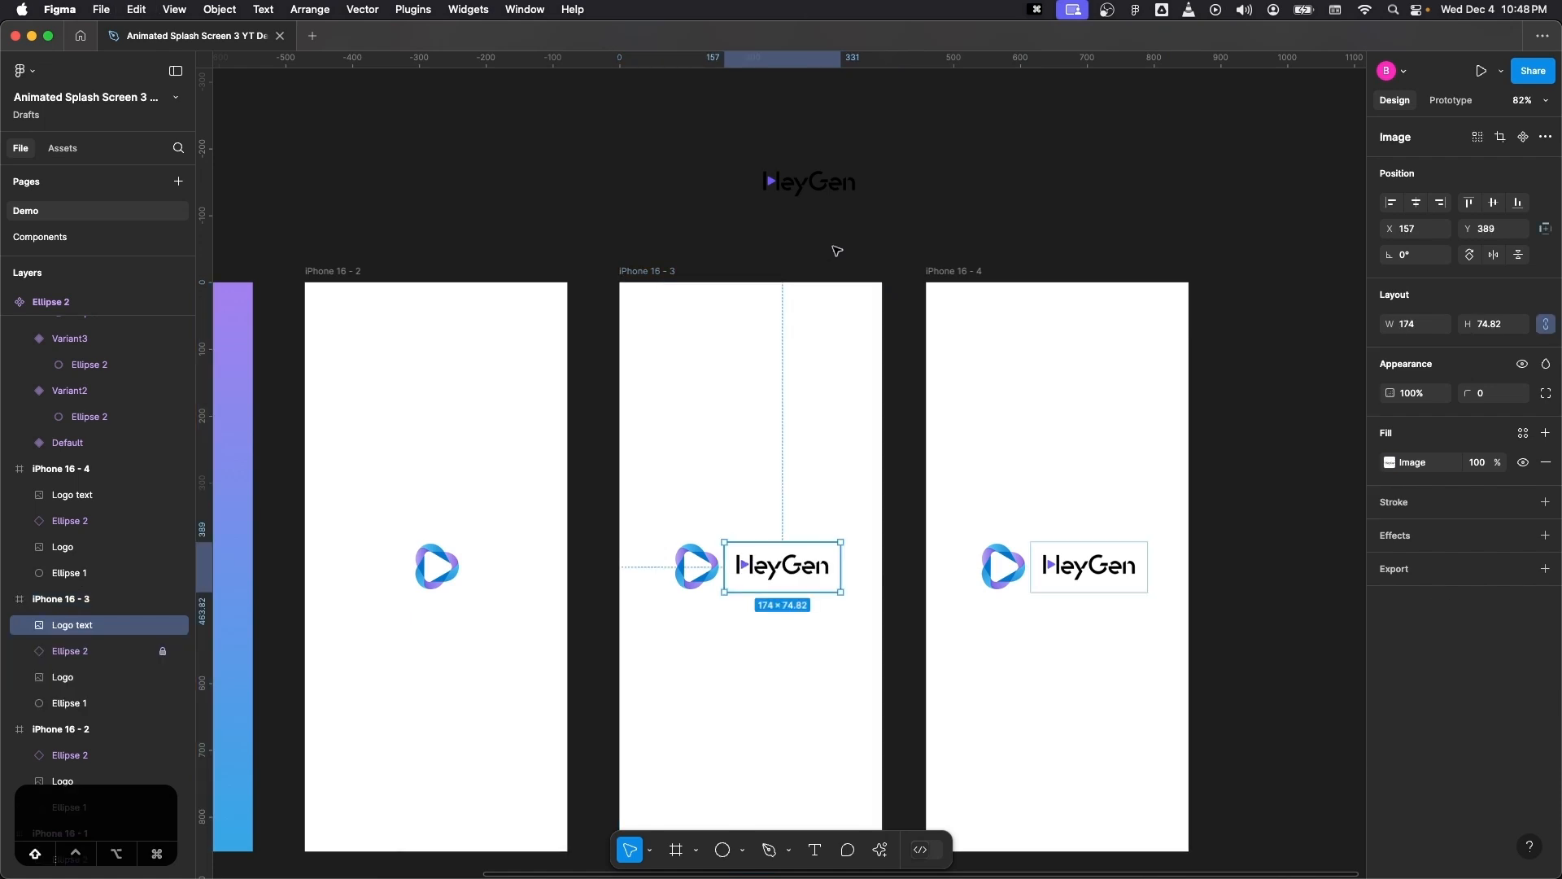
- Shift the logo text in iPhone 16 - 3 left to X 127 and set its opacity to 0%
key("shift+Left")
key("shift+Left")
key("shift+Left")
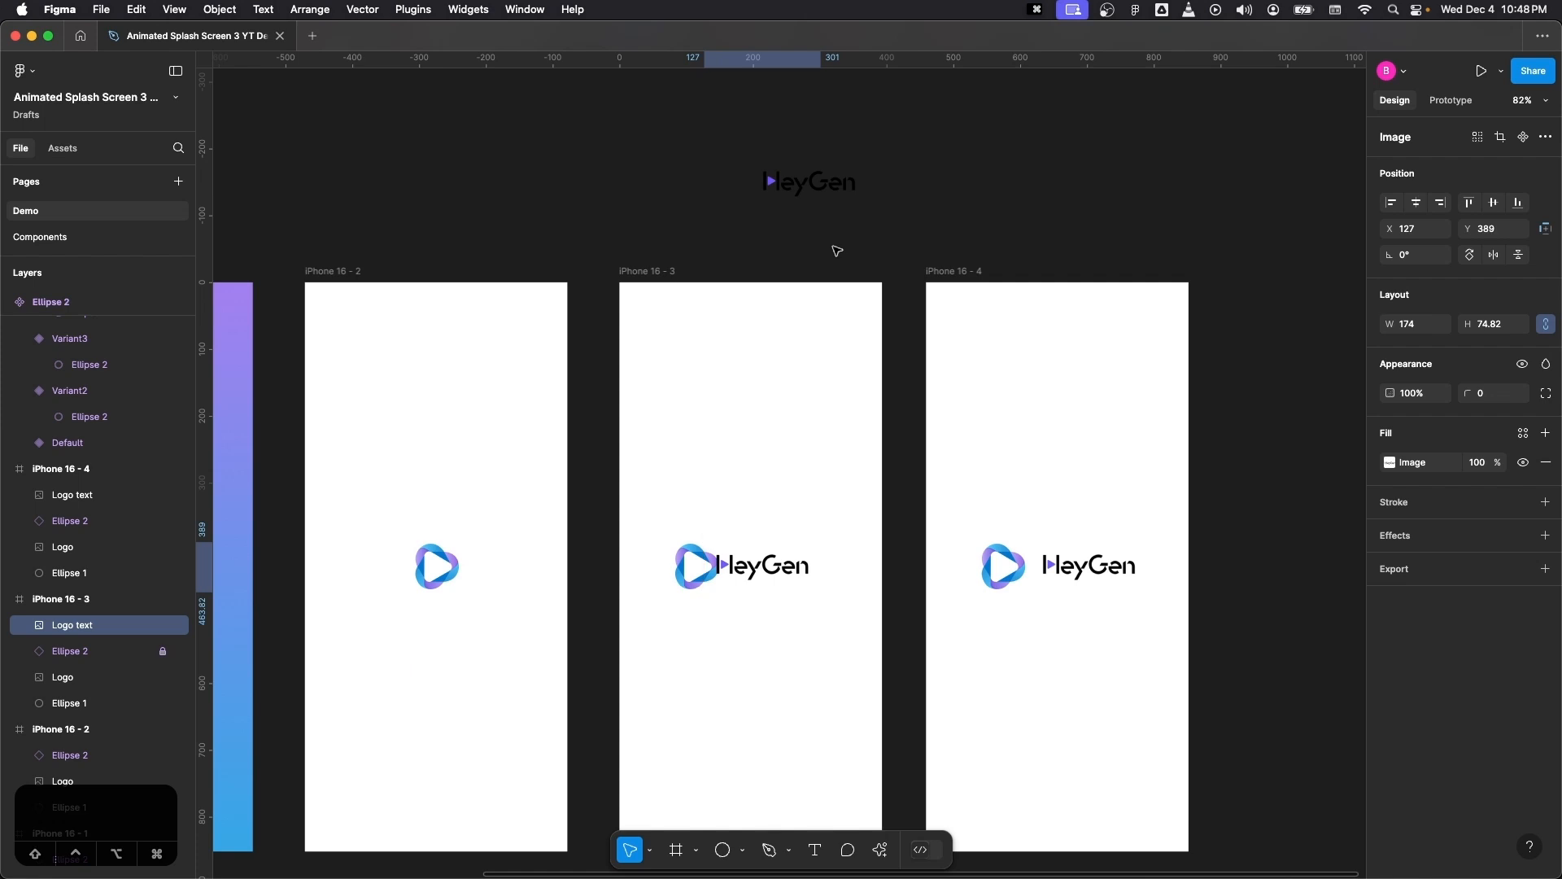
left_click(1439, 402)
type("0")
key("Return")
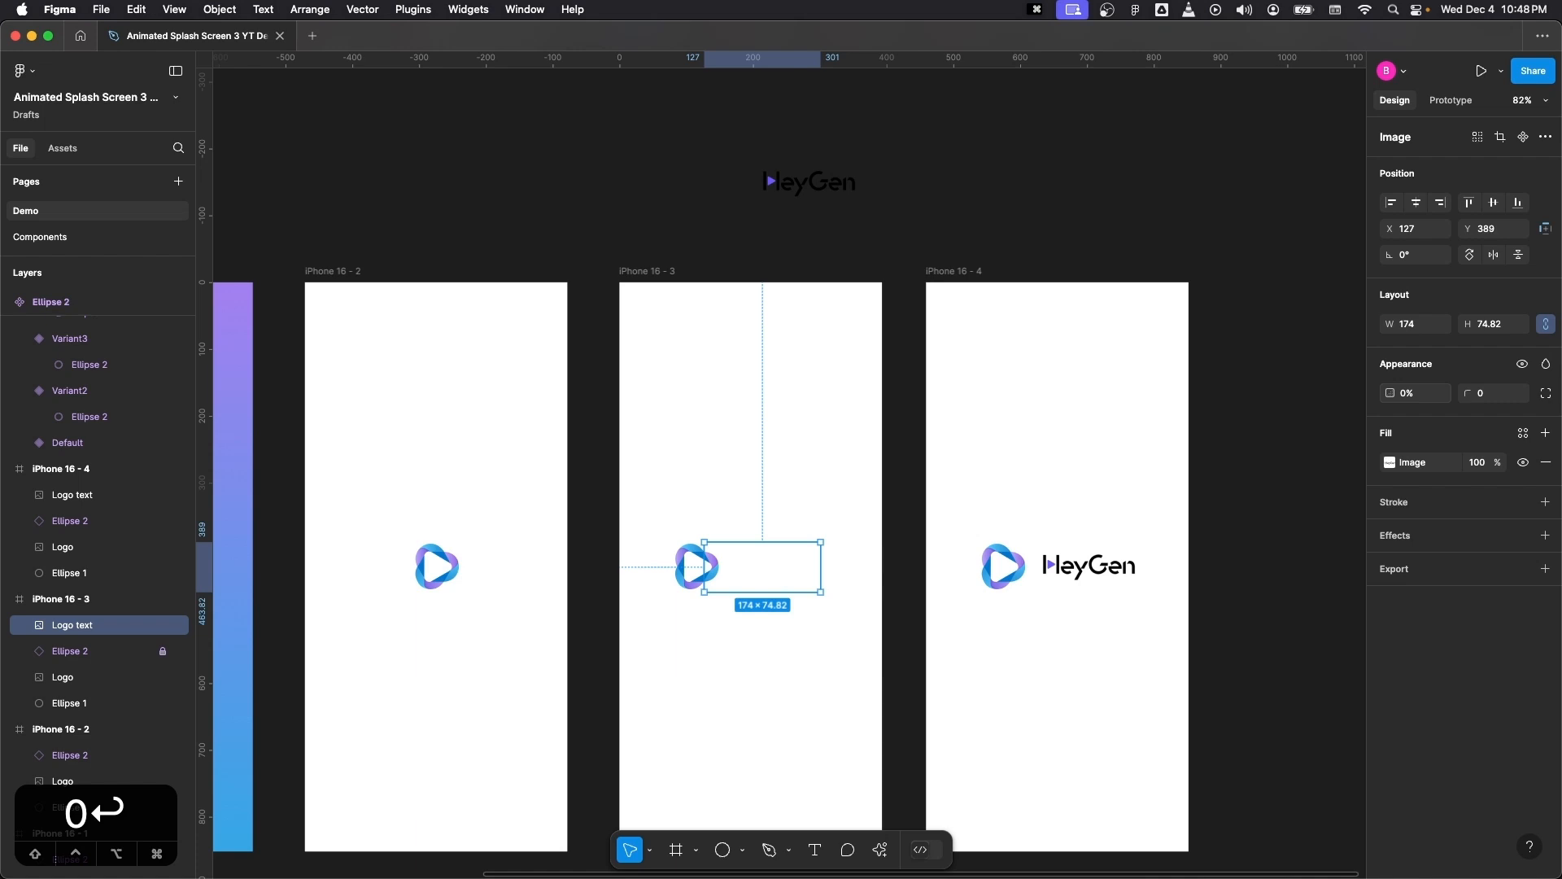
left_click(1272, 411)
- Insert the local Form component below the logo in iPhone 16 - 4, centred horizontally, at Y 518
scroll(1272, 411, "down", 5)
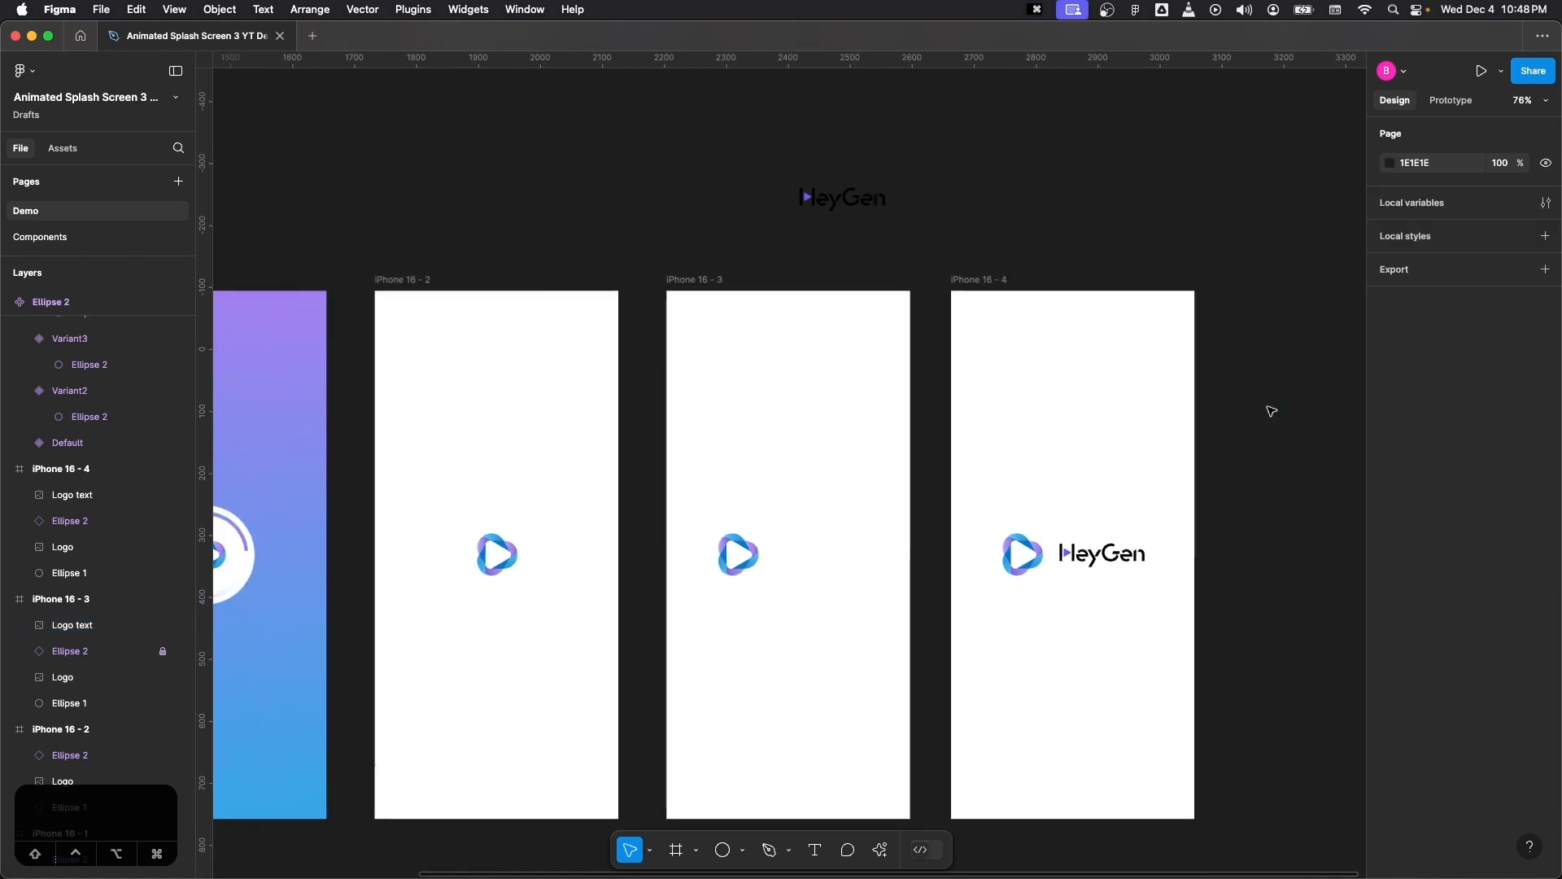
scroll(1271, 411, "right", 5)
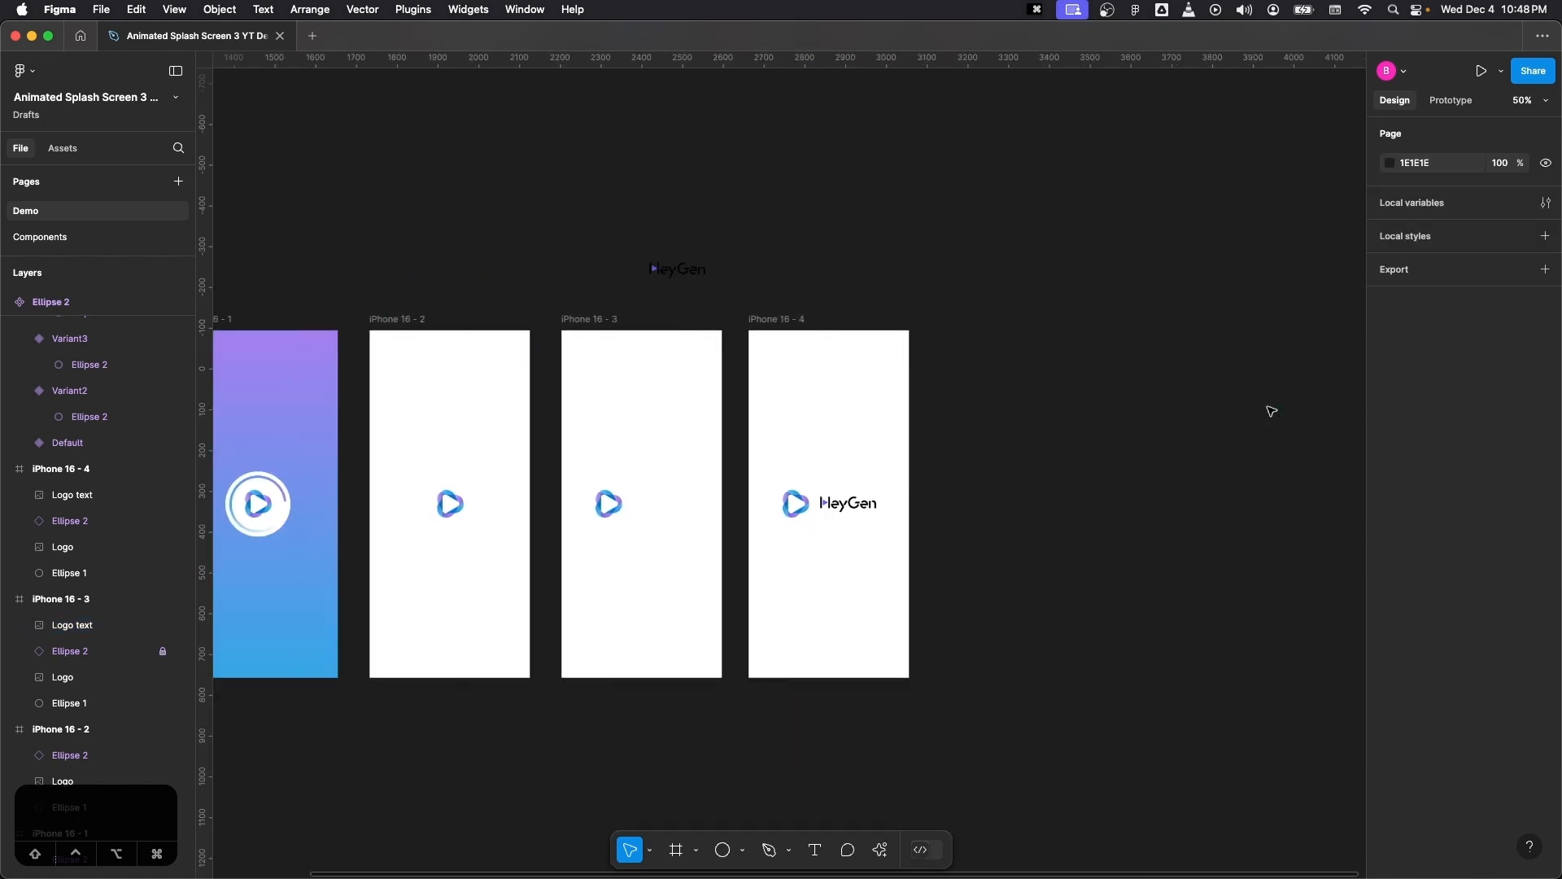
left_click(63, 147)
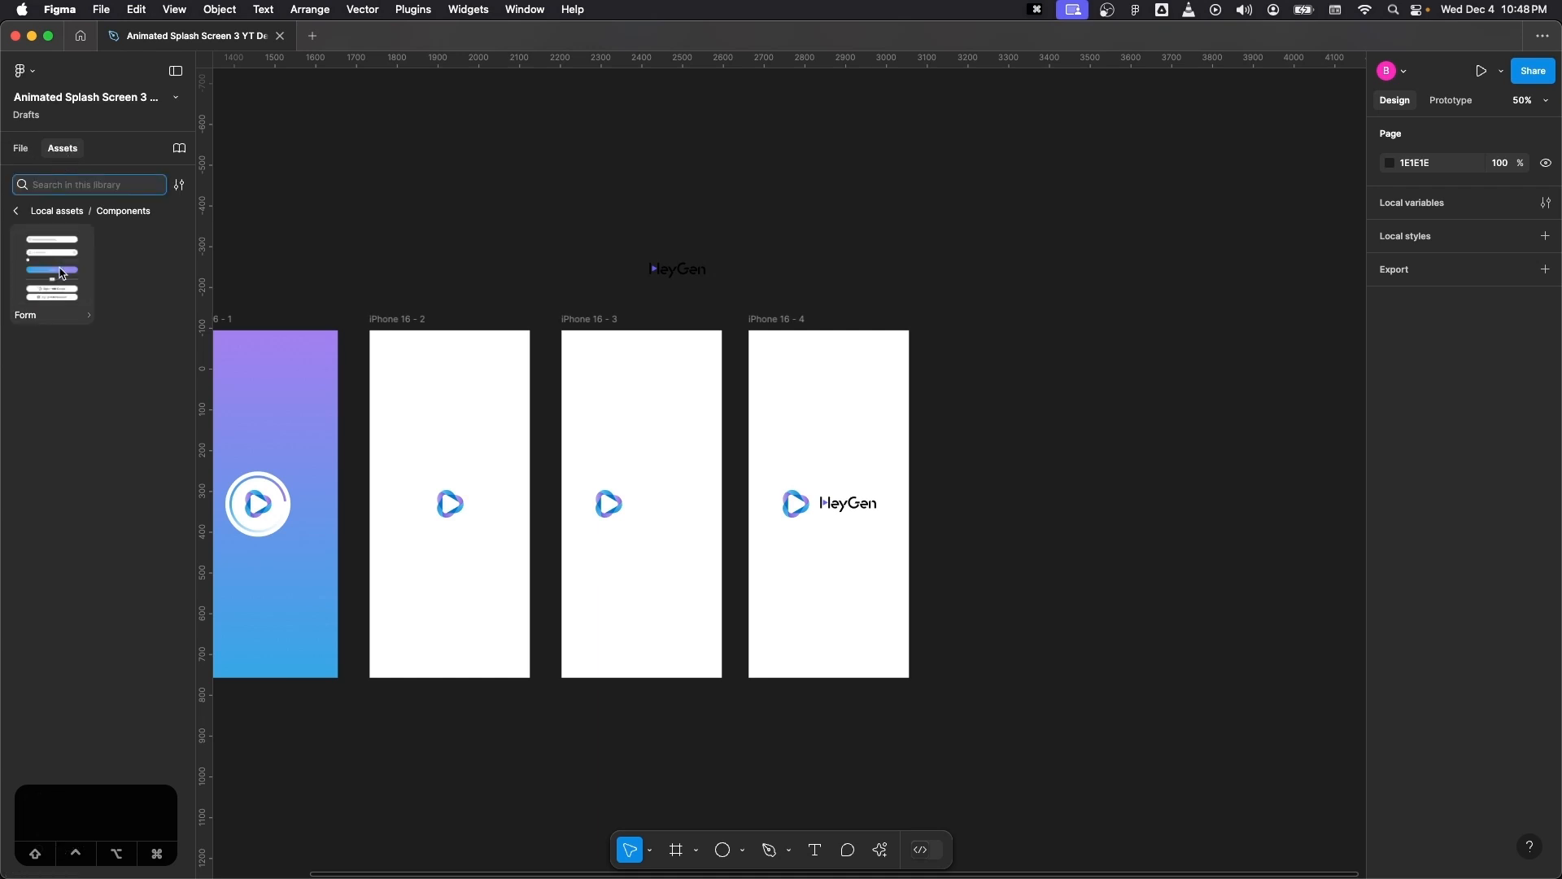
left_click_drag(65, 273, 849, 649)
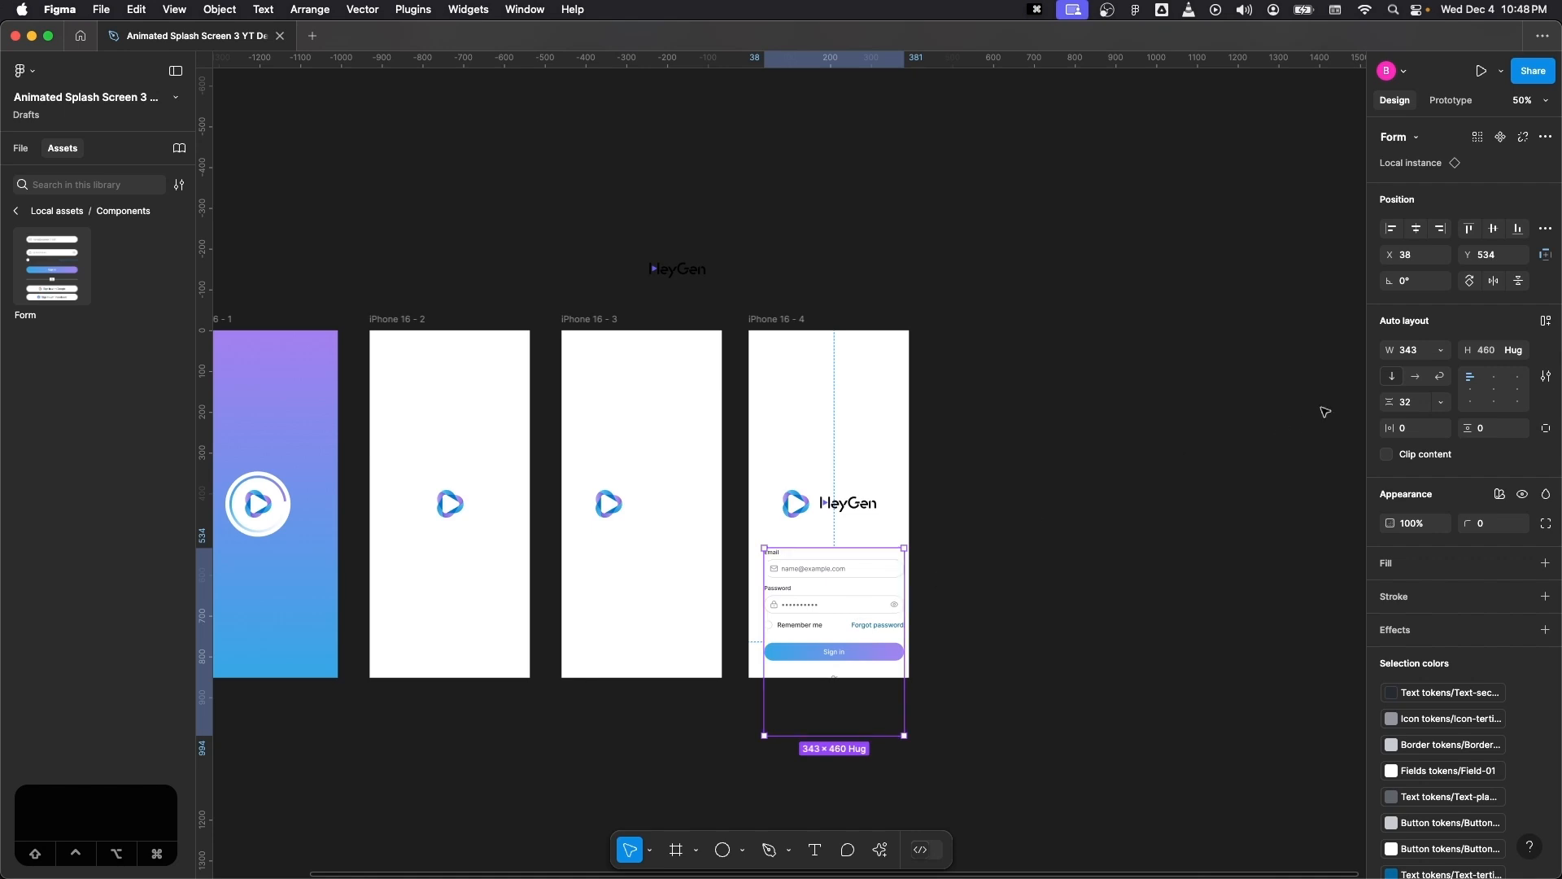
left_click(1415, 228)
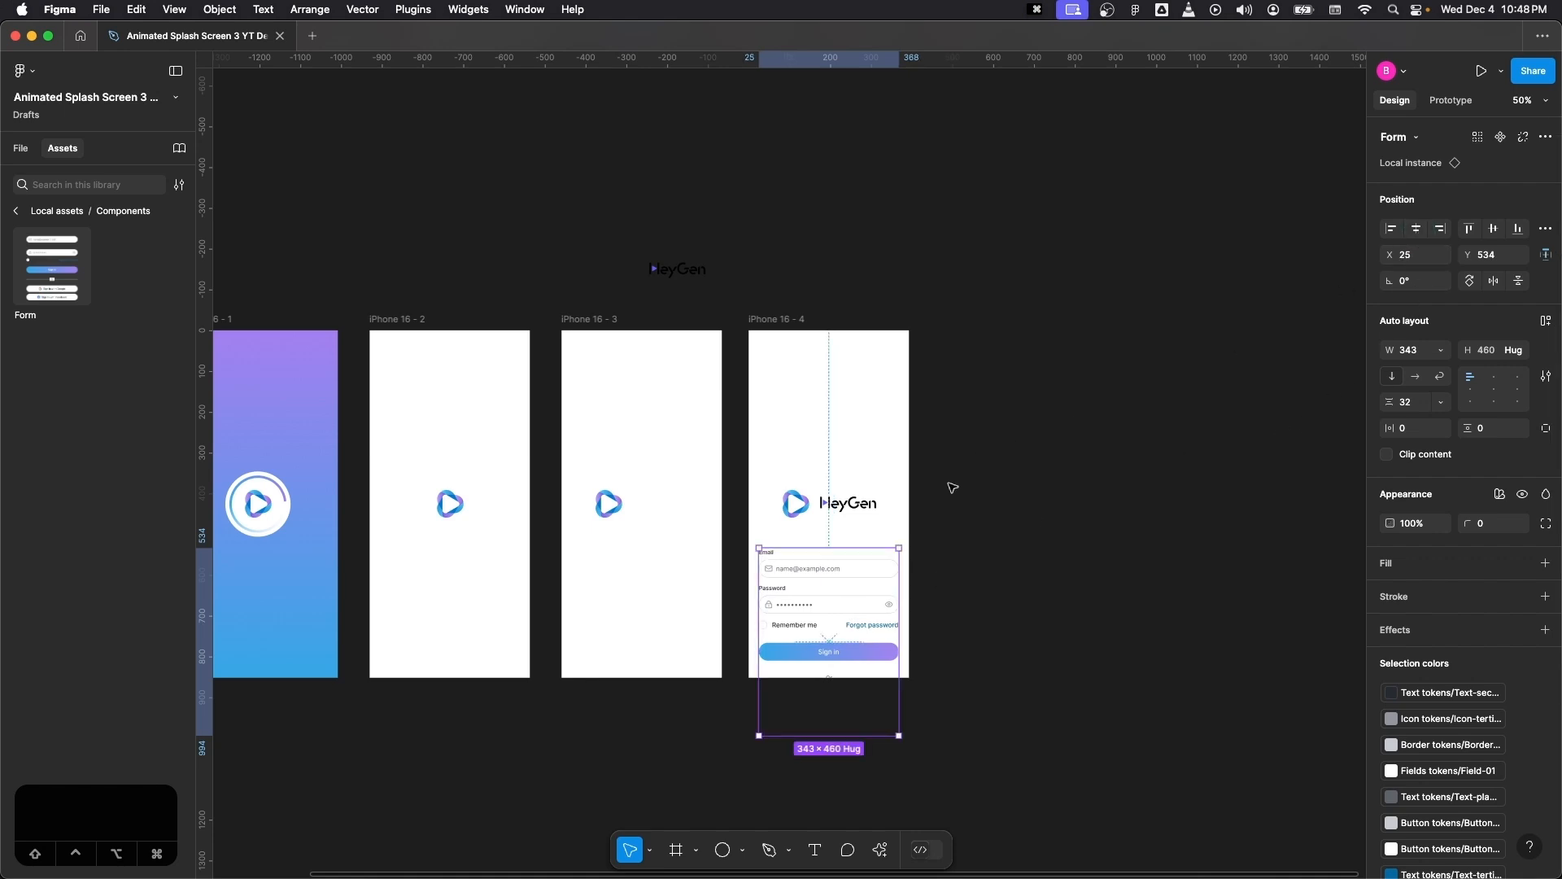
left_click_drag(830, 544, 829, 537)
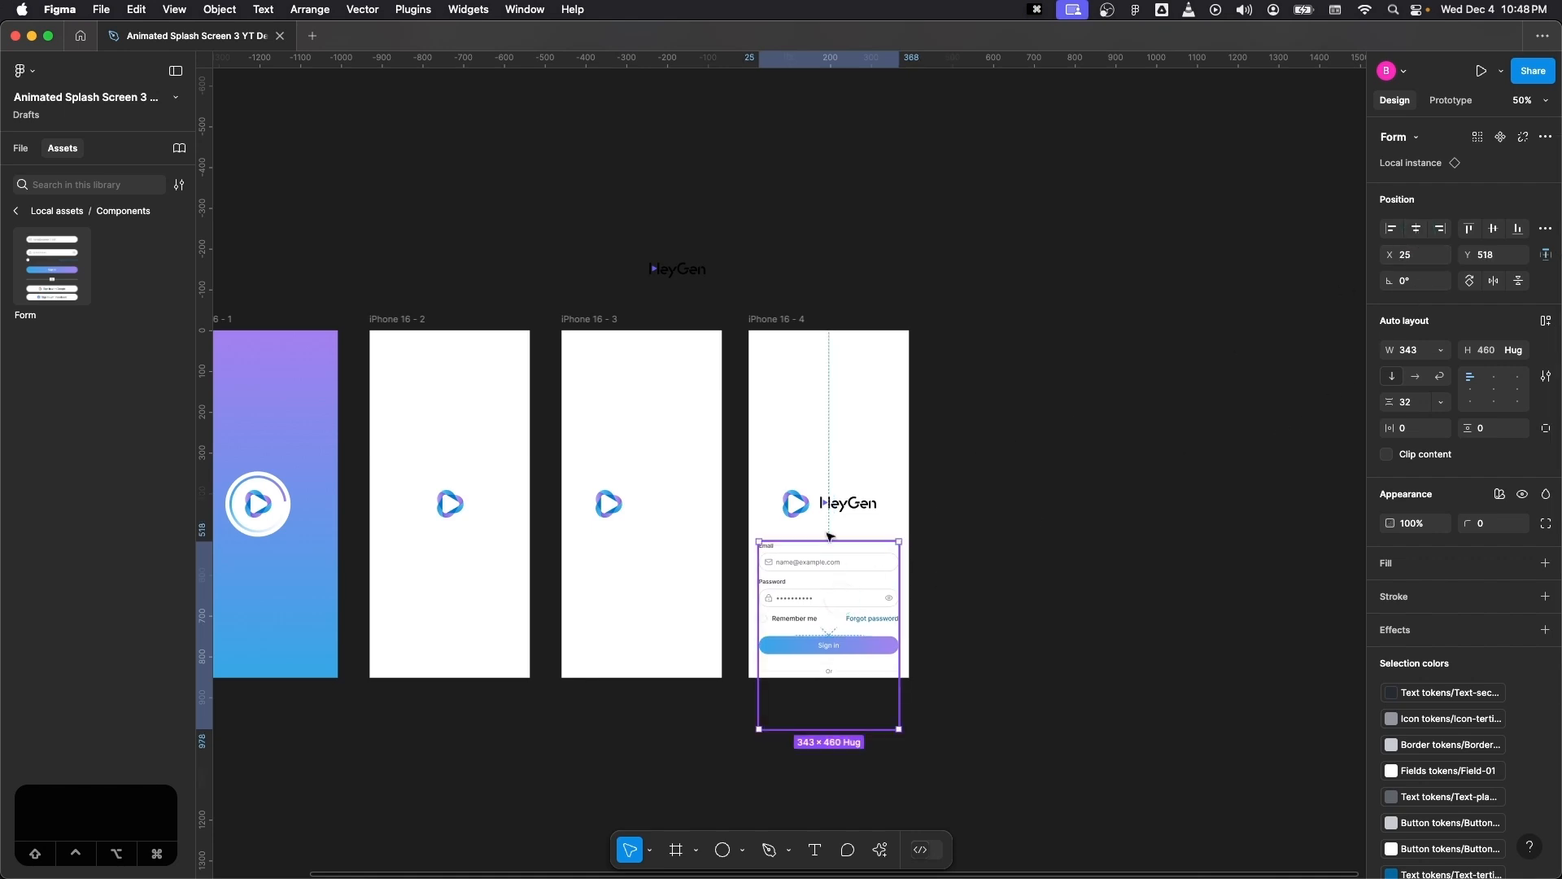
left_click(970, 581)
- Duplicate iPhone 16 - 4 to its right and move the copy's logo, HeyGen text and form up about 255 px together
left_click_drag(789, 324, 982, 338)
left_click(1165, 454)
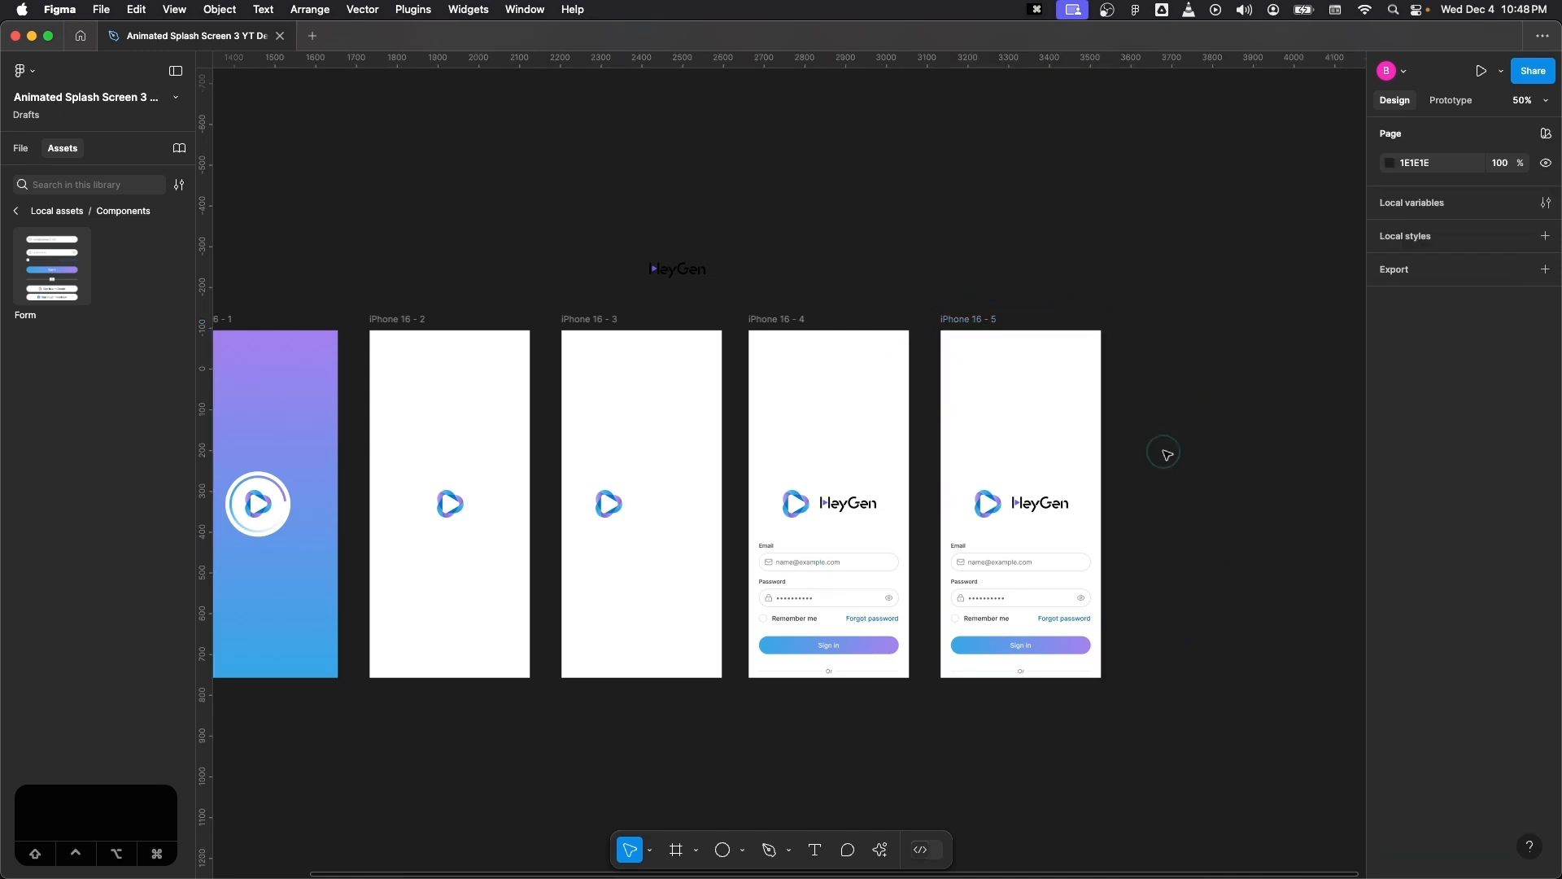
left_click(1041, 508)
left_click(987, 508, "shift")
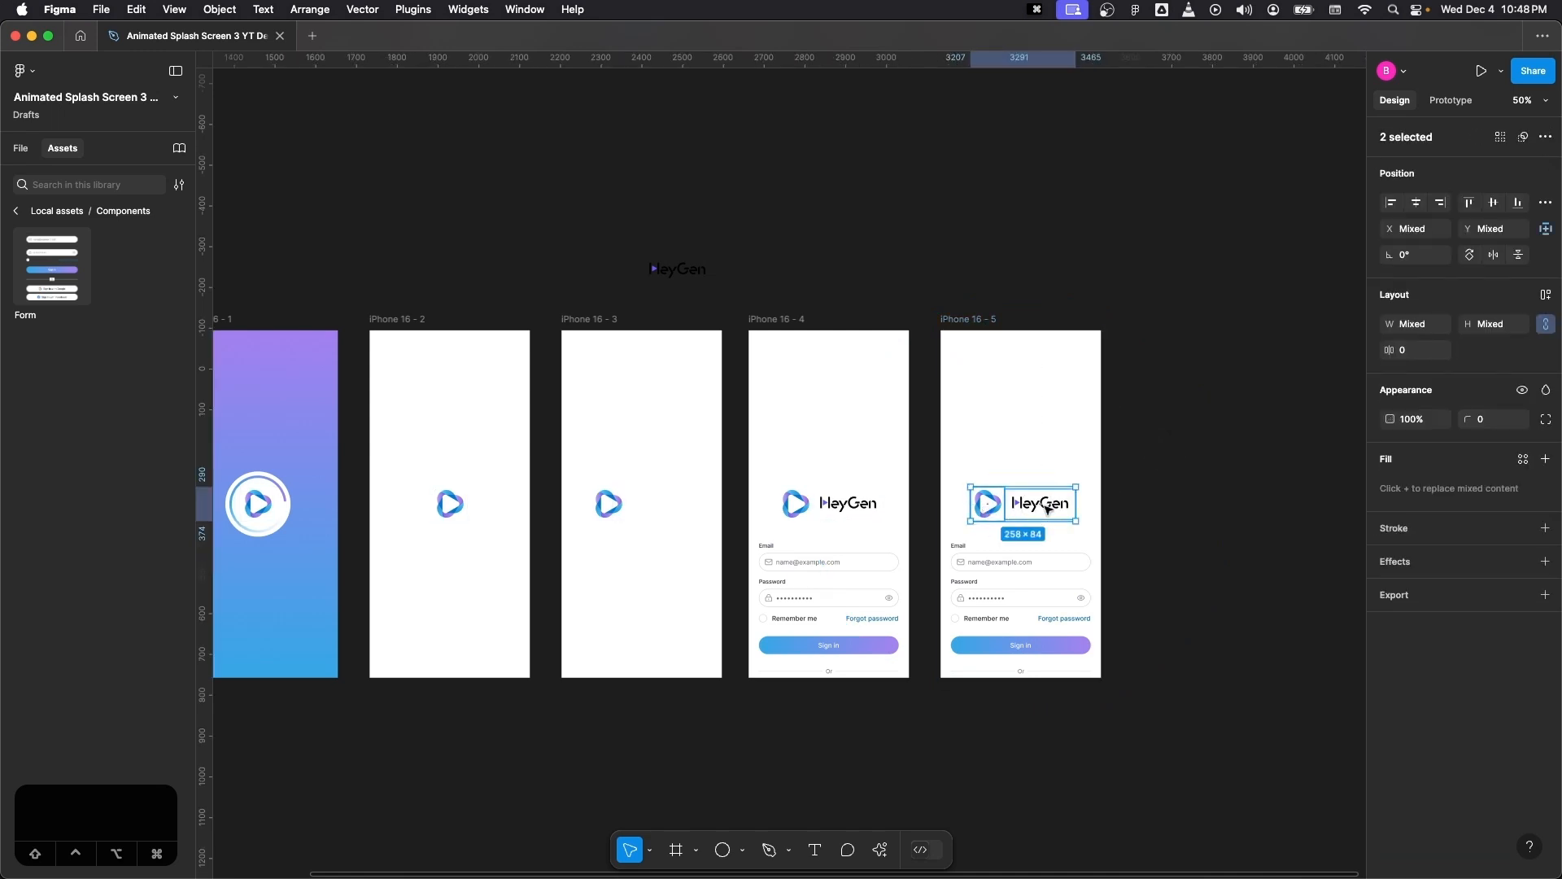
left_click(1055, 561, "shift")
left_click_drag(1058, 584, 1058, 480)
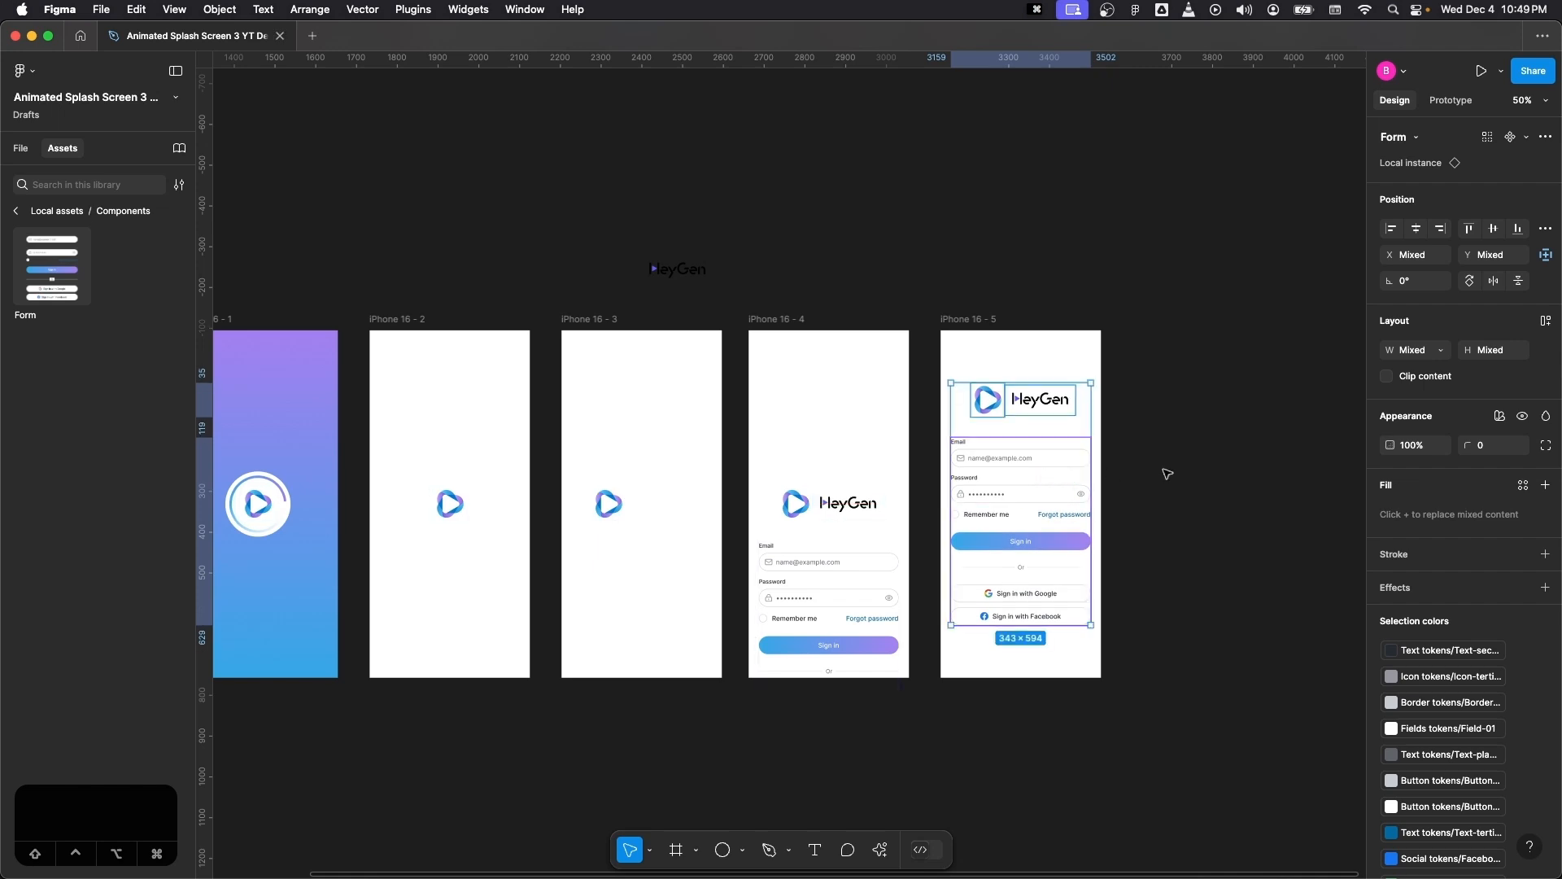
left_click(1208, 469)
- Set the opacity of the sign-in form in iPhone 16 - 4 to 0%
left_click(855, 599)
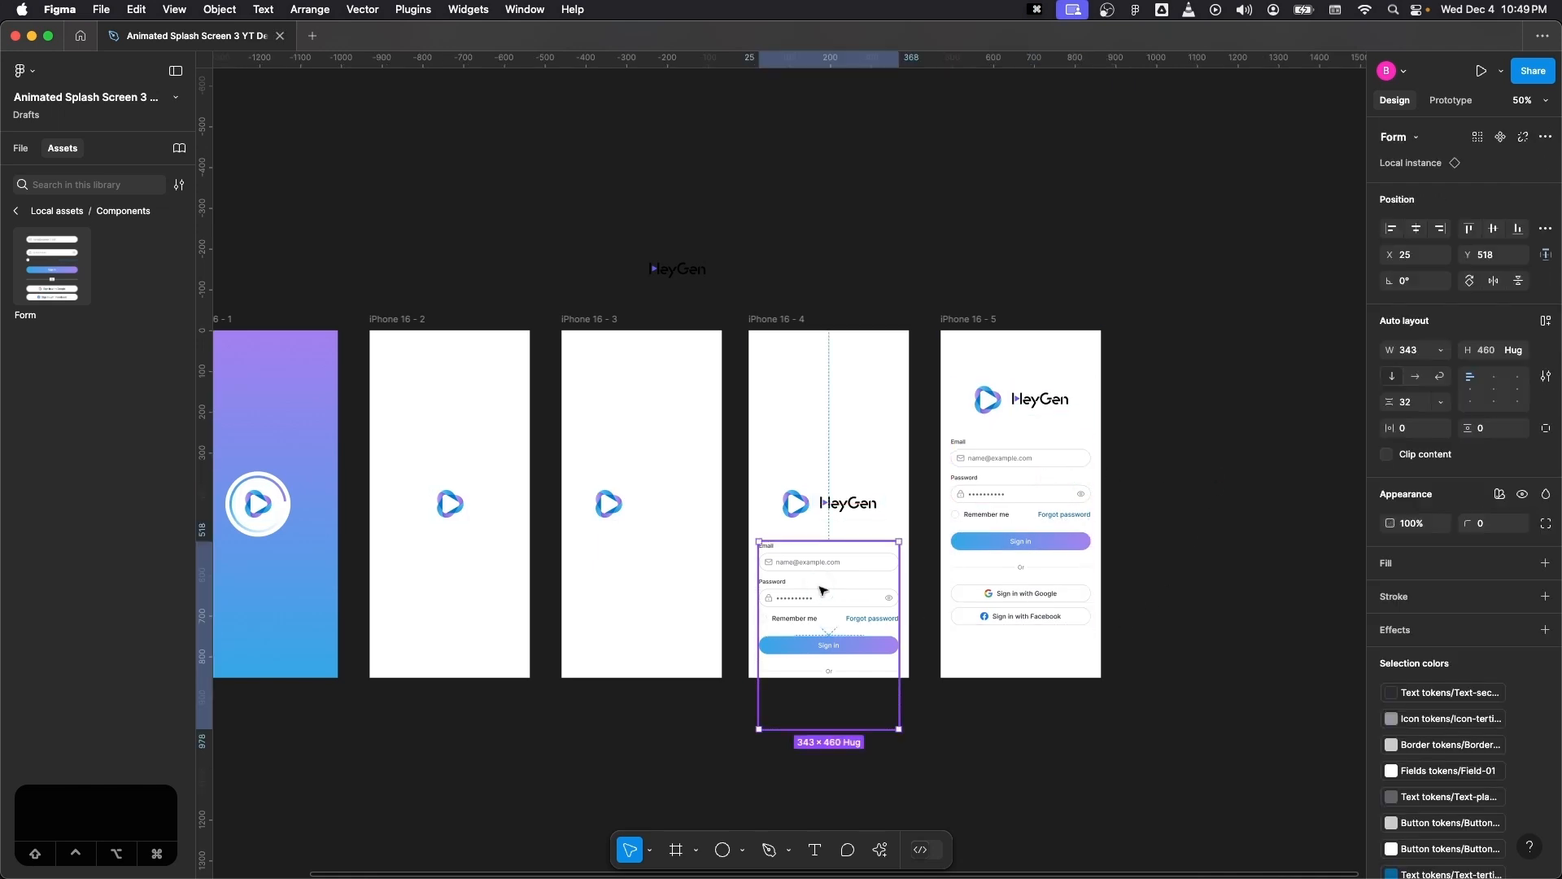
left_click(1417, 525)
type("0")
key("Return")
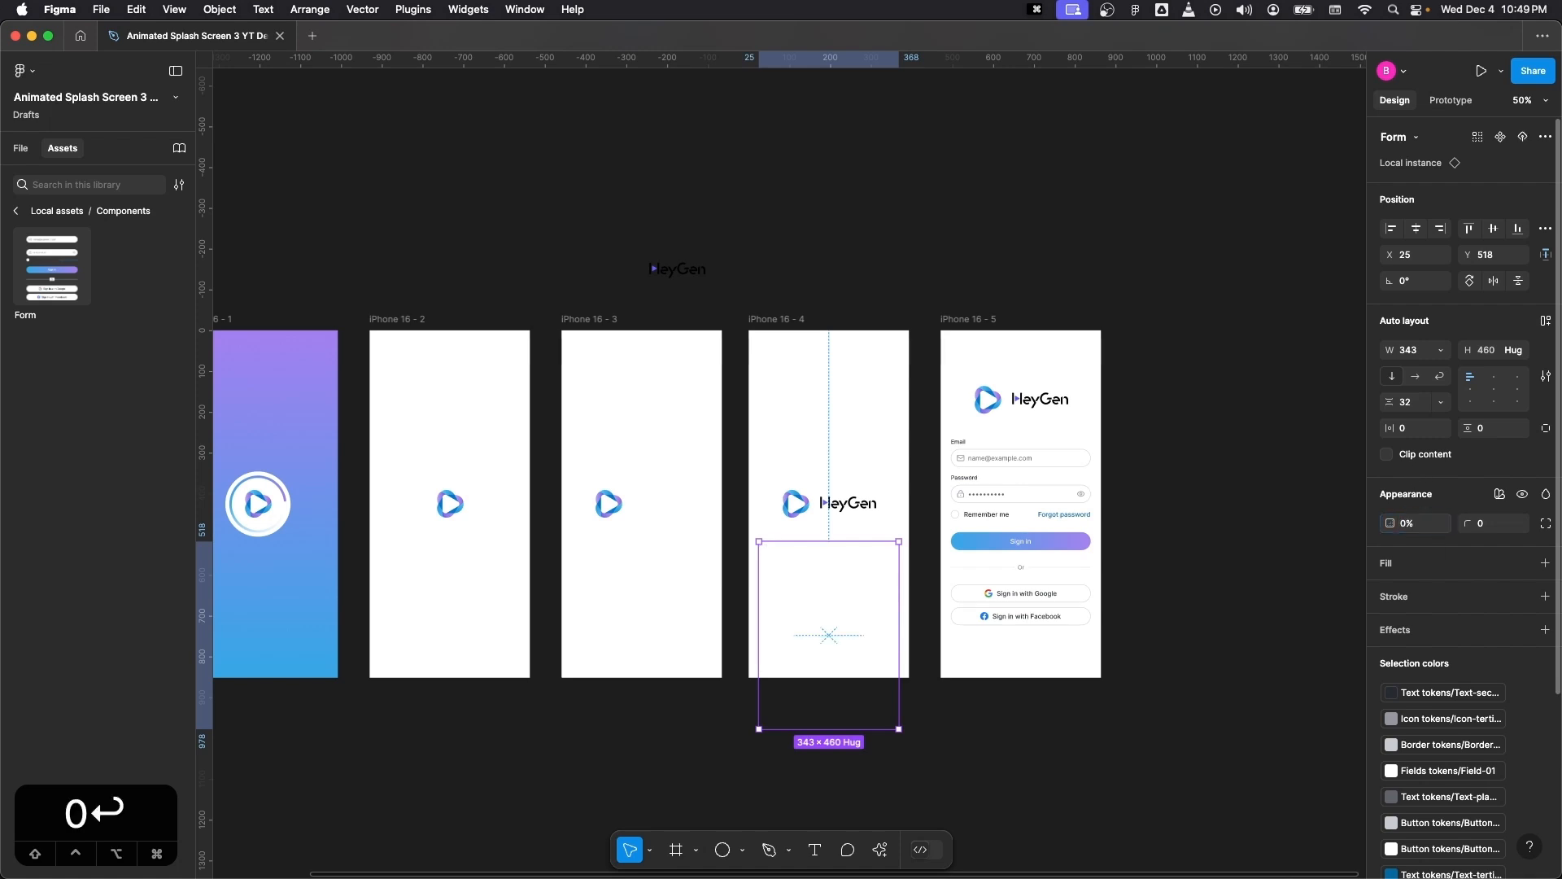
left_click(1221, 538)
- Connect iPhone 16 - 1 to iPhone 16 - 2 in the prototype, triggered after a delay of 3000 ms
scroll(1220, 539, "left", 5)
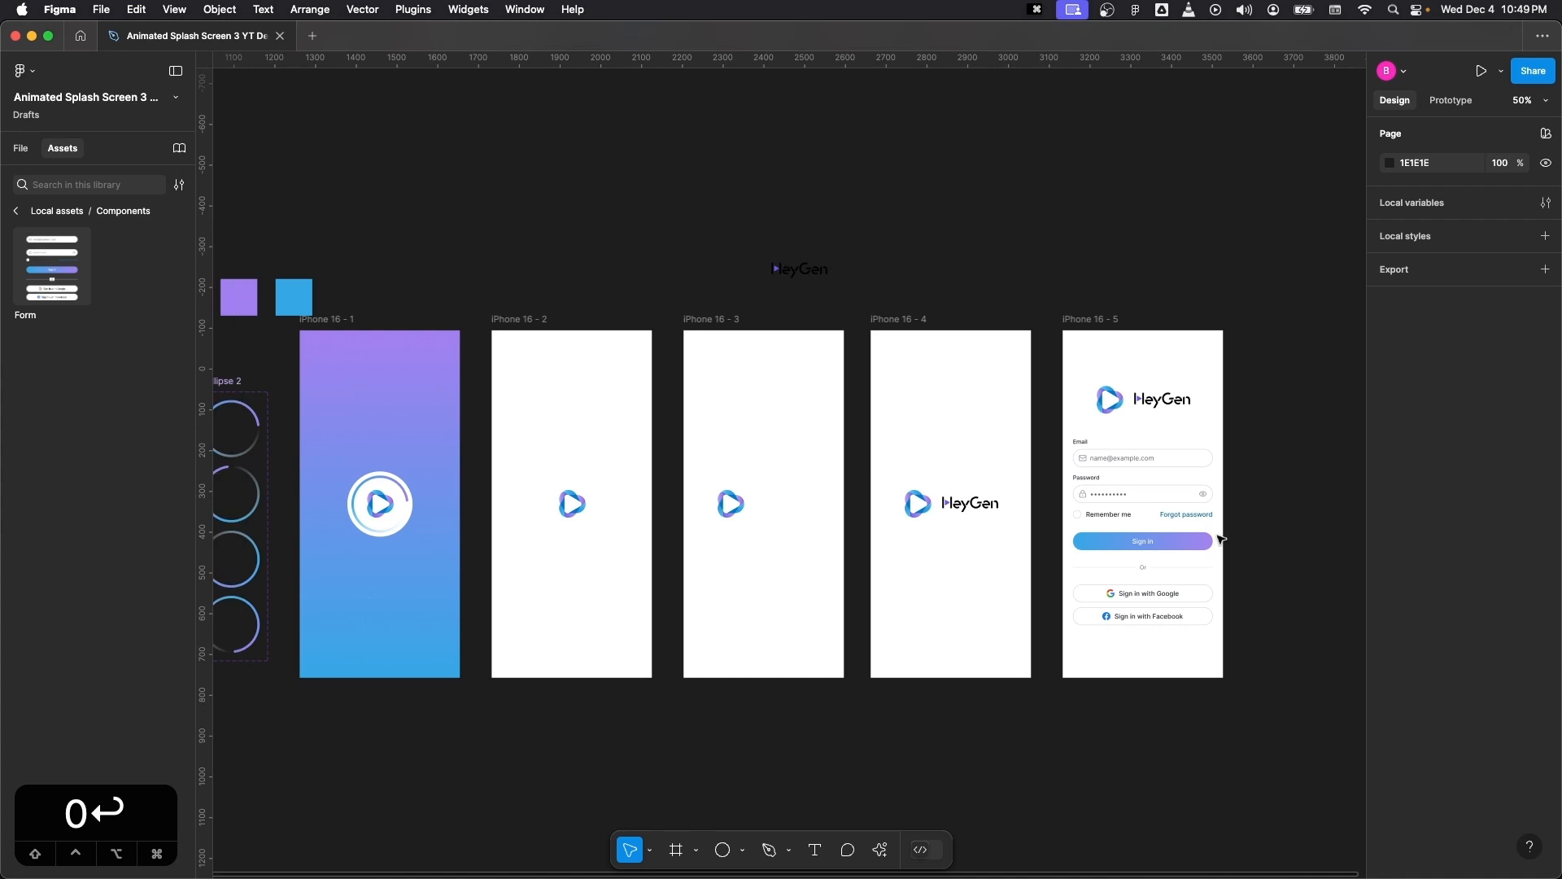
left_click(333, 321)
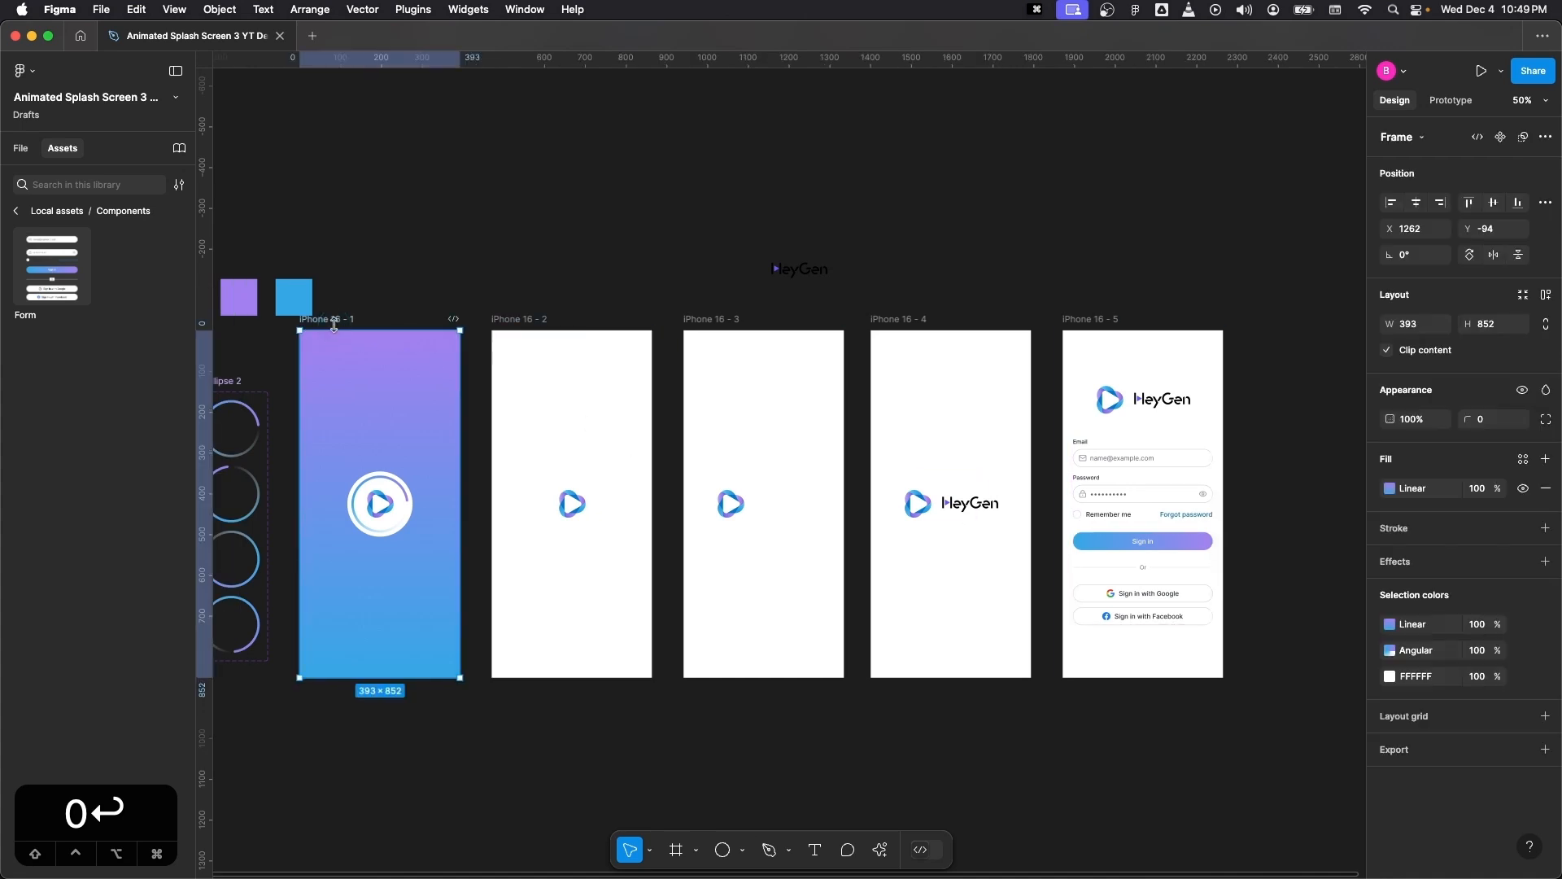
left_click(1451, 100)
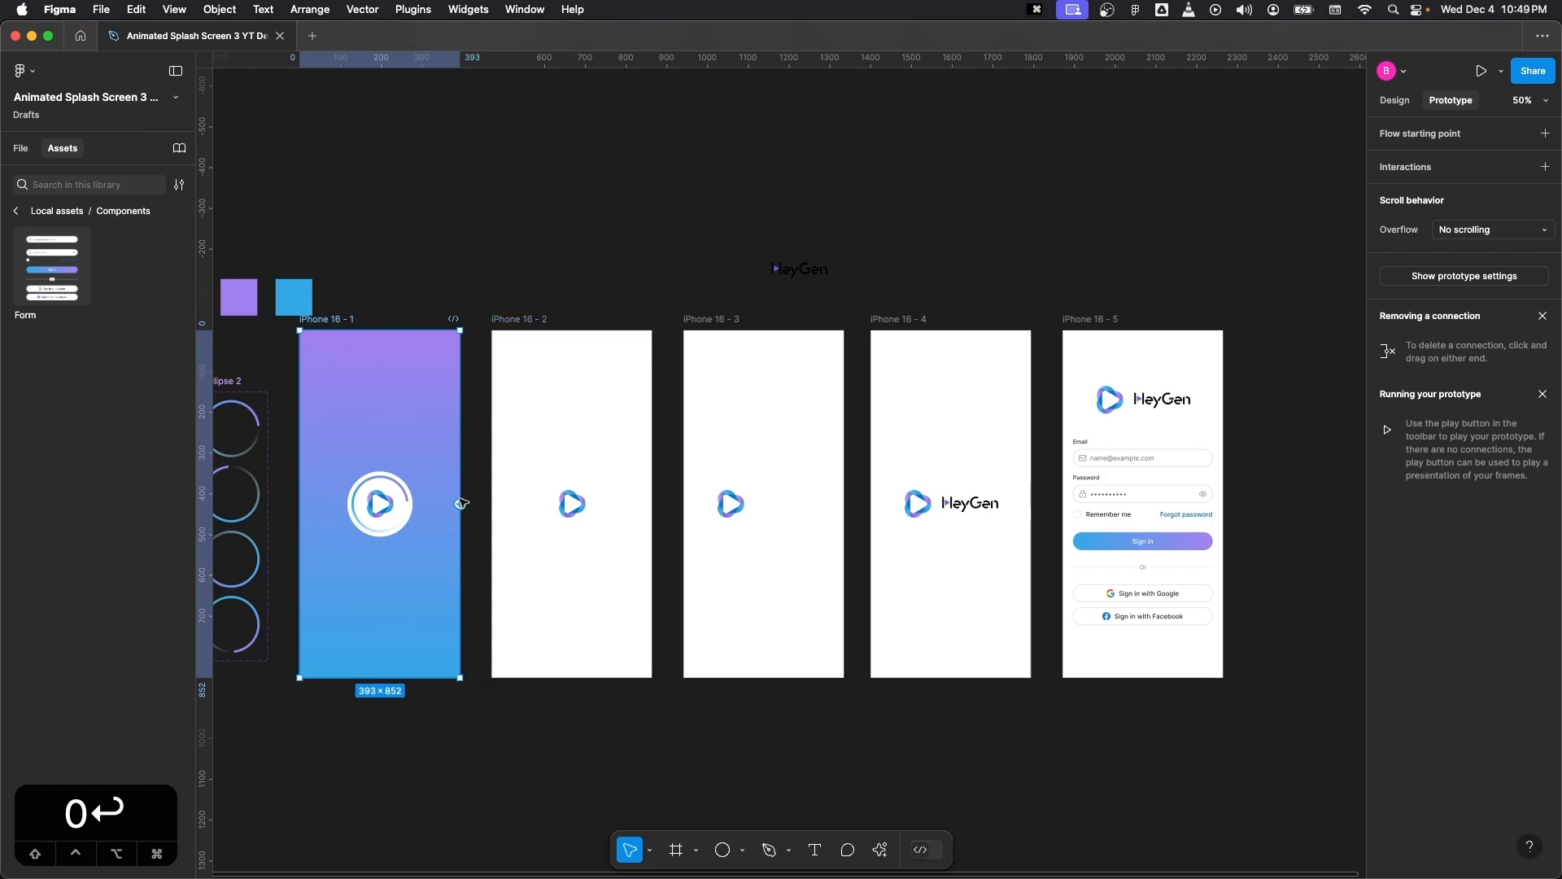
left_click_drag(461, 505, 521, 509)
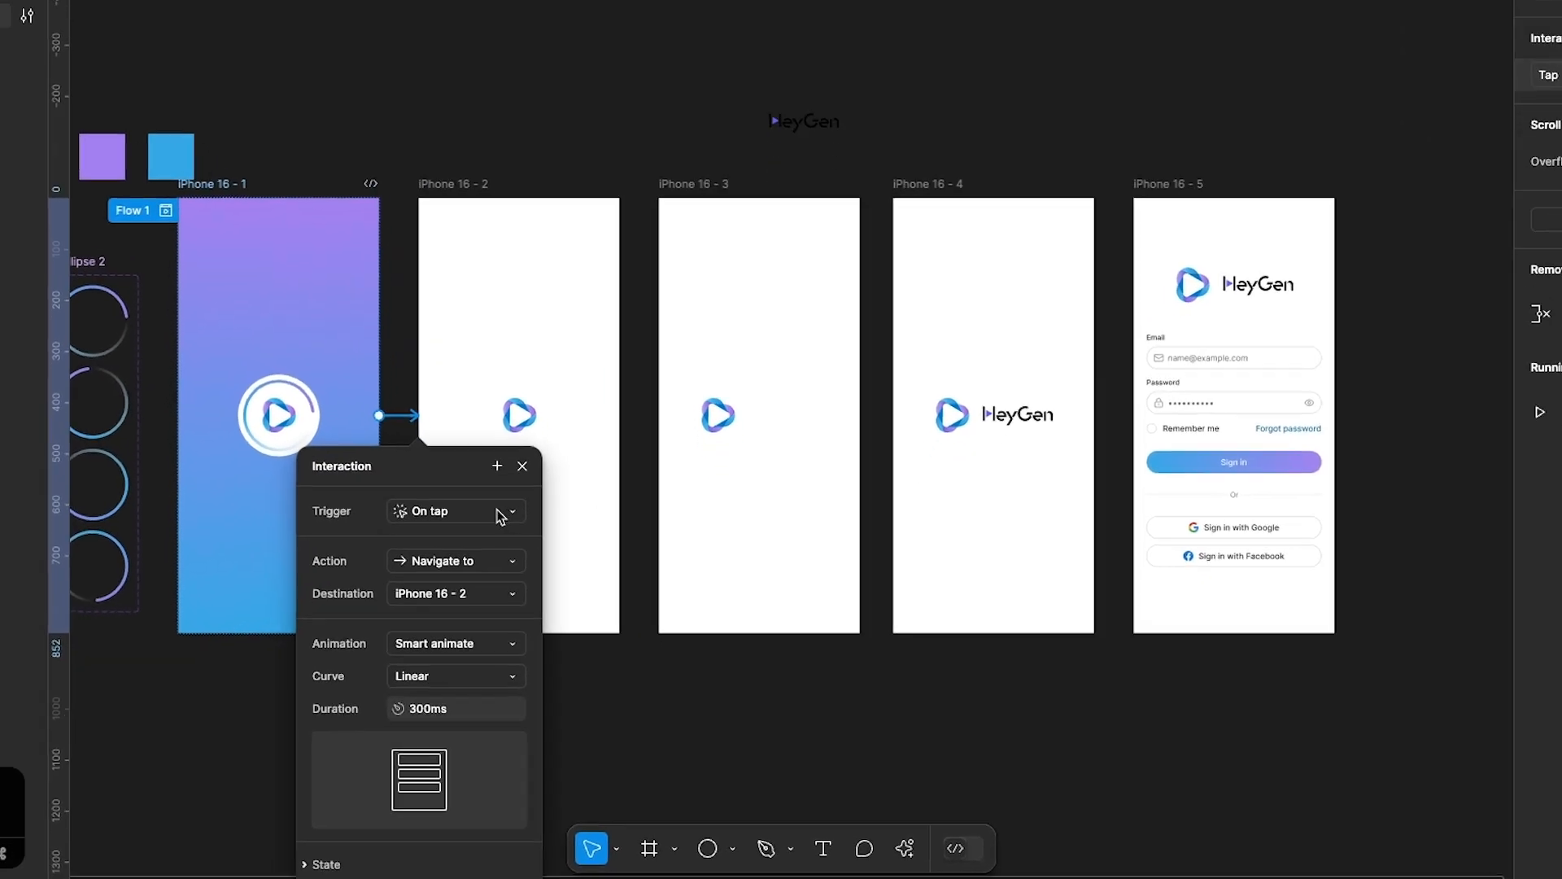
left_click(557, 580)
left_click(399, 754)
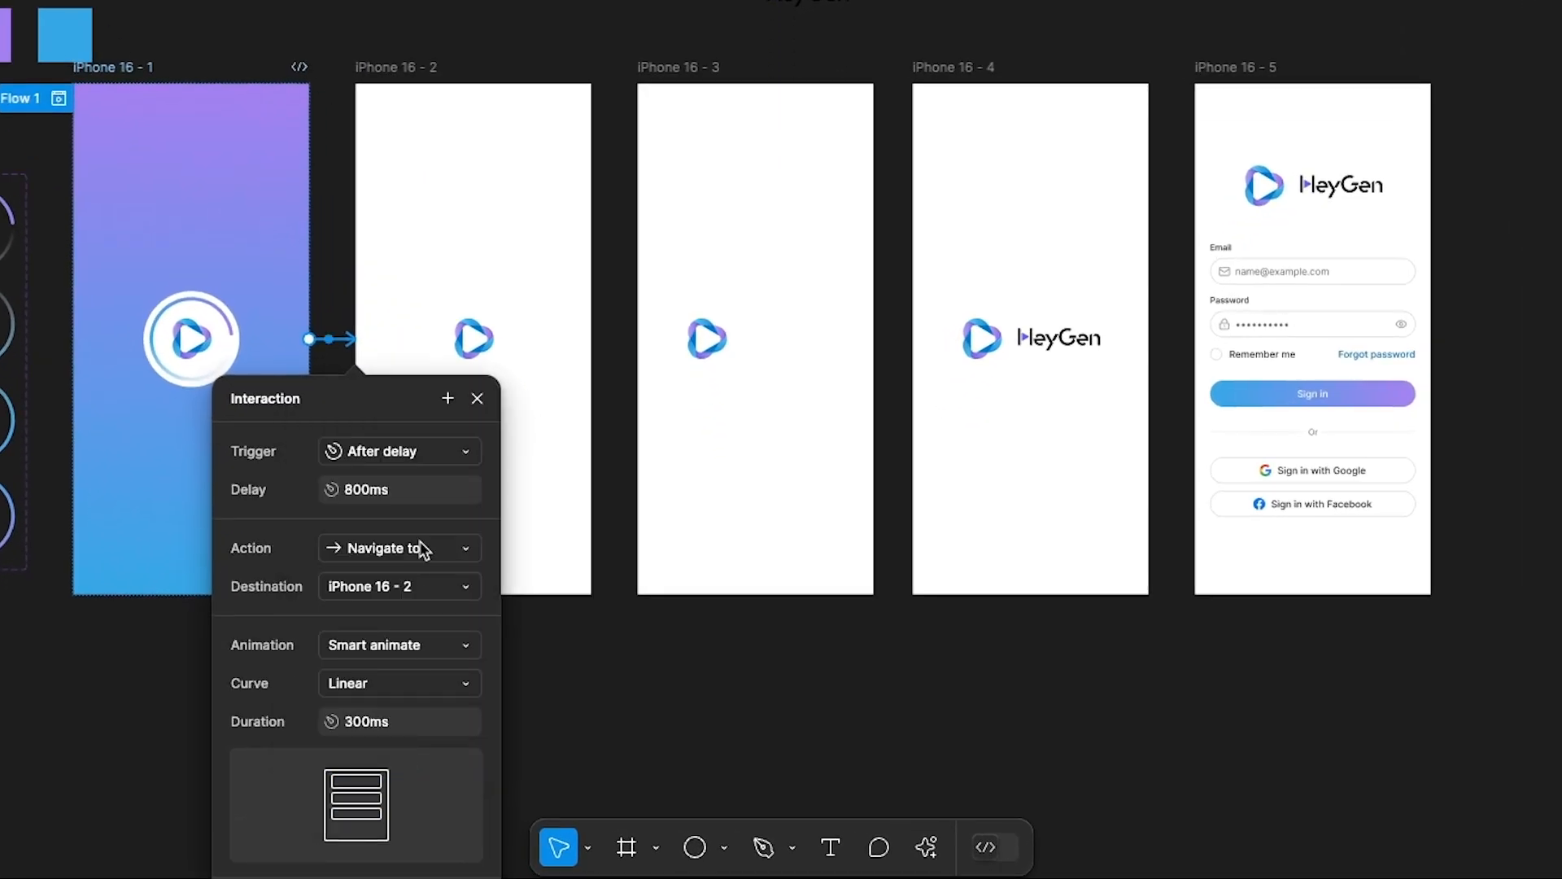
left_click(402, 502)
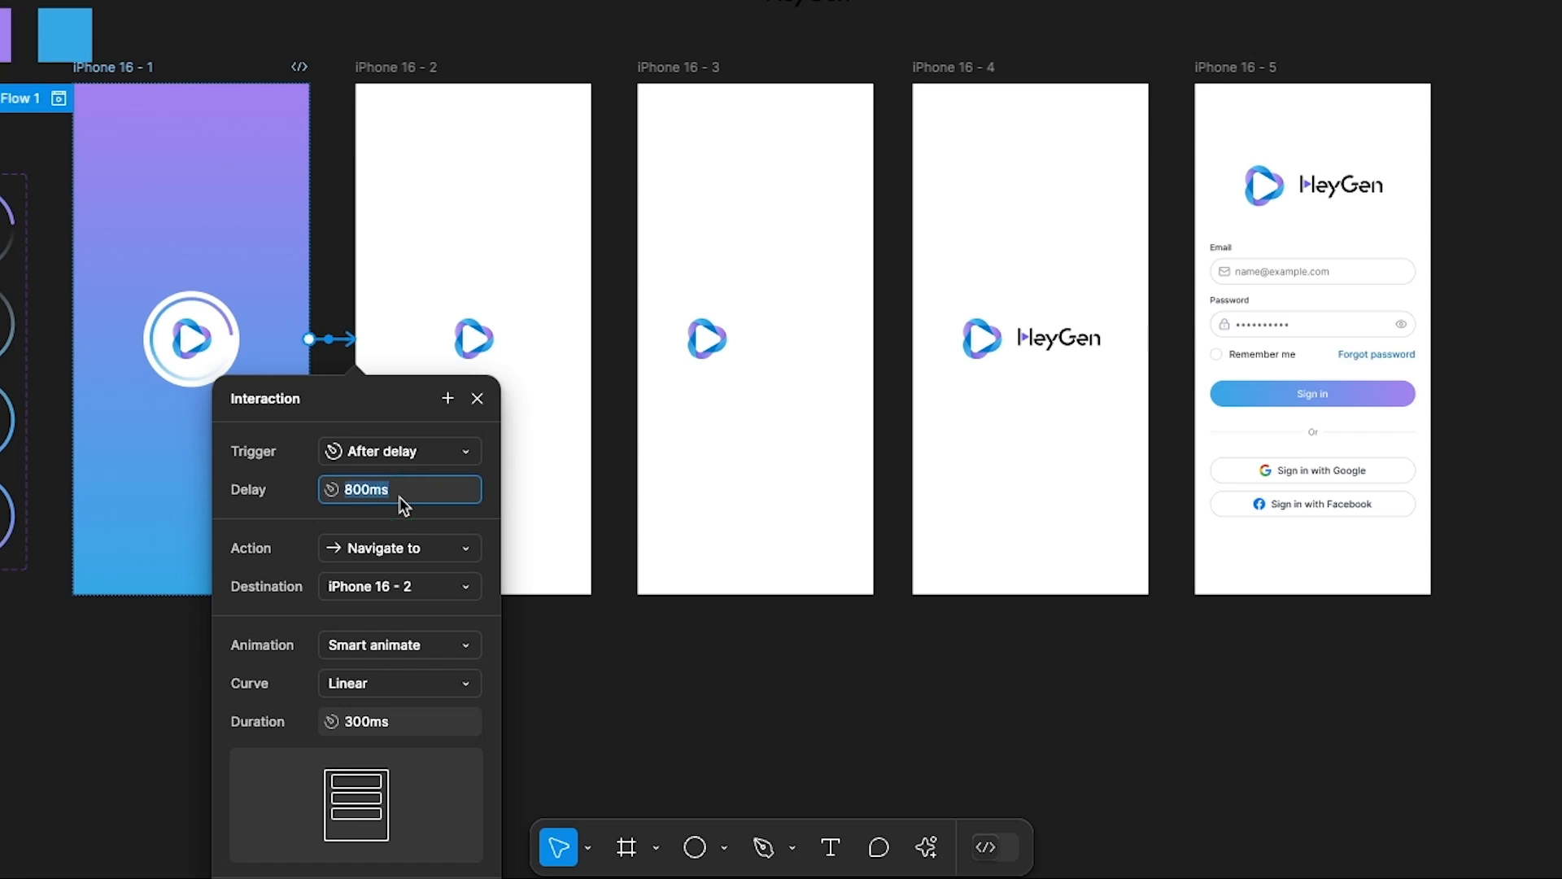
type("3000")
- Give the iPhone 16 - 1 to iPhone 16 - 2 smart animate transition an Ease out curve and a 500 ms duration
left_click(416, 684)
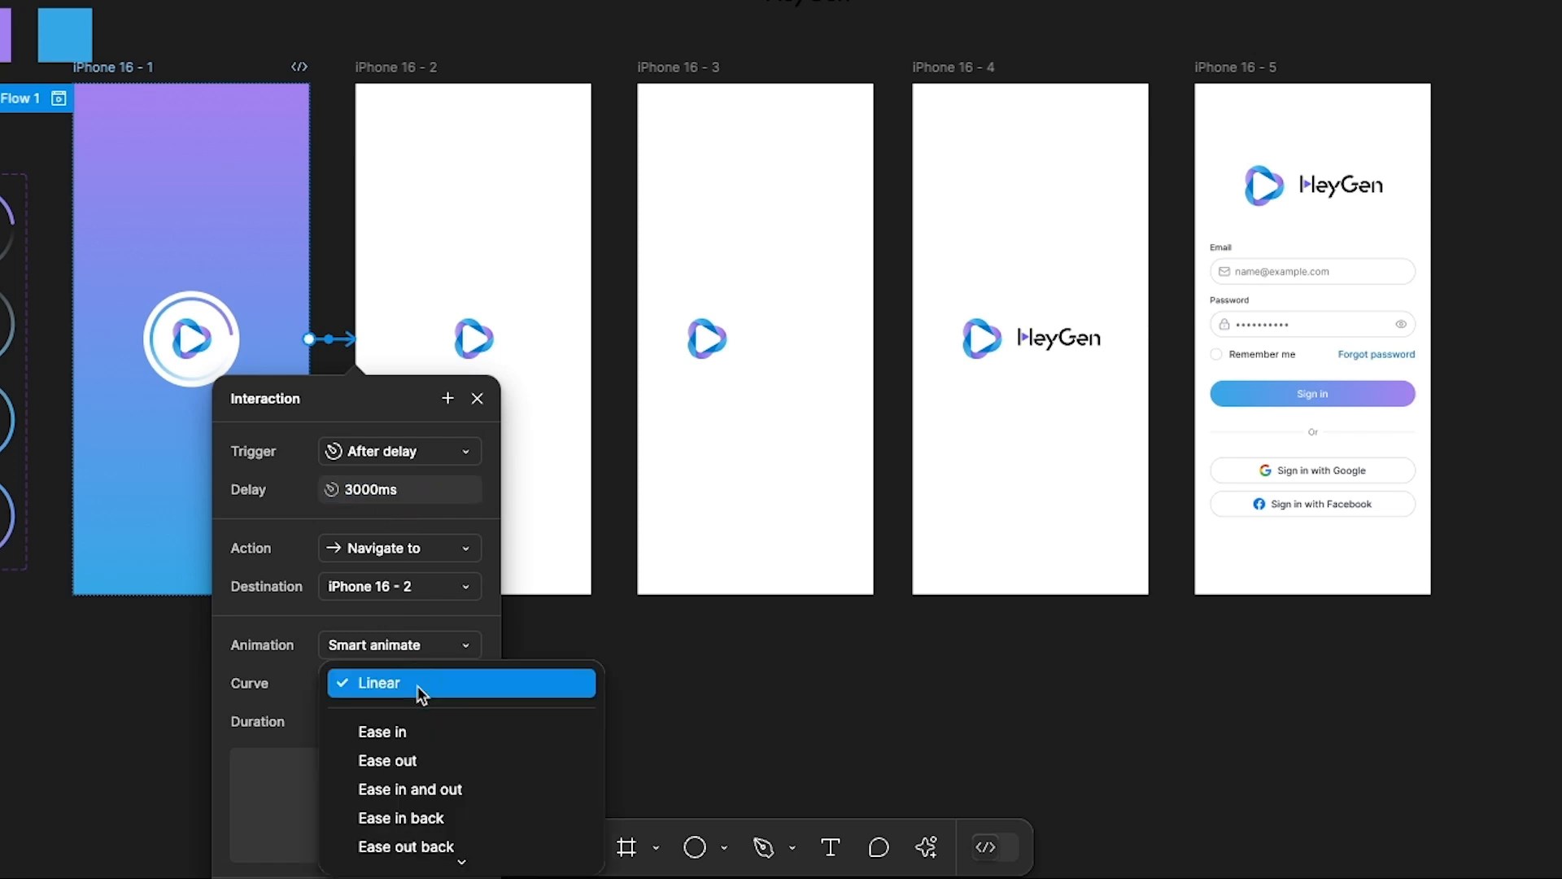
left_click(419, 753)
left_click(408, 727)
type("5")
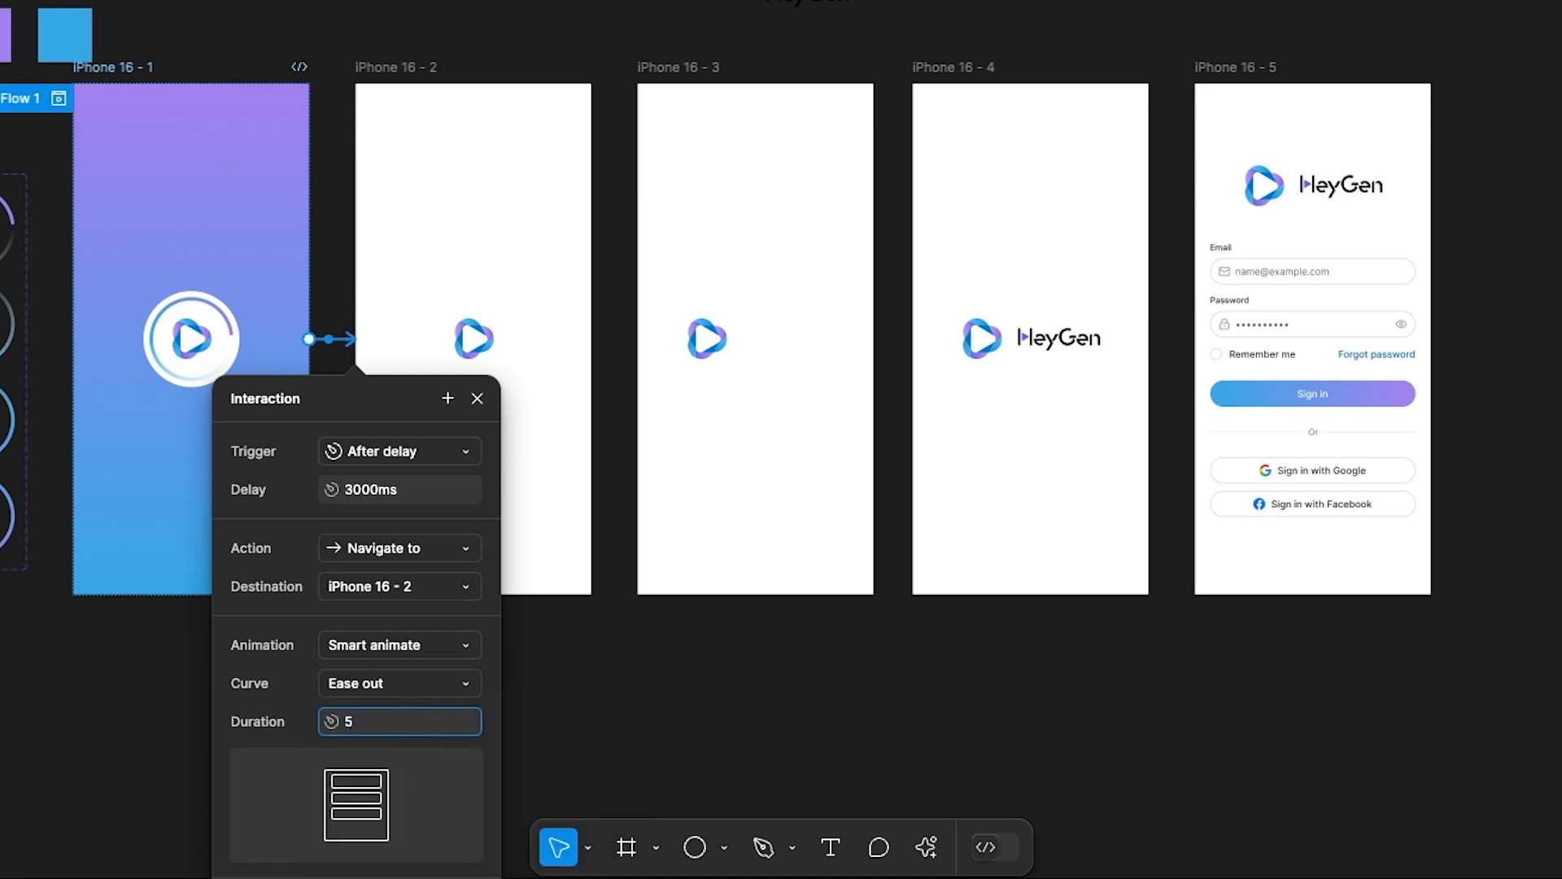
key("Return")
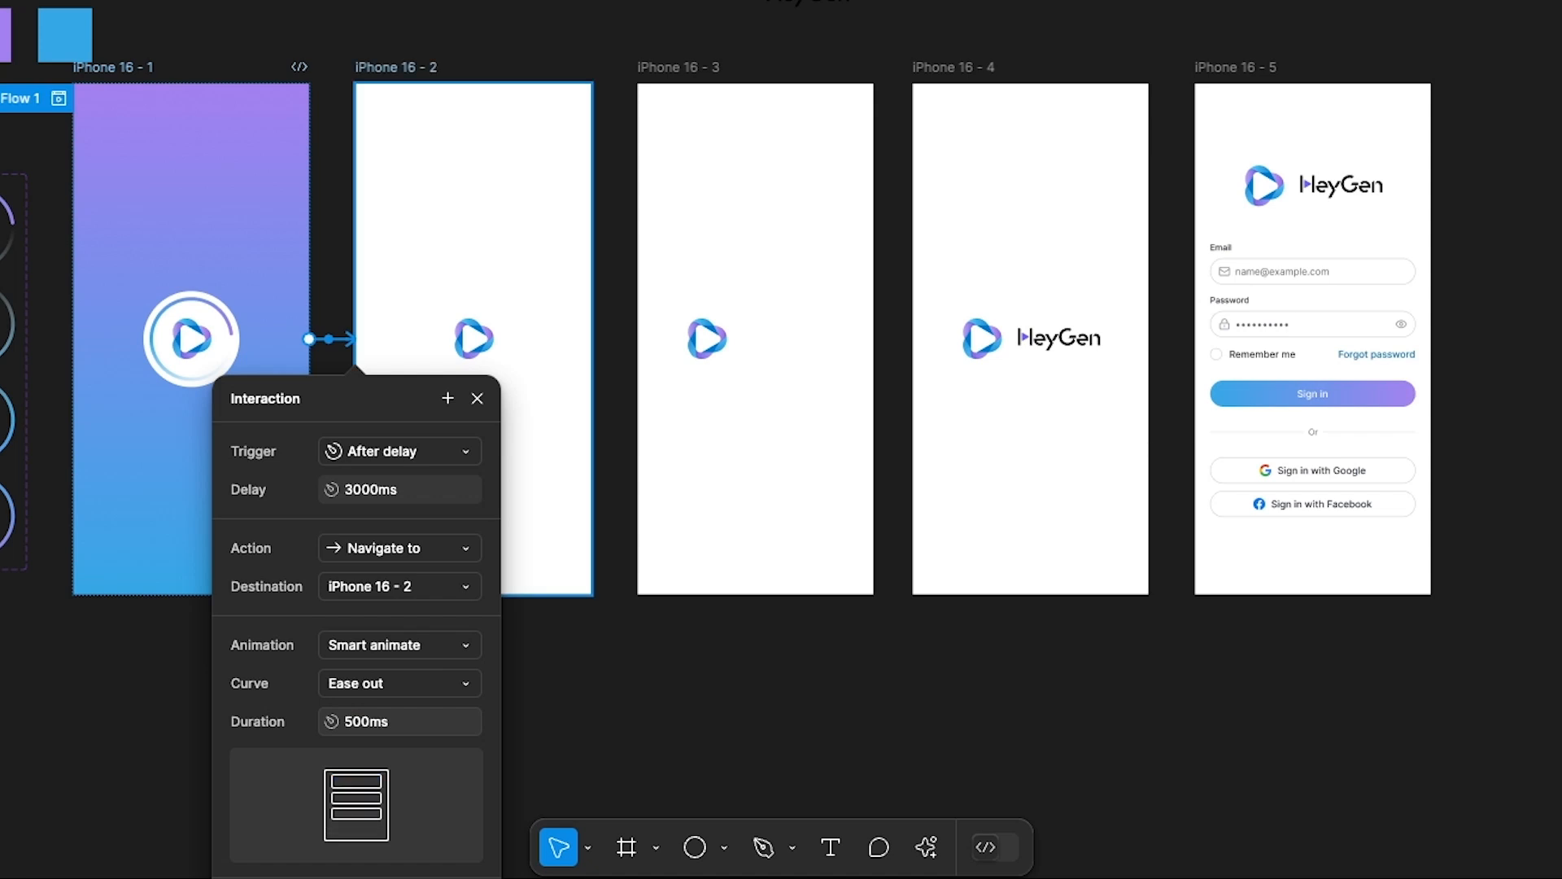
left_click(478, 399)
- Connect iPhone 16 - 2 to iPhone 16 - 3 with a smart animate interaction triggered after a delay of 1 ms
left_click(371, 69)
left_click_drag(591, 338, 651, 353)
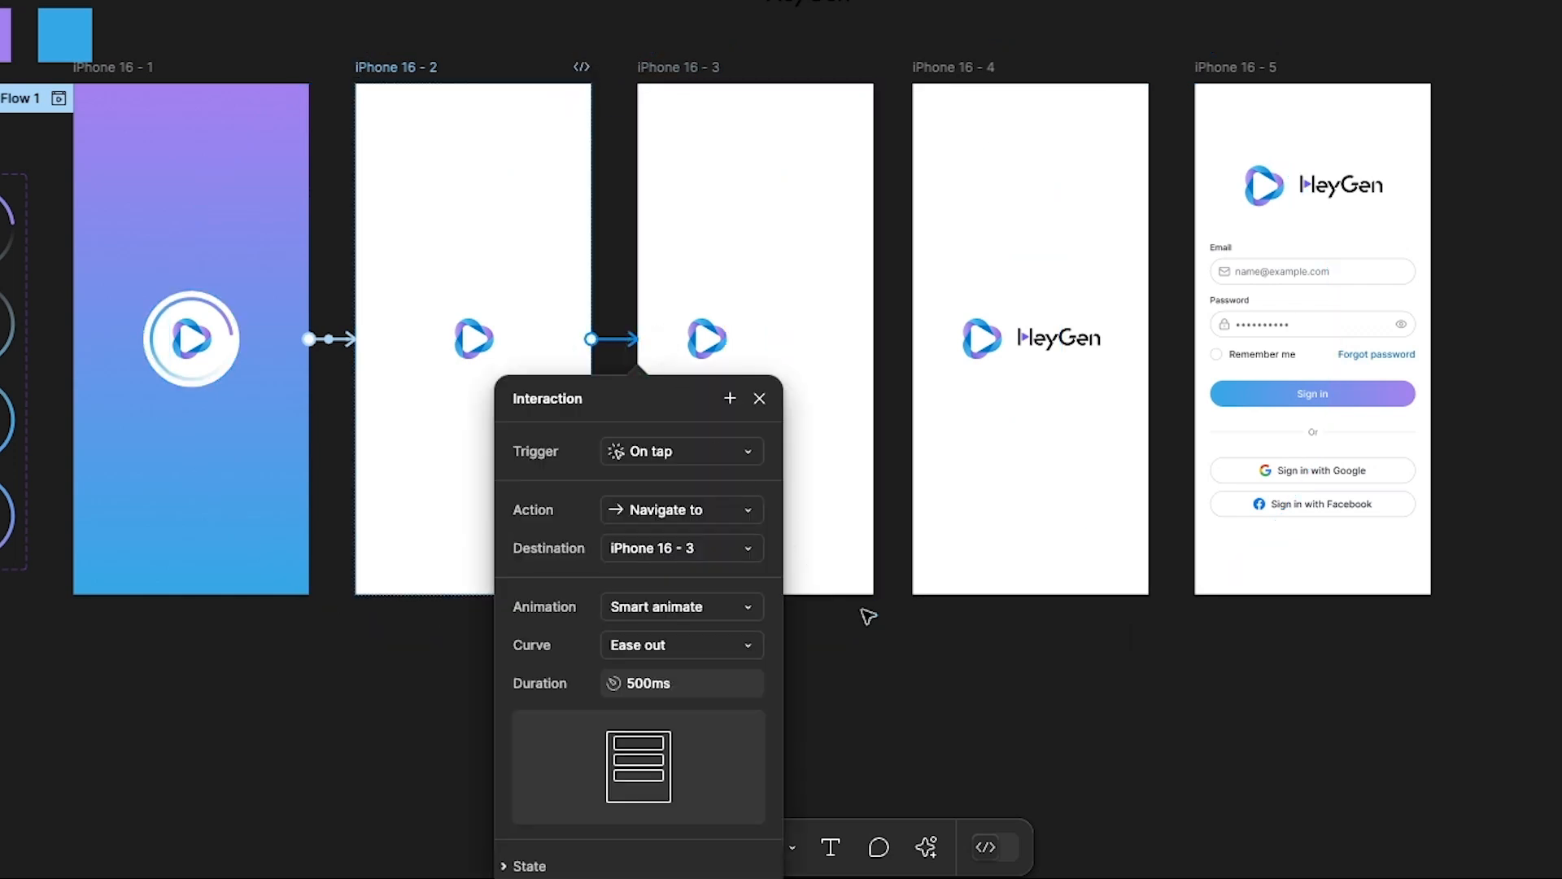
left_click(659, 450)
left_click(676, 745)
left_click(665, 492)
type("1")
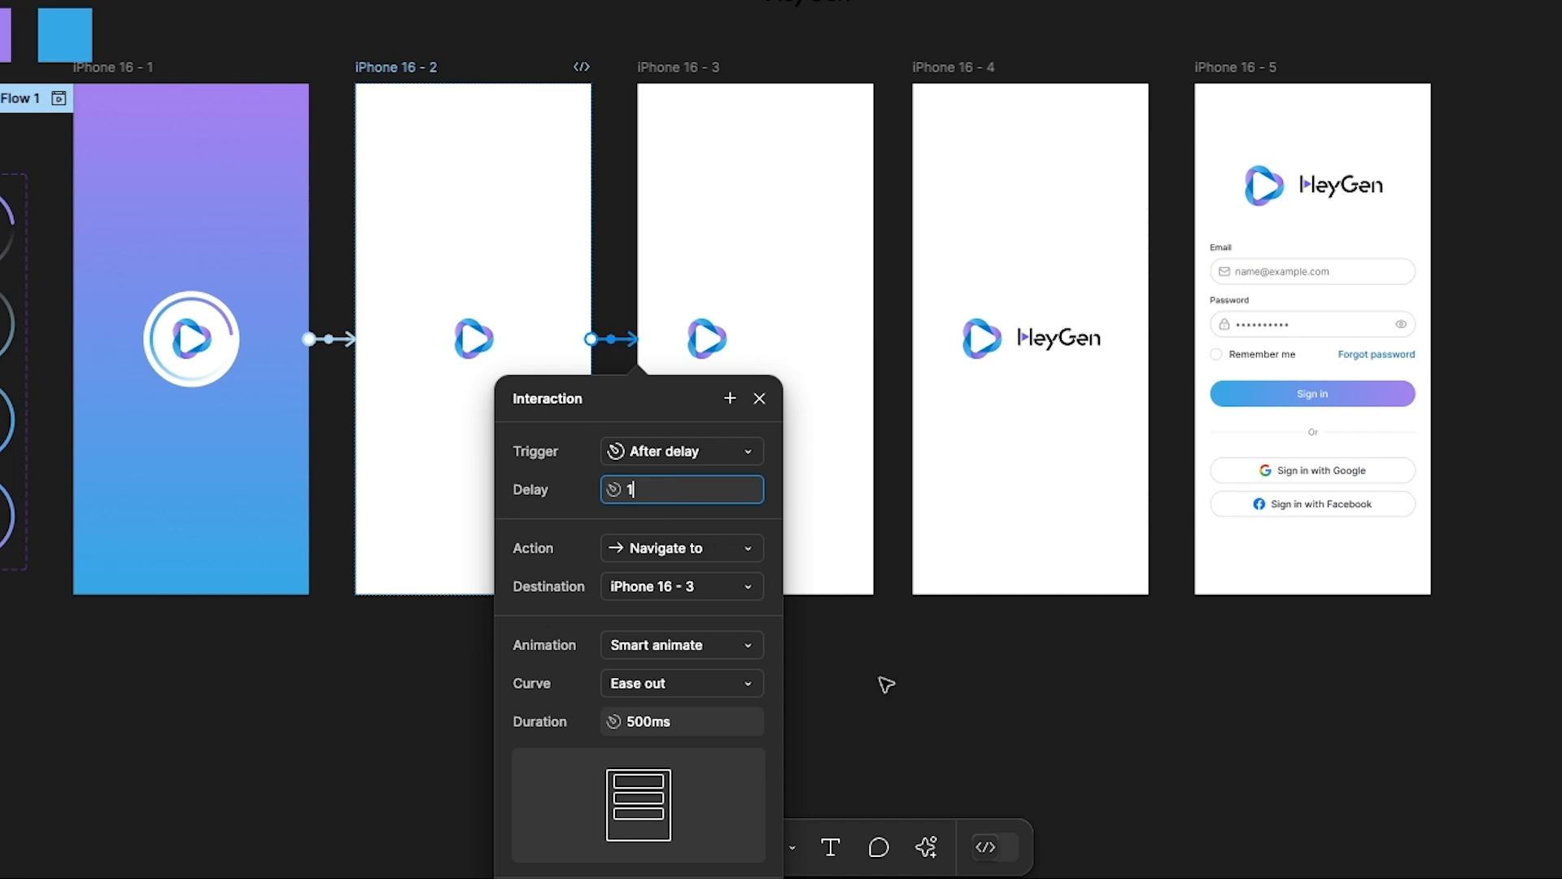
key("Return")
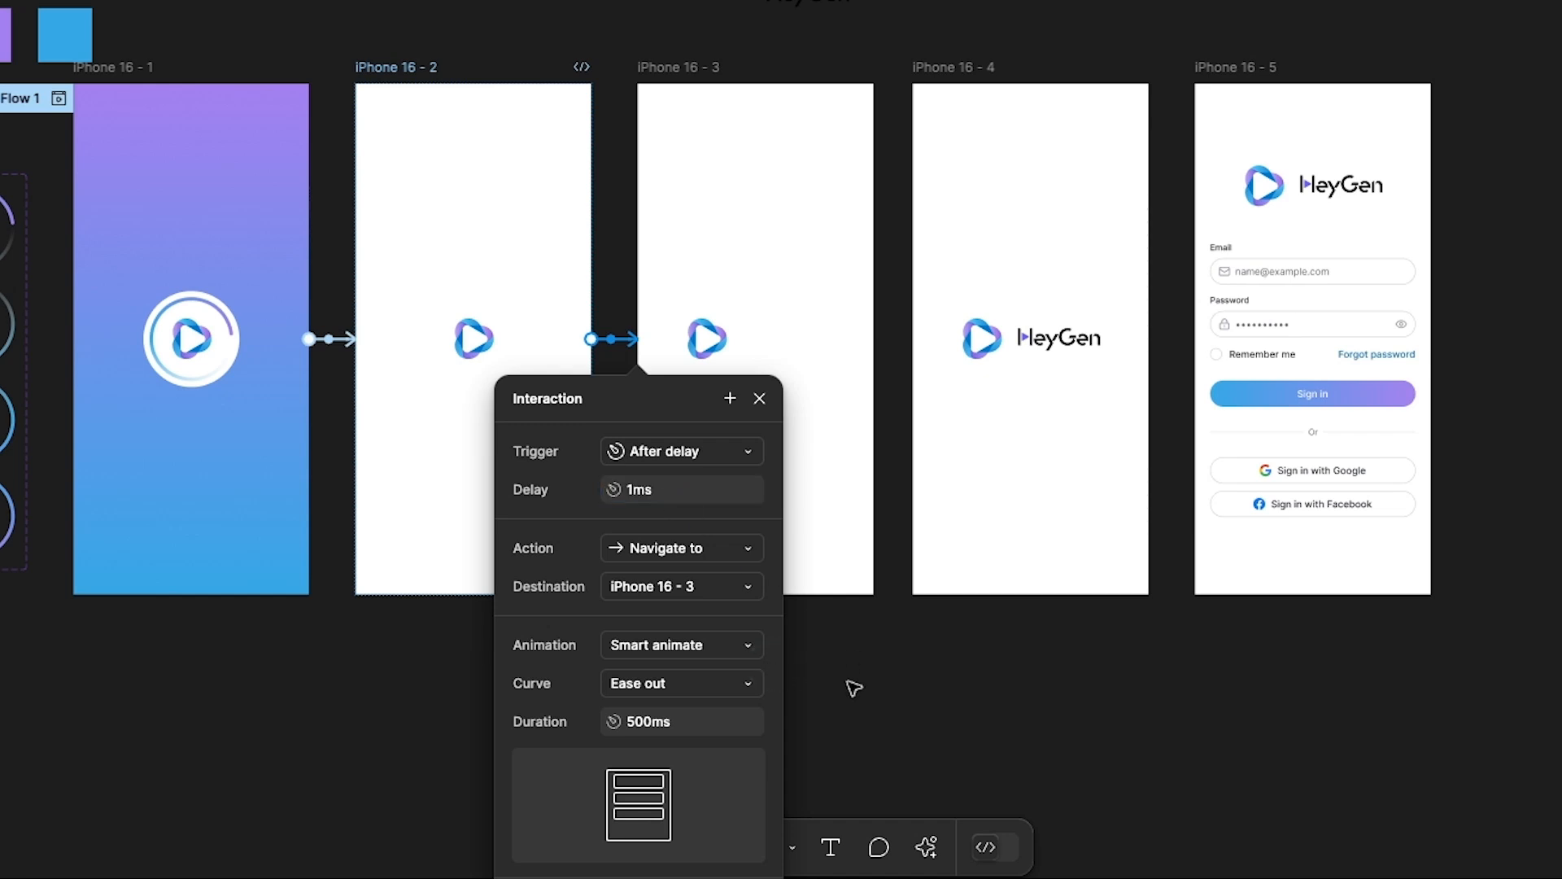
left_click(759, 398)
- Connect iPhone 16 - 3 to iPhone 16 - 4 with a smart animate interaction triggered after a delay of 1 ms
left_click(704, 68)
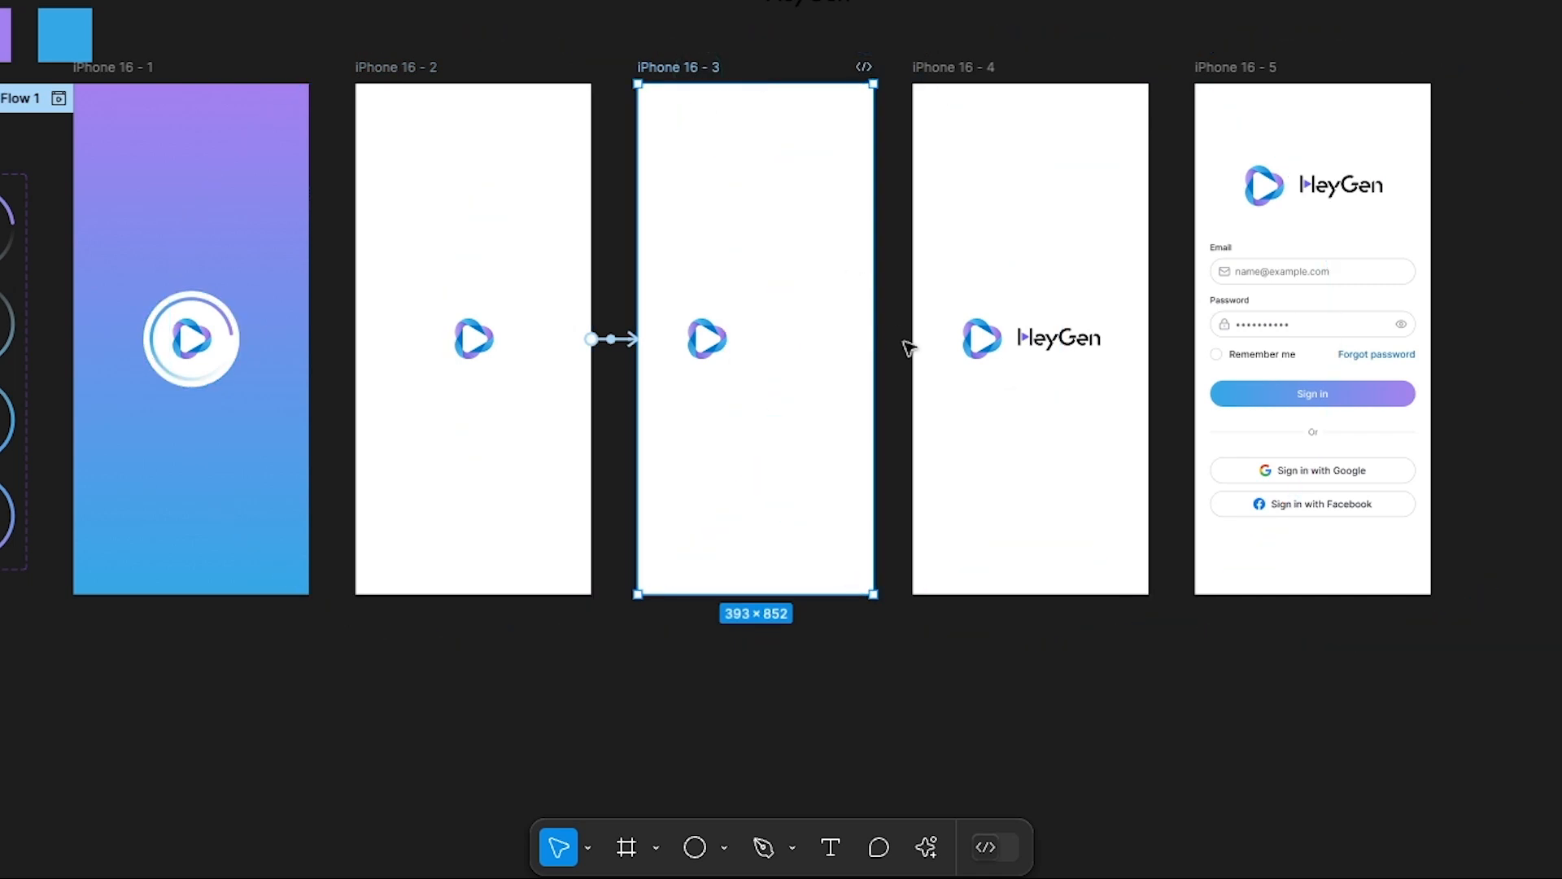
left_click_drag(873, 340, 926, 346)
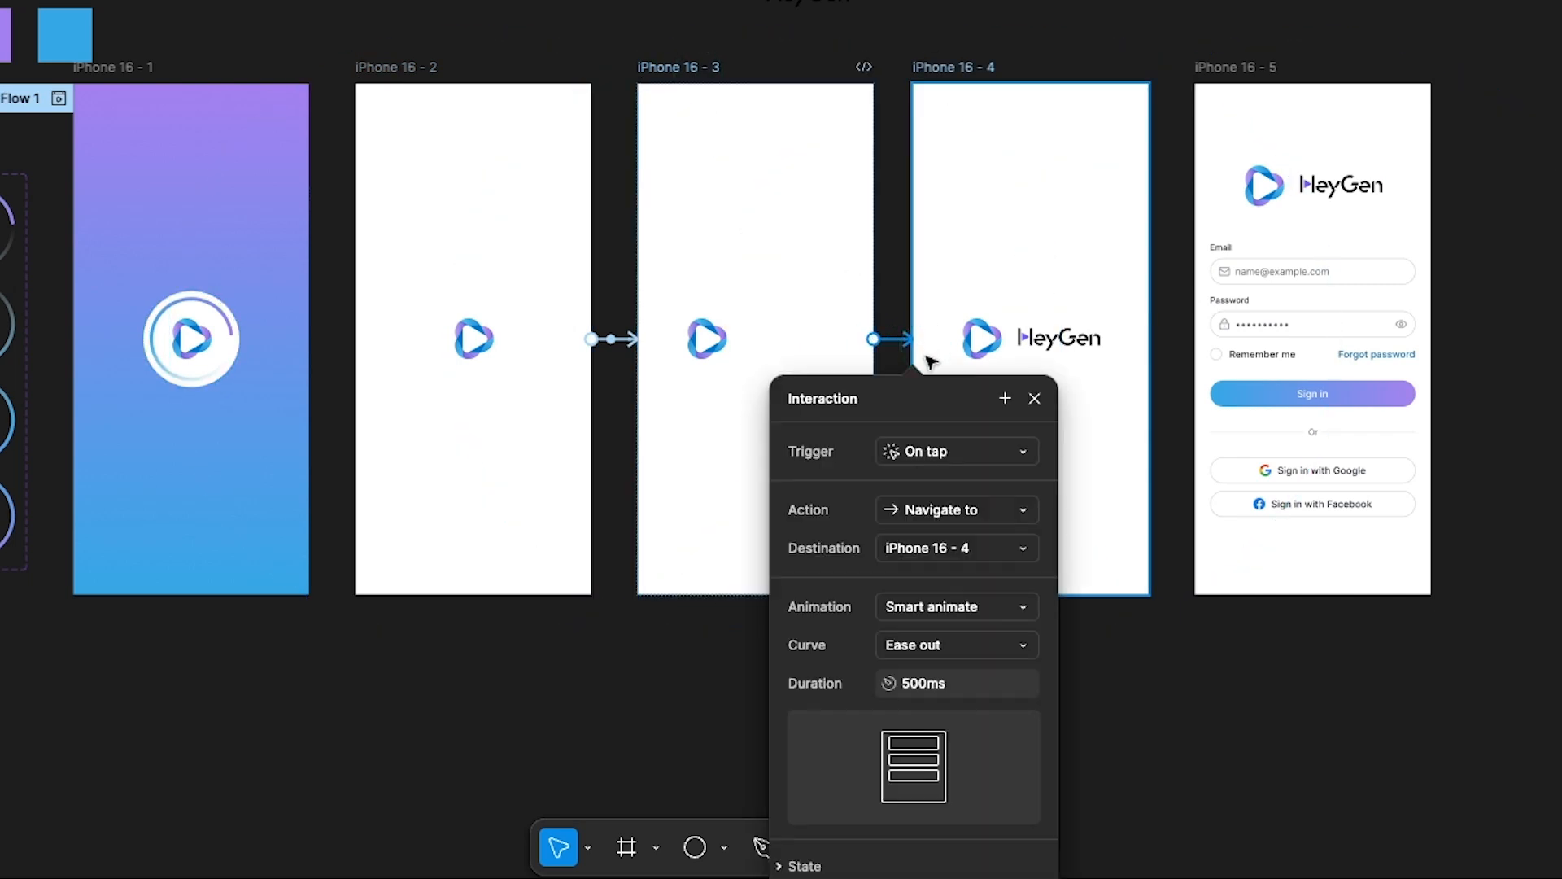
left_click(933, 462)
left_click(951, 755)
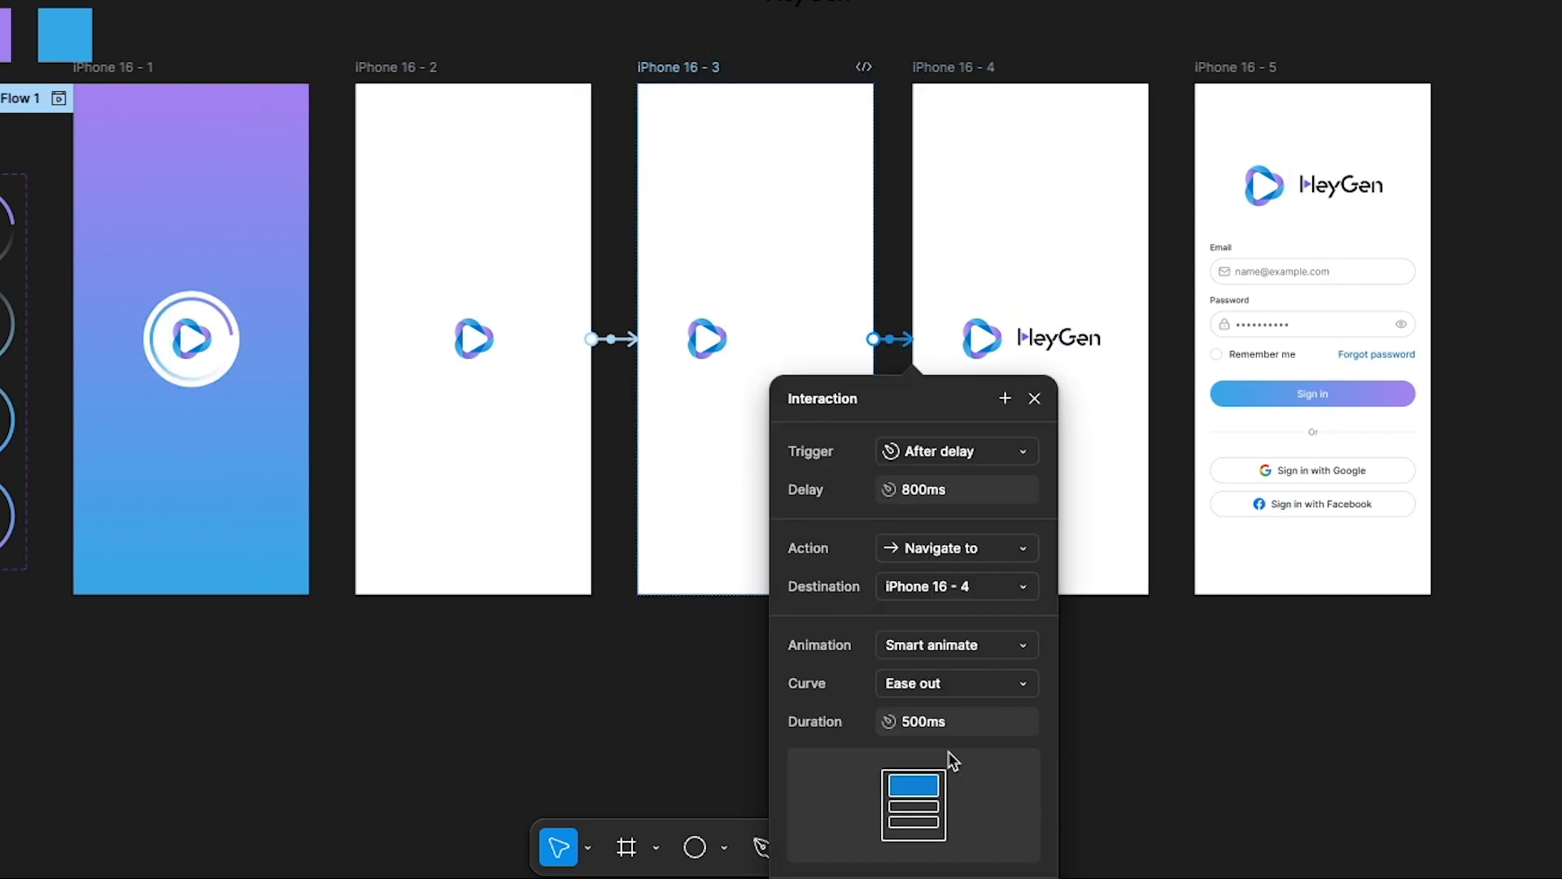
left_click(946, 493)
type("1")
key("Return")
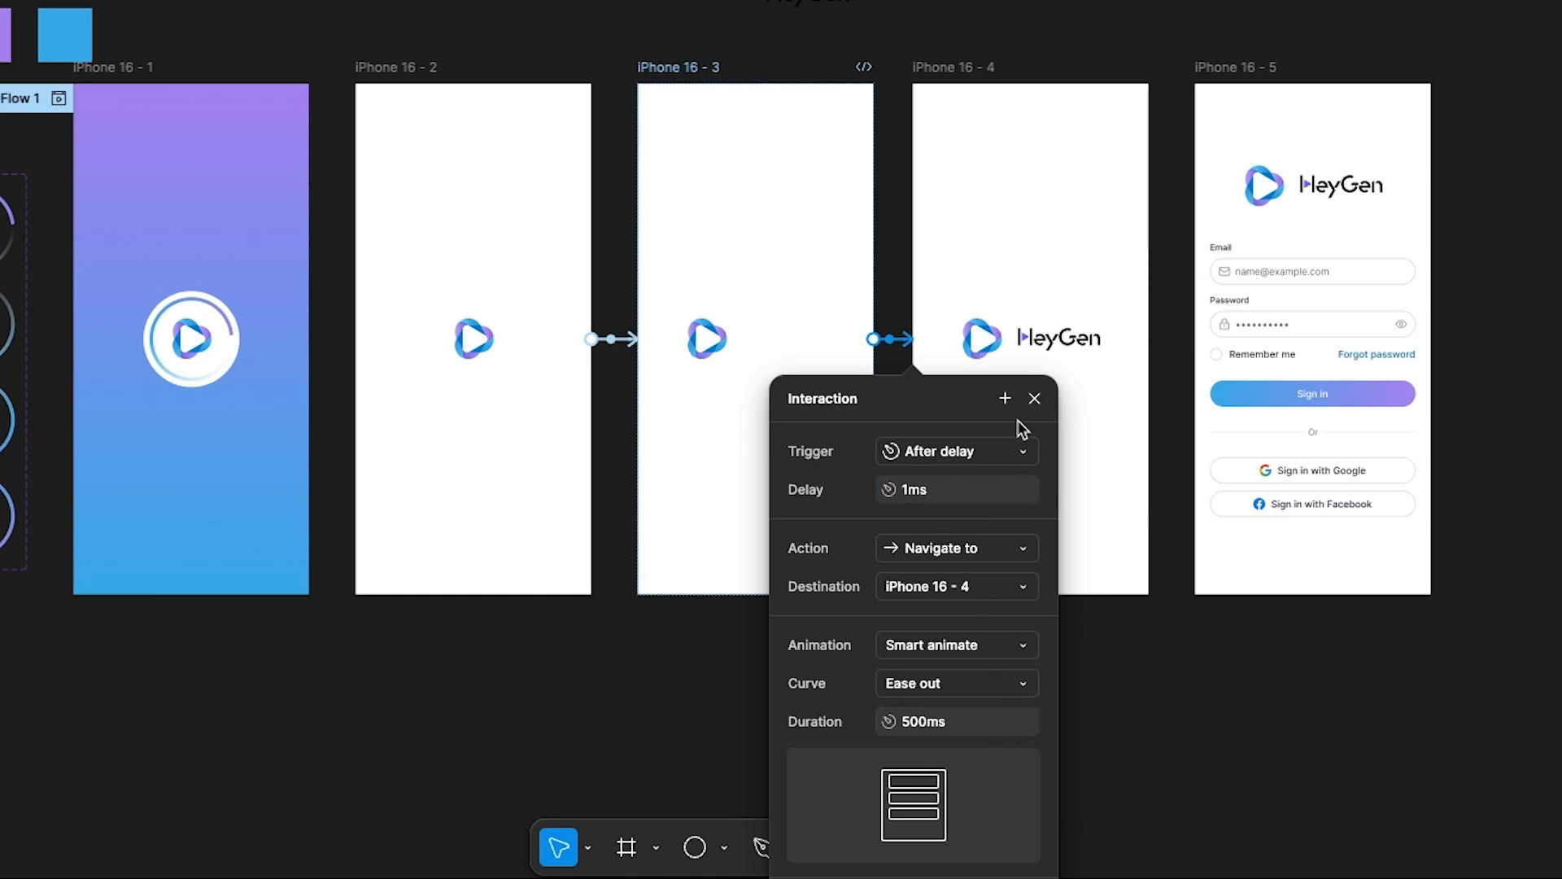
left_click(1034, 398)
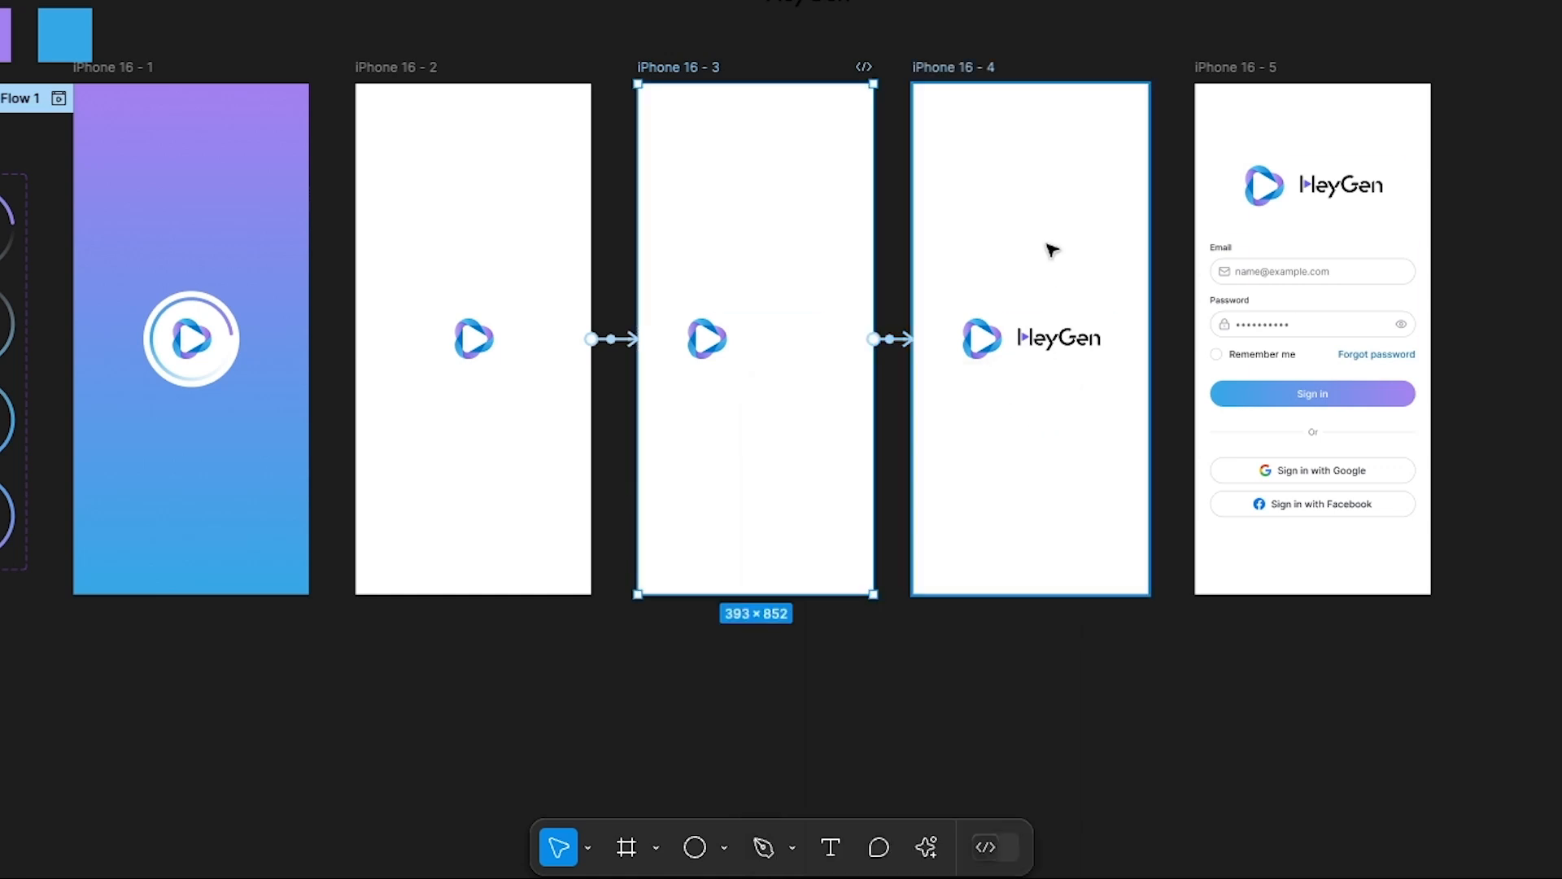
- Connect iPhone 16 - 4 to iPhone 16 - 5 with a smart animate interaction triggered after a delay of 1200 ms
left_click(990, 68)
left_click_drag(1149, 338, 1212, 345)
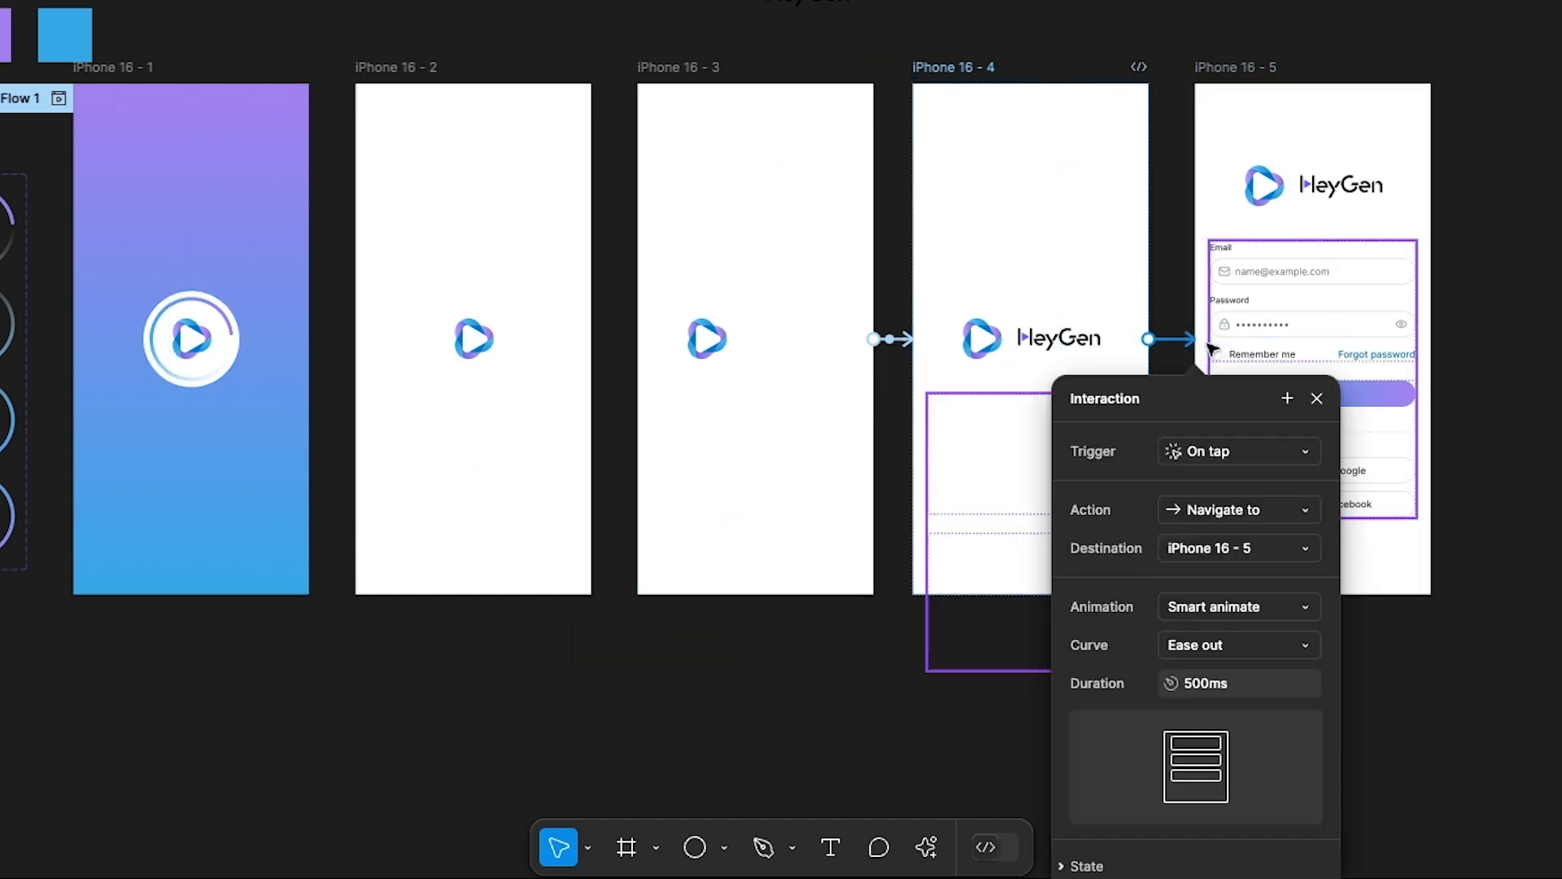
left_click(1234, 454)
left_click(1234, 743)
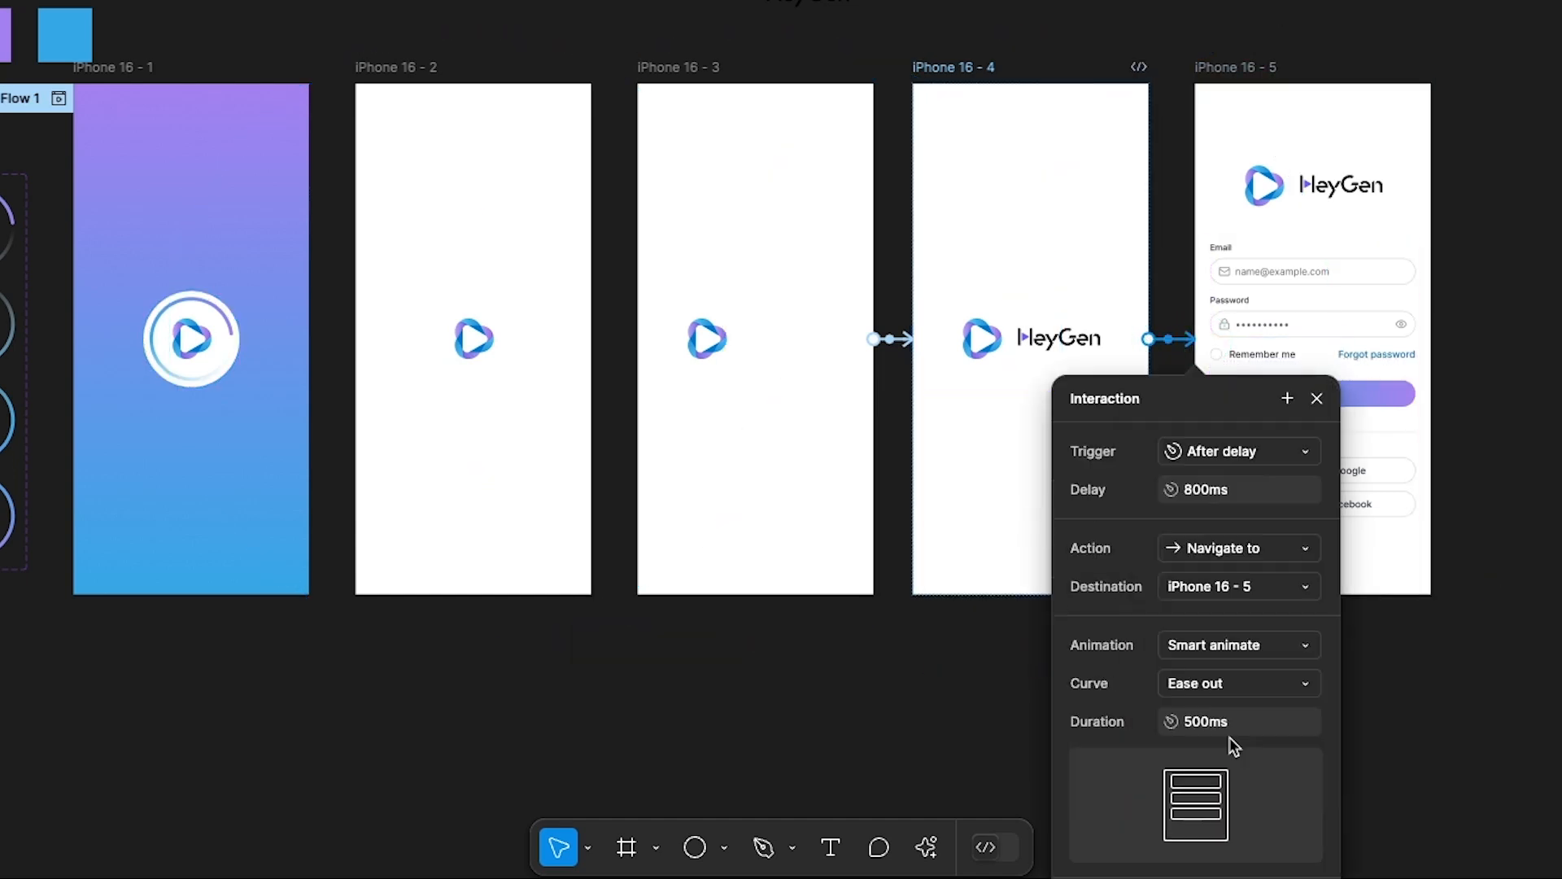
left_click(1217, 493)
type("1200")
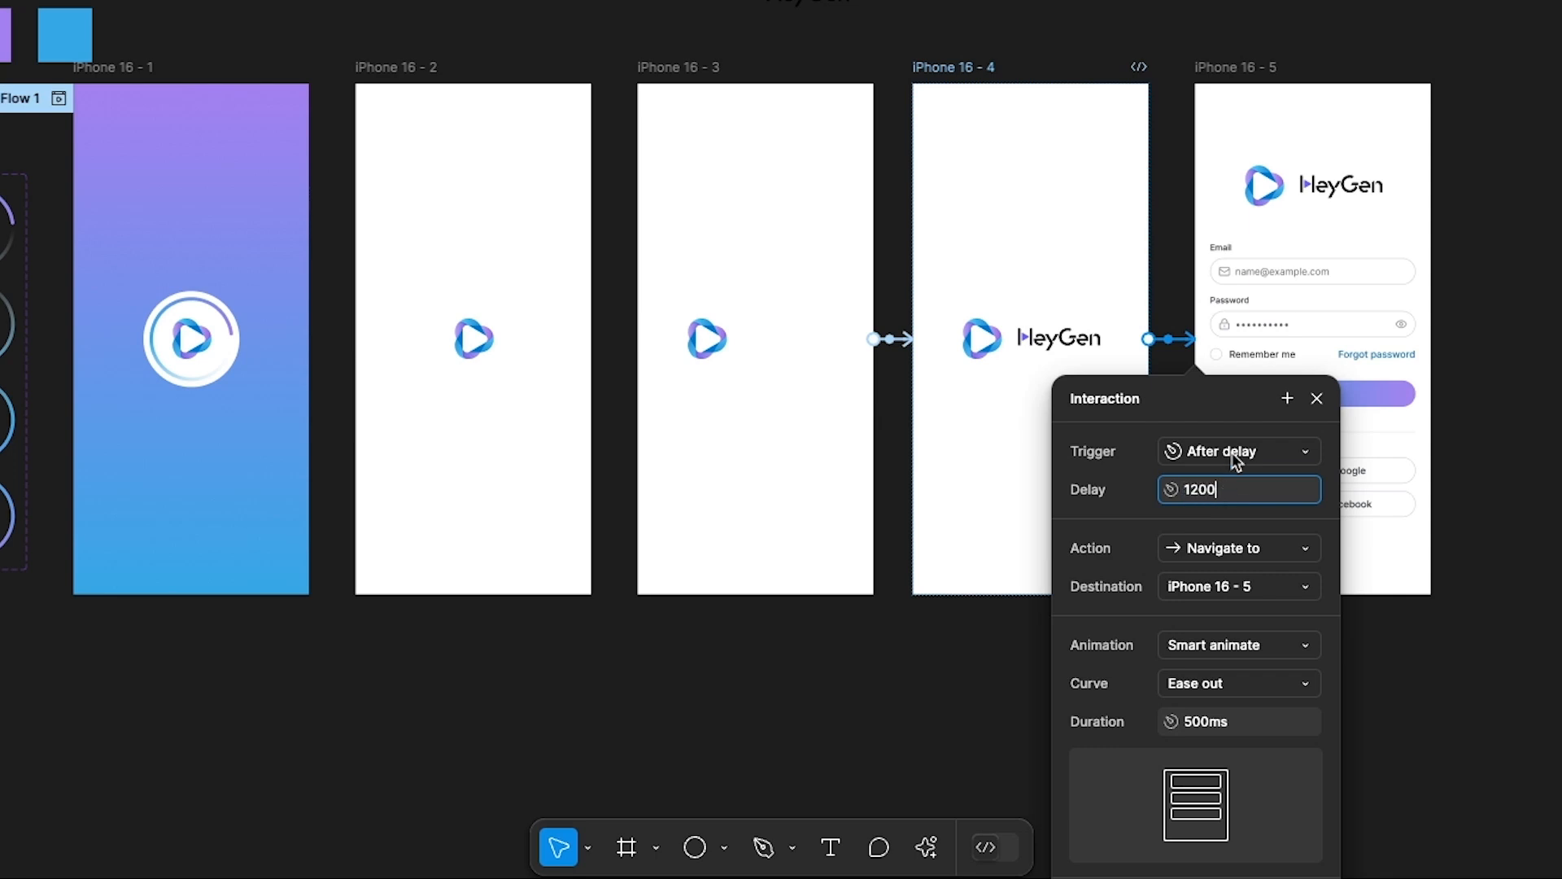
left_click(1220, 406)
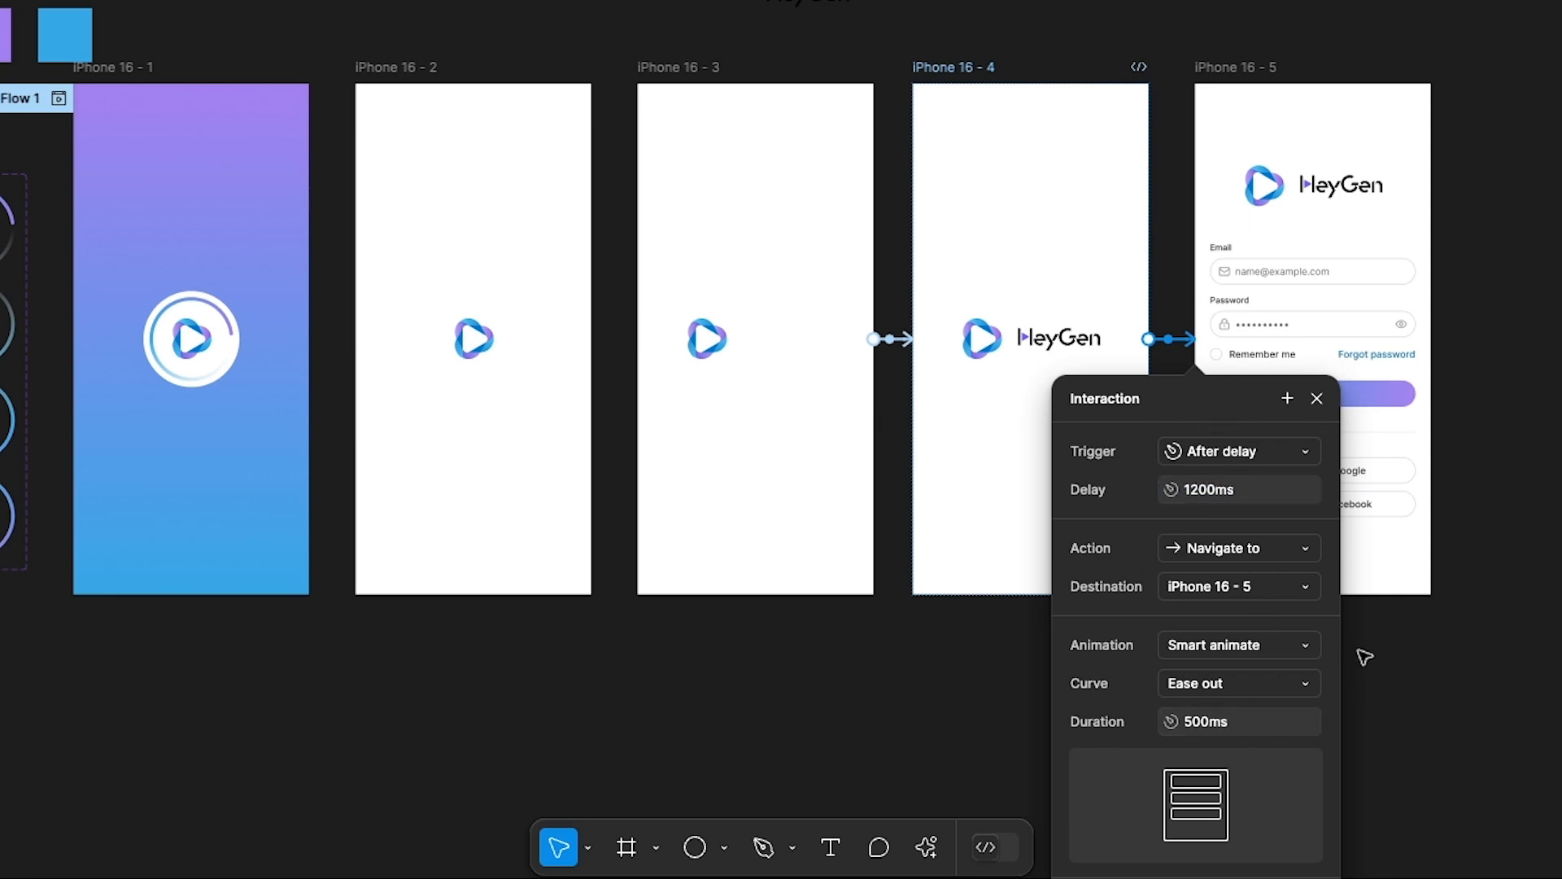
left_click(1316, 400)
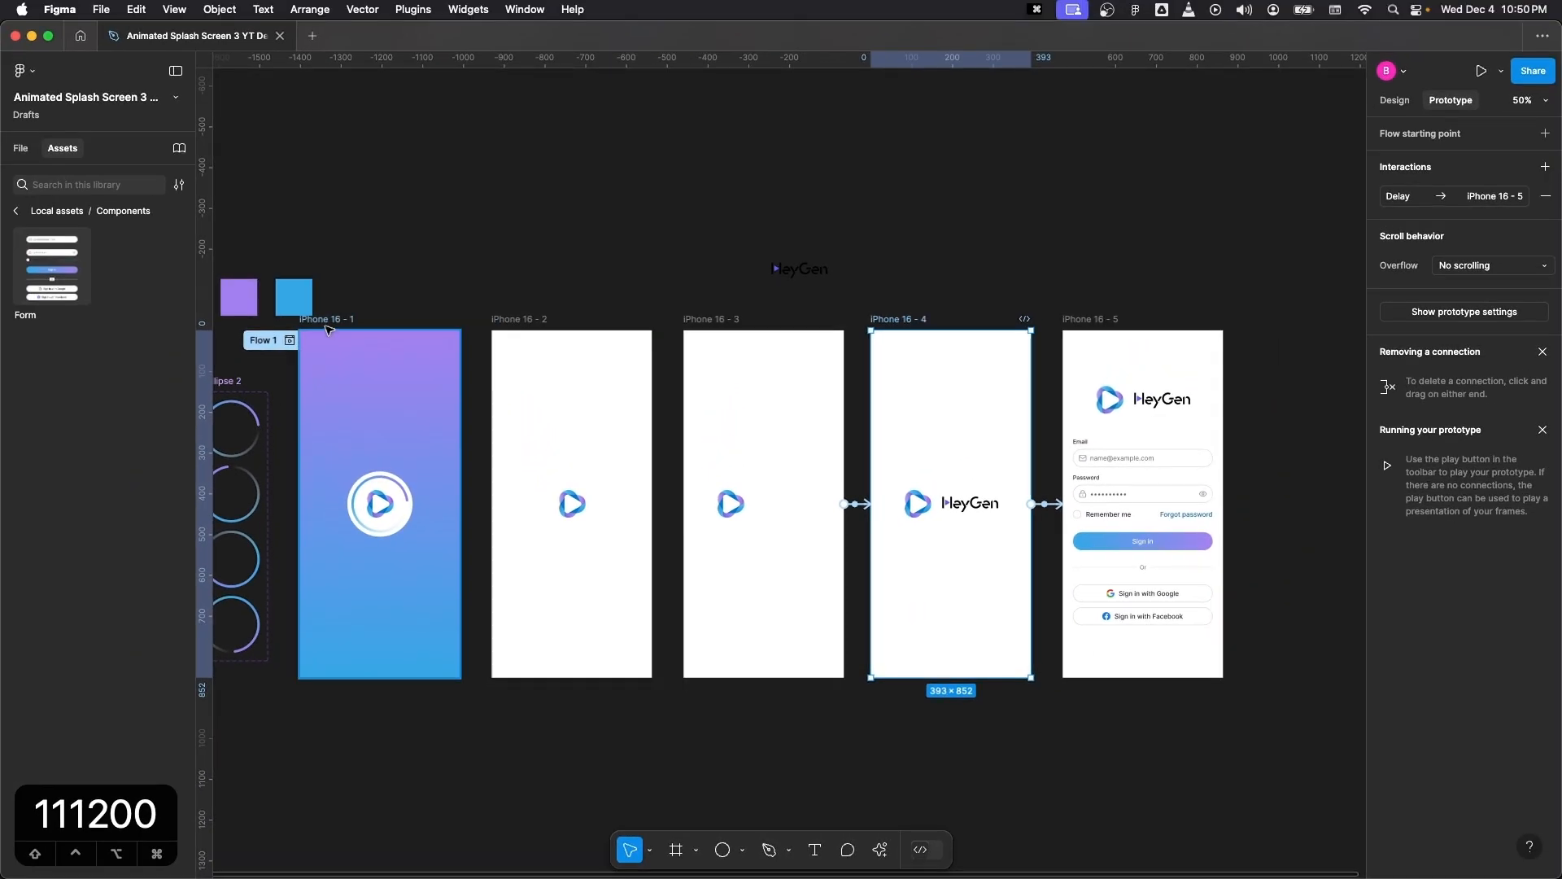
- Preview Flow 1 from iPhone 16 - 1, open the prototype in its own tab and replay the animation from the start several times
left_click(329, 326)
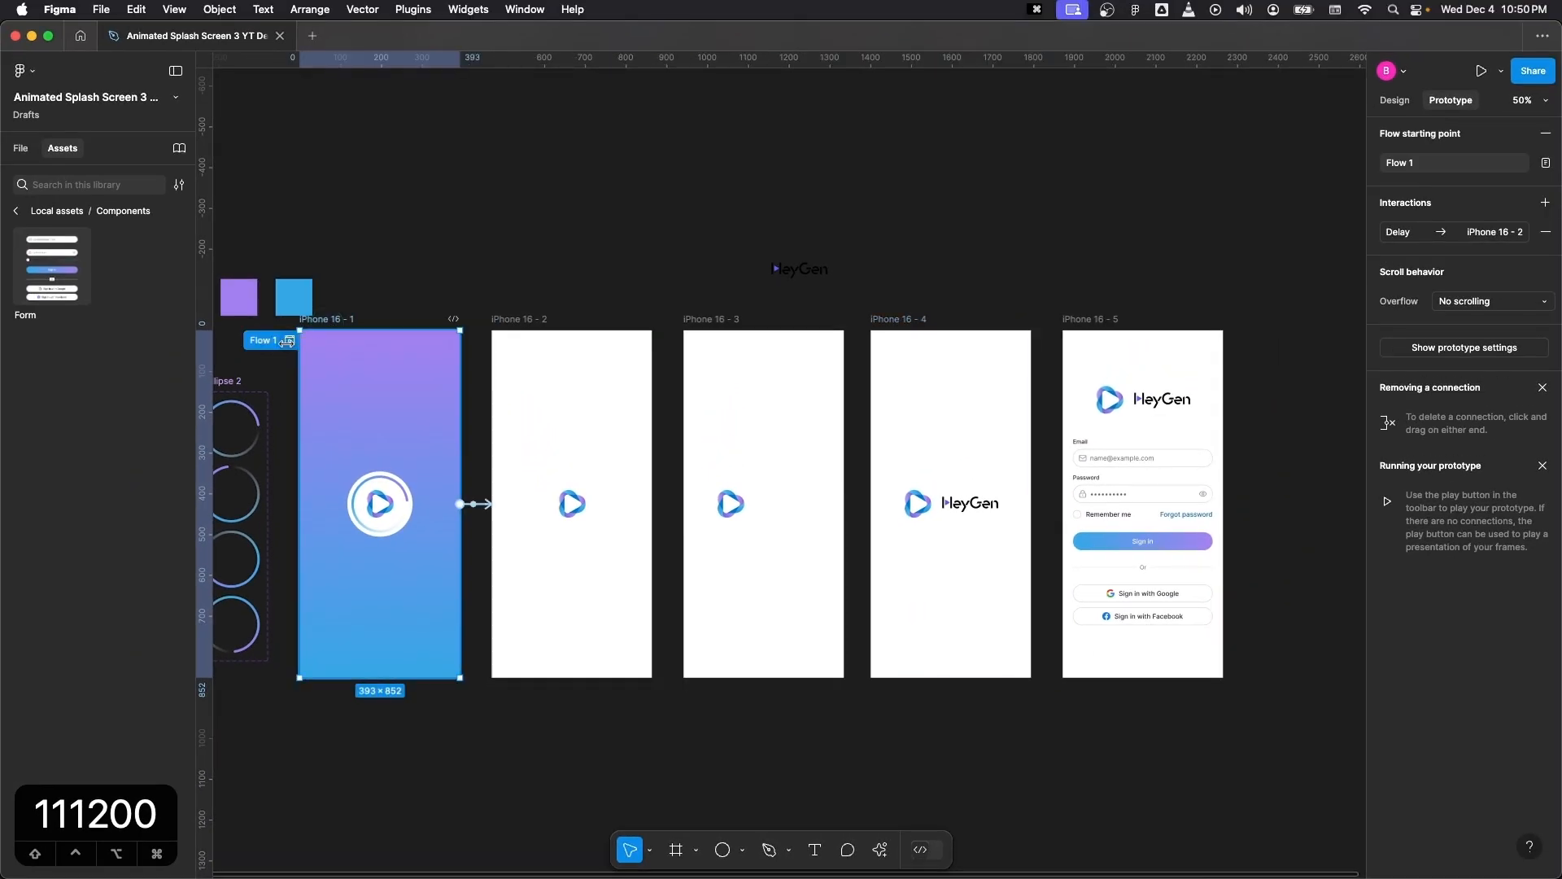
left_click(288, 340)
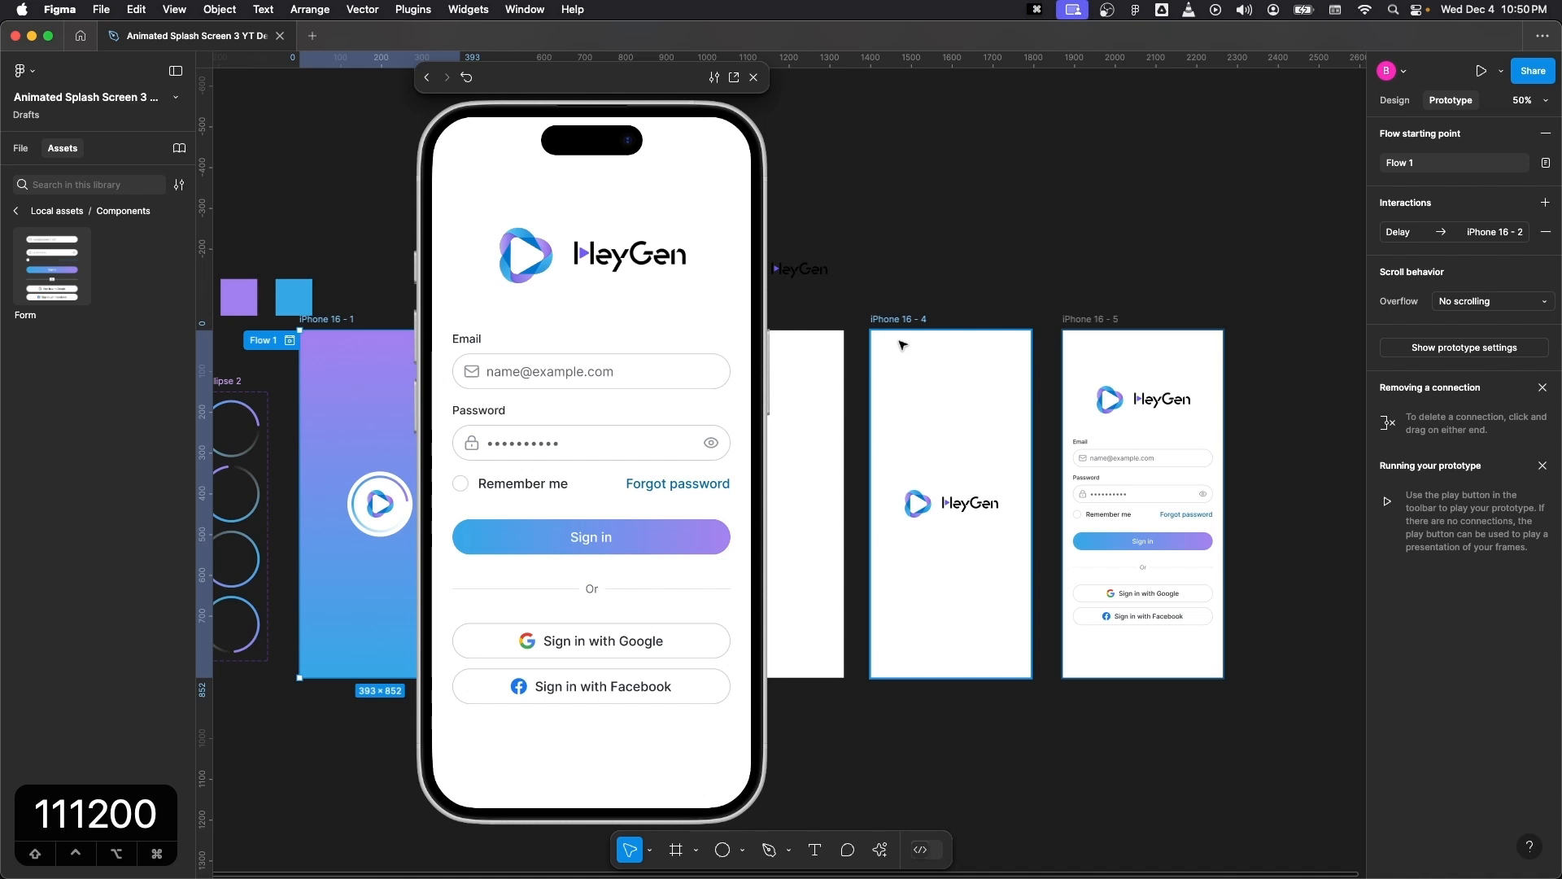
left_click(734, 77)
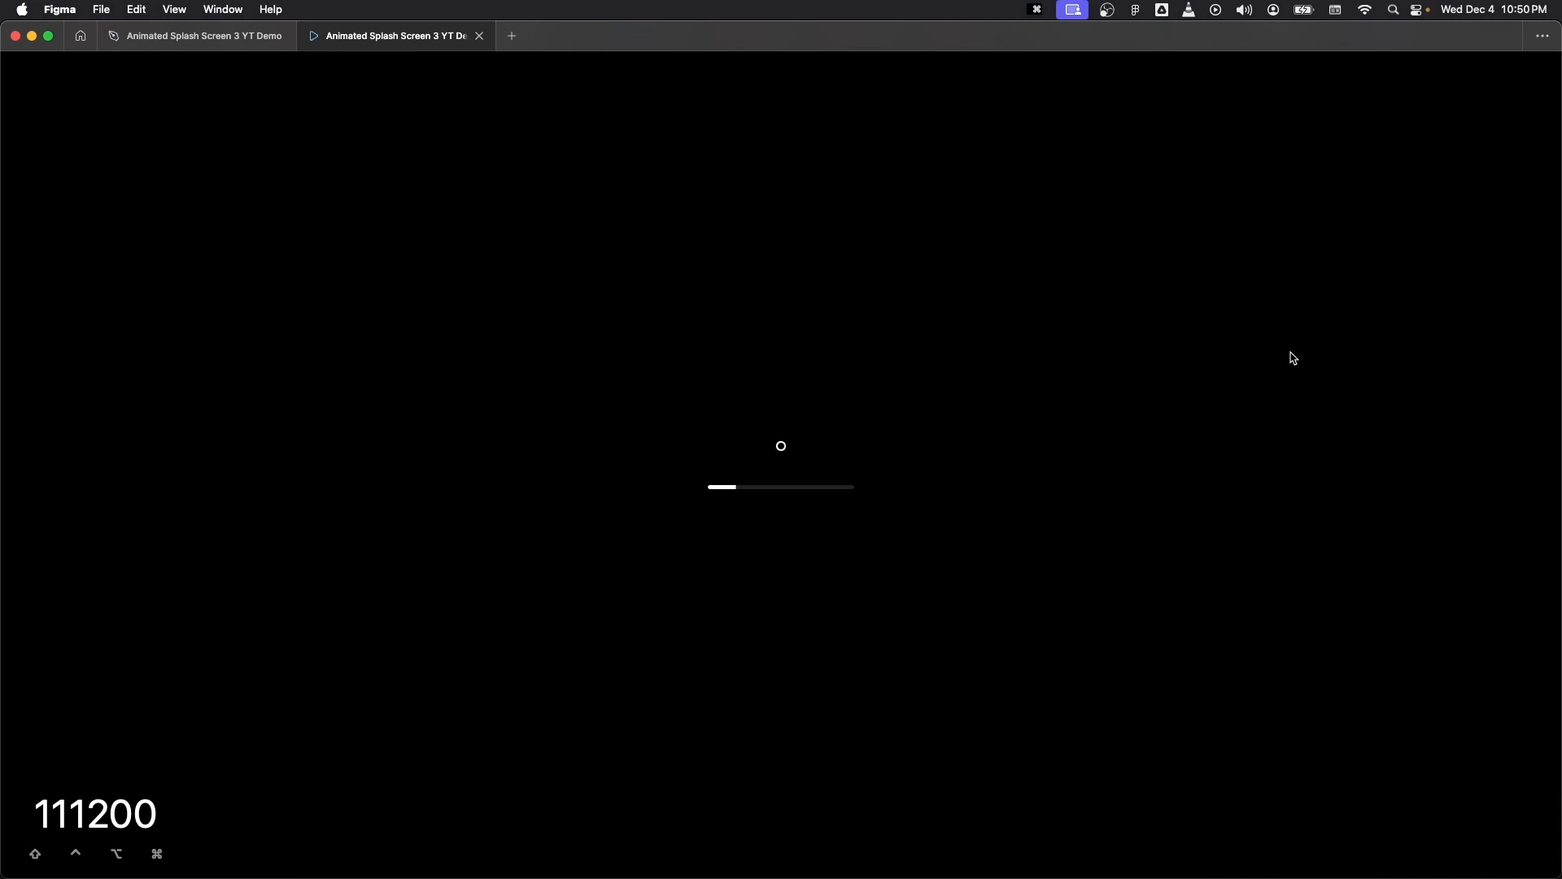
key("r")
key("r")
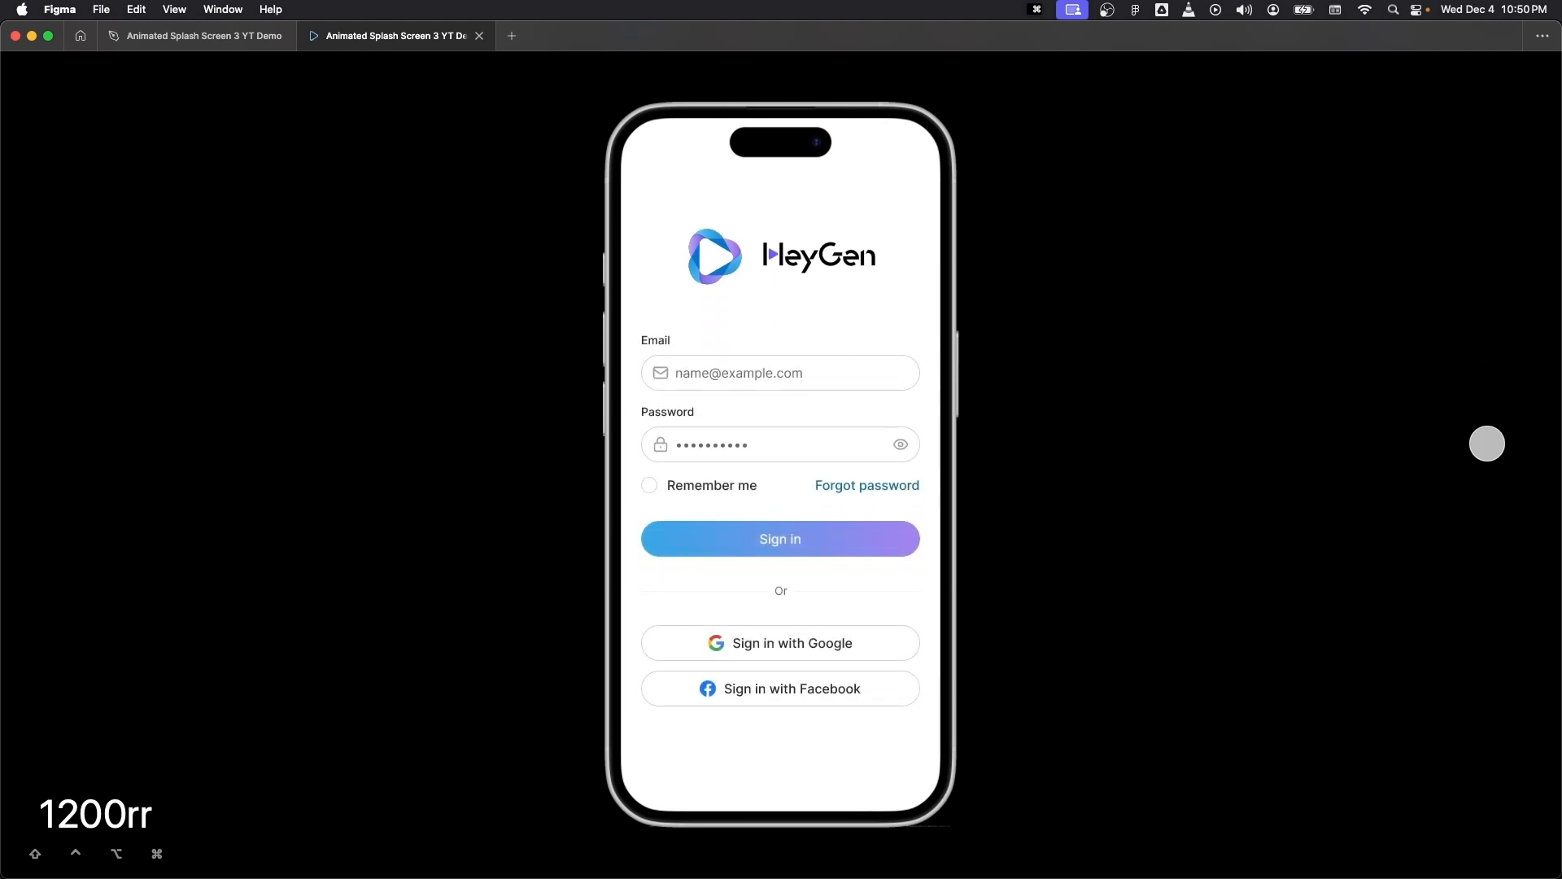
key("r")
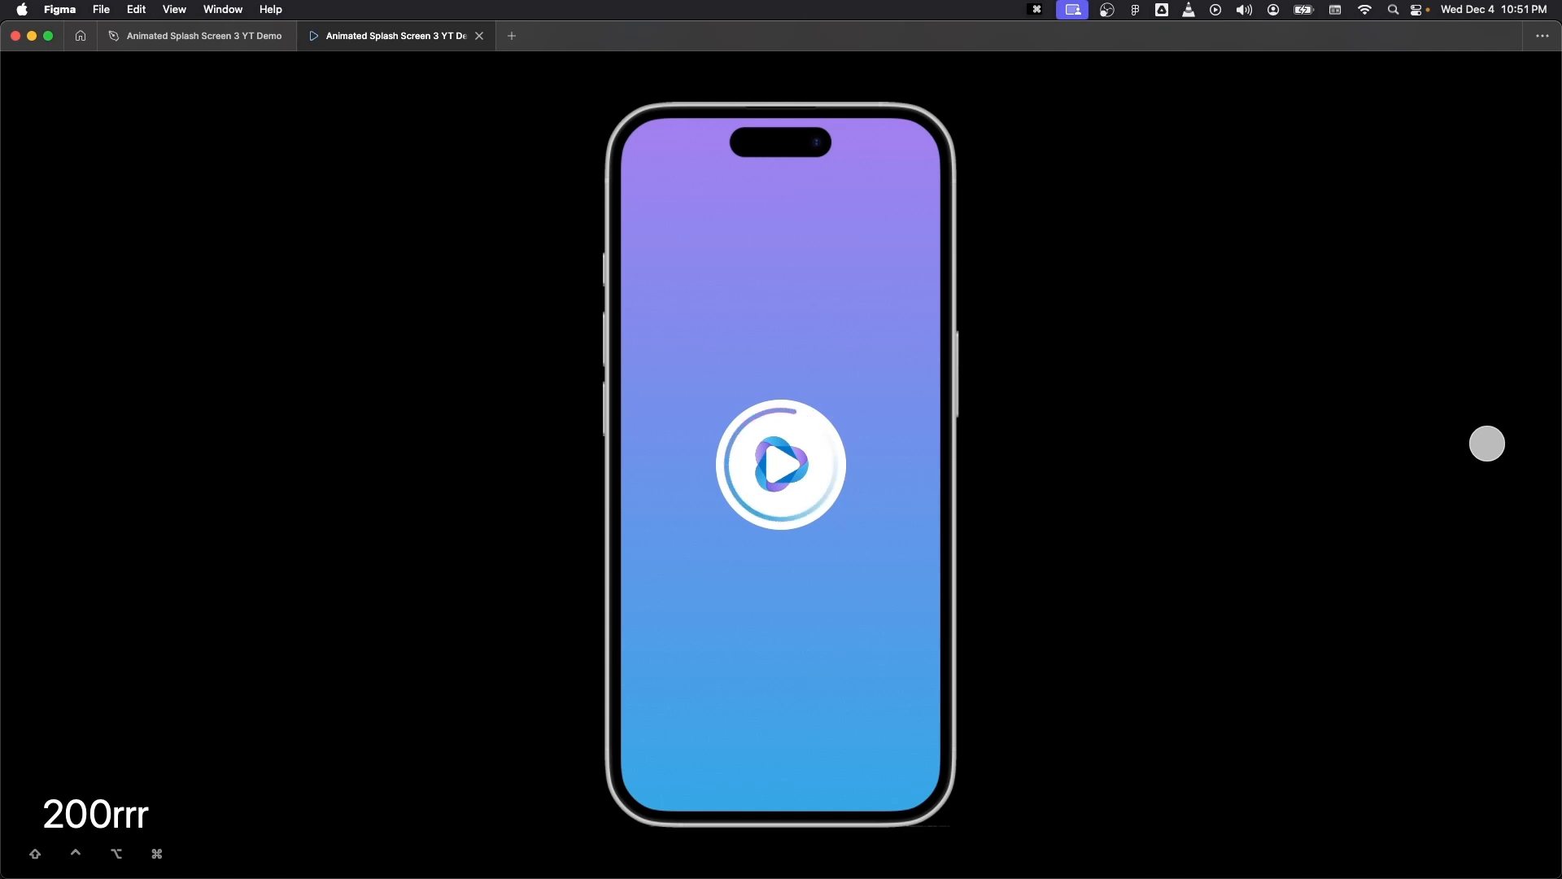